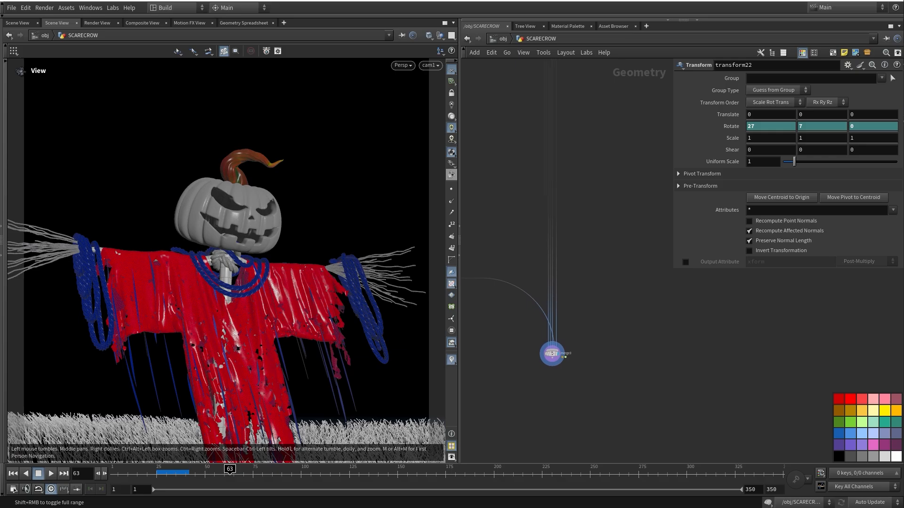
Zoom out and pan the network editor to survey the full SCARECROW node graph
{"action": "middle_click_drag", "start_coordinate": [621, 316], "coordinate": [651, 365]}
{"action": "scroll", "coordinate": [638, 350], "scroll_direction": "down", "scroll_amount": 3}
{"action": "scroll", "coordinate": [651, 366], "scroll_direction": "down", "scroll_amount": 2}
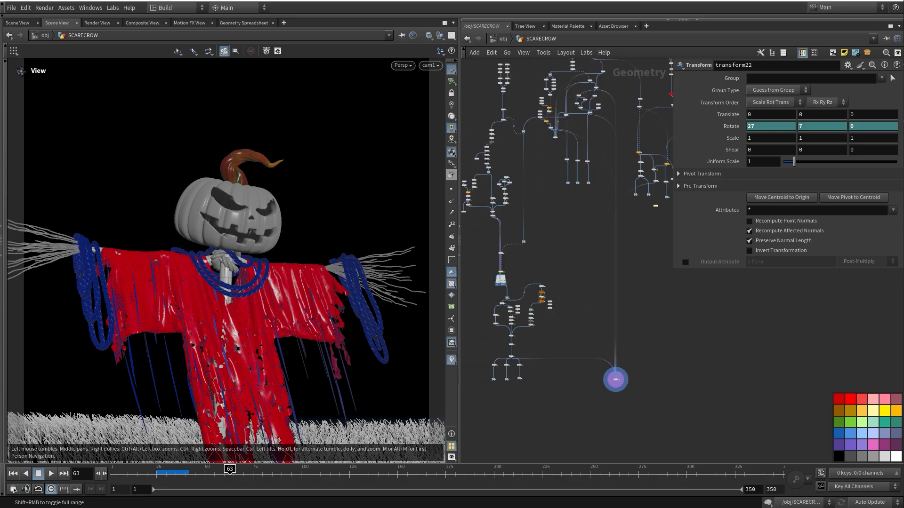
{"action": "middle_click_drag", "start_coordinate": [616, 379], "coordinate": [572, 378]}
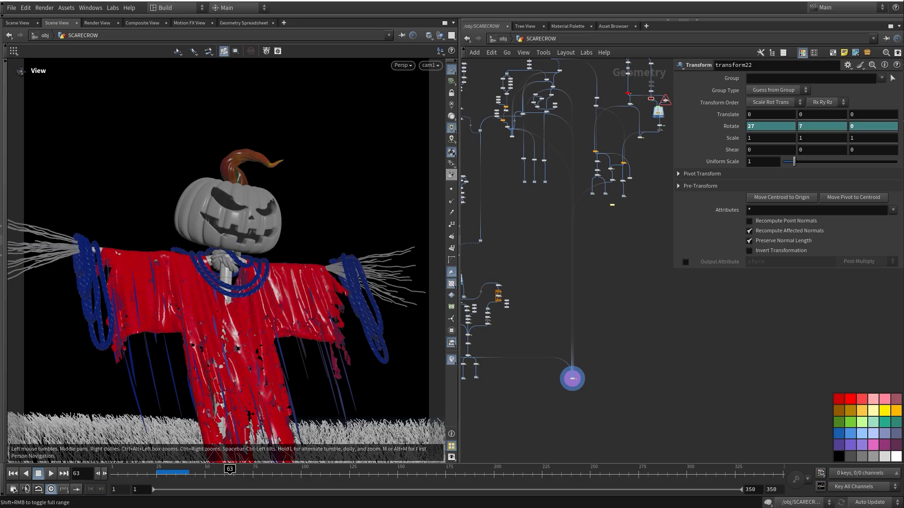
Stop the rendered jack-o'-lantern clip in Media Player Classic and minimize the player back to Houdini
{"action": "key", "text": "alt+Tab"}
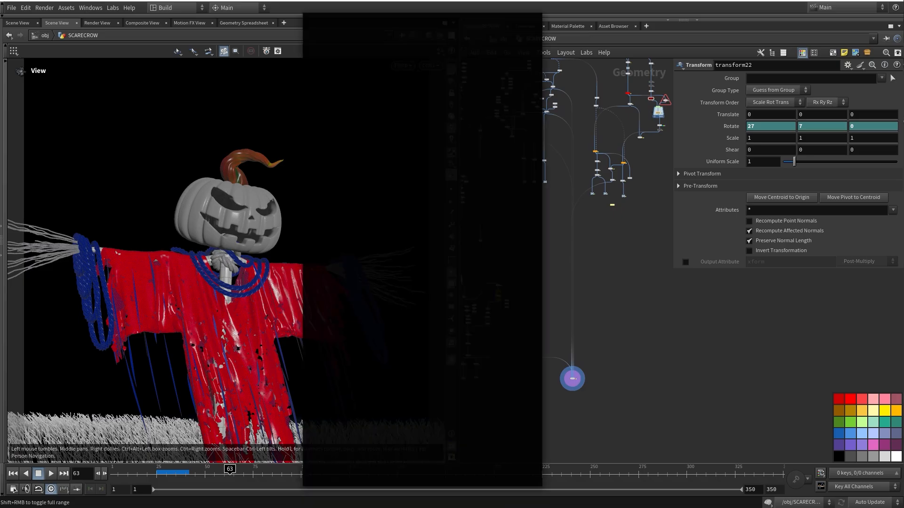
{"action": "left_click", "coordinate": [342, 459]}
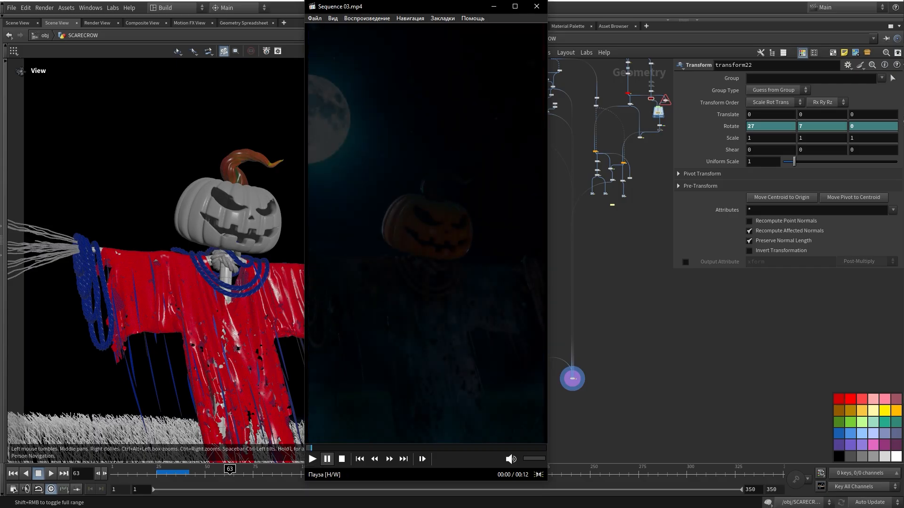
{"action": "left_click", "coordinate": [493, 7]}
{"action": "mouse_move", "coordinate": [573, 254]}
{"action": "middle_mouse_down"}
{"action": "mouse_move", "coordinate": [547, 266]}
{"action": "mouse_move", "coordinate": [567, 265]}
{"action": "middle_mouse_up"}
{"action": "middle_click_drag", "start_coordinate": [566, 390], "coordinate": [535, 427]}
Bring the top of the network into view and hide all other scene objects such as the grass
{"action": "scroll", "coordinate": [536, 426], "scroll_direction": "up", "scroll_amount": 6}
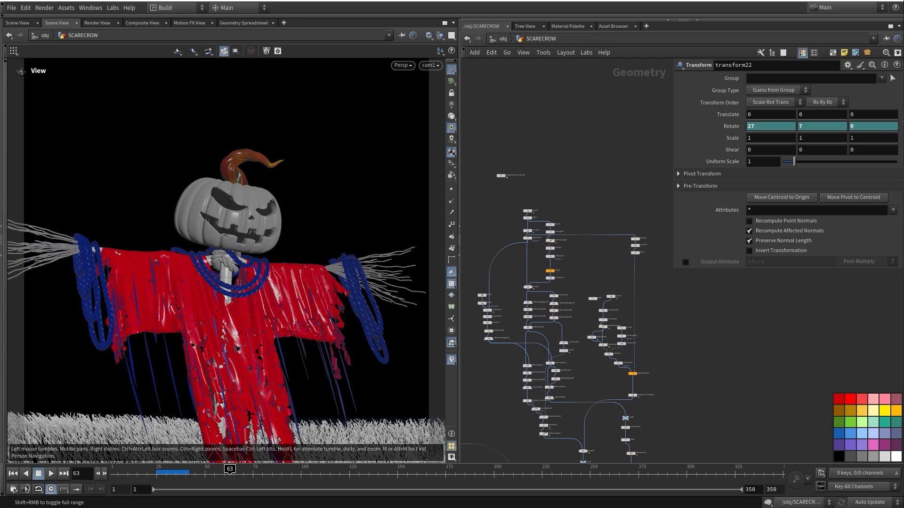
{"action": "scroll", "coordinate": [527, 204], "scroll_direction": "up", "scroll_amount": 6}
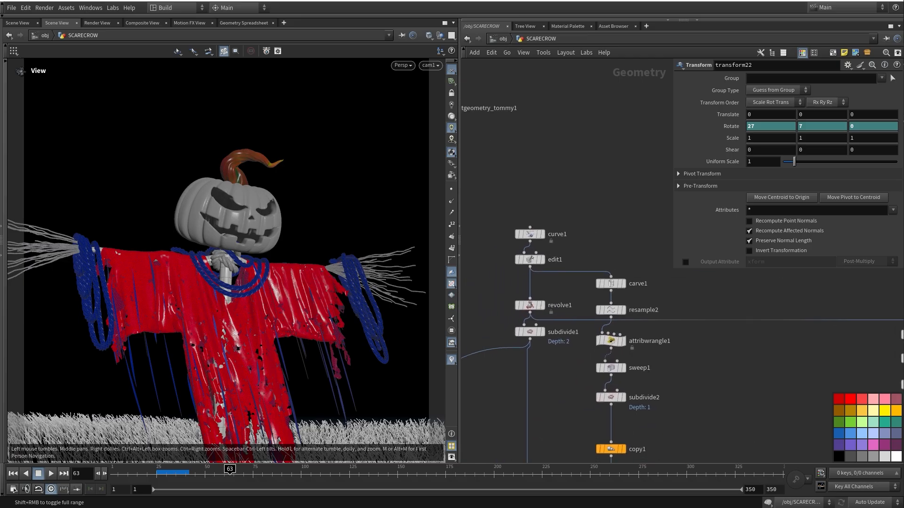
{"action": "scroll", "coordinate": [565, 264], "scroll_direction": "down", "scroll_amount": 10}
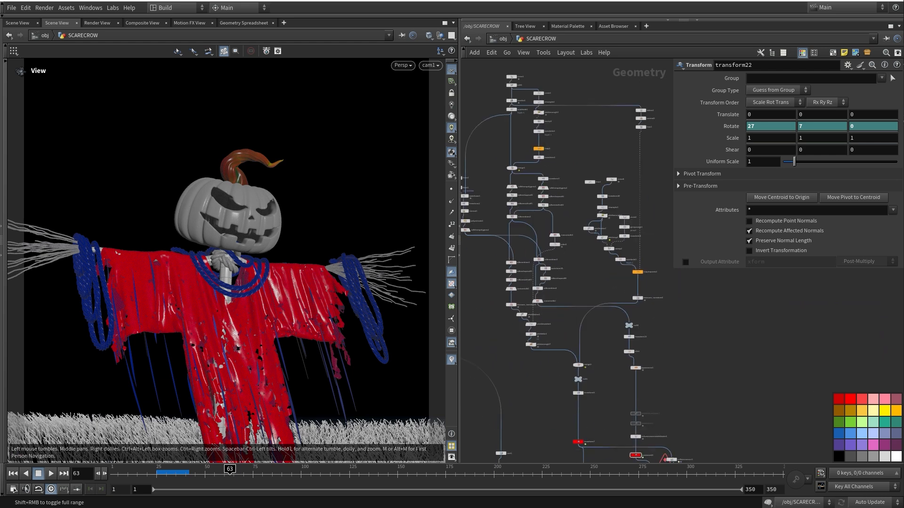
{"action": "middle_click_drag", "start_coordinate": [579, 302], "coordinate": [560, 253]}
{"action": "middle_click_drag", "start_coordinate": [586, 104], "coordinate": [676, 269]}
{"action": "scroll", "coordinate": [584, 223], "scroll_direction": "up", "scroll_amount": 5}
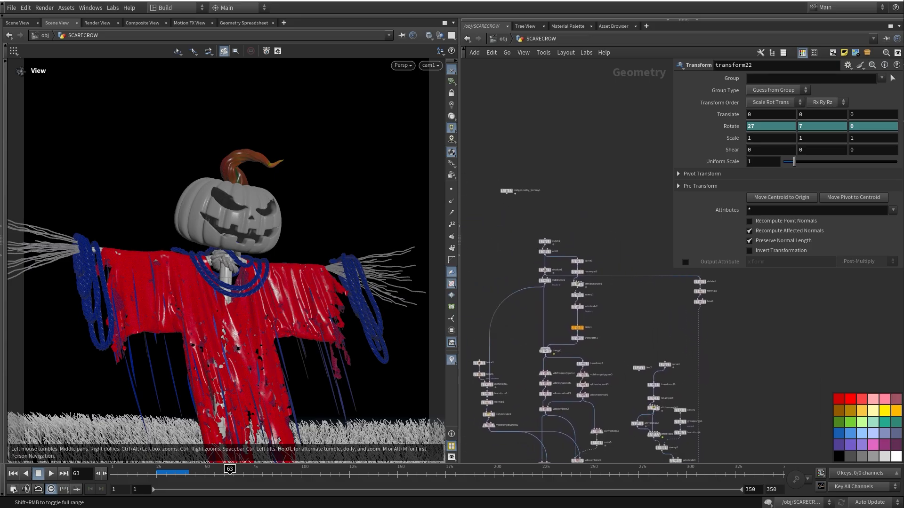
{"action": "left_click", "coordinate": [439, 35]}
{"action": "left_click", "coordinate": [471, 64]}
Move curve1 up away from edit1 and display its starting profile curve on its own
{"action": "scroll", "coordinate": [558, 244], "scroll_direction": "up", "scroll_amount": 8}
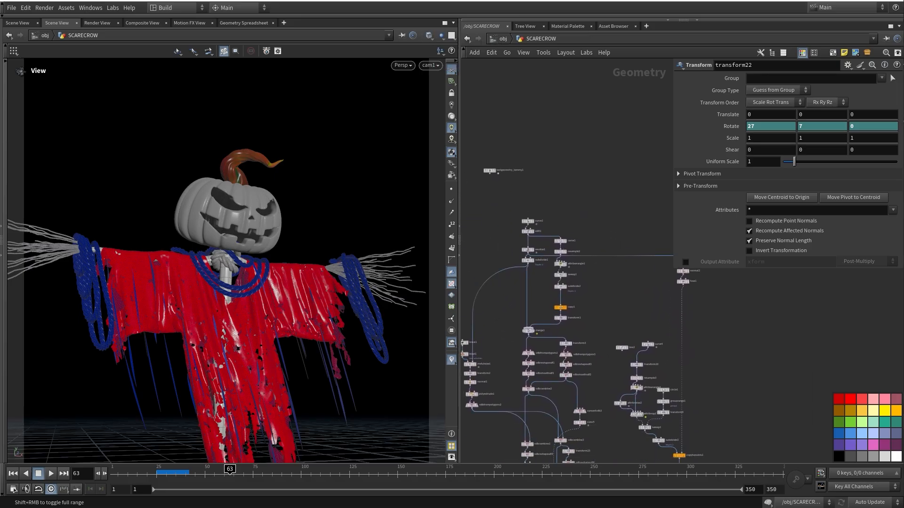
{"action": "middle_click_drag", "start_coordinate": [558, 245], "coordinate": [565, 223]}
{"action": "left_click_drag", "start_coordinate": [524, 214], "coordinate": [520, 151]}
{"action": "left_click", "coordinate": [535, 152]}
Select curve1 and frame the viewport on the profile curve from a low frontal angle
{"action": "left_click", "coordinate": [520, 151]}
{"action": "middle_click_drag", "start_coordinate": [520, 152], "coordinate": [527, 160]}
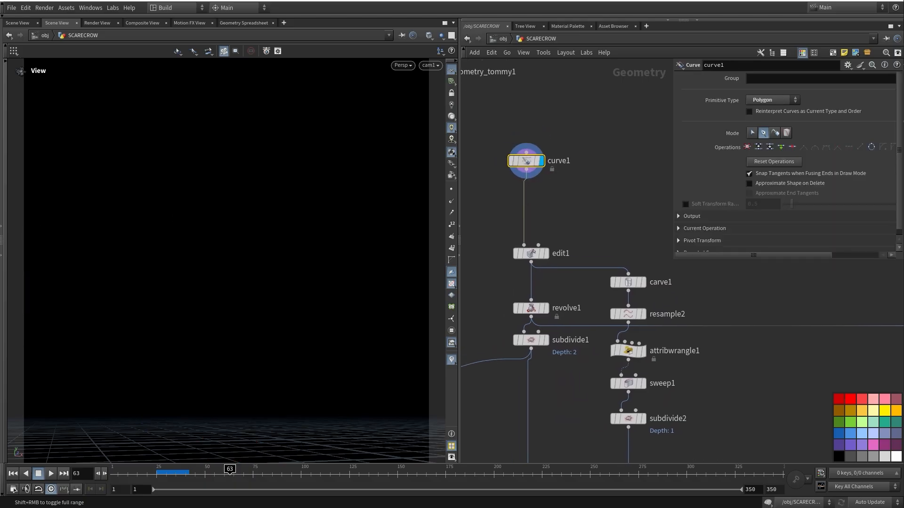
{"action": "key", "text": "space+g"}
{"action": "left_click_drag", "start_coordinate": [245, 302], "coordinate": [314, 281]}
{"action": "scroll", "coordinate": [305, 257], "scroll_direction": "down", "scroll_amount": 5}
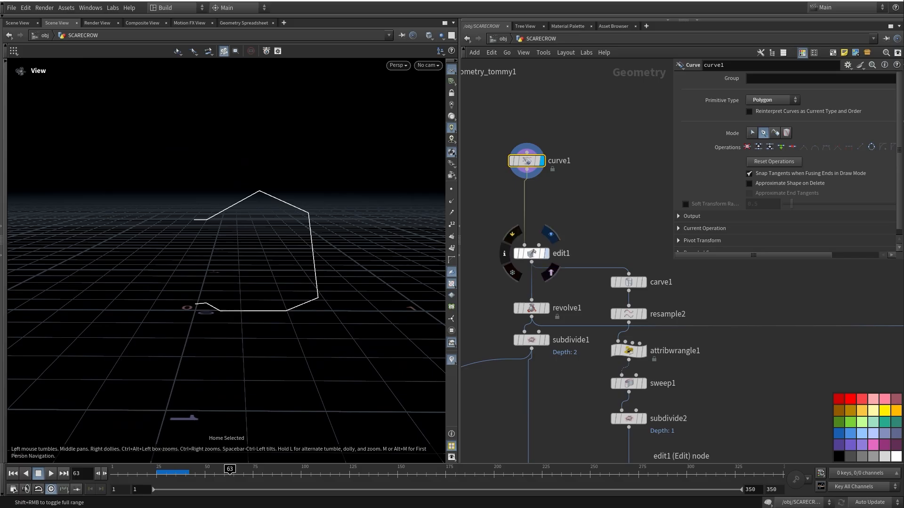
Display the edited profile from edit1 and inspect its parameters
{"action": "left_click", "coordinate": [546, 254]}
{"action": "left_click", "coordinate": [531, 253]}
{"action": "middle_click_drag", "start_coordinate": [532, 253], "coordinate": [531, 302]}
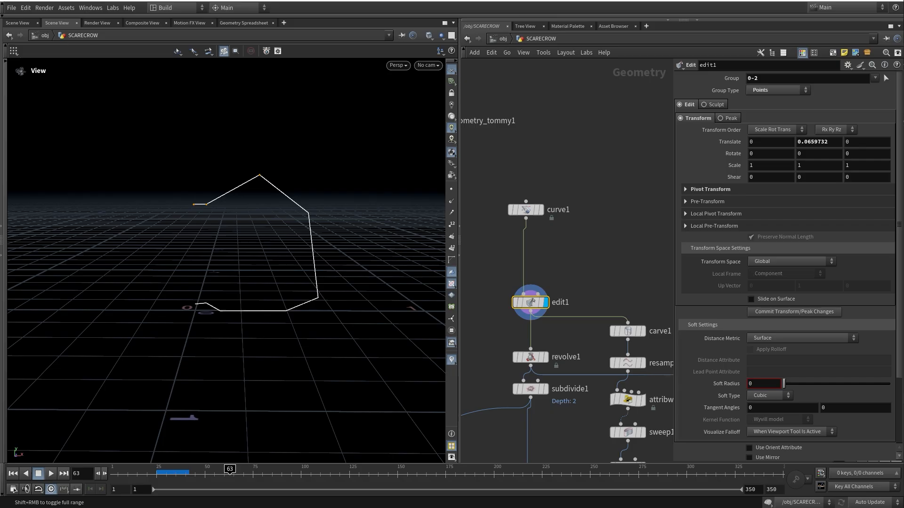
{"action": "middle_click_drag", "start_coordinate": [574, 301], "coordinate": [571, 246]}
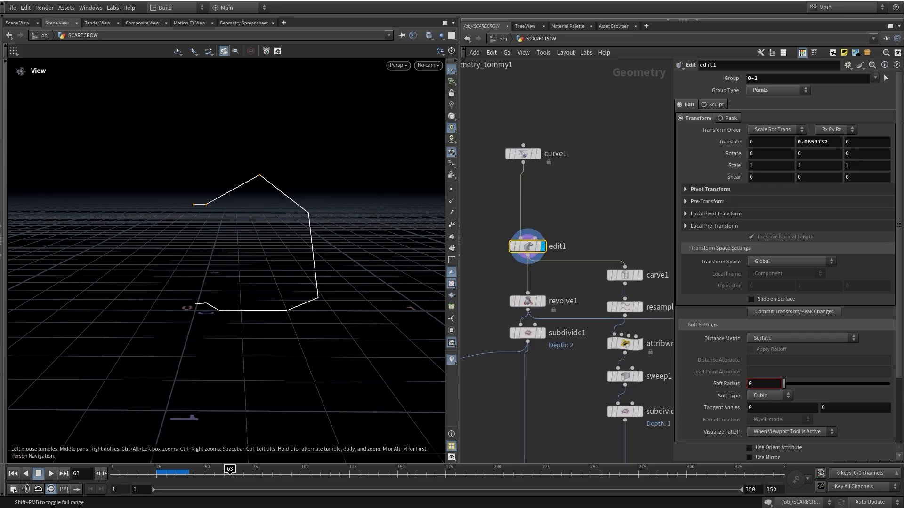
{"action": "middle_click_drag", "start_coordinate": [560, 296], "coordinate": [560, 224]}
Display the revolved dome from revolve1 and orbit to check its underside
{"action": "left_click", "coordinate": [542, 231]}
{"action": "left_click_drag", "start_coordinate": [301, 263], "coordinate": [278, 301]}
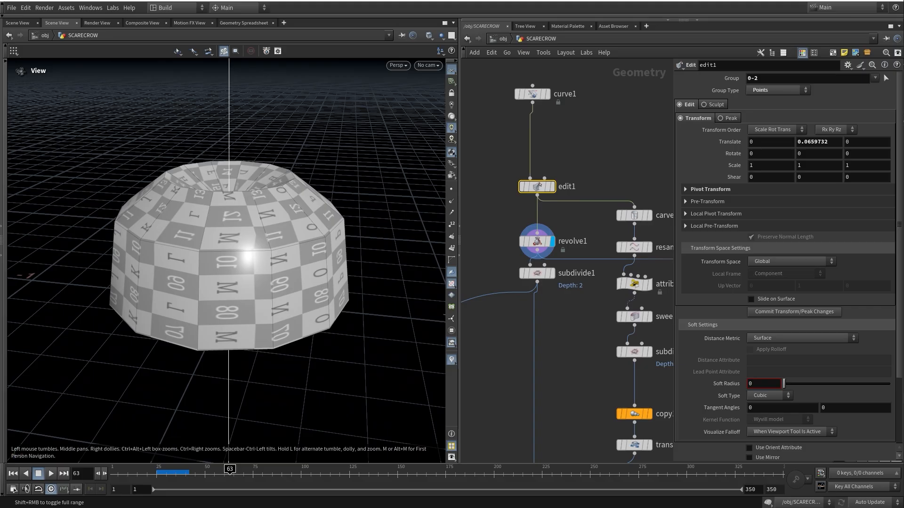
{"action": "left_click_drag", "start_coordinate": [278, 301], "coordinate": [277, 273]}
{"action": "middle_click_drag", "start_coordinate": [277, 273], "coordinate": [297, 344]}
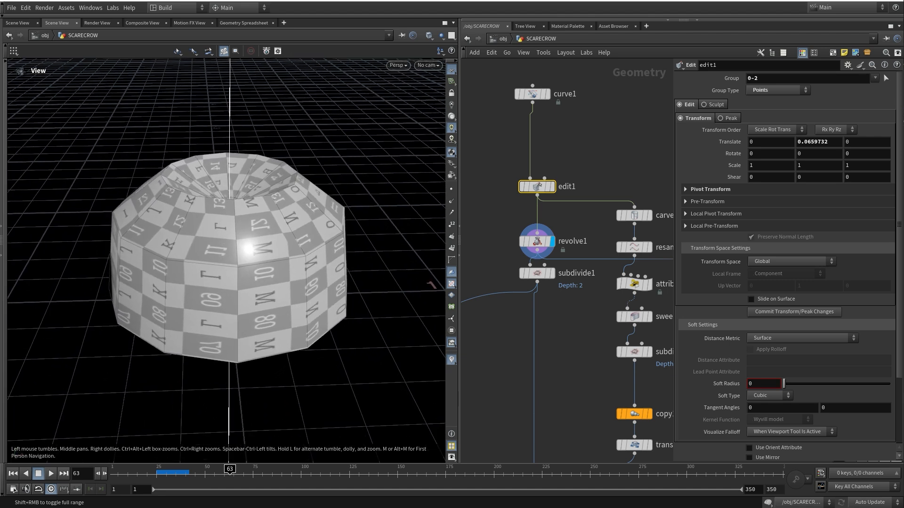
Display and select subdivide1 to inspect the smoothed dome from low angles
{"action": "left_click_drag", "start_coordinate": [537, 273], "coordinate": [538, 285]}
{"action": "left_click", "coordinate": [557, 265]}
{"action": "left_click", "coordinate": [537, 285]}
{"action": "left_click_drag", "start_coordinate": [282, 302], "coordinate": [282, 242]}
{"action": "middle_click_drag", "start_coordinate": [282, 242], "coordinate": [264, 181]}
{"action": "middle_click_drag", "start_coordinate": [553, 352], "coordinate": [541, 235]}
{"action": "scroll", "coordinate": [541, 235], "scroll_direction": "down", "scroll_amount": 3}
{"action": "middle_click_drag", "start_coordinate": [537, 129], "coordinate": [517, 223]}
{"action": "scroll", "coordinate": [517, 224], "scroll_direction": "up", "scroll_amount": 2}
Display carve1's carved rib curve, then the resampled curve from resample2
{"action": "left_click", "coordinate": [603, 223]}
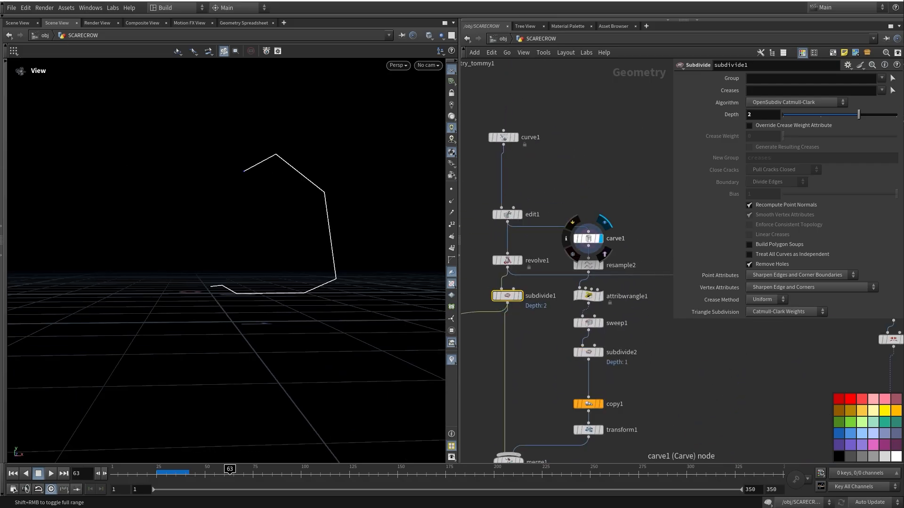
{"action": "left_click", "coordinate": [588, 239]}
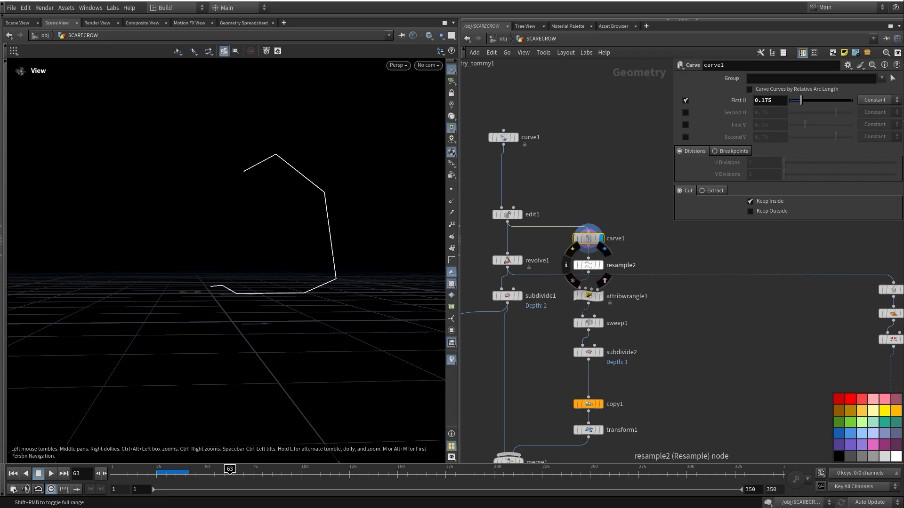
{"action": "left_click", "coordinate": [601, 265]}
{"action": "middle_click_drag", "start_coordinate": [601, 265], "coordinate": [553, 172]}
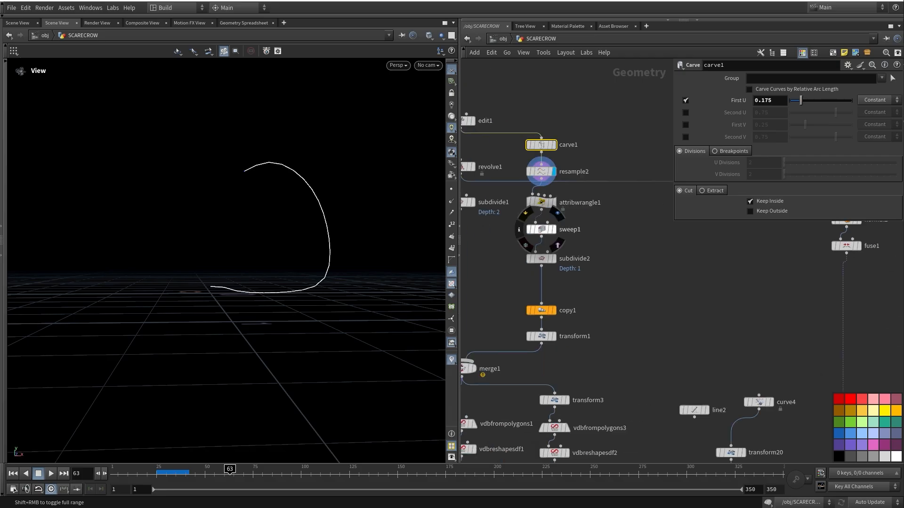
Display sweep1's swept rib and orbit around it
{"action": "left_click", "coordinate": [554, 229]}
{"action": "left_click", "coordinate": [542, 230]}
{"action": "left_click_drag", "start_coordinate": [330, 226], "coordinate": [236, 278]}
{"action": "scroll", "coordinate": [316, 249], "scroll_direction": "down", "scroll_amount": 2}
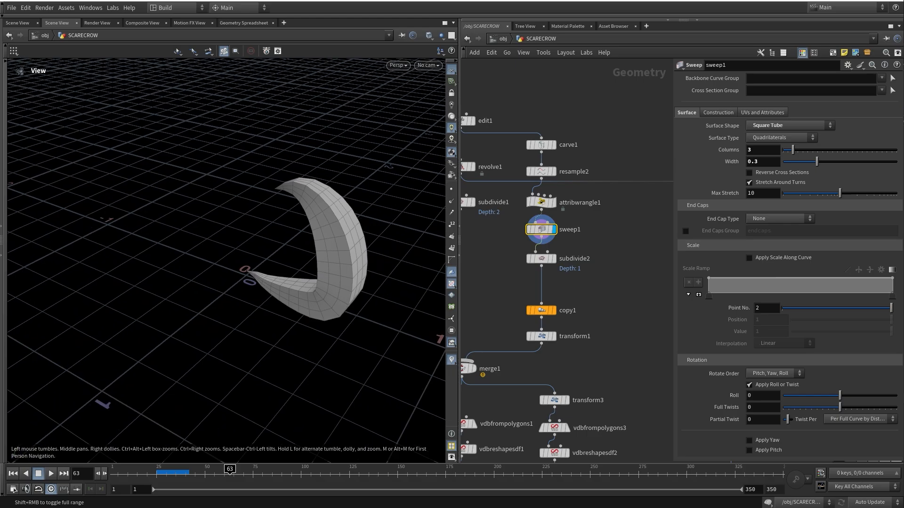
{"action": "middle_click_drag", "start_coordinate": [518, 273], "coordinate": [579, 236]}
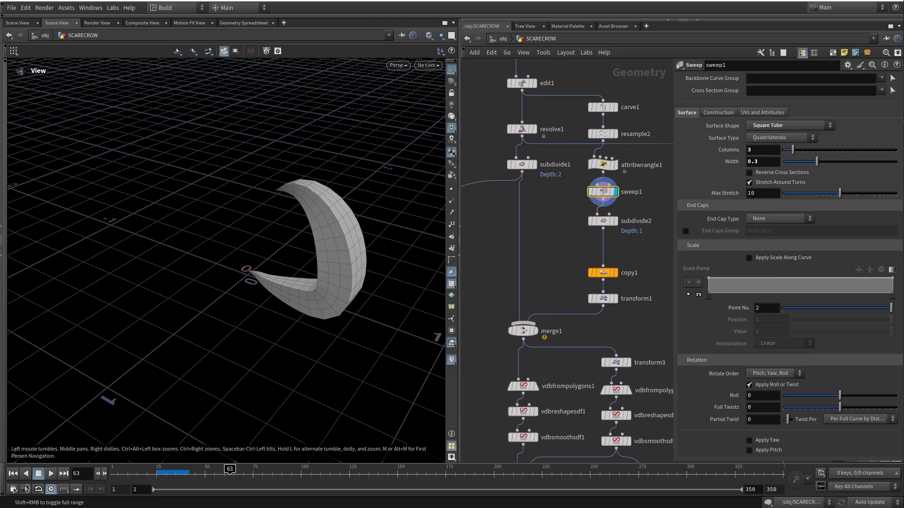
Display copy1's ring of 17 ribs rotated 21° apart and view it from above
{"action": "left_click", "coordinate": [615, 272]}
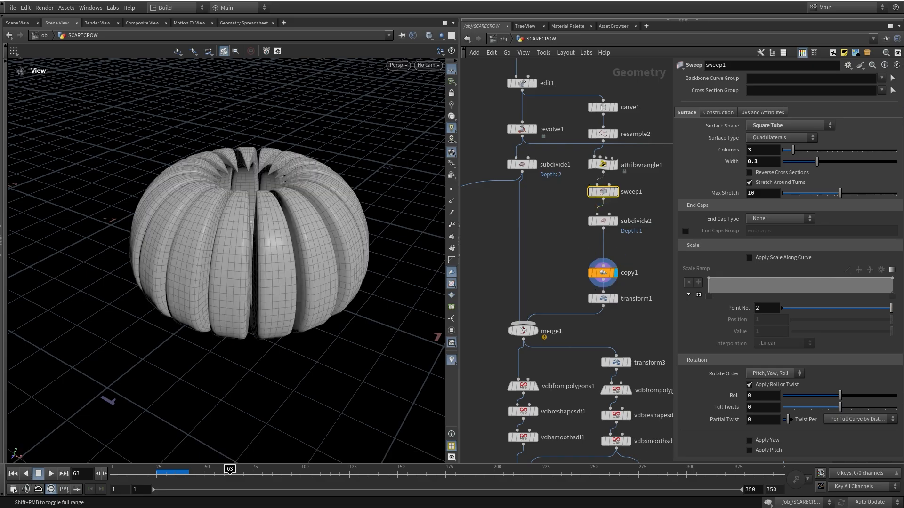
{"action": "middle_click_drag", "start_coordinate": [615, 273], "coordinate": [578, 278]}
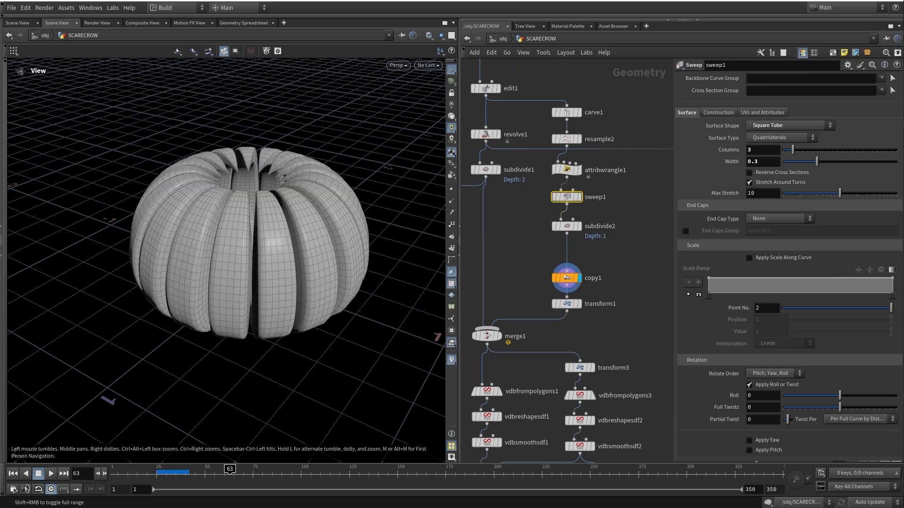
{"action": "left_click", "coordinate": [566, 277]}
{"action": "left_click_drag", "start_coordinate": [231, 236], "coordinate": [271, 242]}
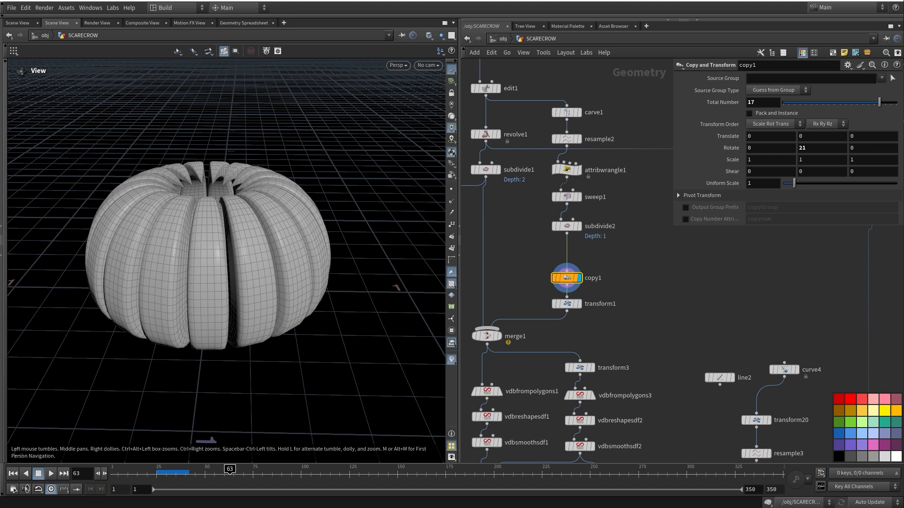
Display the merged pumpkin shell from merge1 and orbit around it
{"action": "left_click", "coordinate": [500, 336]}
{"action": "middle_click_drag", "start_coordinate": [510, 332], "coordinate": [546, 330]}
{"action": "left_click_drag", "start_coordinate": [235, 254], "coordinate": [299, 212]}
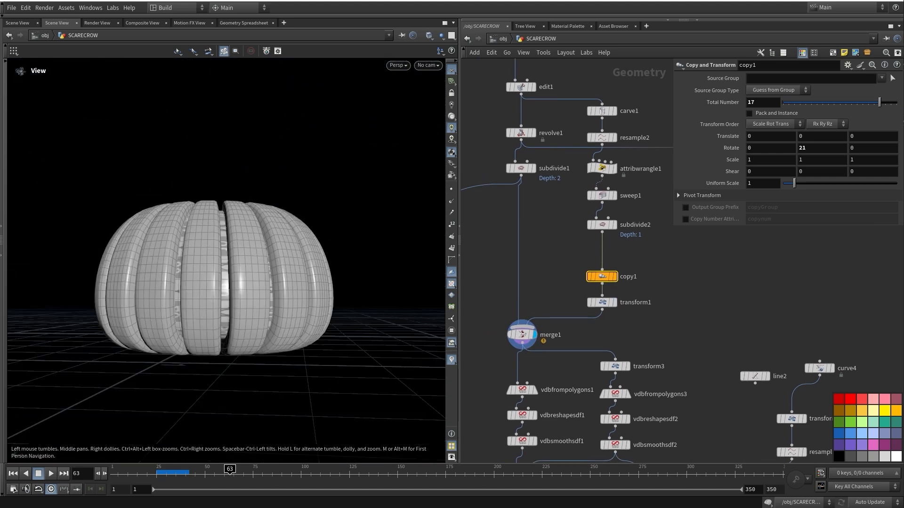
Display the pumpkin's VDB conversion from vdbfrompolygons1 and then its smoothed VDB
{"action": "middle_click_drag", "start_coordinate": [560, 362], "coordinate": [586, 228]}
{"action": "left_click", "coordinate": [565, 241]}
{"action": "left_click", "coordinate": [548, 257]}
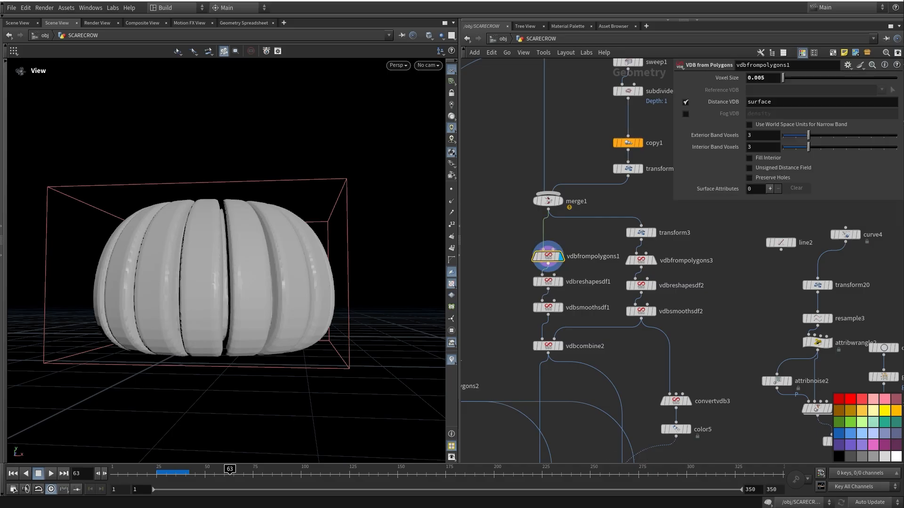
{"action": "left_click", "coordinate": [564, 293]}
{"action": "left_click_drag", "start_coordinate": [283, 236], "coordinate": [274, 277]}
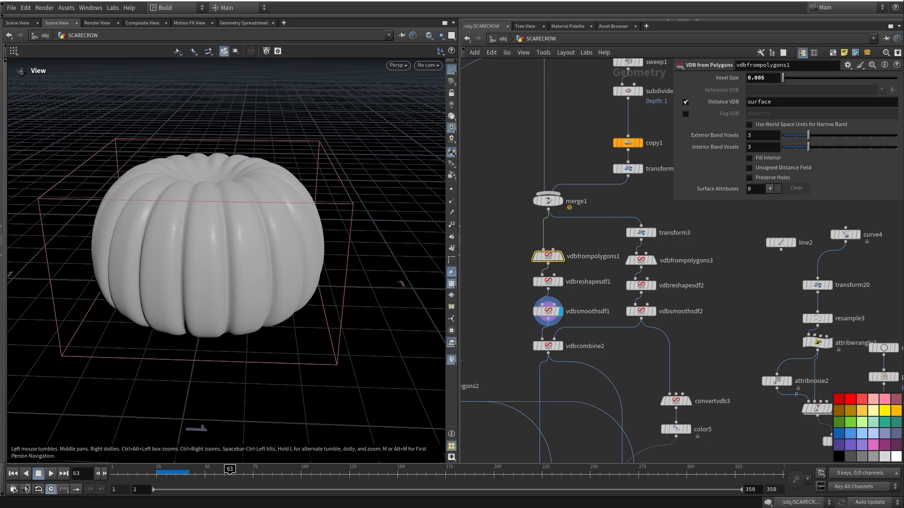
Display transform3's scaled output and the second smoothed VDB shell
{"action": "middle_click_drag", "start_coordinate": [584, 372], "coordinate": [586, 322]}
{"action": "left_click_drag", "start_coordinate": [278, 255], "coordinate": [266, 221]}
{"action": "middle_click_drag", "start_coordinate": [588, 329], "coordinate": [563, 367]}
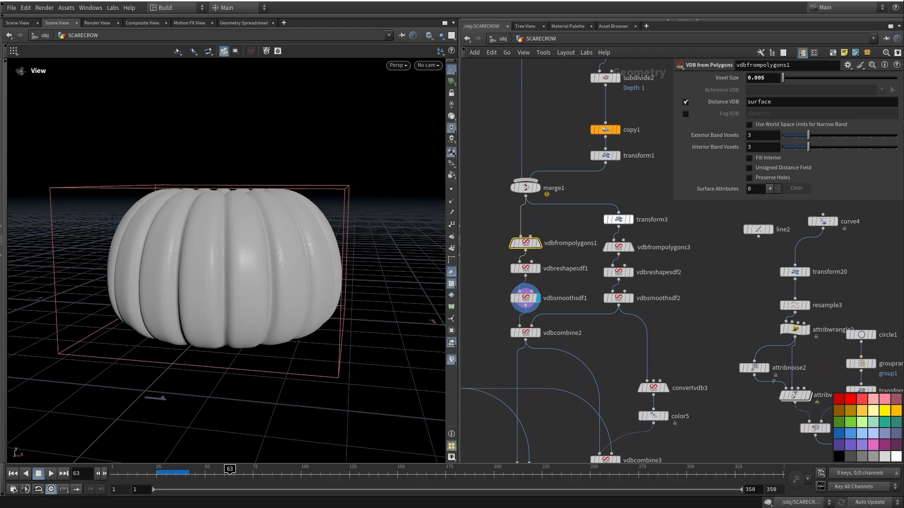
{"action": "left_click", "coordinate": [632, 219]}
{"action": "left_click", "coordinate": [618, 220]}
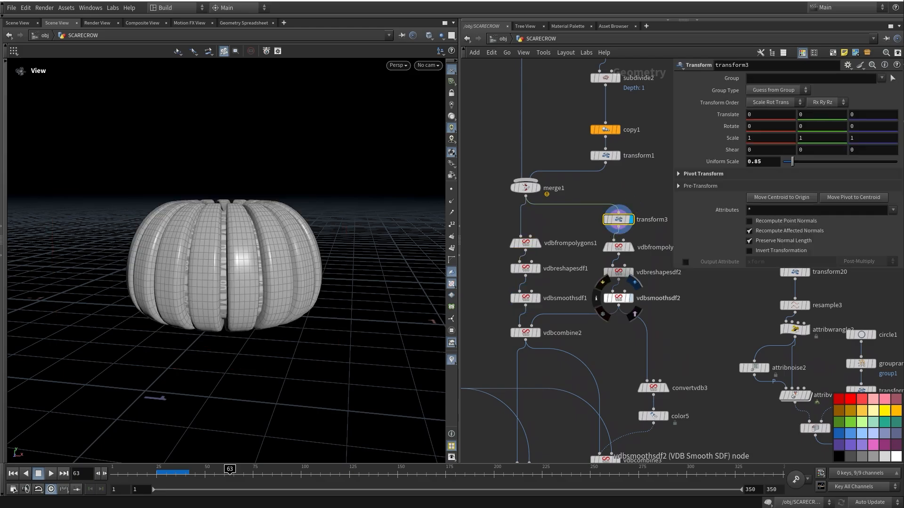
{"action": "left_click", "coordinate": [631, 298]}
{"action": "middle_click_drag", "start_coordinate": [579, 311], "coordinate": [609, 298]}
{"action": "left_click_drag", "start_coordinate": [243, 261], "coordinate": [267, 279]}
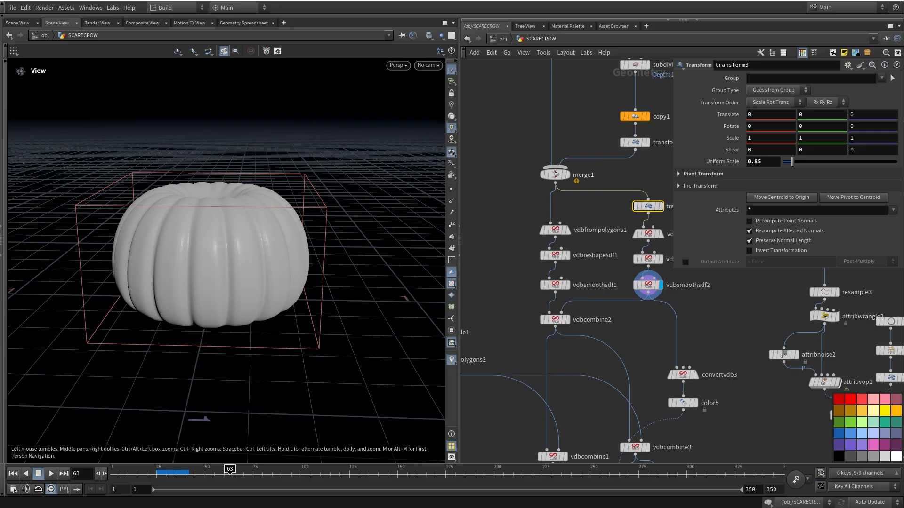
Display vdbcombine2's SDF Difference result and pan over to the trace1 chain
{"action": "middle_click_drag", "start_coordinate": [584, 324], "coordinate": [545, 281]}
{"action": "left_click", "coordinate": [551, 274]}
{"action": "left_click", "coordinate": [538, 274]}
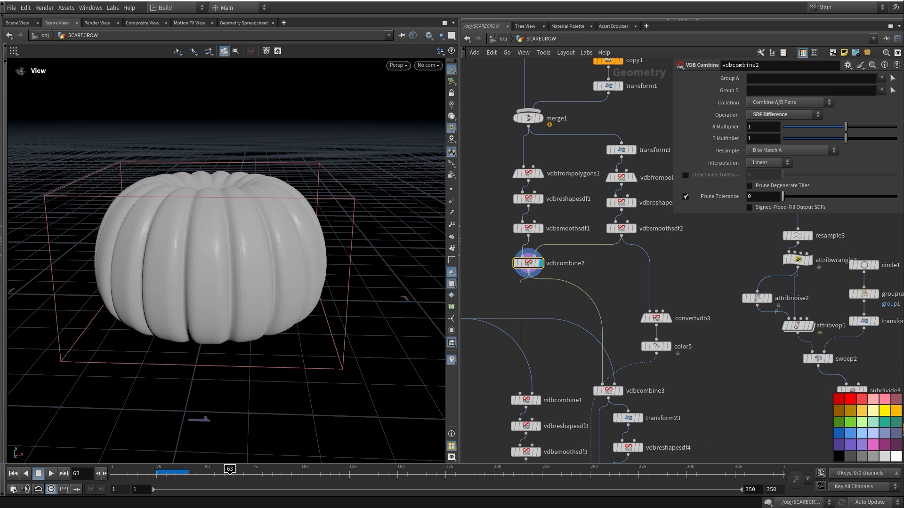
{"action": "middle_click_drag", "start_coordinate": [583, 354], "coordinate": [705, 422]}
{"action": "middle_click_drag", "start_coordinate": [659, 212], "coordinate": [741, 266]}
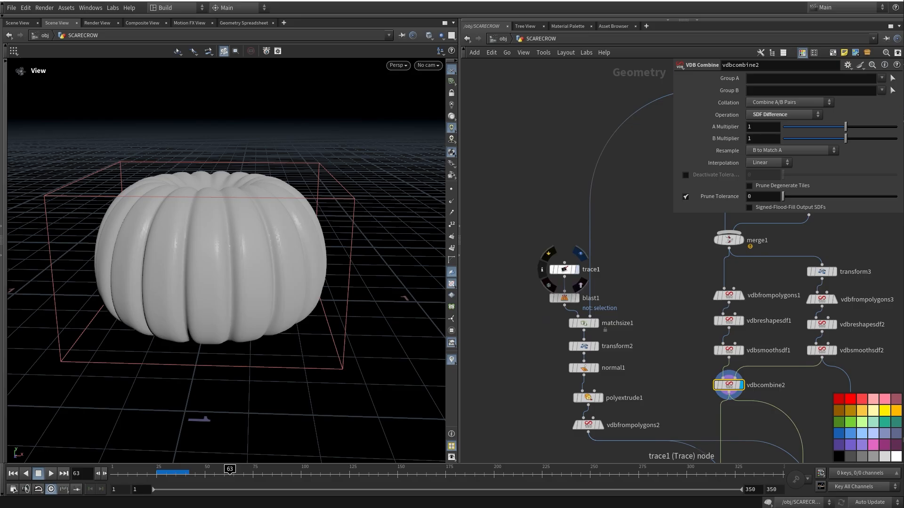
Display trace1's traced jack-o'-lantern face shapes and orbit around them
{"action": "left_click", "coordinate": [580, 254]}
{"action": "left_click", "coordinate": [564, 270]}
{"action": "scroll", "coordinate": [226, 282], "scroll_direction": "up", "scroll_amount": 4}
{"action": "left_click_drag", "start_coordinate": [221, 287], "coordinate": [249, 269]}
{"action": "scroll", "coordinate": [250, 269], "scroll_direction": "down", "scroll_amount": 2}
{"action": "left_click_drag", "start_coordinate": [140, 171], "coordinate": [139, 172]}
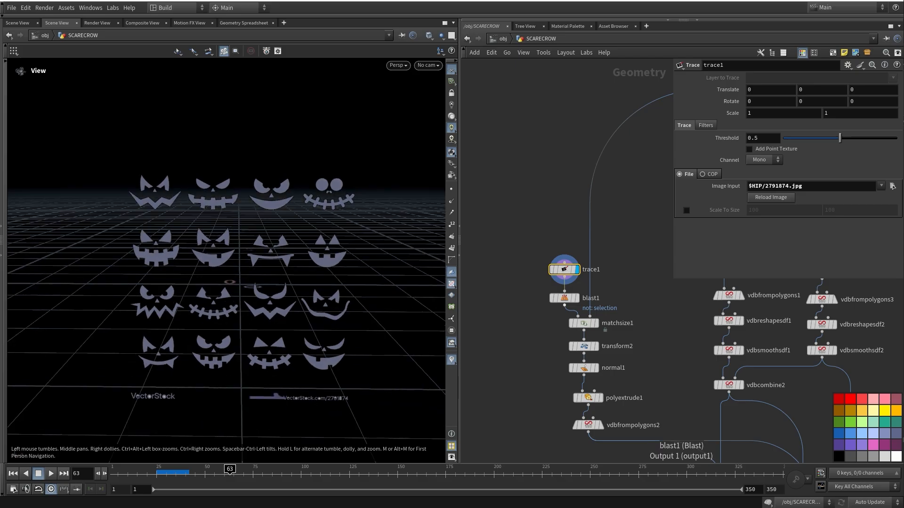
Isolate a single face with blast1, display matchsize1, and template merge1 as a wireframe
{"action": "left_click", "coordinate": [576, 298]}
{"action": "left_click", "coordinate": [564, 298]}
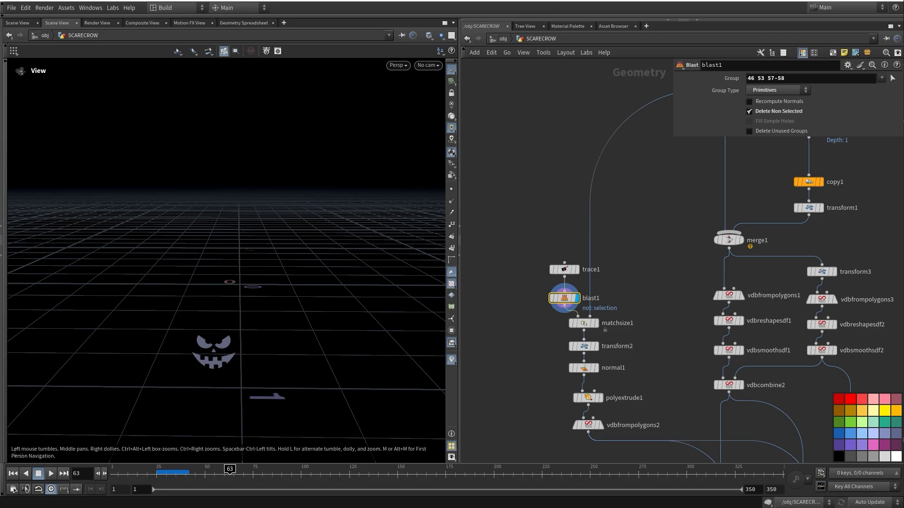
{"action": "middle_click_drag", "start_coordinate": [654, 282], "coordinate": [635, 227]}
{"action": "mouse_move", "coordinate": [564, 314]}
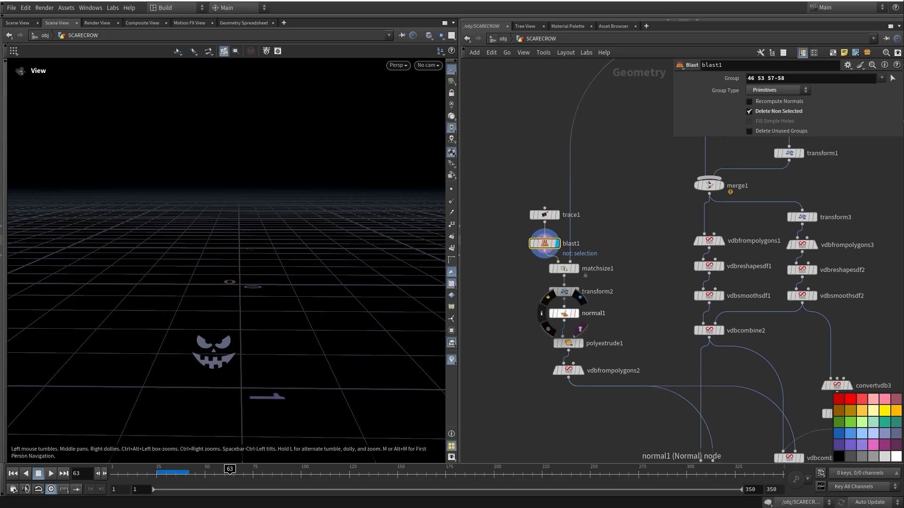
{"action": "left_click", "coordinate": [576, 269]}
{"action": "middle_click_drag", "start_coordinate": [576, 268], "coordinate": [531, 247]}
{"action": "left_click", "coordinate": [635, 193]}
Display normal1's result and view the face from higher up
{"action": "middle_click_drag", "start_coordinate": [565, 294], "coordinate": [527, 295]}
{"action": "left_click", "coordinate": [555, 276]}
{"action": "left_click", "coordinate": [543, 275]}
{"action": "left_click_drag", "start_coordinate": [292, 264], "coordinate": [360, 290]}
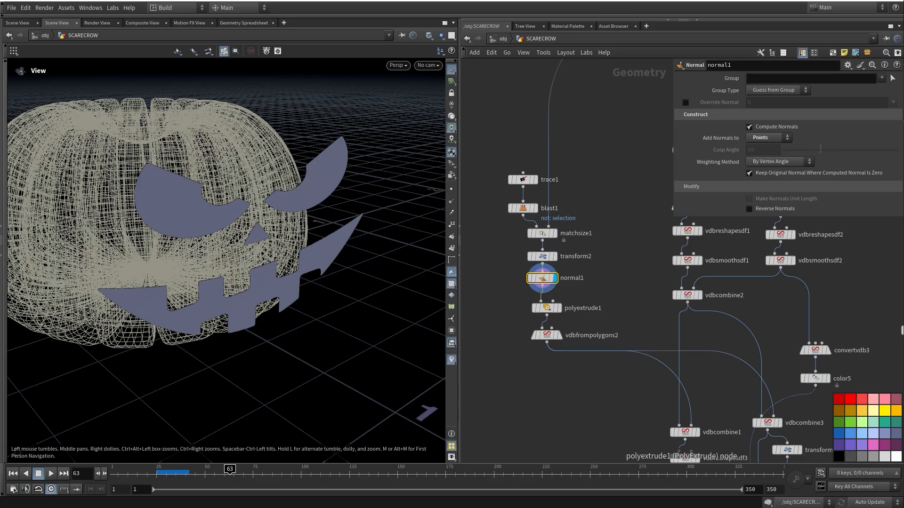
Display the extruded face from polyextrude1 and its volume from vdbfrompolygons2
{"action": "left_click", "coordinate": [559, 308]}
{"action": "middle_click_drag", "start_coordinate": [546, 308], "coordinate": [561, 325]}
{"action": "left_click", "coordinate": [548, 318]}
{"action": "mouse_move", "coordinate": [339, 269]}
{"action": "left_mouse_down"}
{"action": "mouse_move", "coordinate": [340, 283]}
{"action": "mouse_move", "coordinate": [333, 256]}
{"action": "left_mouse_up"}
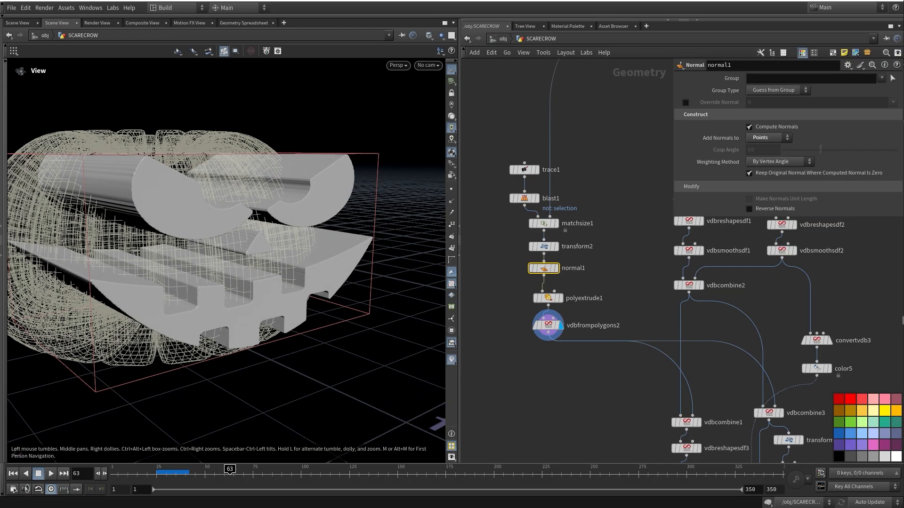
{"action": "middle_click_drag", "start_coordinate": [659, 324], "coordinate": [516, 235]}
Display vdbcombine1's pumpkin with the face carved out, viewed up close from the side
{"action": "left_click", "coordinate": [556, 333]}
{"action": "left_click", "coordinate": [544, 332]}
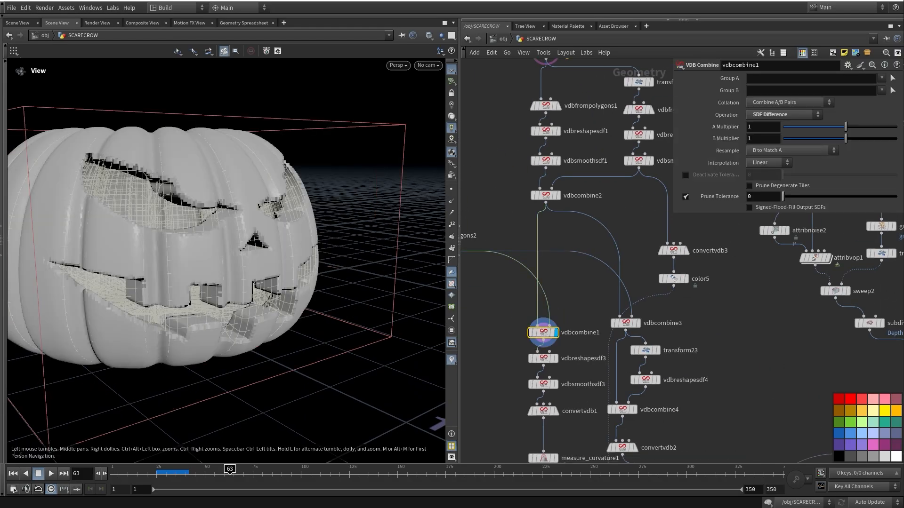
{"action": "scroll", "coordinate": [226, 264], "scroll_direction": "up", "scroll_amount": 3}
{"action": "left_click_drag", "start_coordinate": [226, 264], "coordinate": [249, 271]}
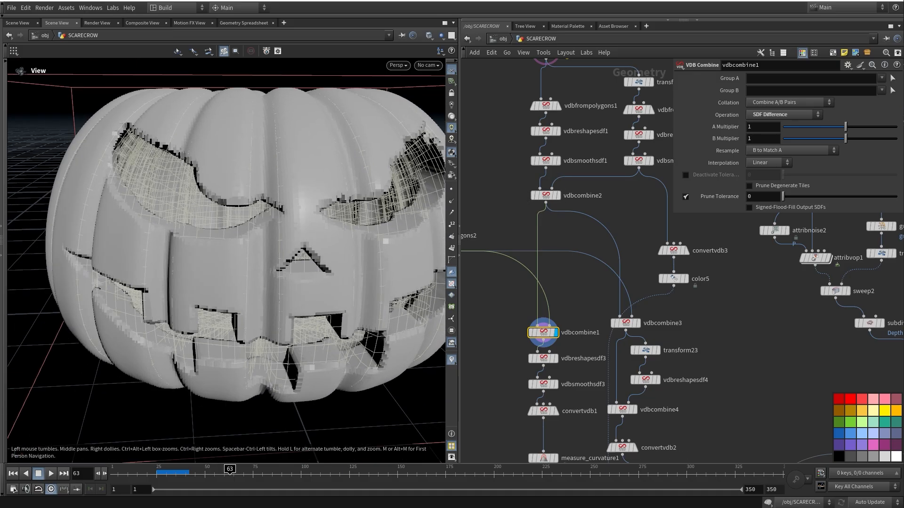
Step through vdbreshapesdf3 and vdbsmoothsdf3 to convertvdb1's carved polygon pumpkin
{"action": "middle_click_drag", "start_coordinate": [543, 333], "coordinate": [549, 245]}
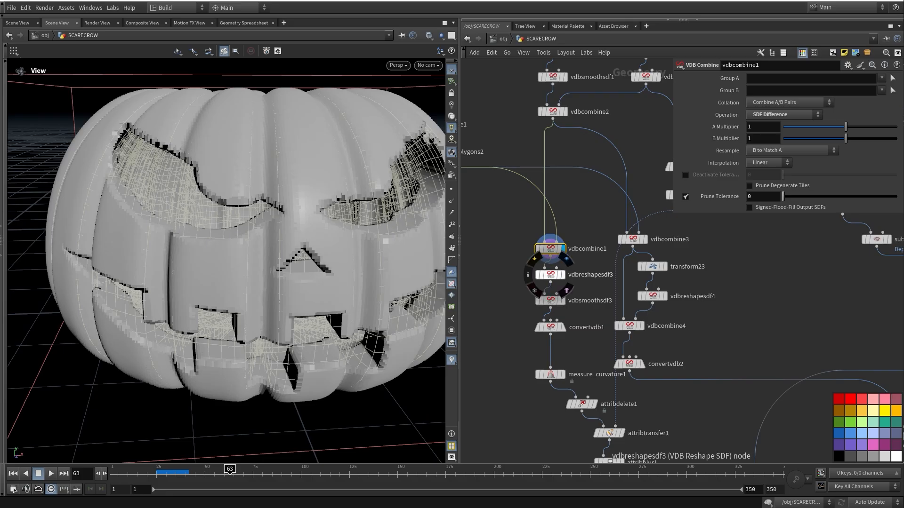
{"action": "left_click", "coordinate": [583, 287]}
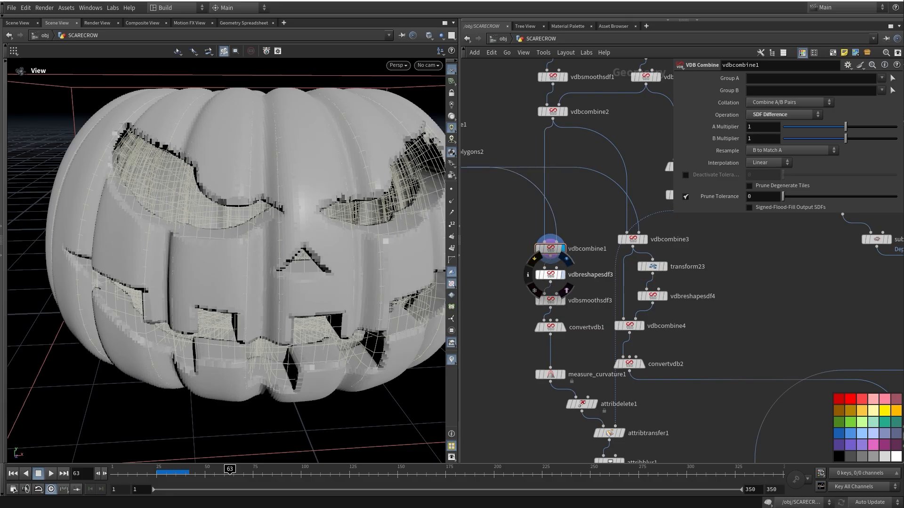
{"action": "left_click", "coordinate": [563, 275]}
{"action": "left_click", "coordinate": [563, 301]}
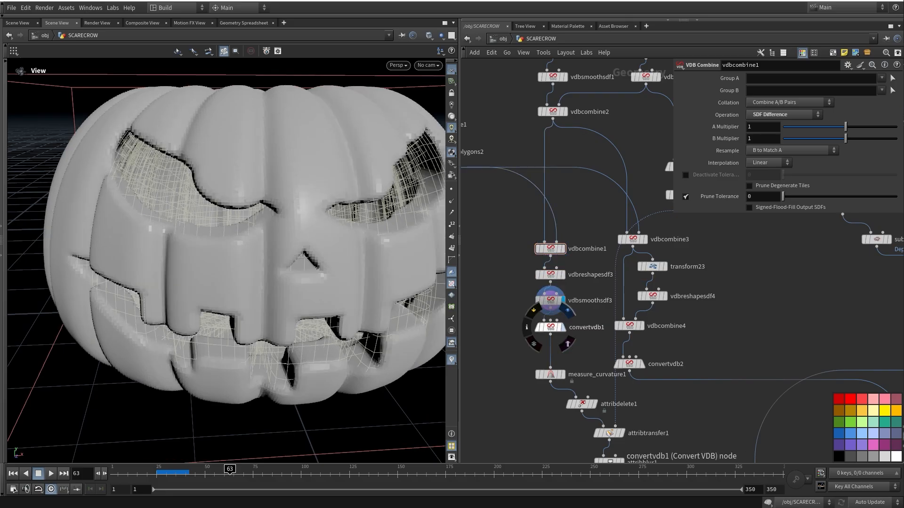
{"action": "left_click", "coordinate": [563, 328]}
{"action": "left_click", "coordinate": [551, 327]}
{"action": "left_click_drag", "start_coordinate": [198, 264], "coordinate": [265, 242]}
Display the uncarved inner mesh from convertvdb3, then color5's black (0, 0, 0) shell
{"action": "middle_click_drag", "start_coordinate": [635, 283], "coordinate": [545, 365]}
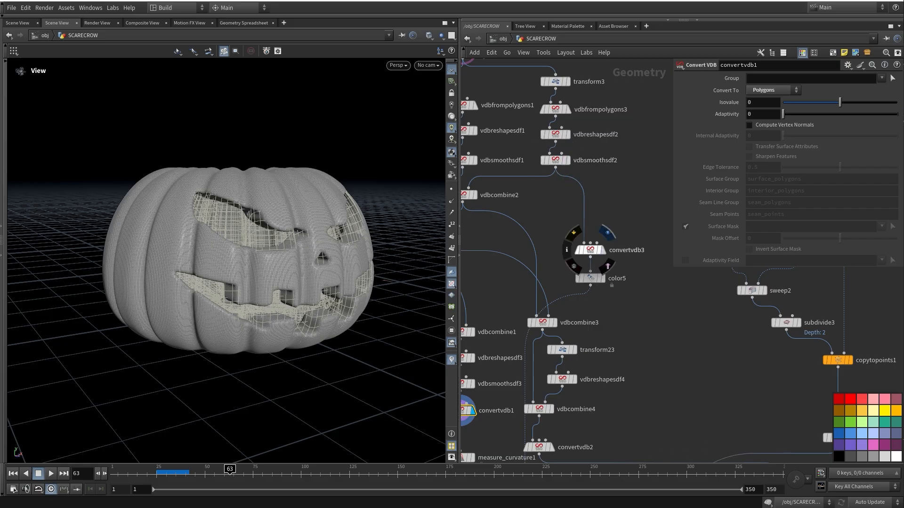
{"action": "left_click", "coordinate": [607, 232]}
{"action": "left_click", "coordinate": [606, 262]}
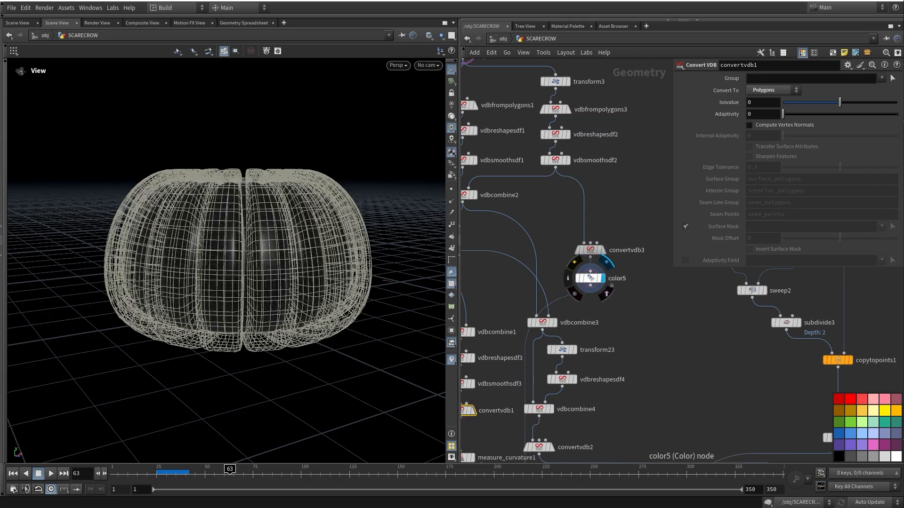
{"action": "left_click", "coordinate": [590, 278]}
{"action": "middle_click_drag", "start_coordinate": [591, 279], "coordinate": [598, 186]}
{"action": "left_click_drag", "start_coordinate": [292, 212], "coordinate": [265, 262]}
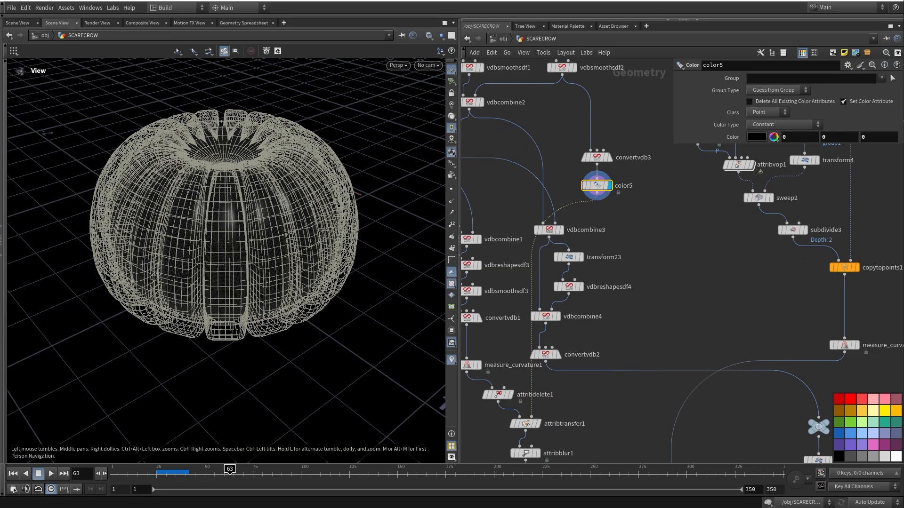
{"action": "middle_click_drag", "start_coordinate": [598, 330], "coordinate": [665, 222]}
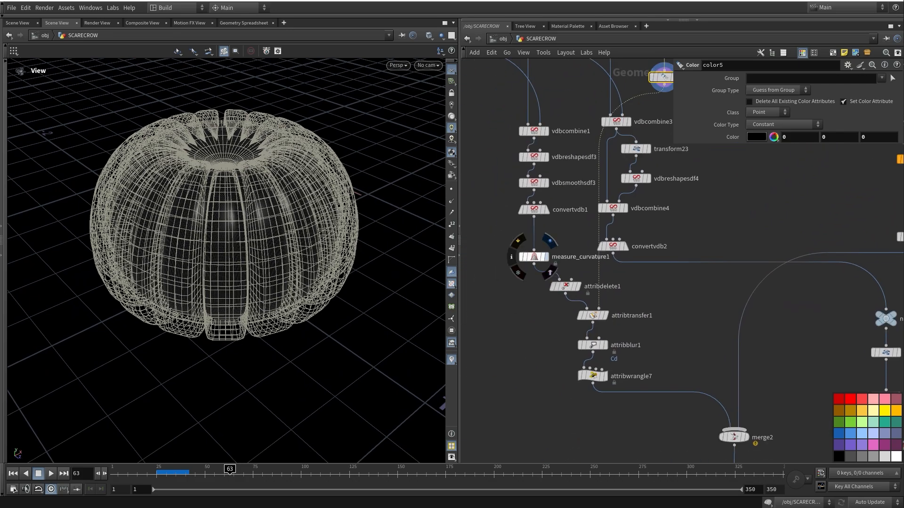
Display measure_curvature1's red-green curvature colouring and check its node info
{"action": "left_click", "coordinate": [546, 257]}
{"action": "left_click_drag", "start_coordinate": [302, 245], "coordinate": [260, 172]}
{"action": "left_click_drag", "start_coordinate": [535, 257], "coordinate": [534, 247]}
{"action": "middle_click_drag", "start_coordinate": [536, 248], "coordinate": [490, 257]}
{"action": "left_click_drag", "start_coordinate": [226, 226], "coordinate": [254, 264]}
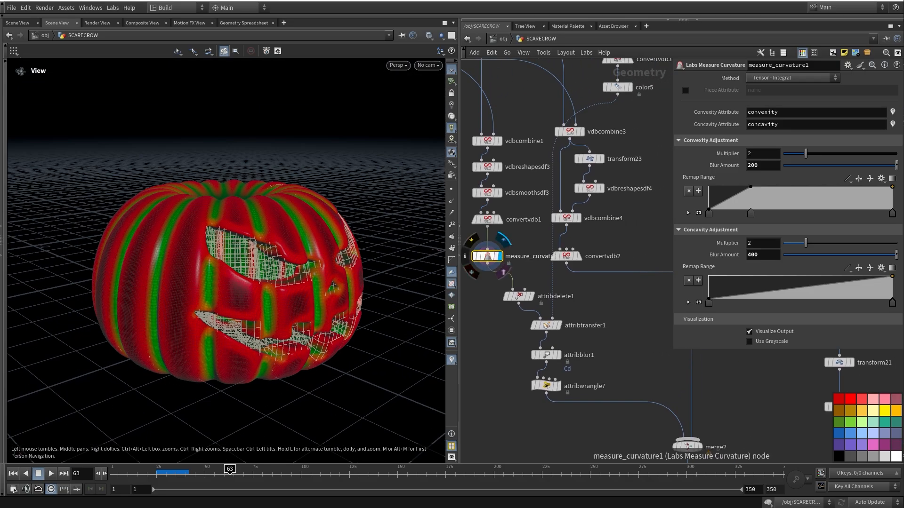
{"action": "middle_click", "coordinate": [487, 256]}
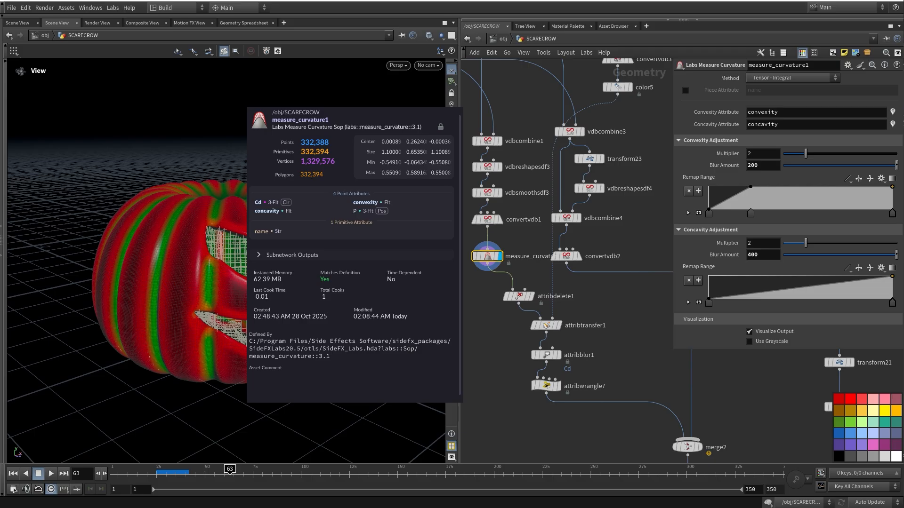
{"action": "left_click_drag", "start_coordinate": [254, 264], "coordinate": [236, 275]}
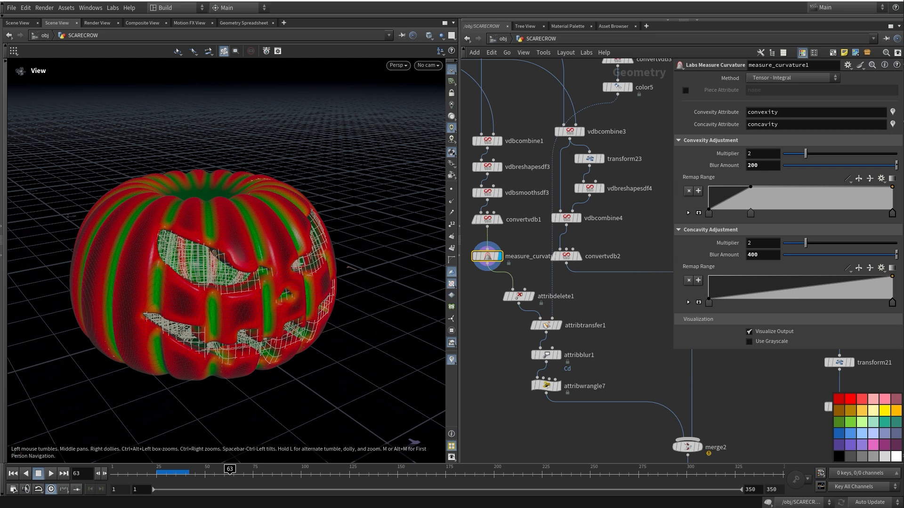
{"action": "left_click_drag", "start_coordinate": [235, 276], "coordinate": [226, 254]}
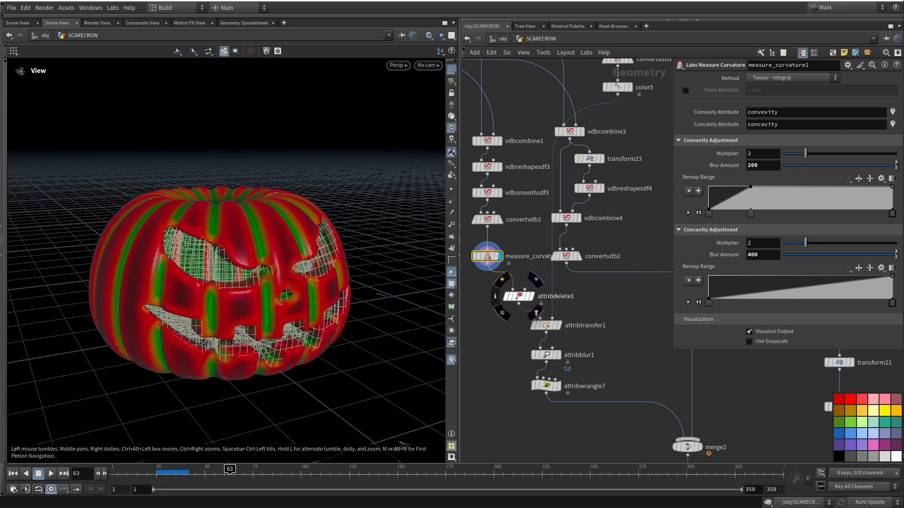
Display attribdelete1's colour-free pumpkin, placing the node beneath measure_curvature1
{"action": "left_click", "coordinate": [531, 296]}
{"action": "left_click_drag", "start_coordinate": [519, 297], "coordinate": [495, 294]}
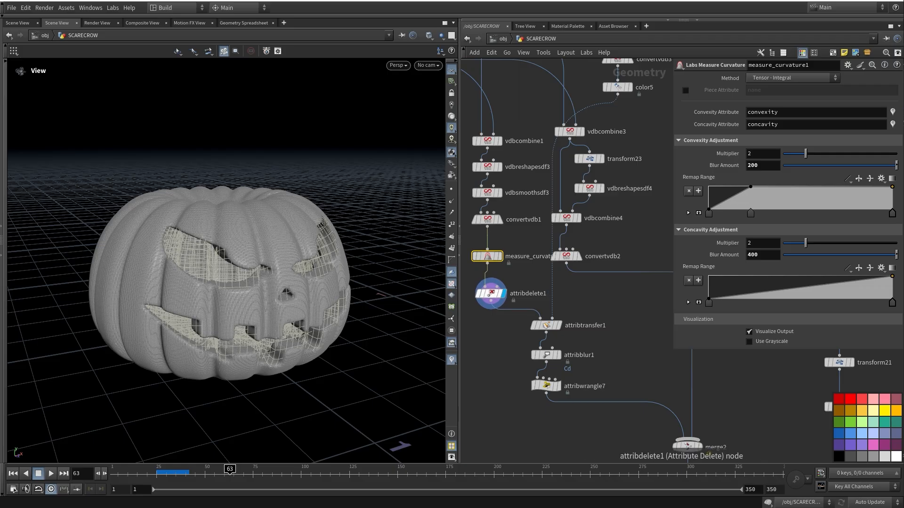
{"action": "left_click", "coordinate": [490, 294]}
{"action": "middle_click_drag", "start_coordinate": [650, 263], "coordinate": [658, 190]}
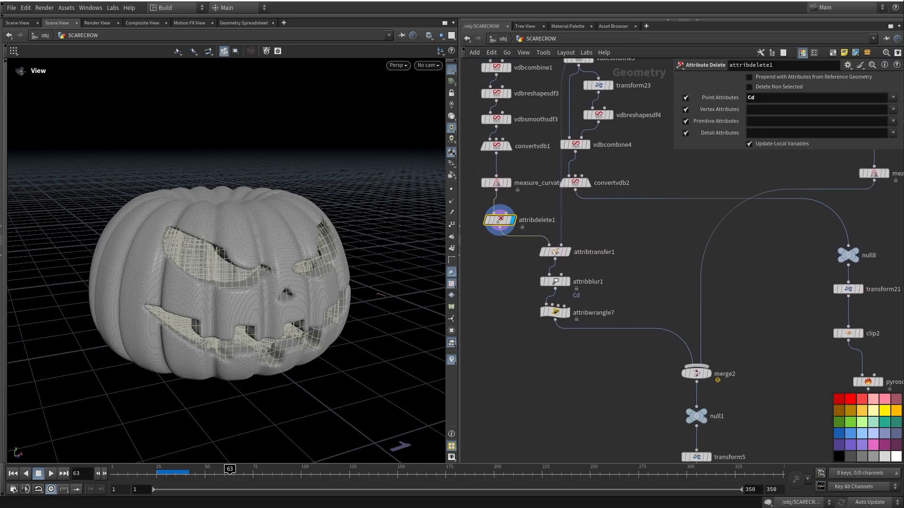
Display attribtransfer1 (Kernel Radius 10, Blend Width 0.013) and zoom into the carved eyes
{"action": "left_click", "coordinate": [573, 235]}
{"action": "left_click", "coordinate": [556, 252]}
{"action": "left_click_drag", "start_coordinate": [282, 292], "coordinate": [254, 273]}
{"action": "right_click_drag", "start_coordinate": [207, 273], "coordinate": [292, 292]}
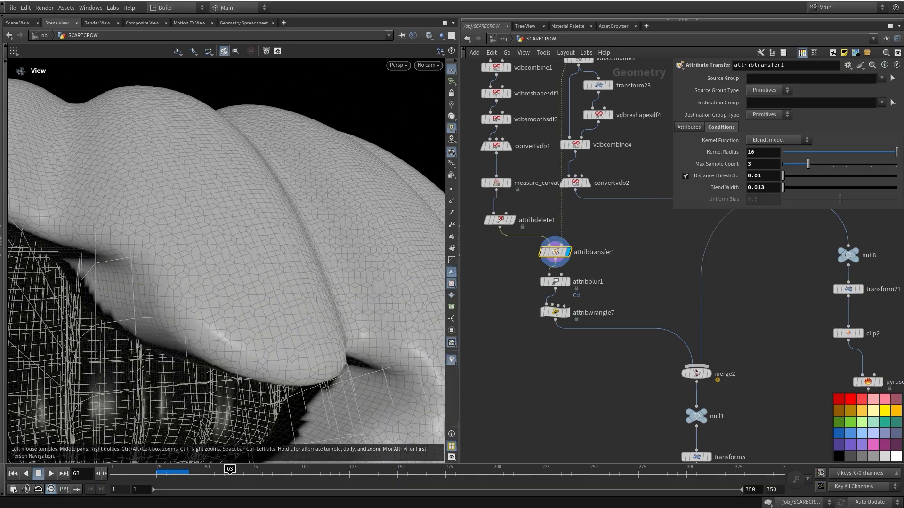
{"action": "middle_click_drag", "start_coordinate": [226, 292], "coordinate": [283, 188]}
{"action": "left_click_drag", "start_coordinate": [282, 188], "coordinate": [301, 193]}
{"action": "right_click_drag", "start_coordinate": [302, 235], "coordinate": [226, 226]}
{"action": "left_click_drag", "start_coordinate": [226, 225], "coordinate": [212, 236]}
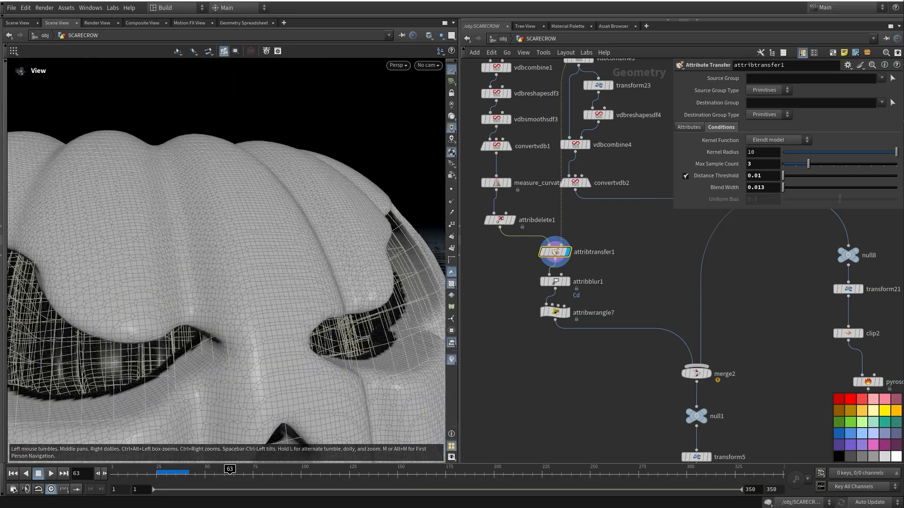
{"action": "right_click_drag", "start_coordinate": [283, 264], "coordinate": [179, 255]}
{"action": "left_click_drag", "start_coordinate": [207, 273], "coordinate": [250, 266]}
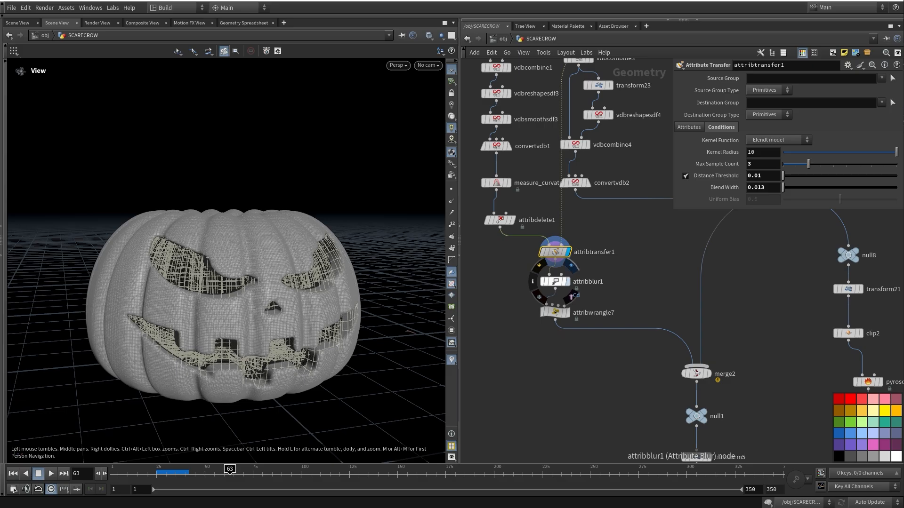
Display attribblur1's blurred colour result, orbit to view the eye, and inspect attribwrangle7's settings
{"action": "left_click", "coordinate": [568, 281]}
{"action": "left_click", "coordinate": [555, 281]}
{"action": "middle_click_drag", "start_coordinate": [555, 281], "coordinate": [556, 292]}
{"action": "left_click_drag", "start_coordinate": [207, 287], "coordinate": [277, 285]}
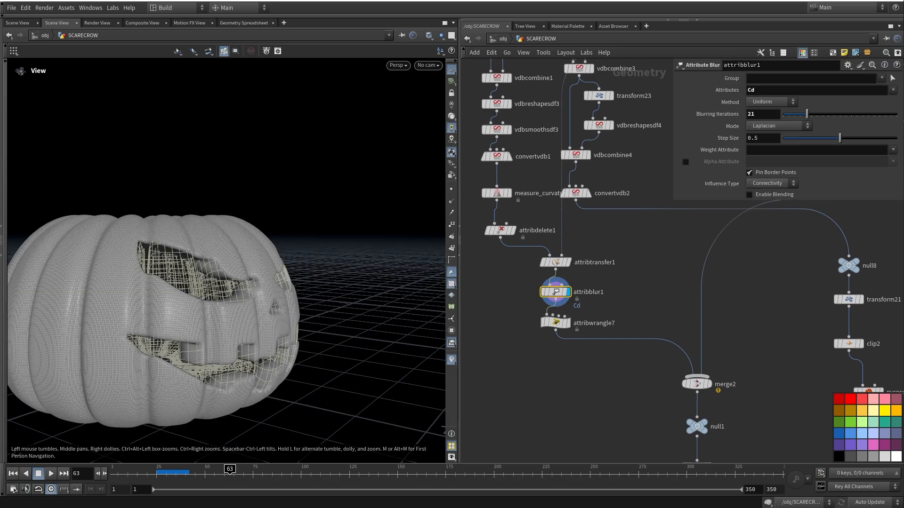
{"action": "scroll", "coordinate": [188, 277], "scroll_direction": "up", "scroll_amount": 5}
{"action": "left_click_drag", "start_coordinate": [188, 278], "coordinate": [198, 297]}
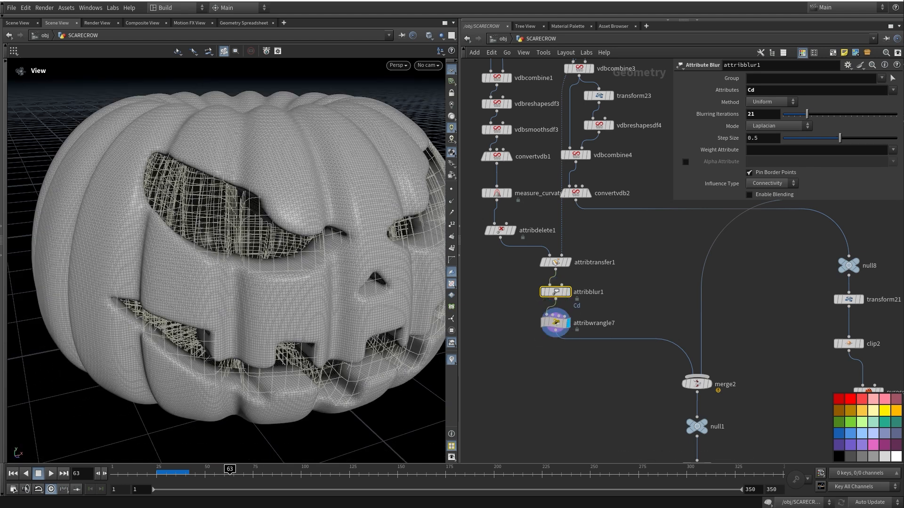
{"action": "left_click", "coordinate": [556, 323]}
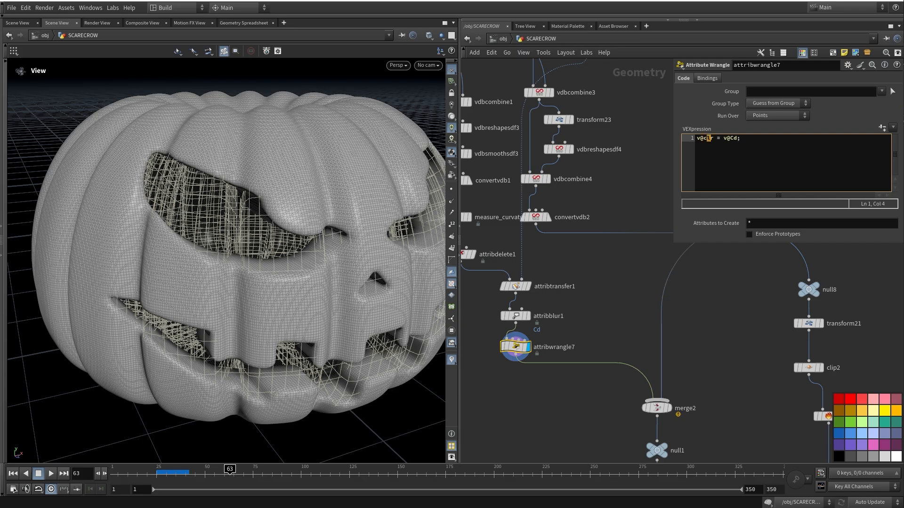
Display and select vdbcombine3 to show its SDF Intersection face pieces inside the wireframe pumpkin
{"action": "middle_click_drag", "start_coordinate": [607, 264], "coordinate": [618, 411]}
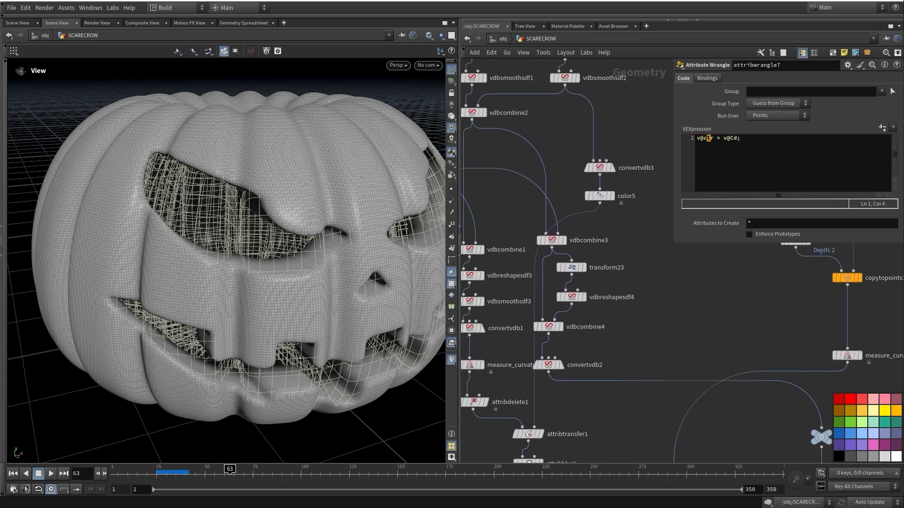
{"action": "middle_click_drag", "start_coordinate": [554, 241], "coordinate": [580, 214]}
{"action": "left_click", "coordinate": [574, 229]}
{"action": "left_click", "coordinate": [558, 244]}
{"action": "left_click_drag", "start_coordinate": [254, 235], "coordinate": [200, 235]}
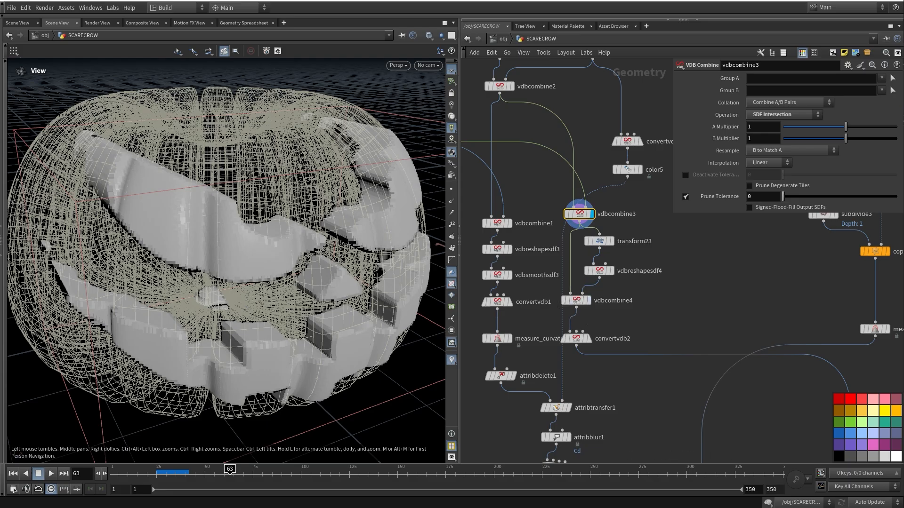
Display and select vdbcombine4 to view its SDF Difference settings
{"action": "left_click", "coordinate": [592, 285]}
{"action": "left_click", "coordinate": [576, 300]}
{"action": "left_click_drag", "start_coordinate": [267, 240], "coordinate": [184, 208]}
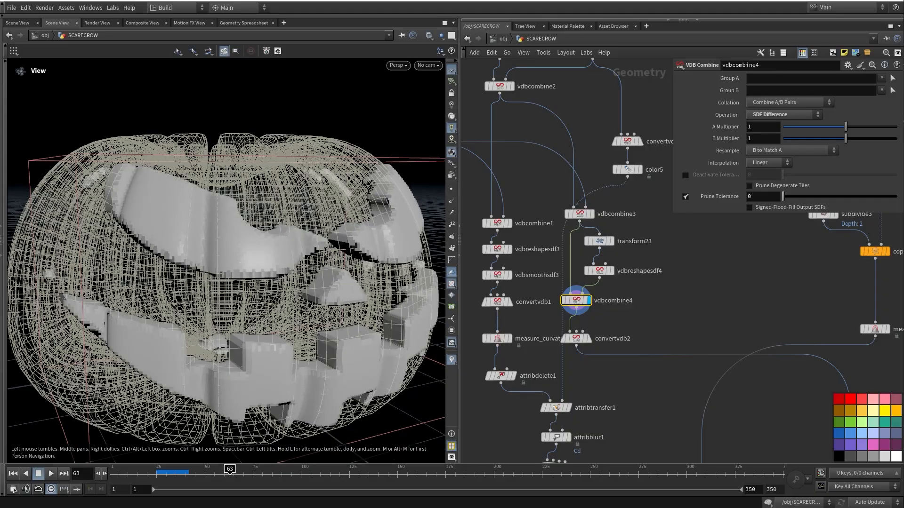
Display convertvdb2 to show the face cut-outs as smooth polygon pieces
{"action": "left_click", "coordinate": [589, 339]}
{"action": "scroll", "coordinate": [518, 329], "scroll_direction": "down", "scroll_amount": 5}
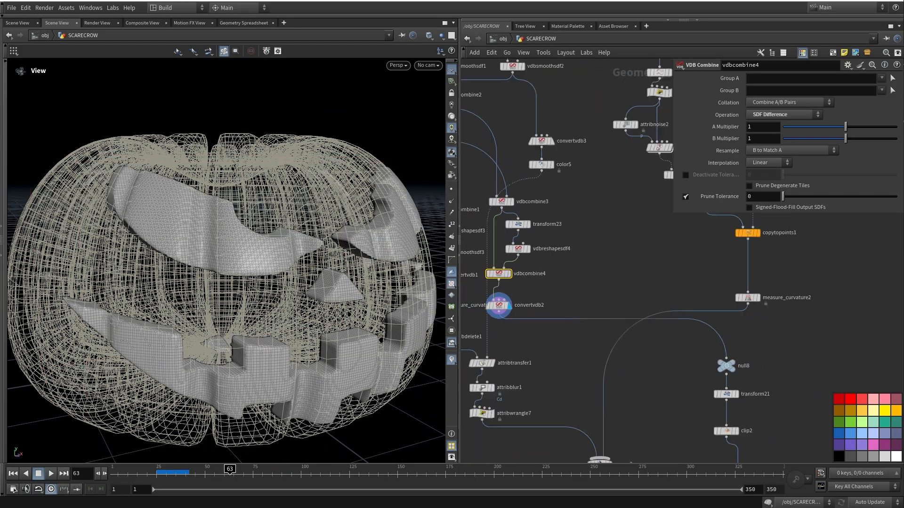
{"action": "middle_click_drag", "start_coordinate": [522, 240], "coordinate": [545, 222]}
{"action": "left_click_drag", "start_coordinate": [221, 259], "coordinate": [243, 267]}
{"action": "middle_click_drag", "start_coordinate": [545, 223], "coordinate": [464, 331]}
{"action": "scroll", "coordinate": [464, 331], "scroll_direction": "down", "scroll_amount": 6}
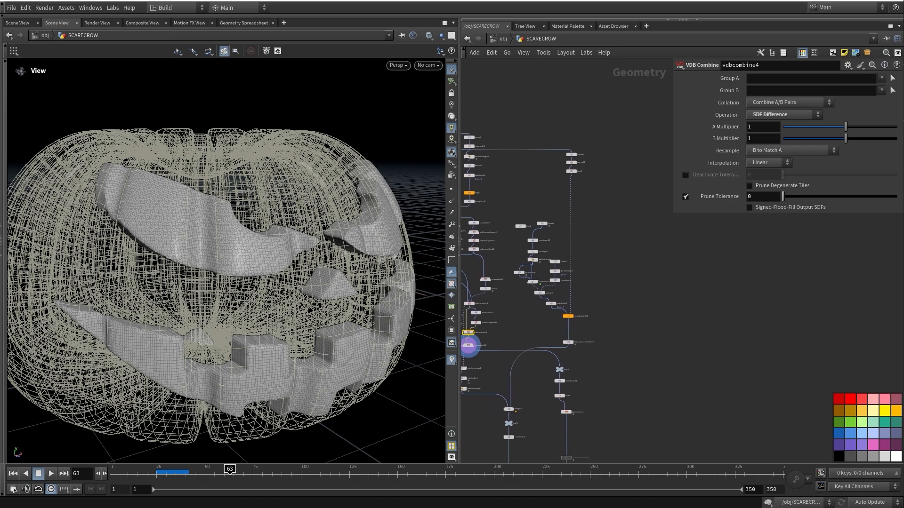
{"action": "scroll", "coordinate": [586, 141], "scroll_direction": "up", "scroll_amount": 6}
Pan the network past vdbcombine4, merge2 and pyrosource1 to centre on null8 and transform21
{"action": "middle_click_drag", "start_coordinate": [544, 365], "coordinate": [588, 212]}
{"action": "scroll", "coordinate": [589, 212], "scroll_direction": "down", "scroll_amount": 1}
{"action": "scroll", "coordinate": [602, 217], "scroll_direction": "down", "scroll_amount": 3}
{"action": "middle_click_drag", "start_coordinate": [466, 397], "coordinate": [508, 254]}
{"action": "middle_click_drag", "start_coordinate": [637, 295], "coordinate": [568, 228]}
{"action": "scroll", "coordinate": [600, 268], "scroll_direction": "up", "scroll_amount": 4}
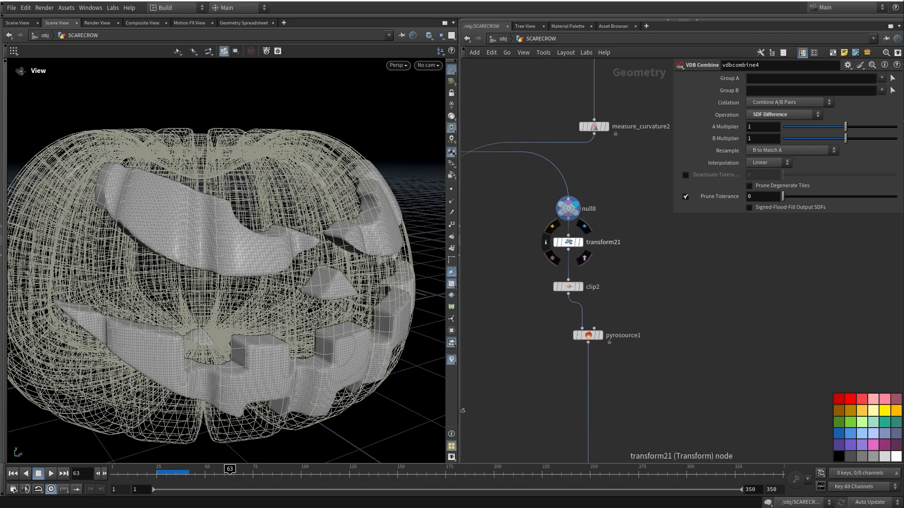
Display transform21's output, then clip2's clipped face geometry
{"action": "left_click", "coordinate": [581, 242]}
{"action": "left_click", "coordinate": [568, 242]}
{"action": "left_click_drag", "start_coordinate": [263, 283], "coordinate": [282, 231]}
{"action": "left_click", "coordinate": [581, 287]}
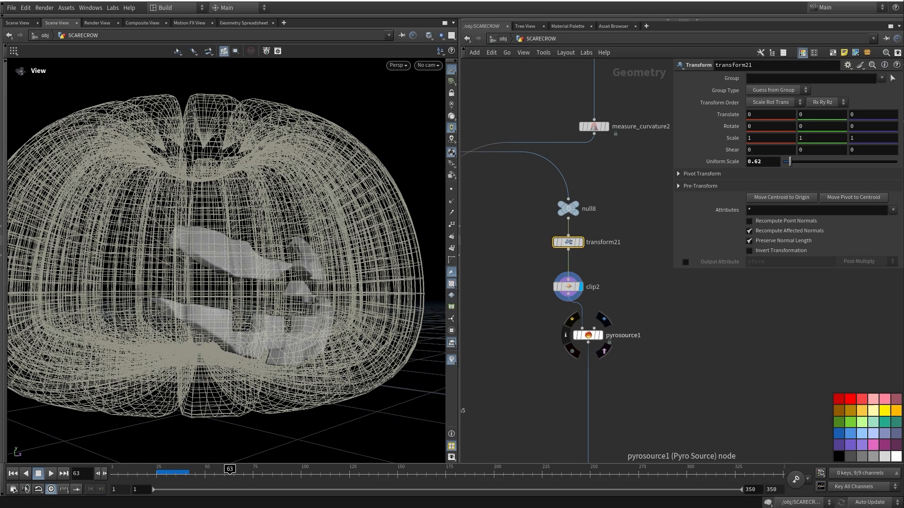
{"action": "middle_click_drag", "start_coordinate": [569, 286], "coordinate": [592, 274]}
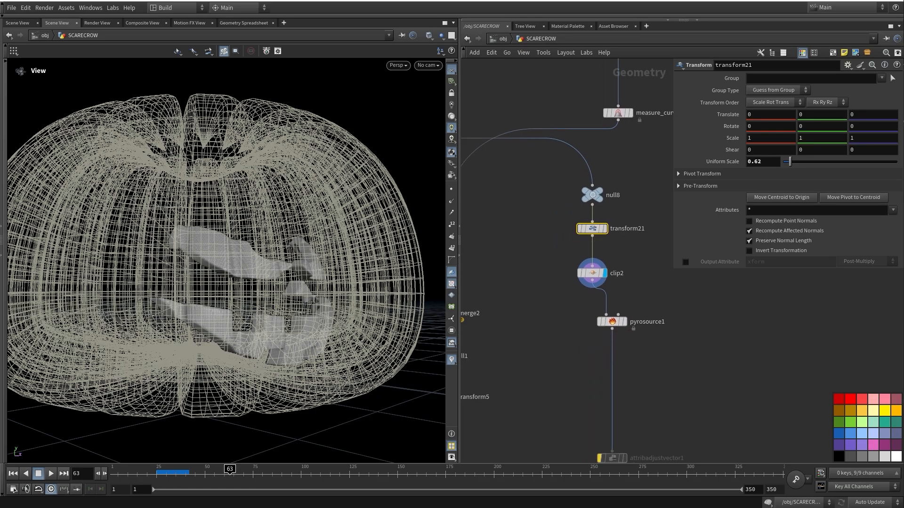
Display and select pyrosource1 to show its fire emission points
{"action": "left_click", "coordinate": [625, 322]}
{"action": "left_click", "coordinate": [612, 322]}
{"action": "left_click_drag", "start_coordinate": [282, 274], "coordinate": [228, 296]}
Display and inspect volumerasterizeattributes1's rasterized fire volume
{"action": "middle_click_drag", "start_coordinate": [598, 372], "coordinate": [555, 166]}
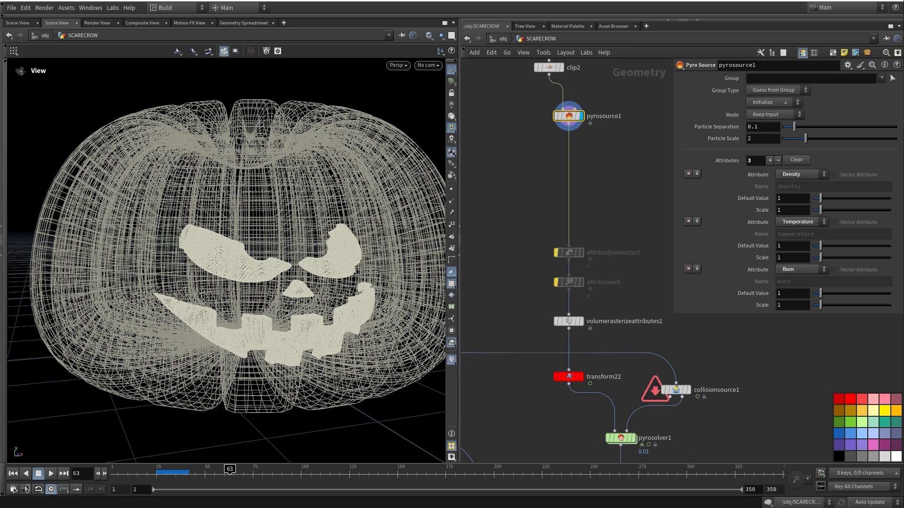
{"action": "scroll", "coordinate": [589, 322], "scroll_direction": "up", "scroll_amount": 2}
{"action": "left_click", "coordinate": [578, 321]}
{"action": "left_click", "coordinate": [561, 321]}
{"action": "middle_click_drag", "start_coordinate": [579, 302], "coordinate": [564, 348]}
{"action": "left_click", "coordinate": [607, 330]}
{"action": "mouse_move", "coordinate": [608, 329]}
{"action": "middle_mouse_down"}
{"action": "mouse_move", "coordinate": [619, 228]}
{"action": "mouse_move", "coordinate": [605, 314]}
{"action": "middle_mouse_up"}
{"action": "scroll", "coordinate": [605, 314], "scroll_direction": "down", "scroll_amount": 2}
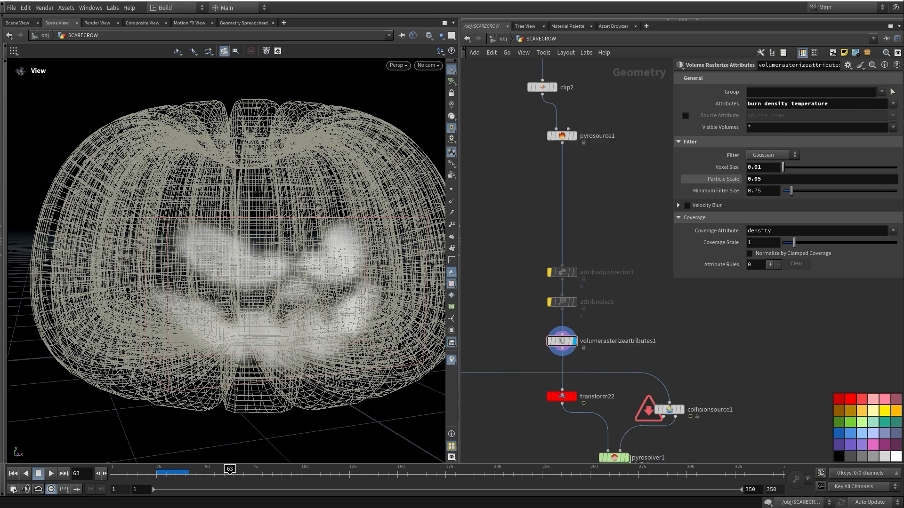
Display and select transform22 to show the tilted fire volume
{"action": "middle_click_drag", "start_coordinate": [603, 235], "coordinate": [599, 99]}
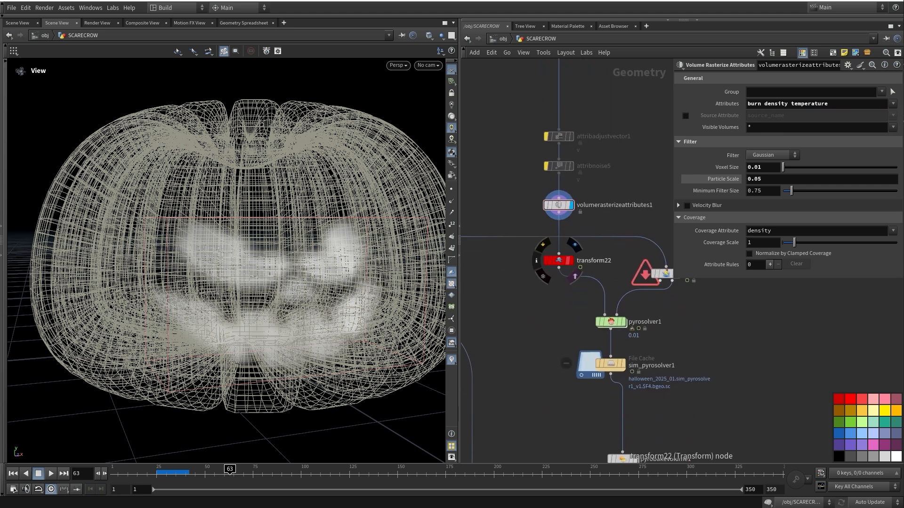
{"action": "left_click", "coordinate": [575, 245]}
{"action": "left_click", "coordinate": [559, 260]}
{"action": "middle_click_drag", "start_coordinate": [560, 282], "coordinate": [588, 287]}
{"action": "left_click_drag", "start_coordinate": [263, 282], "coordinate": [329, 335]}
{"action": "scroll", "coordinate": [586, 265], "scroll_direction": "down", "scroll_amount": 6}
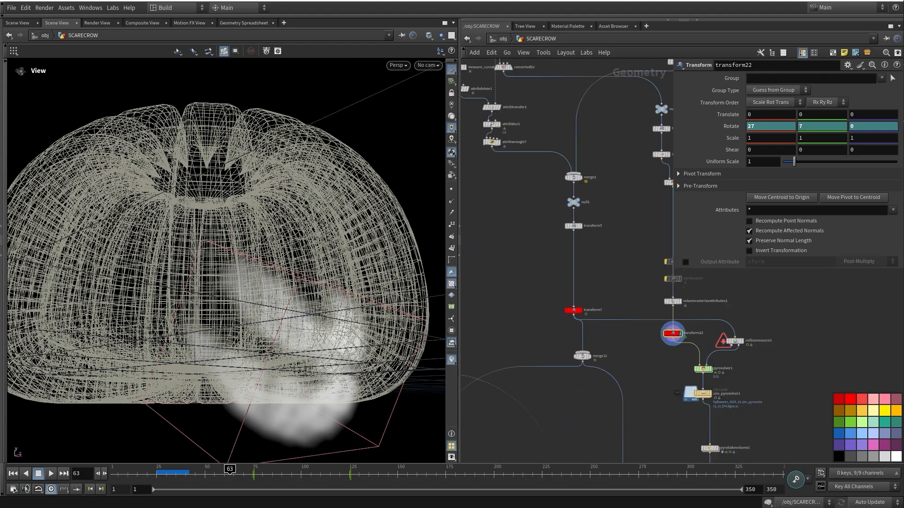
Display merge2 and frame the full carved pumpkin with its stem
{"action": "middle_click_drag", "start_coordinate": [519, 331], "coordinate": [542, 227]}
{"action": "scroll", "coordinate": [542, 226], "scroll_direction": "up", "scroll_amount": 2}
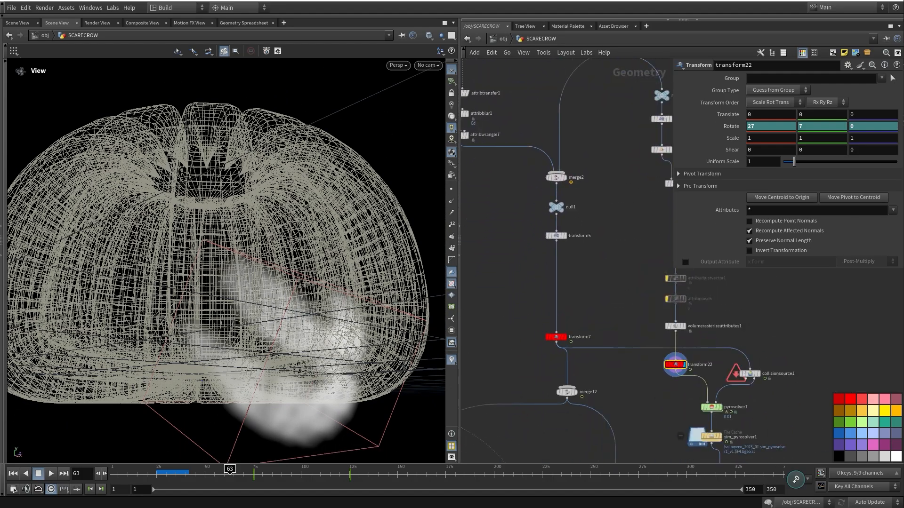
{"action": "left_click", "coordinate": [567, 167]}
{"action": "left_click", "coordinate": [556, 178]}
{"action": "left_click_drag", "start_coordinate": [254, 244], "coordinate": [243, 214]}
{"action": "middle_click_drag", "start_coordinate": [254, 212], "coordinate": [245, 299]}
{"action": "scroll", "coordinate": [245, 299], "scroll_direction": "down", "scroll_amount": 4}
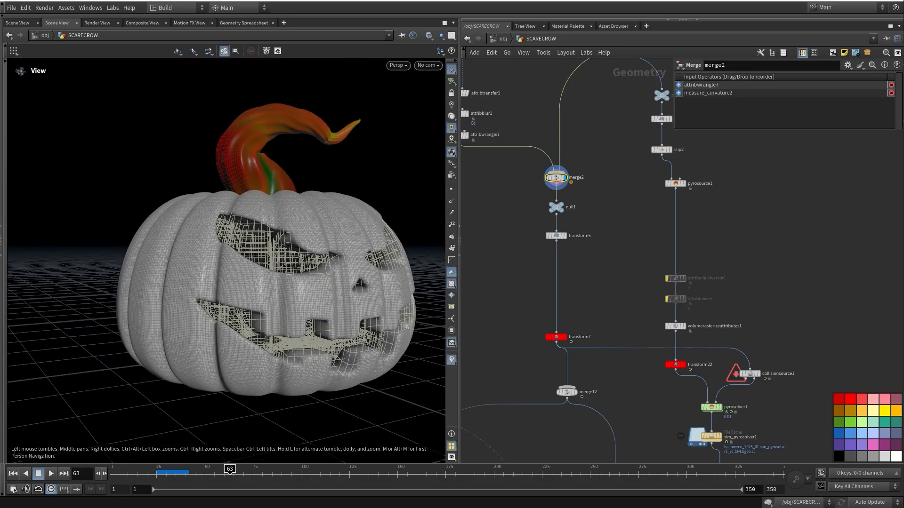
Display and select delete1 to show the wireframe pumpkin body
{"action": "middle_click_drag", "start_coordinate": [612, 207], "coordinate": [535, 420]}
{"action": "scroll", "coordinate": [525, 337], "scroll_direction": "down", "scroll_amount": 4}
{"action": "middle_click_drag", "start_coordinate": [545, 104], "coordinate": [538, 187]}
{"action": "scroll", "coordinate": [538, 187], "scroll_direction": "up", "scroll_amount": 6}
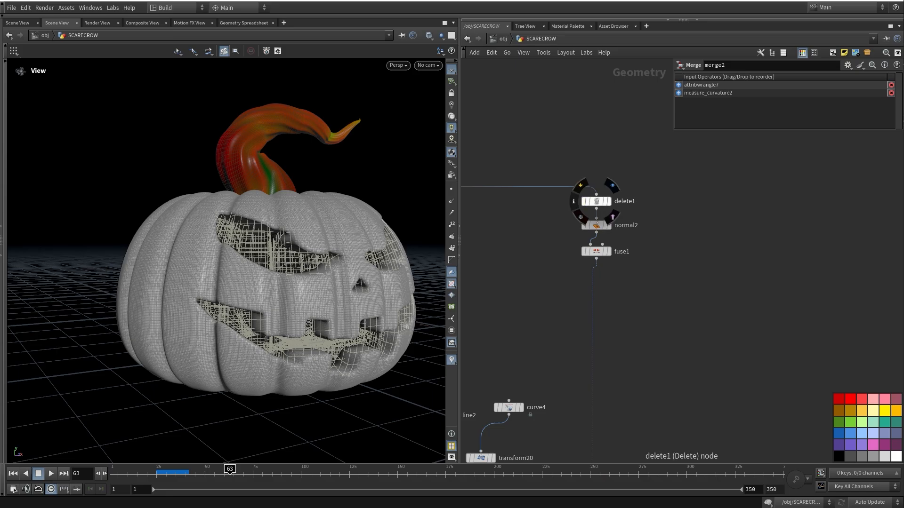
{"action": "left_click", "coordinate": [609, 201]}
{"action": "left_click", "coordinate": [597, 201]}
Display and select revolve1 to show the textured revolved body
{"action": "middle_click_drag", "start_coordinate": [594, 202], "coordinate": [824, 273]}
{"action": "middle_click_drag", "start_coordinate": [529, 281], "coordinate": [648, 271]}
{"action": "left_click", "coordinate": [571, 232]}
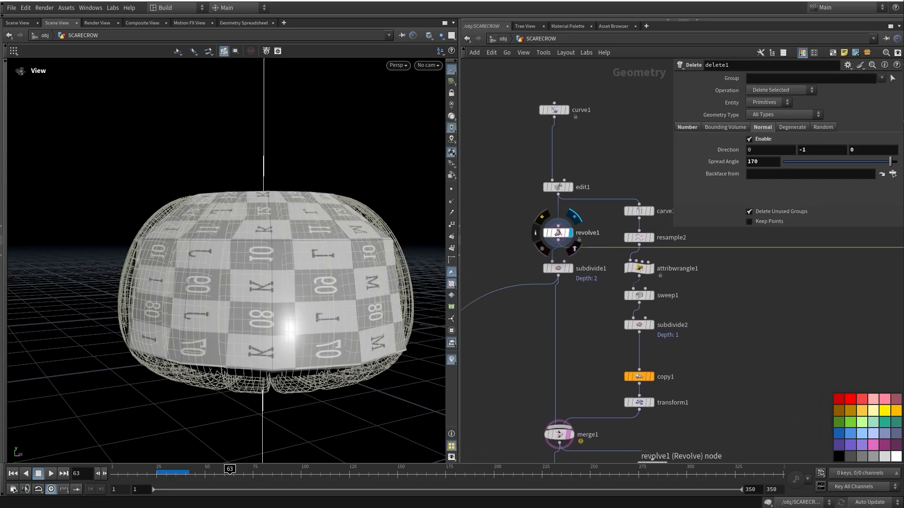
{"action": "left_click", "coordinate": [558, 233]}
Return to delete1's wireframe body and view it from above
{"action": "middle_click_drag", "start_coordinate": [659, 235], "coordinate": [475, 226]}
{"action": "scroll", "coordinate": [560, 264], "scroll_direction": "down", "scroll_amount": 3}
{"action": "middle_click_drag", "start_coordinate": [589, 263], "coordinate": [546, 282]}
{"action": "left_click_drag", "start_coordinate": [245, 212], "coordinate": [242, 301]}
{"action": "scroll", "coordinate": [578, 282], "scroll_direction": "up", "scroll_amount": 4}
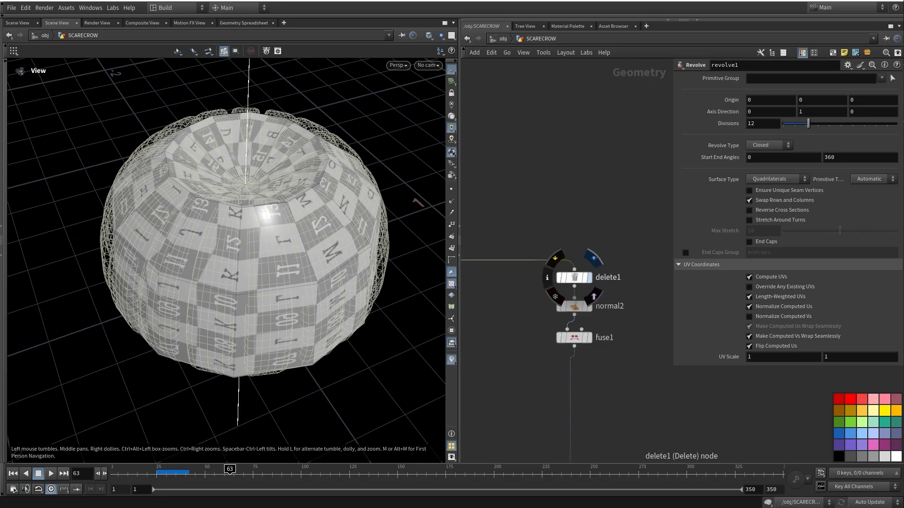
{"action": "left_click", "coordinate": [589, 278]}
{"action": "left_click", "coordinate": [575, 278]}
{"action": "left_click_drag", "start_coordinate": [245, 226], "coordinate": [245, 257]}
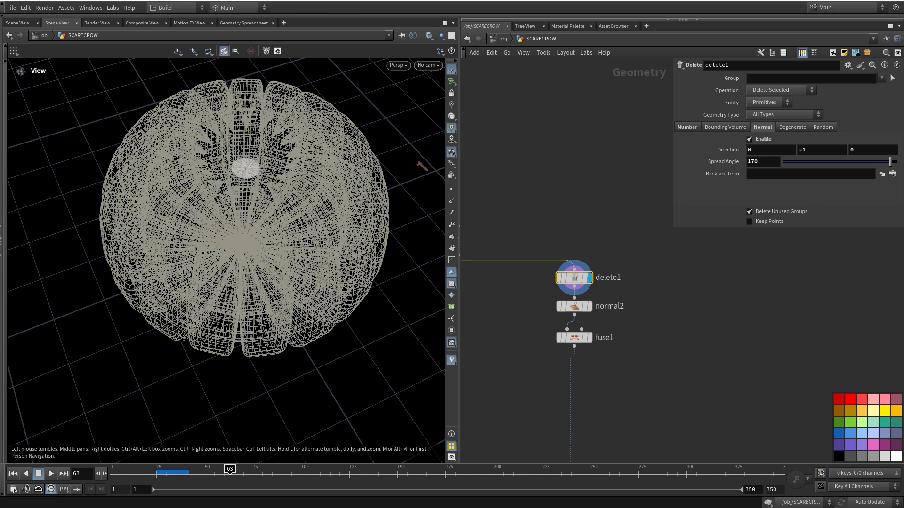
Display fuse1, compare normal2 and fuse1 settings, and hide viewport point normals
{"action": "left_click", "coordinate": [574, 306]}
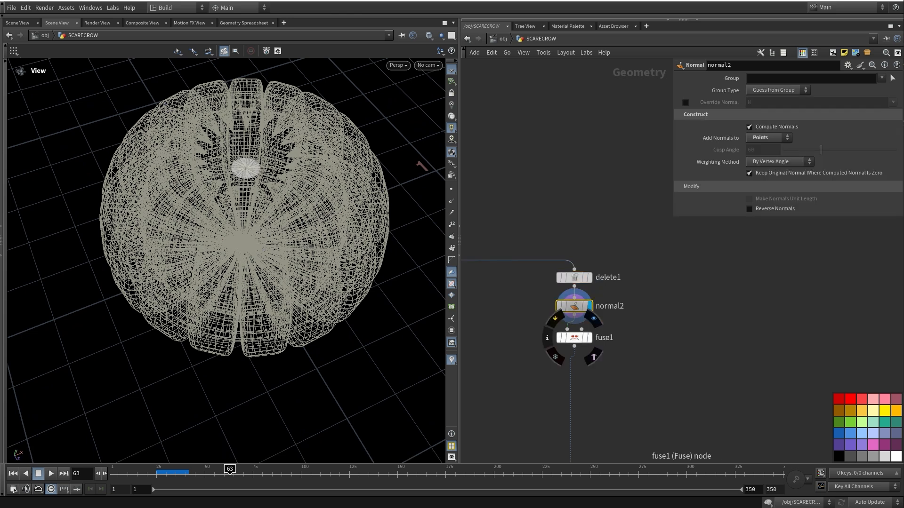
{"action": "left_click", "coordinate": [594, 319]}
{"action": "left_click", "coordinate": [574, 338]}
{"action": "mouse_move", "coordinate": [583, 338]}
{"action": "middle_mouse_down"}
{"action": "mouse_move", "coordinate": [558, 284]}
{"action": "mouse_move", "coordinate": [573, 332]}
{"action": "middle_mouse_up"}
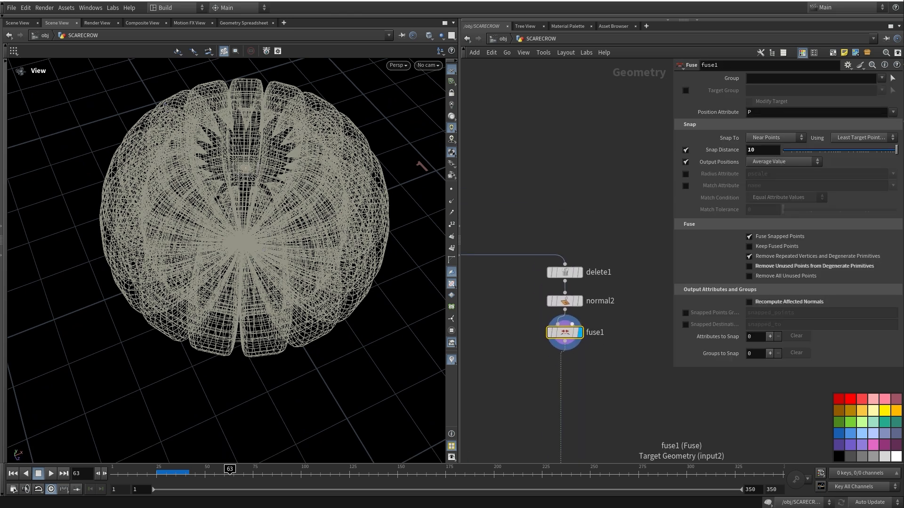
{"action": "left_click", "coordinate": [565, 300]}
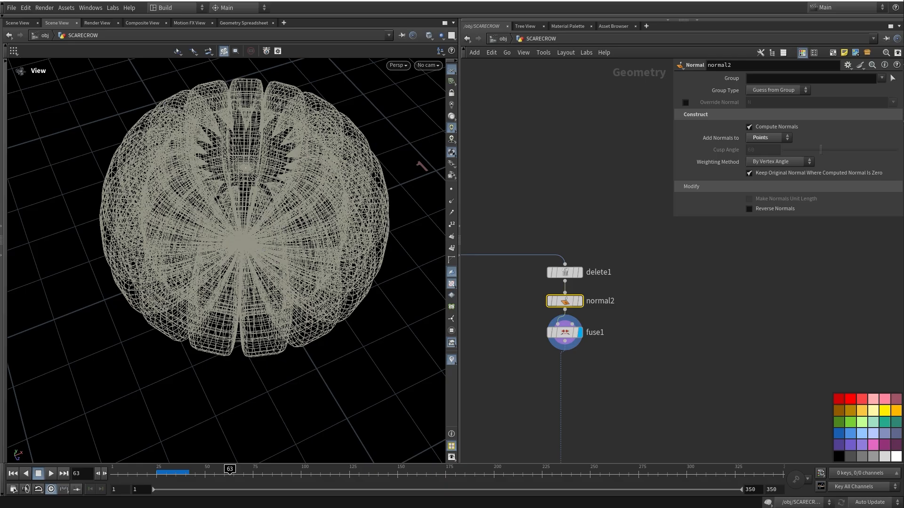
{"action": "left_click", "coordinate": [565, 333]}
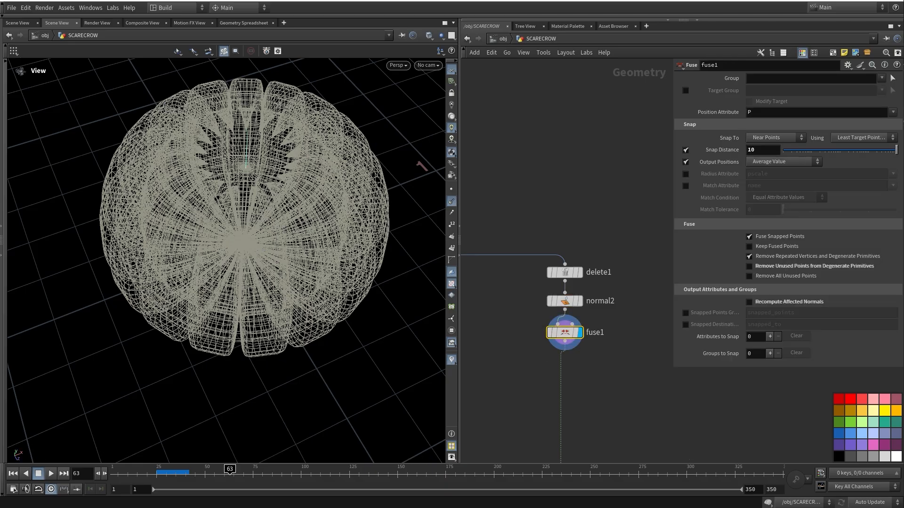
{"action": "left_click_drag", "start_coordinate": [235, 264], "coordinate": [285, 245]}
{"action": "left_click", "coordinate": [451, 201]}
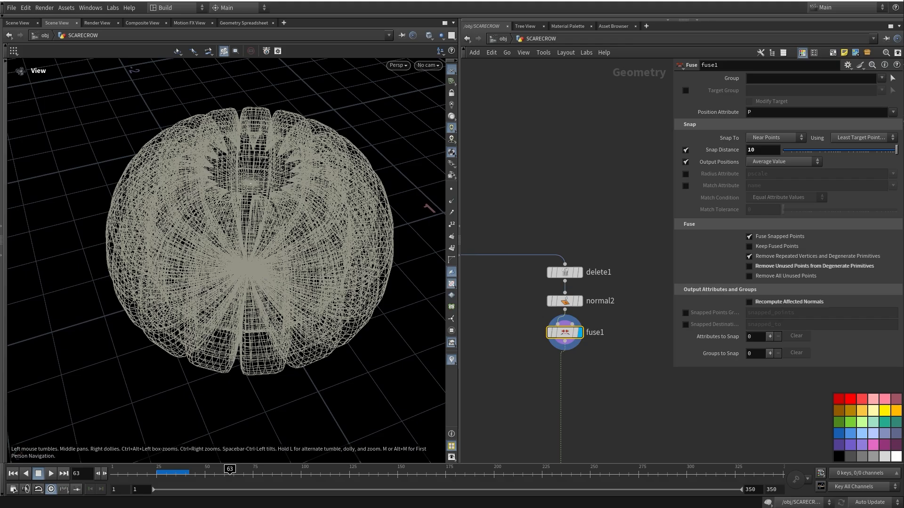
{"action": "middle_click_drag", "start_coordinate": [523, 377], "coordinate": [560, 153]}
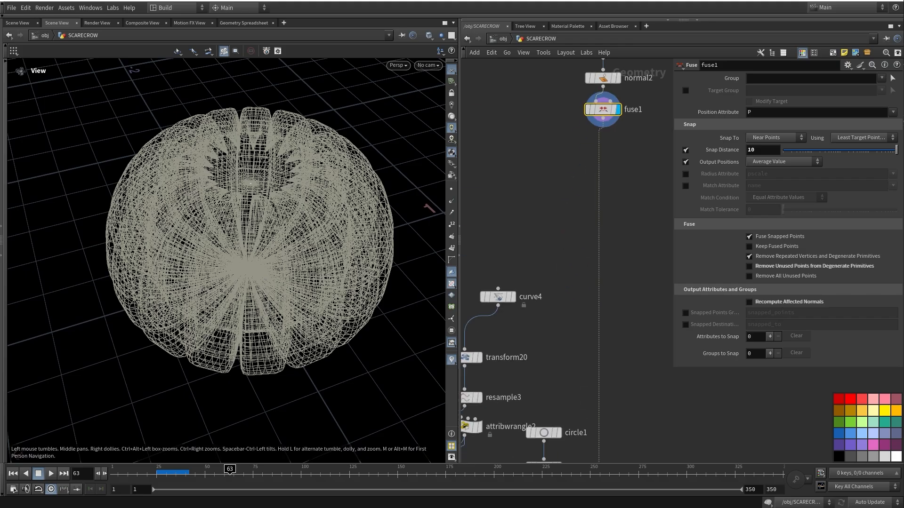
Display and select copytopoints1 to show the pumpkin stem
{"action": "middle_click_drag", "start_coordinate": [564, 460], "coordinate": [572, 247]}
{"action": "scroll", "coordinate": [572, 247], "scroll_direction": "down", "scroll_amount": 3}
{"action": "left_click", "coordinate": [605, 350]}
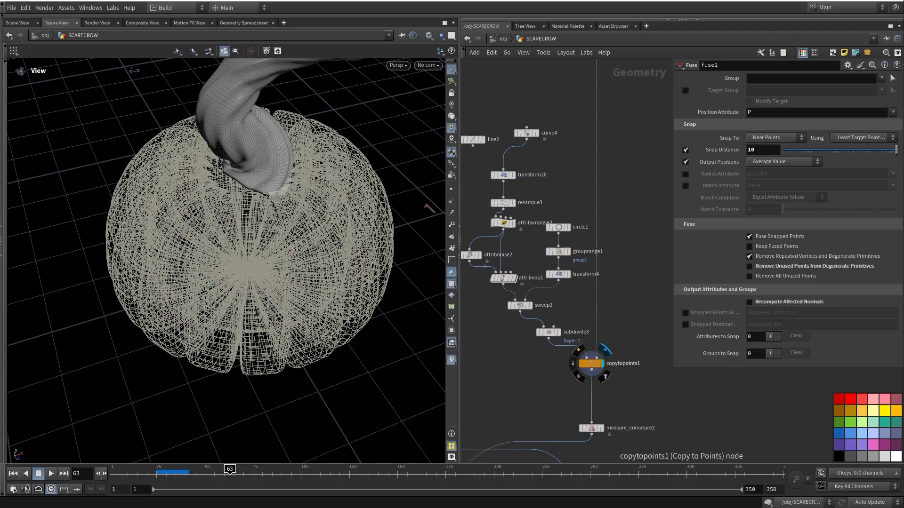
{"action": "left_click", "coordinate": [591, 363]}
{"action": "left_click_drag", "start_coordinate": [283, 283], "coordinate": [89, 172]}
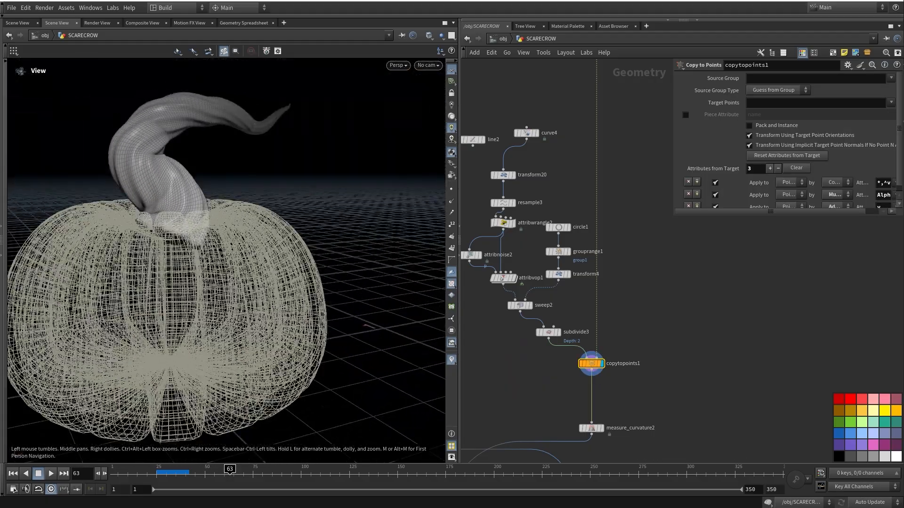
{"action": "middle_click_drag", "start_coordinate": [557, 256], "coordinate": [570, 290]}
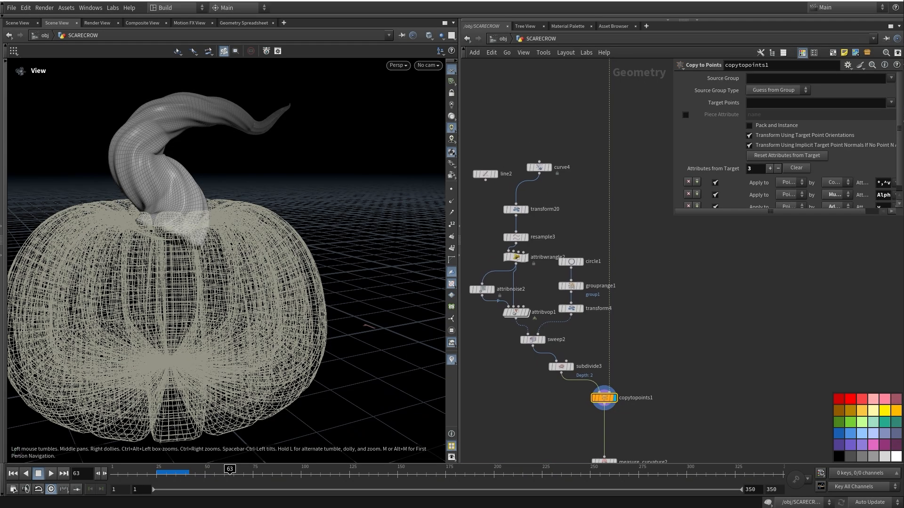
Display curve4's stem guide curve, then transform20's flattened curve
{"action": "left_click", "coordinate": [549, 168]}
{"action": "left_click", "coordinate": [540, 167]}
{"action": "left_click_drag", "start_coordinate": [235, 264], "coordinate": [242, 226]}
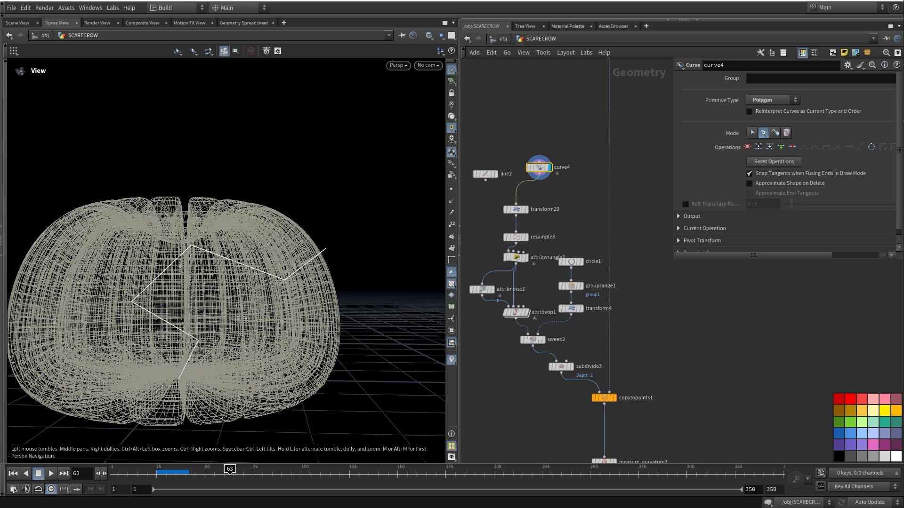
{"action": "left_click", "coordinate": [526, 209]}
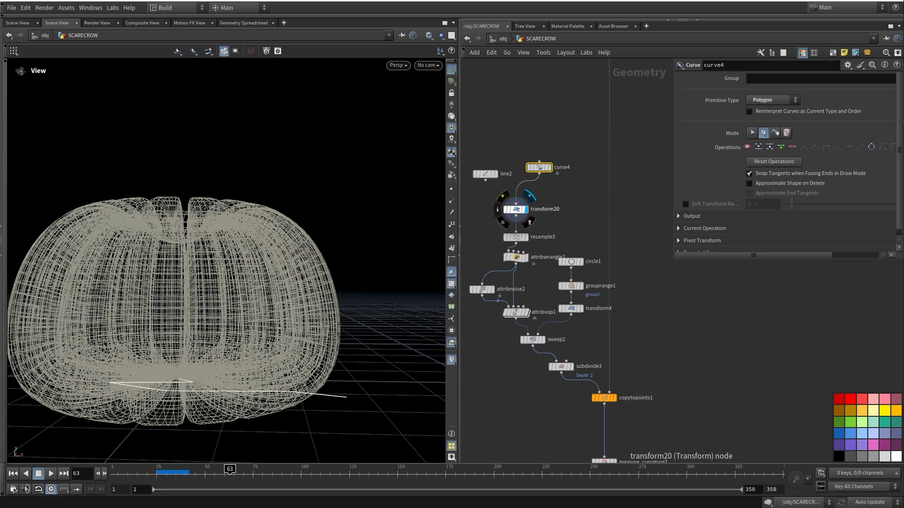
{"action": "left_click", "coordinate": [514, 209]}
Display resample3's smoothed, resampled stem curve
{"action": "left_click", "coordinate": [526, 237]}
{"action": "left_click", "coordinate": [516, 258]}
{"action": "middle_click_drag", "start_coordinate": [542, 288], "coordinate": [557, 224]}
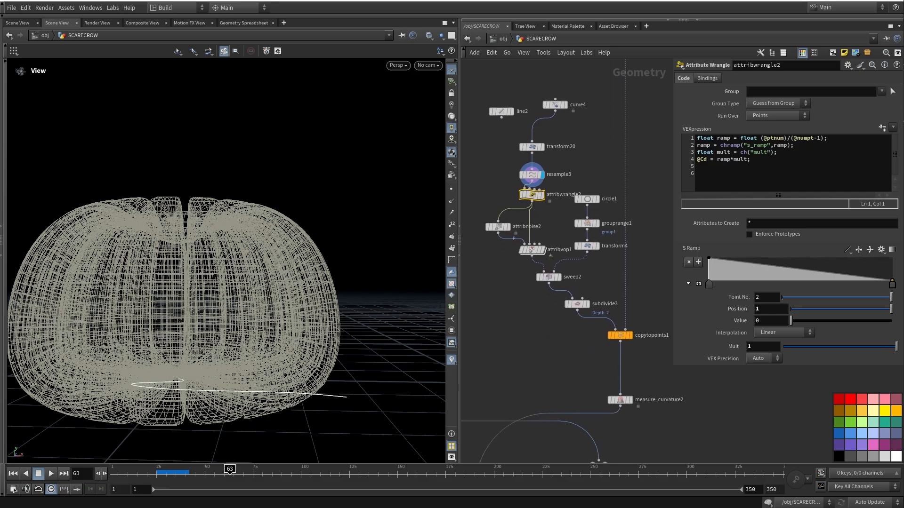
{"action": "left_click_drag", "start_coordinate": [264, 245], "coordinate": [261, 313]}
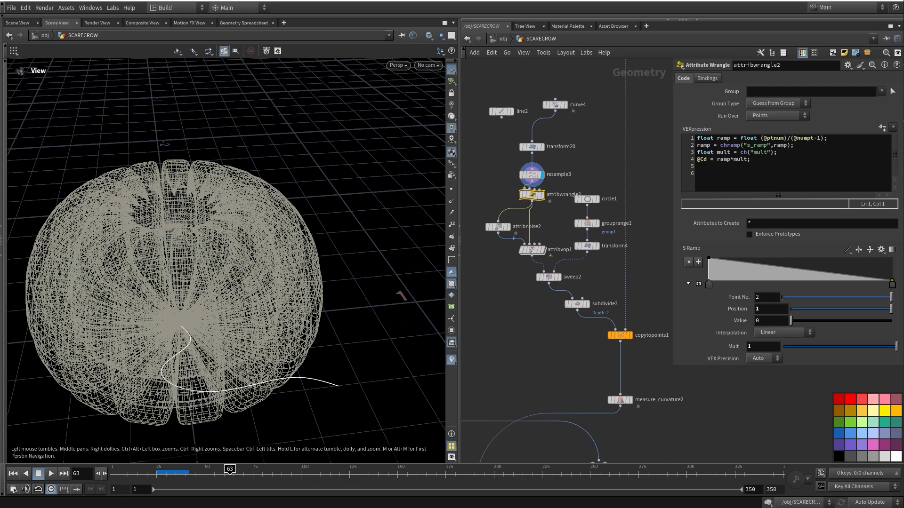
Display attribwrangle2's ramp-coloured curve, then attribvop1's noise-blended curve
{"action": "left_click", "coordinate": [541, 195]}
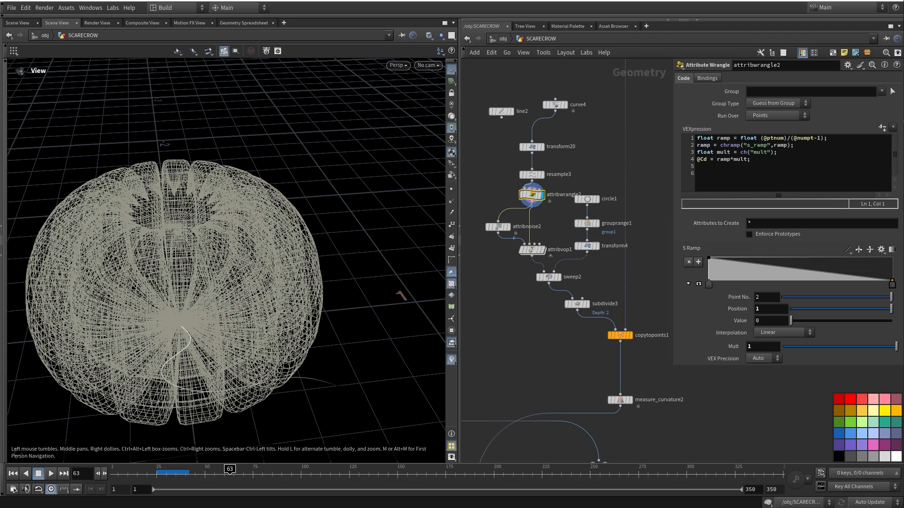
{"action": "left_click", "coordinate": [543, 250]}
{"action": "left_click", "coordinate": [528, 295]}
{"action": "mouse_move", "coordinate": [527, 294]}
{"action": "middle_mouse_down"}
{"action": "mouse_move", "coordinate": [527, 302]}
{"action": "mouse_move", "coordinate": [533, 284]}
{"action": "middle_mouse_up"}
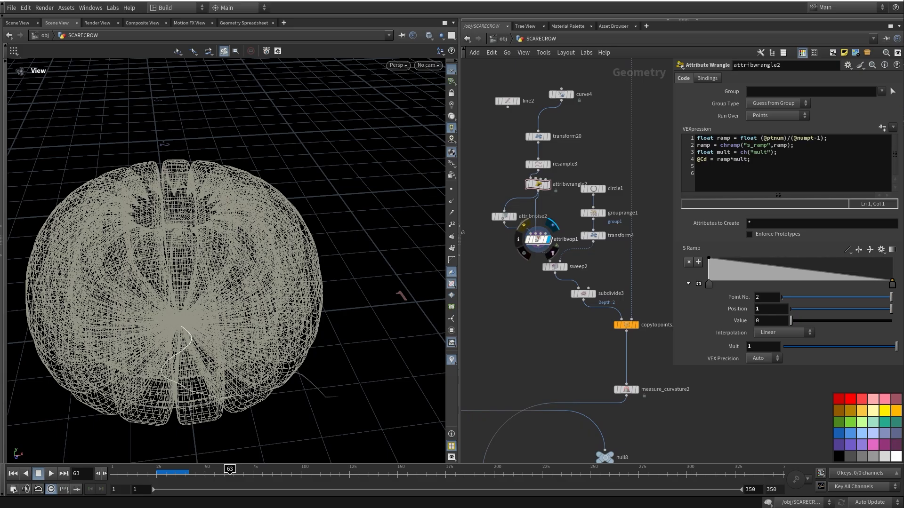
Inside attribvop1, move importpoint1 up-left and align mix1 with the output, then return to SCARECROW
{"action": "double_click", "coordinate": [537, 239]}
{"action": "middle_click_drag", "start_coordinate": [626, 226], "coordinate": [577, 258]}
{"action": "left_click_drag", "start_coordinate": [595, 187], "coordinate": [520, 163]}
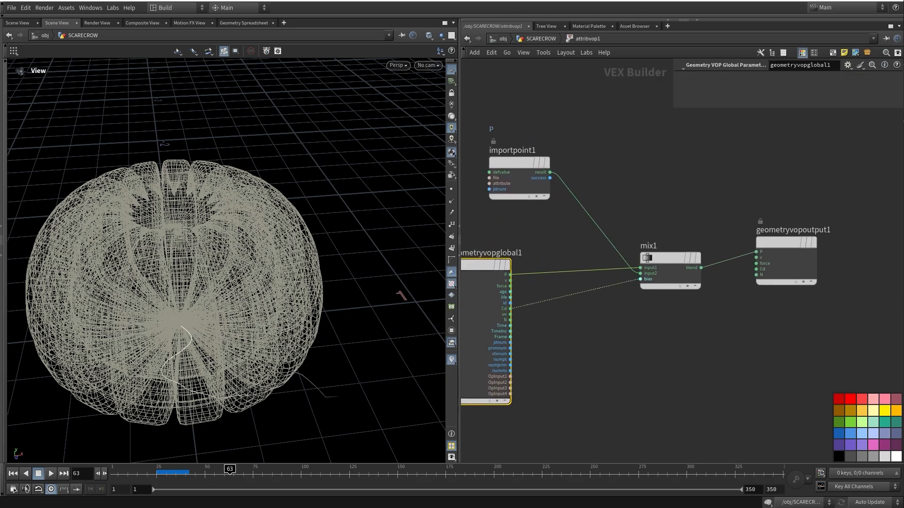
{"action": "left_click_drag", "start_coordinate": [670, 258], "coordinate": [658, 242]}
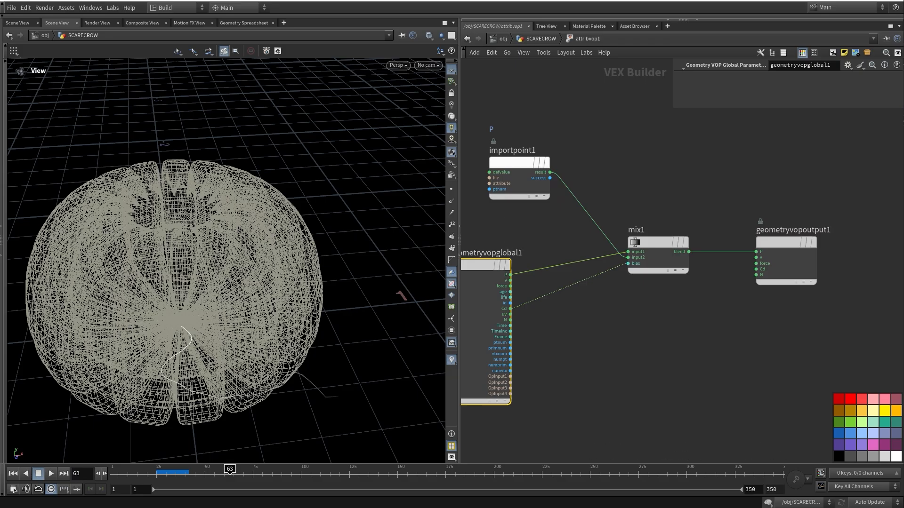
{"action": "left_click", "coordinate": [517, 163]}
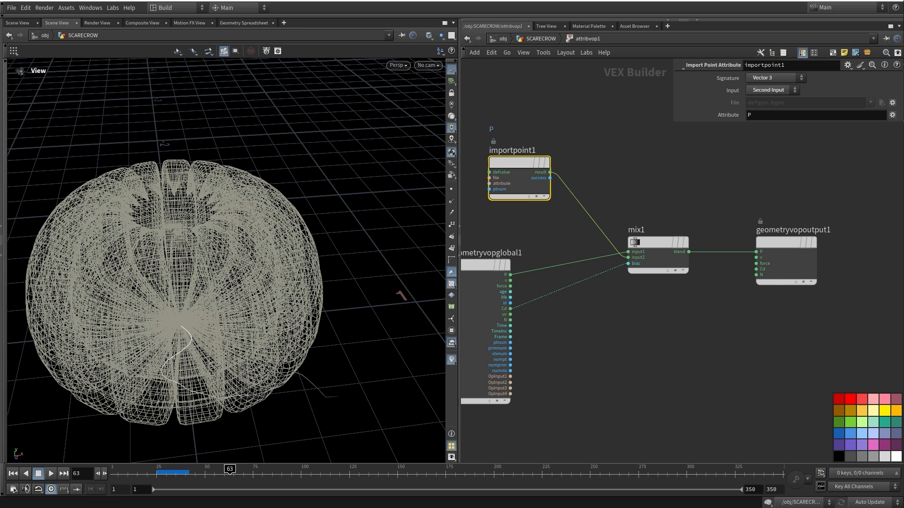
{"action": "left_click", "coordinate": [541, 38]}
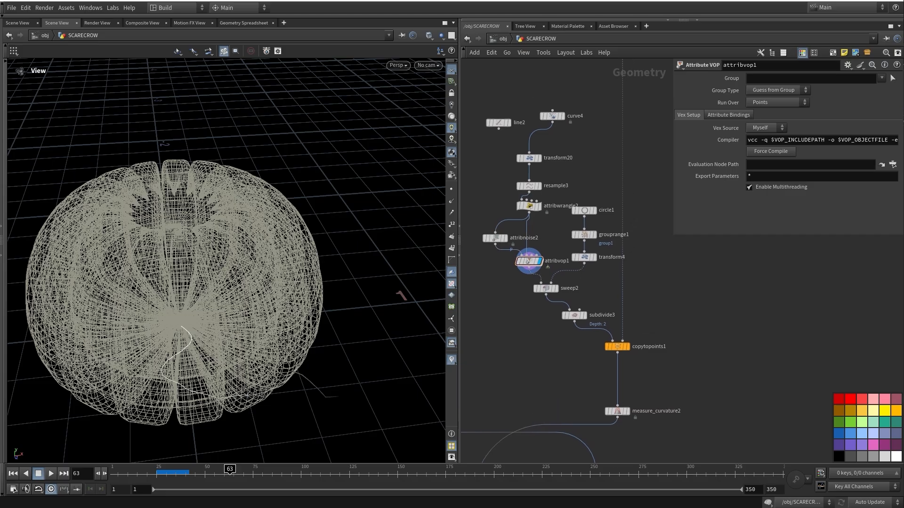
Display the swept stem from sweep2 in smooth-shaded view and review its sweep settings
{"action": "left_click", "coordinate": [565, 288]}
{"action": "middle_click_drag", "start_coordinate": [565, 296], "coordinate": [575, 284]}
{"action": "key", "text": "v"}
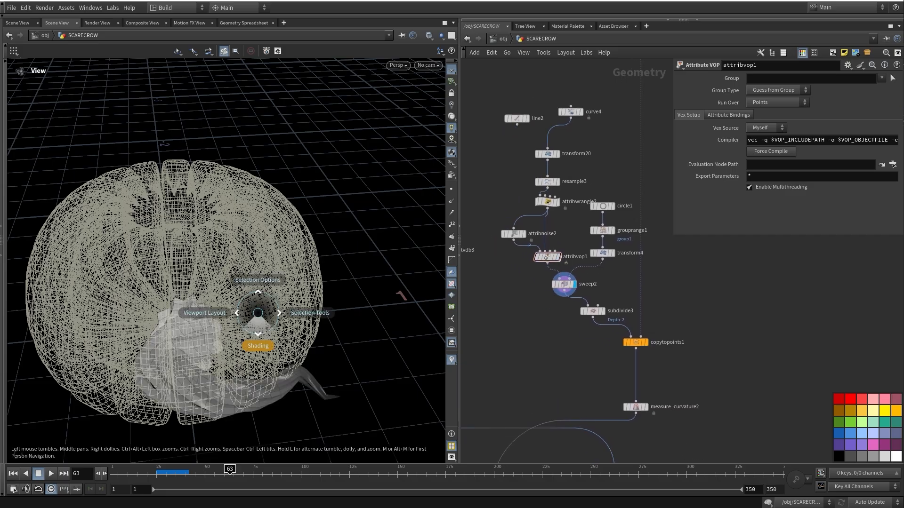
{"action": "left_click", "coordinate": [258, 348]}
{"action": "left_click", "coordinate": [301, 356]}
{"action": "left_click_drag", "start_coordinate": [292, 349], "coordinate": [267, 276]}
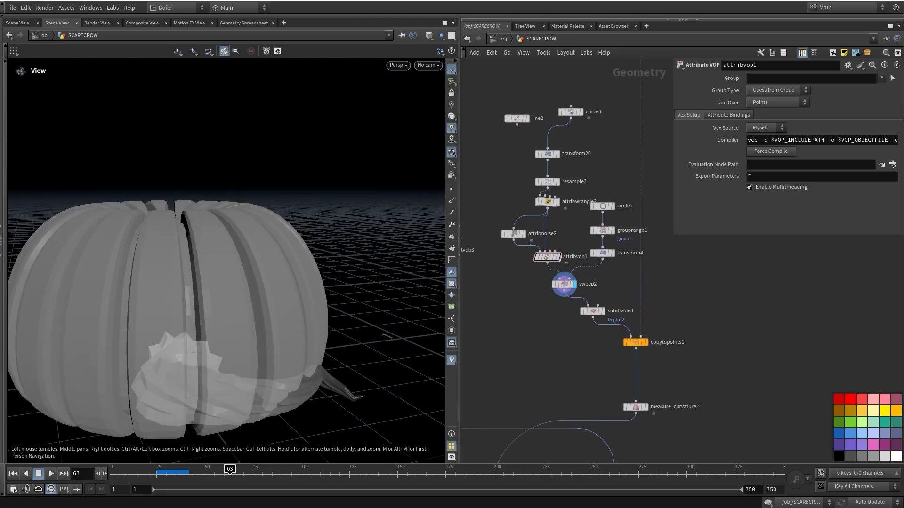
{"action": "left_click", "coordinate": [564, 284]}
{"action": "mouse_move", "coordinate": [563, 284]}
{"action": "middle_mouse_down"}
{"action": "mouse_move", "coordinate": [552, 267]}
{"action": "mouse_move", "coordinate": [555, 276]}
{"action": "middle_mouse_up"}
{"action": "left_click_drag", "start_coordinate": [277, 292], "coordinate": [282, 351]}
{"action": "scroll", "coordinate": [670, 178], "scroll_direction": "up", "scroll_amount": 3}
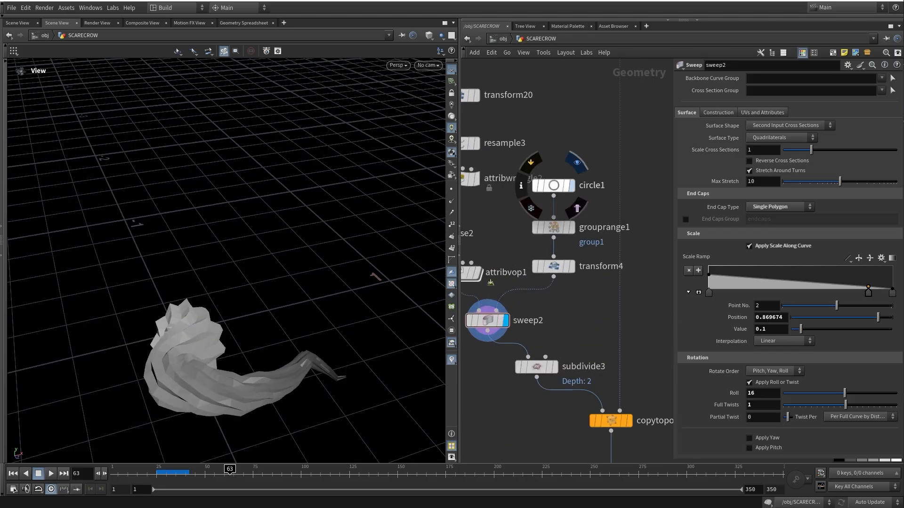
Display the circle1 cross-section and the grouprange1 point groups on the disc
{"action": "left_click", "coordinate": [578, 164]}
{"action": "left_click", "coordinate": [555, 227]}
{"action": "left_click", "coordinate": [577, 206]}
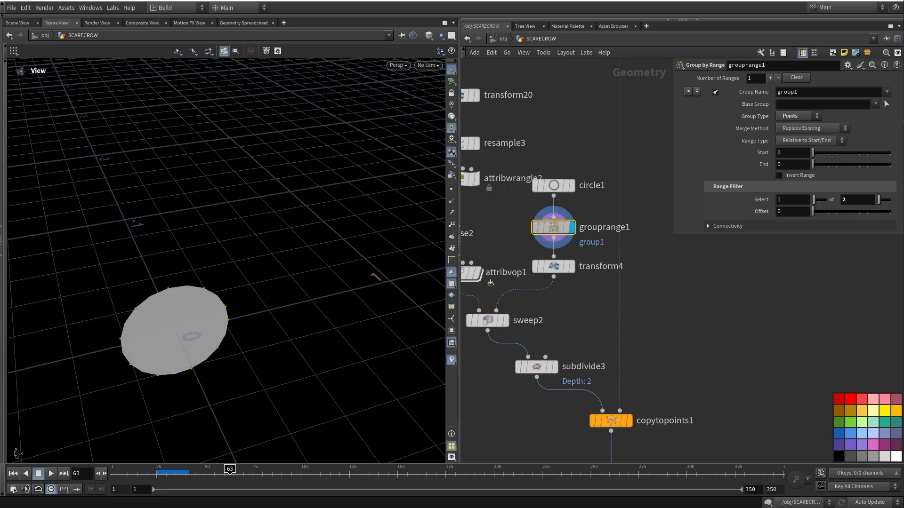
{"action": "left_click_drag", "start_coordinate": [269, 325], "coordinate": [254, 269]}
{"action": "scroll", "coordinate": [256, 254], "scroll_direction": "up", "scroll_amount": 3}
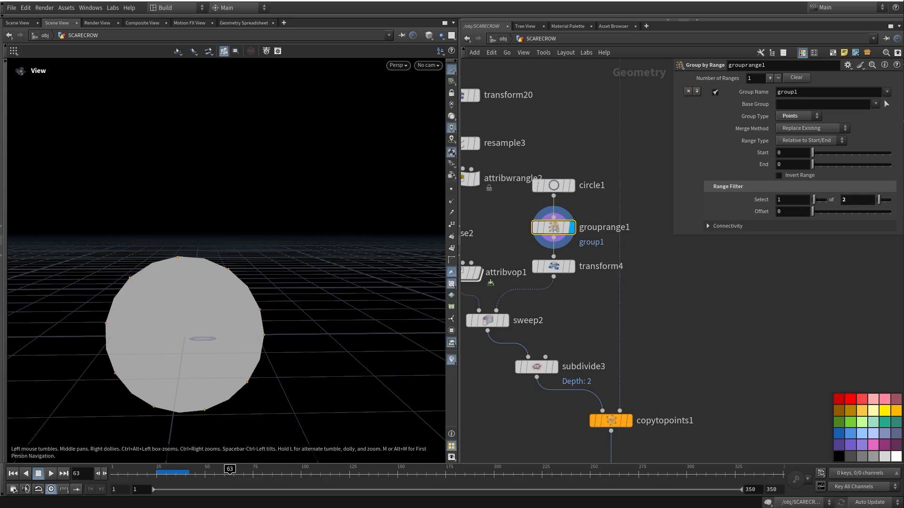
Show the star-shaped transform4 profile, then sweep2 again, viewing the stem from below
{"action": "left_click", "coordinate": [571, 266]}
{"action": "middle_click_drag", "start_coordinate": [571, 266], "coordinate": [615, 233]}
{"action": "left_click", "coordinate": [552, 266]}
{"action": "middle_click_drag", "start_coordinate": [553, 266], "coordinate": [589, 251]}
{"action": "left_click_drag", "start_coordinate": [263, 235], "coordinate": [304, 294]}
{"action": "left_click", "coordinate": [567, 272]}
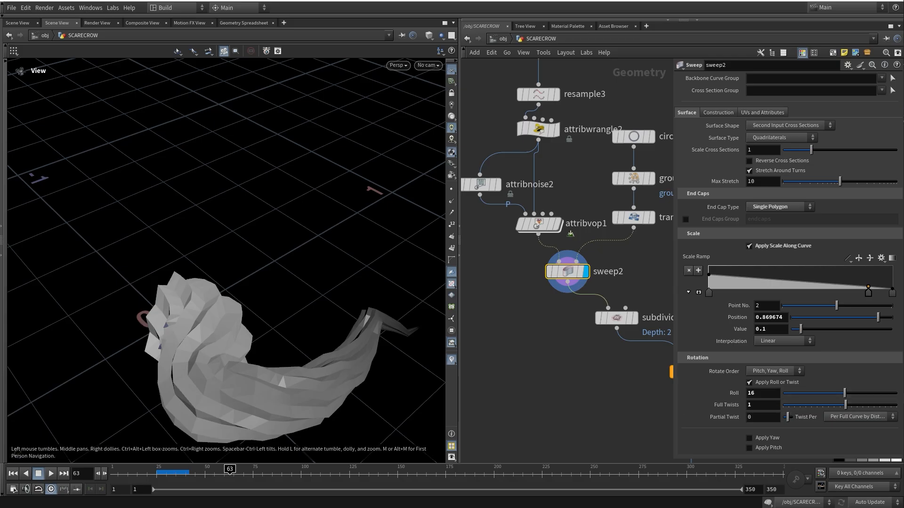
{"action": "left_click_drag", "start_coordinate": [282, 291], "coordinate": [250, 260]}
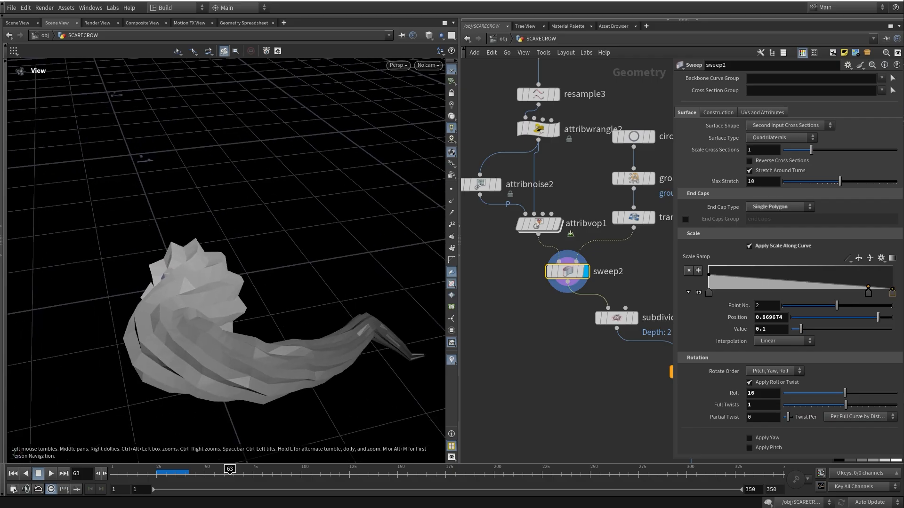
{"action": "left_click_drag", "start_coordinate": [250, 330], "coordinate": [259, 184]}
{"action": "middle_click_drag", "start_coordinate": [532, 339], "coordinate": [508, 331]}
Display the smoothed subdivide3 stem and then the copytopoints1 result
{"action": "middle_click_drag", "start_coordinate": [607, 343], "coordinate": [554, 323]}
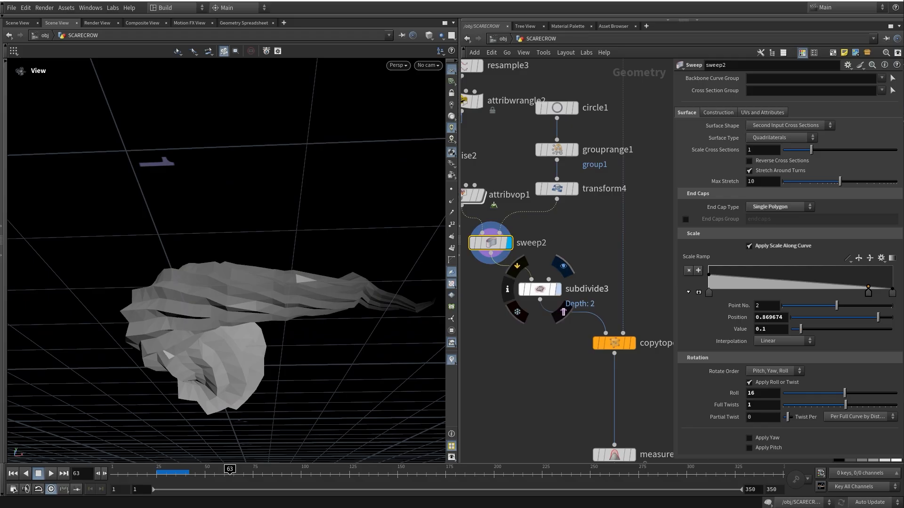
{"action": "left_click", "coordinate": [559, 289]}
{"action": "middle_click_drag", "start_coordinate": [614, 424], "coordinate": [531, 334]}
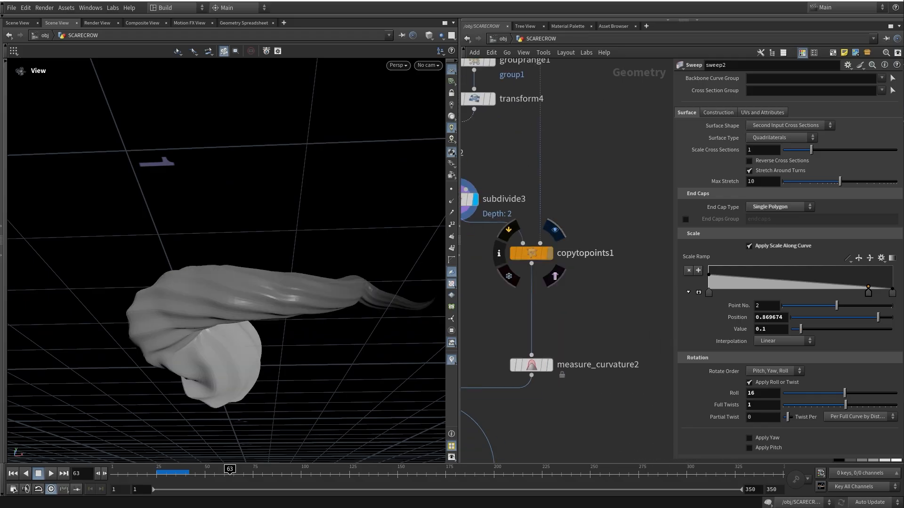
{"action": "left_click", "coordinate": [549, 254]}
{"action": "left_click", "coordinate": [531, 253]}
{"action": "middle_click_drag", "start_coordinate": [532, 301], "coordinate": [609, 314]}
Frame the stem and display merge2, showing the pumpkin with its twisted stem
{"action": "left_click_drag", "start_coordinate": [245, 202], "coordinate": [236, 292]}
{"action": "middle_click_drag", "start_coordinate": [235, 198], "coordinate": [236, 288]}
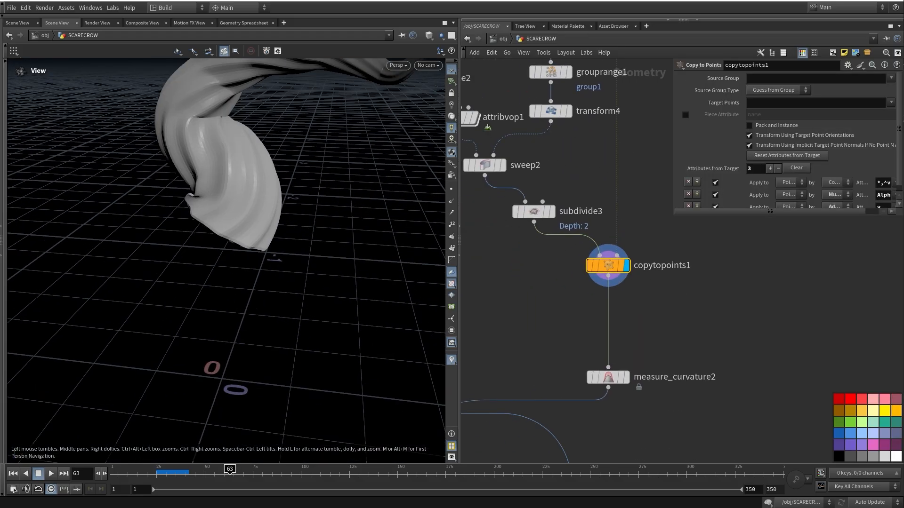
{"action": "right_click_drag", "start_coordinate": [264, 282], "coordinate": [226, 250]}
{"action": "left_click_drag", "start_coordinate": [236, 254], "coordinate": [258, 250]}
{"action": "middle_click_drag", "start_coordinate": [475, 362], "coordinate": [607, 295]}
{"action": "scroll", "coordinate": [584, 292], "scroll_direction": "down", "scroll_amount": 4}
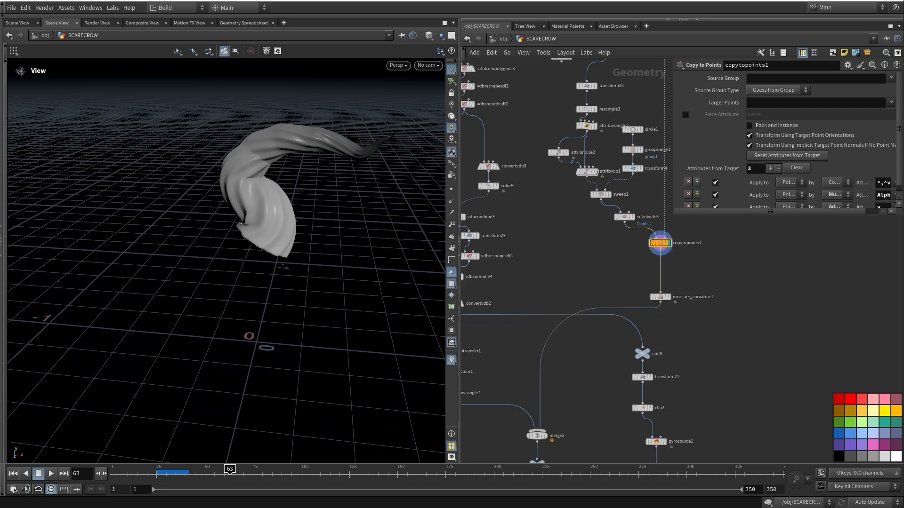
{"action": "middle_click_drag", "start_coordinate": [541, 433], "coordinate": [582, 271]}
{"action": "scroll", "coordinate": [582, 271], "scroll_direction": "up", "scroll_amount": 4}
{"action": "left_click", "coordinate": [600, 248]}
Display transform5's transformed pumpkin and inspect its settings
{"action": "left_click", "coordinate": [577, 270]}
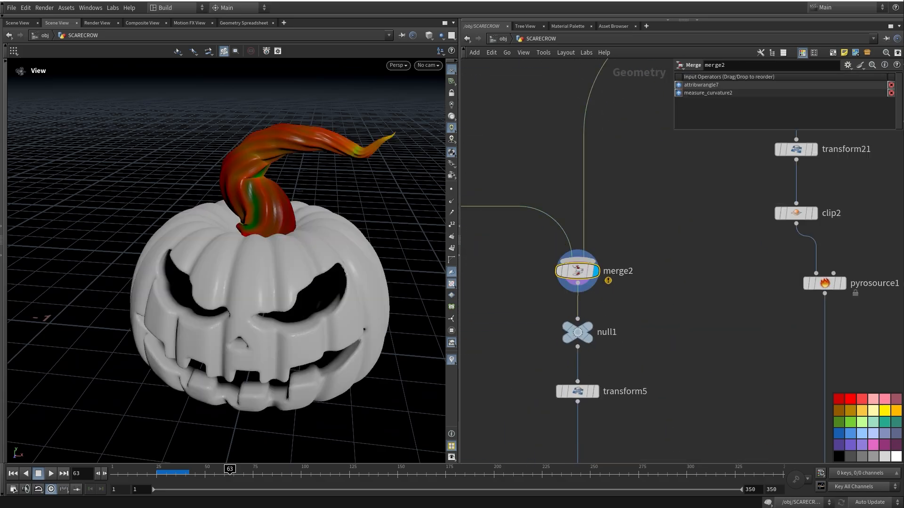
{"action": "left_click_drag", "start_coordinate": [258, 273], "coordinate": [242, 245]}
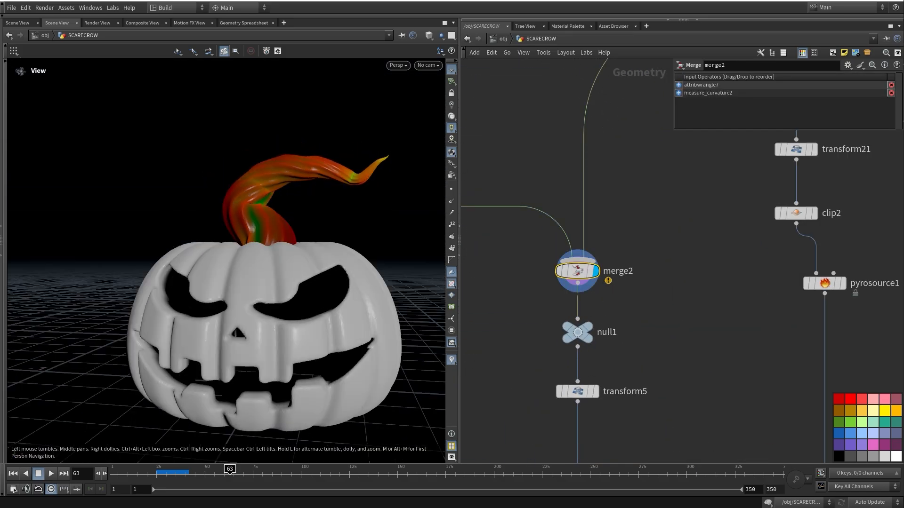
{"action": "middle_click_drag", "start_coordinate": [243, 244], "coordinate": [251, 221]}
{"action": "middle_click_drag", "start_coordinate": [579, 282], "coordinate": [554, 180]}
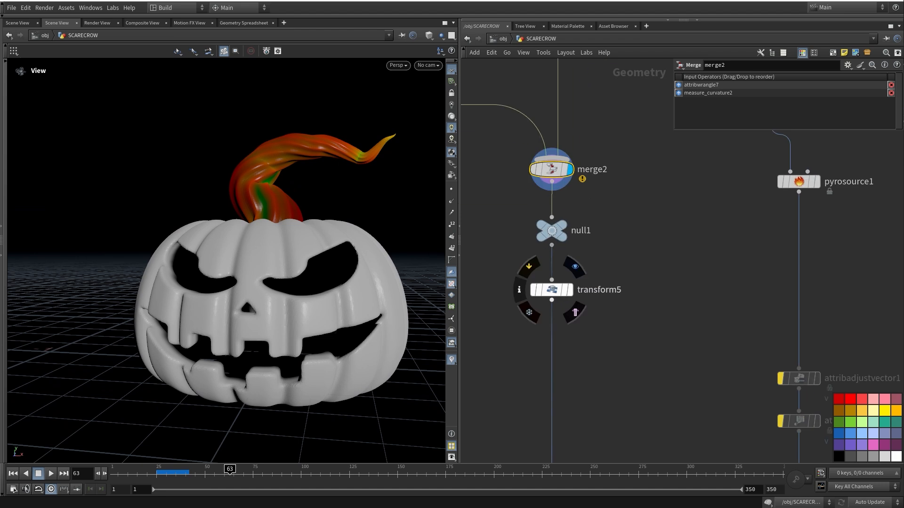
{"action": "left_click", "coordinate": [569, 290]}
{"action": "left_click", "coordinate": [552, 289]}
Display transform7's rotating pumpkin and scrub the timeline to frame 181
{"action": "middle_click_drag", "start_coordinate": [602, 377], "coordinate": [533, 302]}
{"action": "scroll", "coordinate": [547, 309], "scroll_direction": "down", "scroll_amount": 4}
{"action": "middle_click_drag", "start_coordinate": [513, 368], "coordinate": [567, 295]}
{"action": "scroll", "coordinate": [524, 334], "scroll_direction": "up", "scroll_amount": 3}
{"action": "left_click", "coordinate": [533, 319]}
{"action": "left_click", "coordinate": [518, 320]}
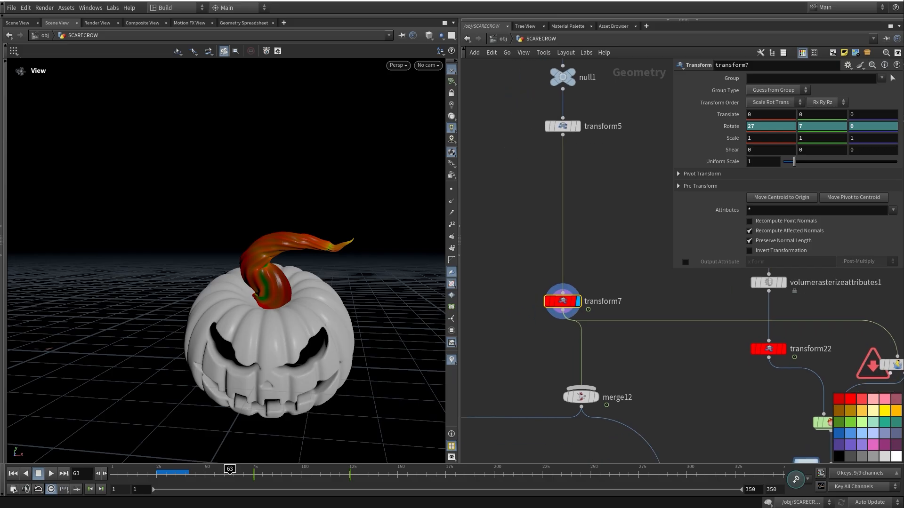
{"action": "left_click_drag", "start_coordinate": [282, 320], "coordinate": [306, 294]}
{"action": "left_click_drag", "start_coordinate": [118, 474], "coordinate": [458, 473]}
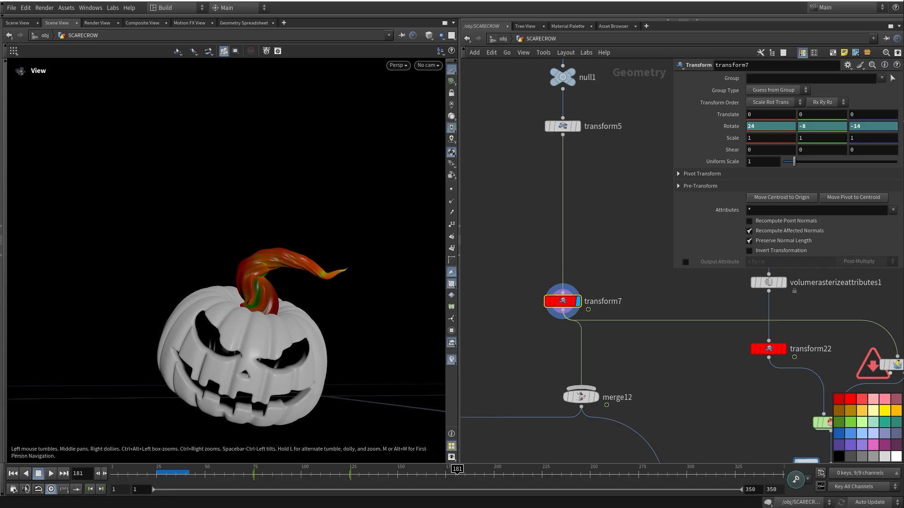
Look through cam1 from the viewport camera menu
{"action": "left_click", "coordinate": [428, 65]}
{"action": "left_click", "coordinate": [426, 109]}
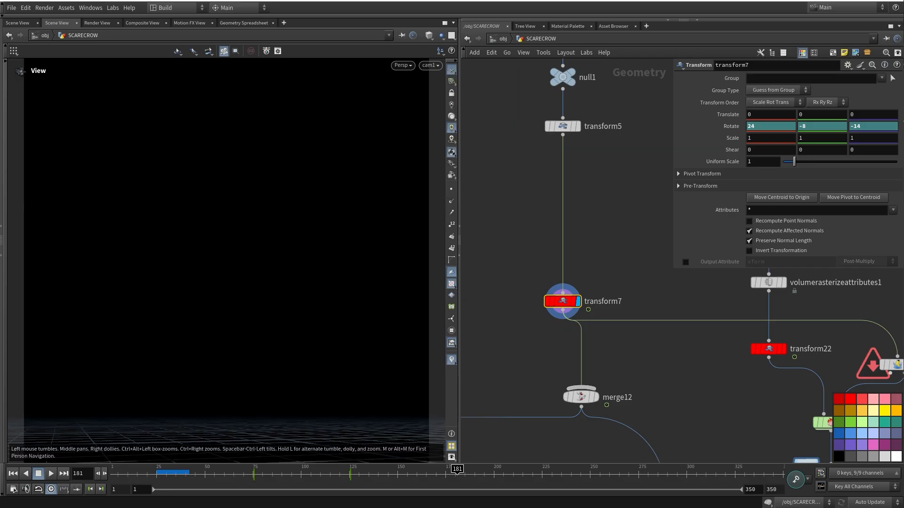
{"action": "middle_click_drag", "start_coordinate": [626, 452], "coordinate": [594, 358]}
{"action": "scroll", "coordinate": [593, 372], "scroll_direction": "down", "scroll_amount": 5}
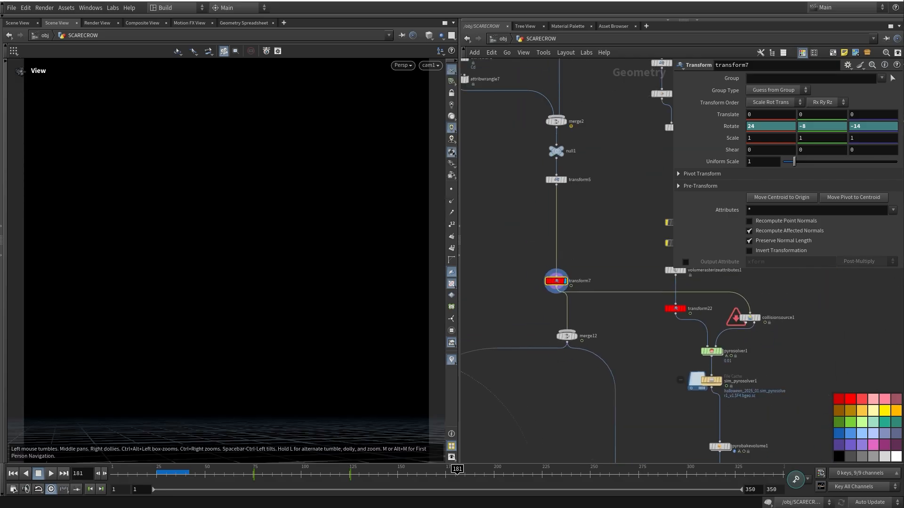
Inspect transform22 and the collision source settings, returning to the early frames
{"action": "key", "text": "g"}
{"action": "middle_click_drag", "start_coordinate": [676, 309], "coordinate": [712, 340]}
{"action": "scroll", "coordinate": [543, 345], "scroll_direction": "up", "scroll_amount": 4}
{"action": "left_click", "coordinate": [626, 322]}
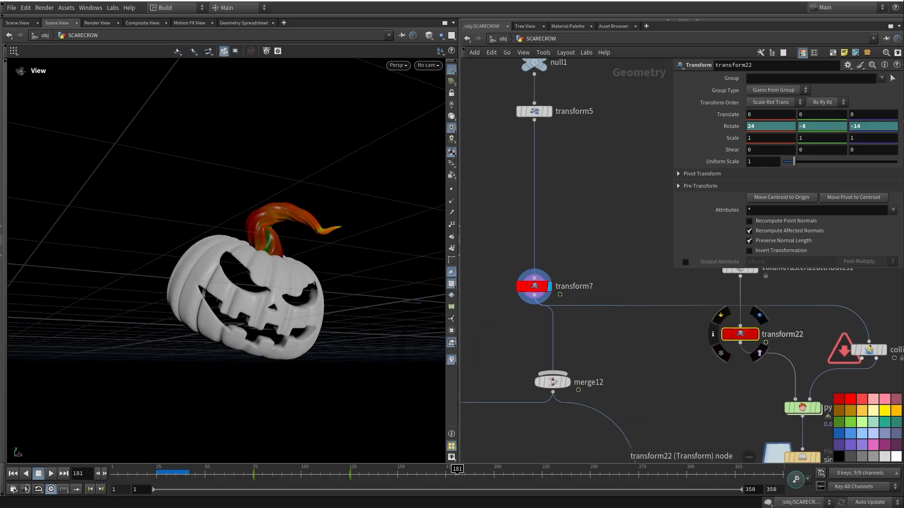
{"action": "middle_click_drag", "start_coordinate": [758, 361], "coordinate": [617, 330]}
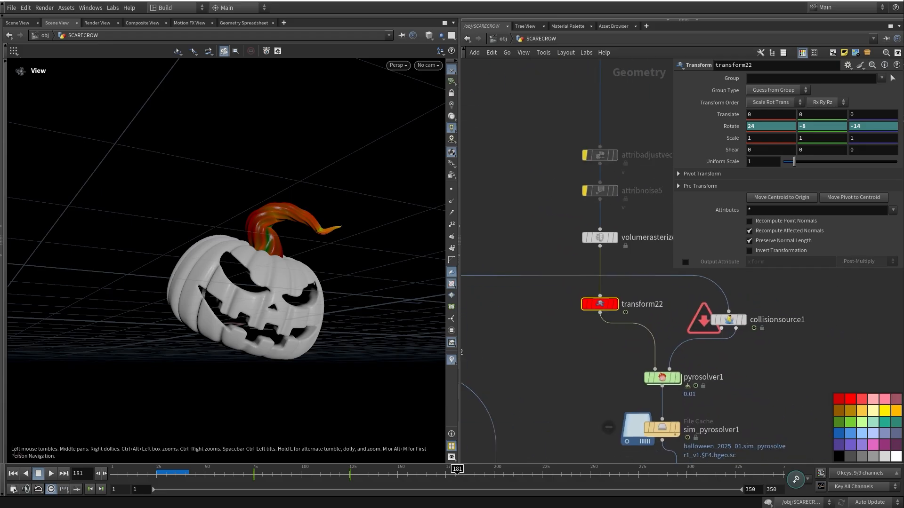
{"action": "left_click", "coordinate": [729, 320]}
{"action": "middle_click_drag", "start_coordinate": [729, 320], "coordinate": [688, 322]}
{"action": "mouse_move", "coordinate": [117, 473]}
{"action": "left_mouse_down"}
{"action": "mouse_move", "coordinate": [124, 473]}
{"action": "mouse_move", "coordinate": [113, 474]}
{"action": "left_mouse_up"}
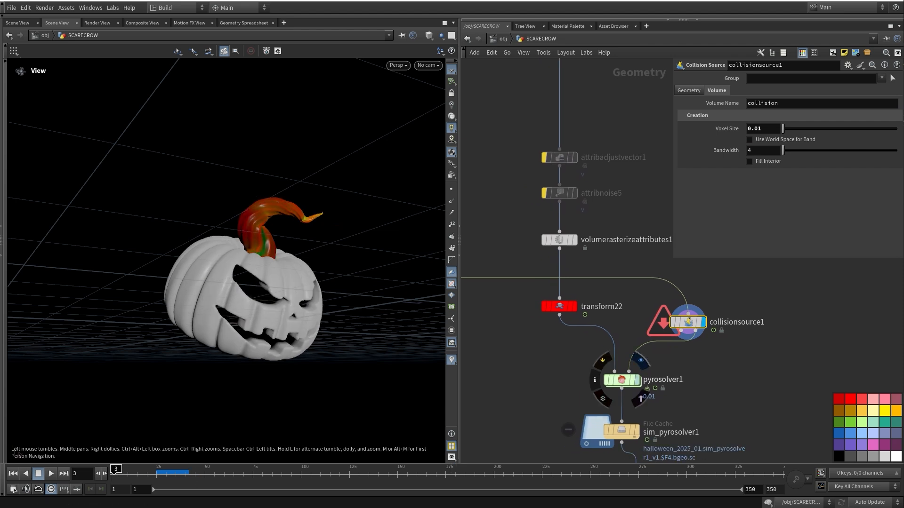
Display pyrosolver1 and review its Collision tab and buoyancy/turbulence settings
{"action": "left_click", "coordinate": [637, 380]}
{"action": "middle_click_drag", "start_coordinate": [664, 368], "coordinate": [622, 389]}
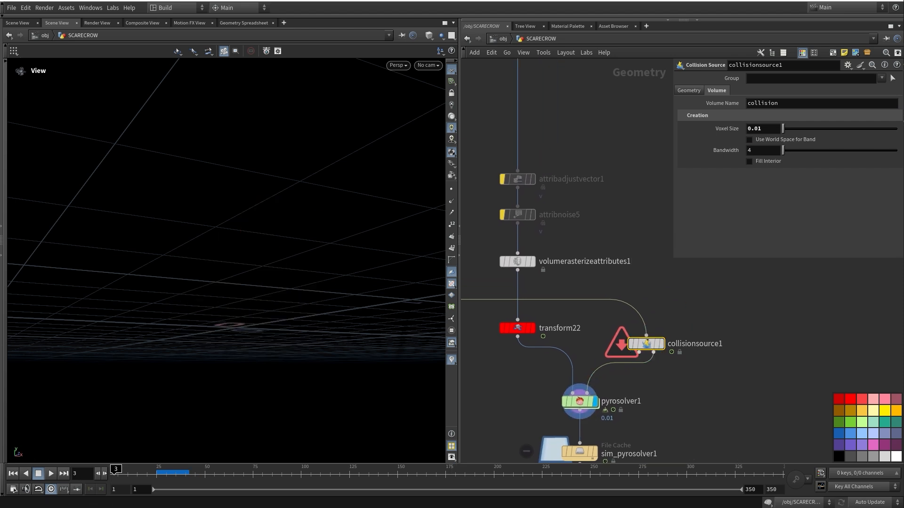
{"action": "left_click", "coordinate": [580, 401]}
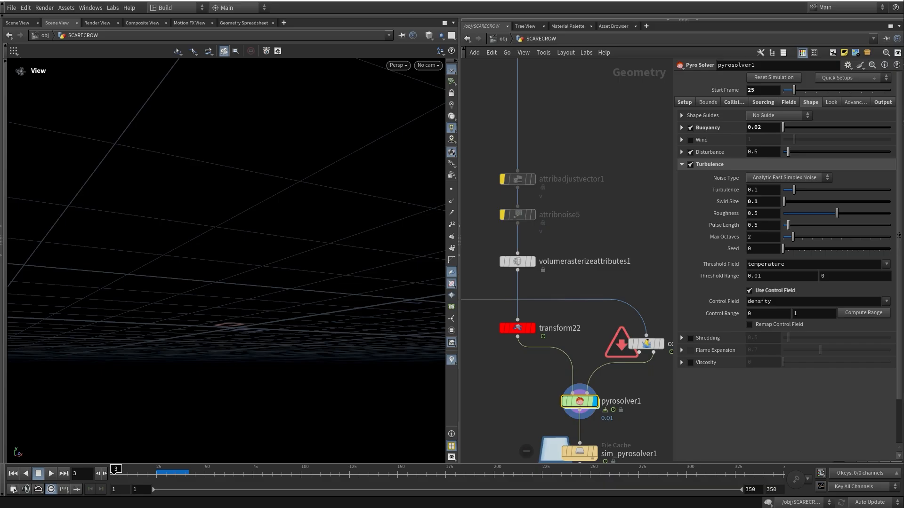
{"action": "middle_click_drag", "start_coordinate": [612, 372], "coordinate": [558, 377]}
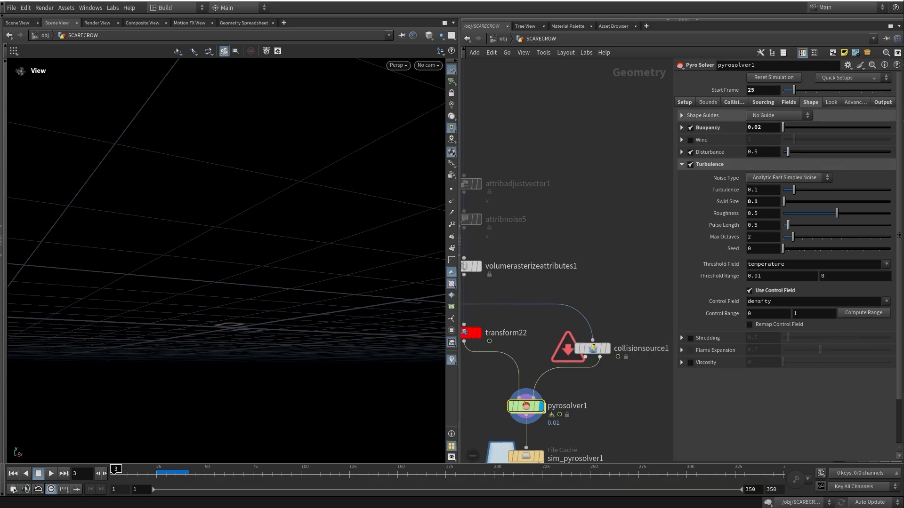
{"action": "left_click", "coordinate": [734, 102]}
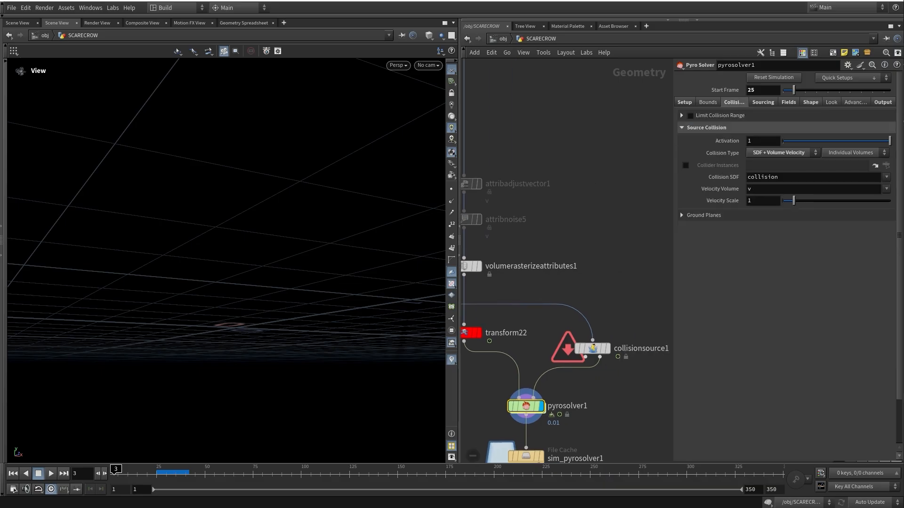
{"action": "left_click", "coordinate": [810, 102]}
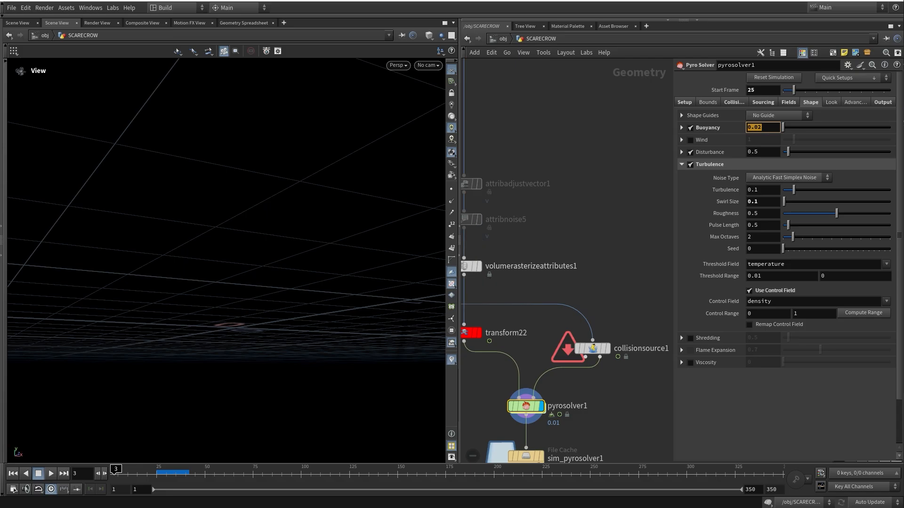
Edit the Cooling Rate value on the pyro solver's Fields tab
{"action": "left_click", "coordinate": [789, 102]}
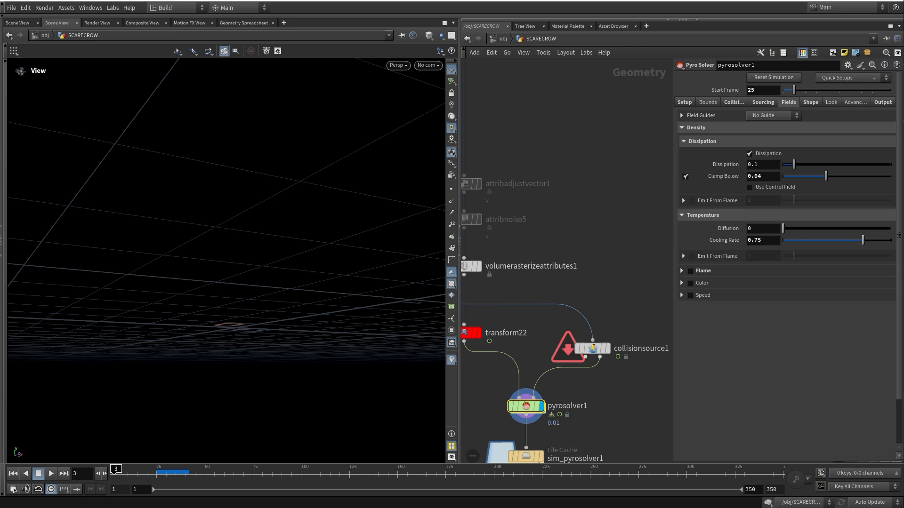
{"action": "double_click", "coordinate": [755, 240]}
{"action": "left_click", "coordinate": [616, 283]}
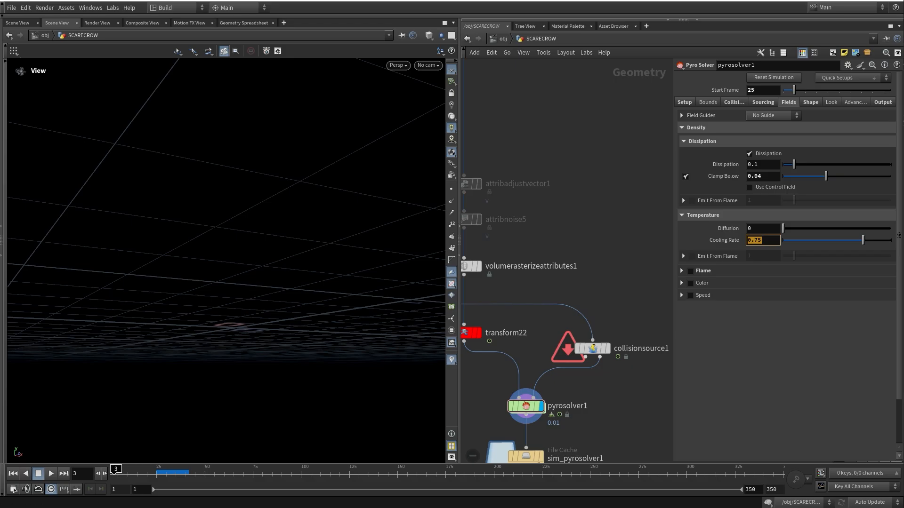
Select the sim_pyrosolver1 File Cache to view its halloween_2025_01 cache settings
{"action": "left_click", "coordinate": [811, 102]}
{"action": "scroll", "coordinate": [715, 227], "scroll_direction": "down", "scroll_amount": 2}
{"action": "scroll", "coordinate": [715, 227], "scroll_direction": "up", "scroll_amount": 1}
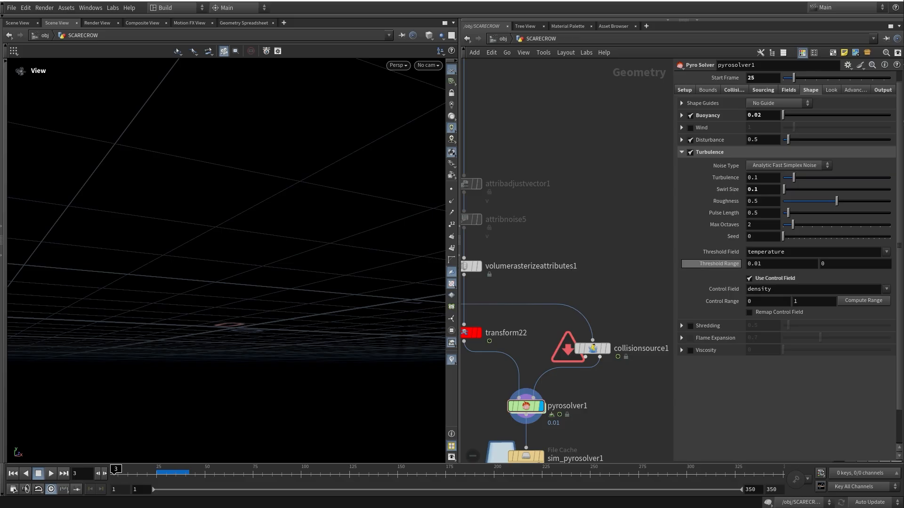
{"action": "middle_click_drag", "start_coordinate": [605, 389], "coordinate": [643, 238]}
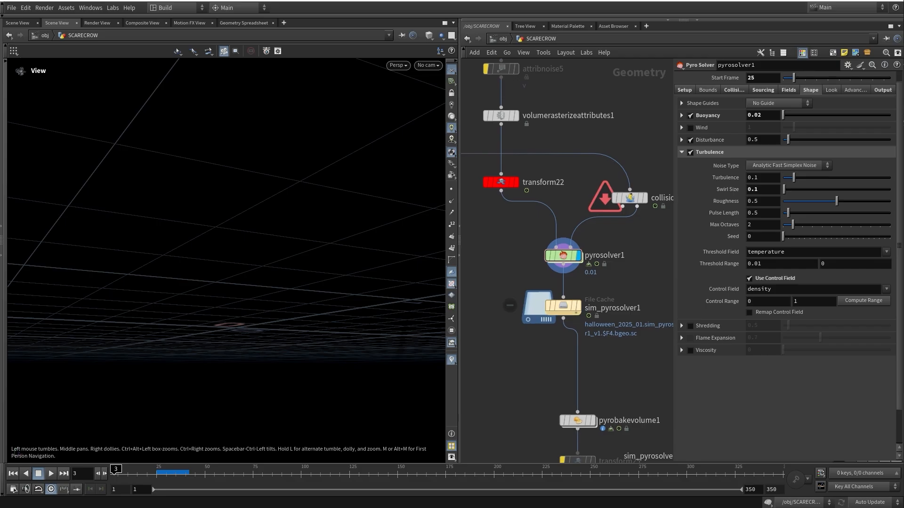
{"action": "left_click", "coordinate": [563, 307]}
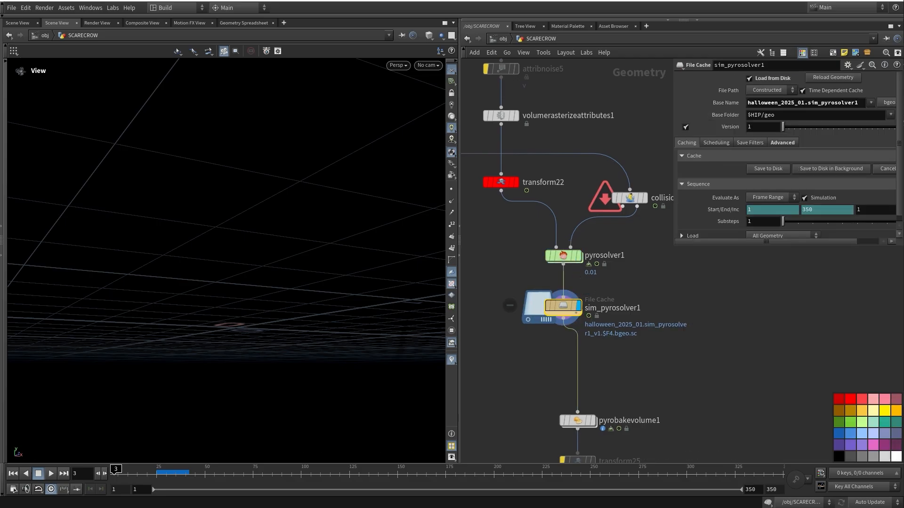
Display pyrobakevolume1 and scrub the baked fire forward to frame 125
{"action": "left_click_drag", "start_coordinate": [169, 476], "coordinate": [239, 474]}
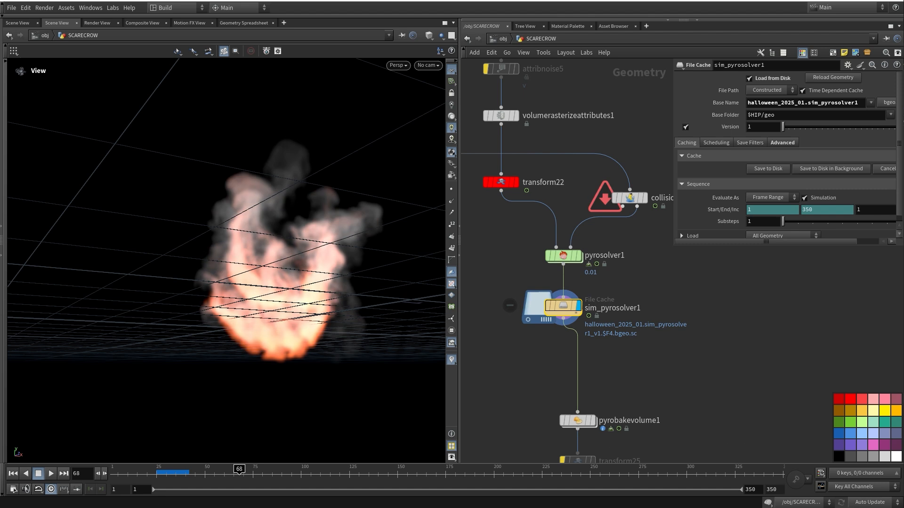
{"action": "middle_click_drag", "start_coordinate": [607, 405], "coordinate": [612, 318]}
{"action": "left_click", "coordinate": [597, 333]}
{"action": "left_click", "coordinate": [582, 333]}
{"action": "left_click_drag", "start_coordinate": [282, 226], "coordinate": [270, 303]}
{"action": "left_click_drag", "start_coordinate": [240, 474], "coordinate": [350, 474]}
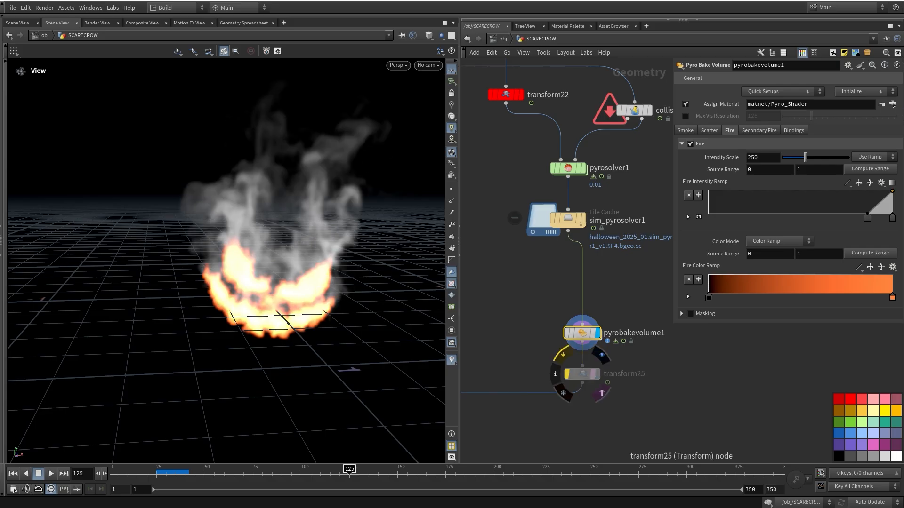
{"action": "mouse_move", "coordinate": [292, 311]}
{"action": "left_mouse_down"}
{"action": "mouse_move", "coordinate": [288, 255]}
{"action": "mouse_move", "coordinate": [286, 296]}
{"action": "mouse_move", "coordinate": [302, 304]}
{"action": "left_mouse_up"}
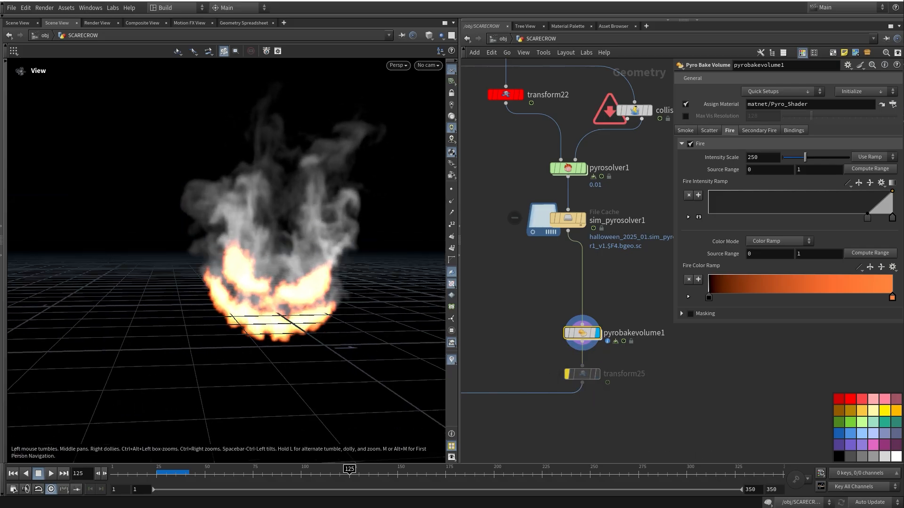
Navigate the network to the scarecrow pole's sort and blast nodes and display the blast
{"action": "middle_click_drag", "start_coordinate": [579, 227], "coordinate": [611, 231]}
{"action": "scroll", "coordinate": [630, 231], "scroll_direction": "down", "scroll_amount": 4}
{"action": "middle_click_drag", "start_coordinate": [536, 239], "coordinate": [607, 198]}
{"action": "scroll", "coordinate": [605, 199], "scroll_direction": "down", "scroll_amount": 5}
{"action": "scroll", "coordinate": [549, 341], "scroll_direction": "up", "scroll_amount": 5}
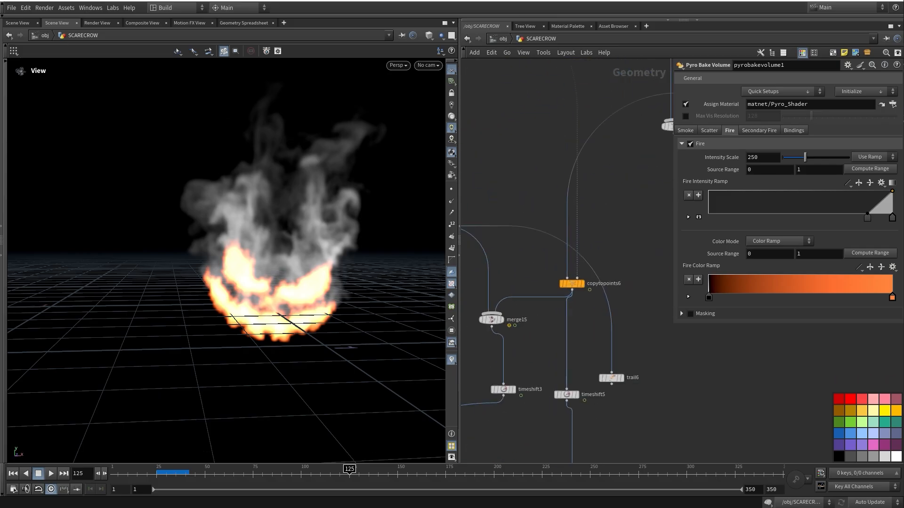
{"action": "middle_click_drag", "start_coordinate": [581, 287], "coordinate": [600, 391]}
{"action": "scroll", "coordinate": [601, 391], "scroll_direction": "down", "scroll_amount": 4}
{"action": "middle_click_drag", "start_coordinate": [514, 218], "coordinate": [539, 269]}
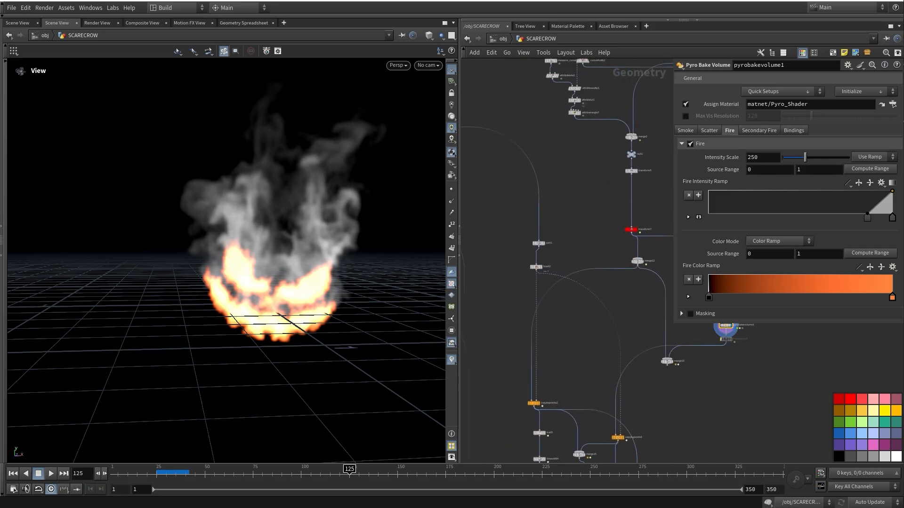
{"action": "scroll", "coordinate": [539, 269], "scroll_direction": "up", "scroll_amount": 5}
{"action": "left_click", "coordinate": [547, 268]}
Display line1, the pole's straight vertical 1.9-length base line
{"action": "scroll", "coordinate": [537, 226], "scroll_direction": "down", "scroll_amount": 5}
{"action": "middle_click_drag", "start_coordinate": [537, 226], "coordinate": [633, 226]}
{"action": "scroll", "coordinate": [589, 330], "scroll_direction": "down", "scroll_amount": 3}
{"action": "scroll", "coordinate": [626, 224], "scroll_direction": "down", "scroll_amount": 1}
{"action": "scroll", "coordinate": [581, 141], "scroll_direction": "up", "scroll_amount": 6}
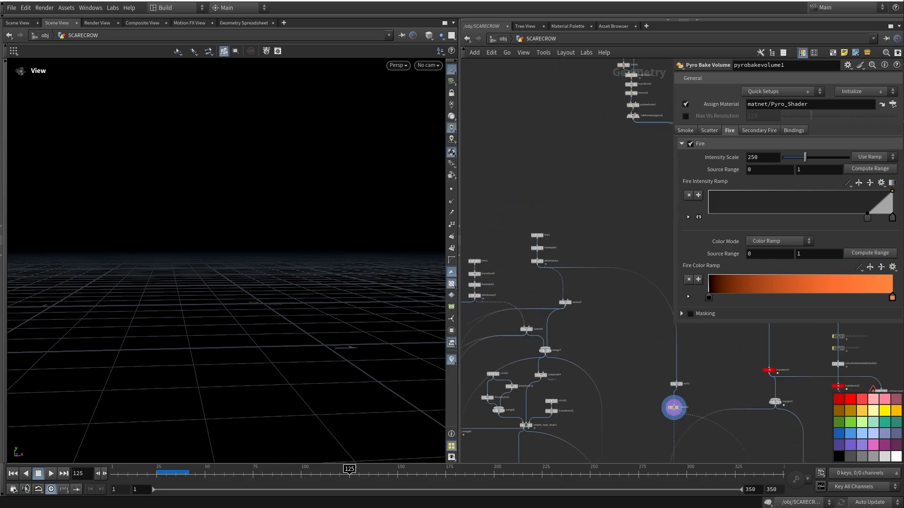
{"action": "left_click", "coordinate": [552, 221]}
Check line1's settings and frame the whole pole in the viewport
{"action": "left_click", "coordinate": [542, 231]}
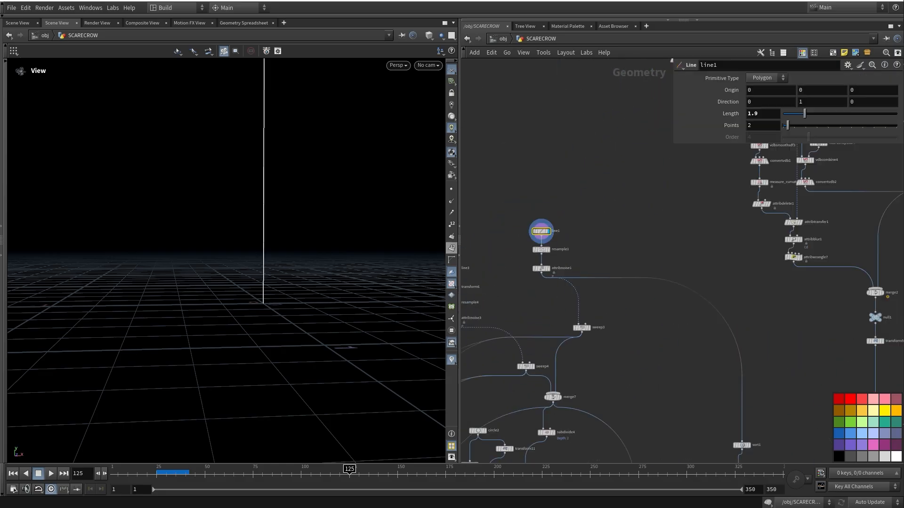
{"action": "middle_click_drag", "start_coordinate": [264, 283], "coordinate": [247, 353]}
{"action": "scroll", "coordinate": [248, 344], "scroll_direction": "down", "scroll_amount": 3}
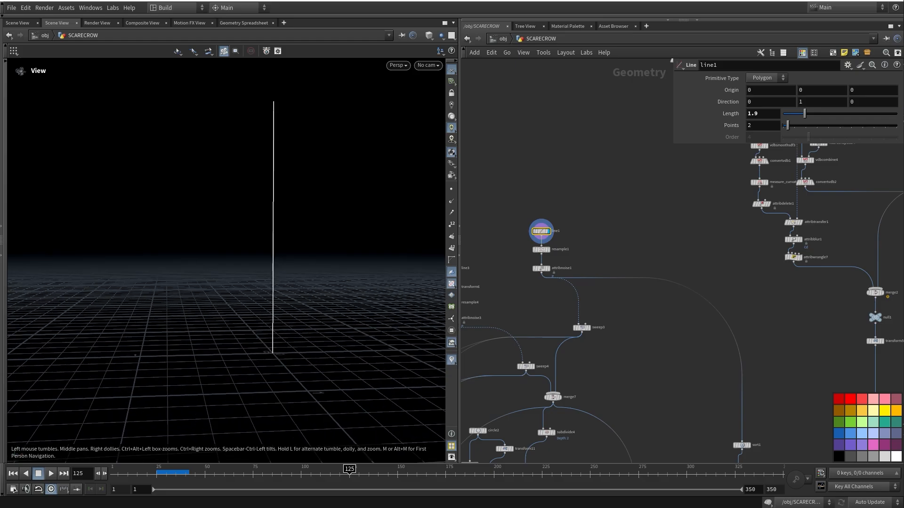
{"action": "scroll", "coordinate": [538, 264], "scroll_direction": "up", "scroll_amount": 4}
Display attribnoise1's 0.13-amplitude Simplex wobble on the pole, then navigate to sort1
{"action": "left_click", "coordinate": [560, 275]}
{"action": "left_click", "coordinate": [546, 276]}
{"action": "middle_click_drag", "start_coordinate": [264, 283], "coordinate": [238, 293]}
{"action": "middle_click_drag", "start_coordinate": [600, 356], "coordinate": [493, 149]}
{"action": "scroll", "coordinate": [518, 282], "scroll_direction": "down", "scroll_amount": 2}
{"action": "scroll", "coordinate": [494, 150], "scroll_direction": "down", "scroll_amount": 3}
{"action": "middle_click_drag", "start_coordinate": [633, 276], "coordinate": [549, 198]}
{"action": "scroll", "coordinate": [549, 198], "scroll_direction": "up", "scroll_amount": 3}
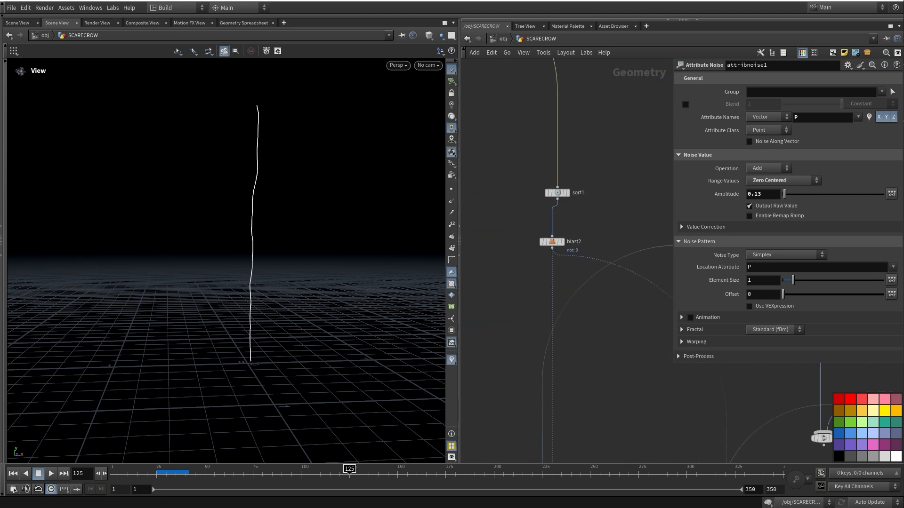
{"action": "left_click", "coordinate": [571, 199]}
Display sort1 and move it down to make room above it
{"action": "left_click", "coordinate": [568, 193]}
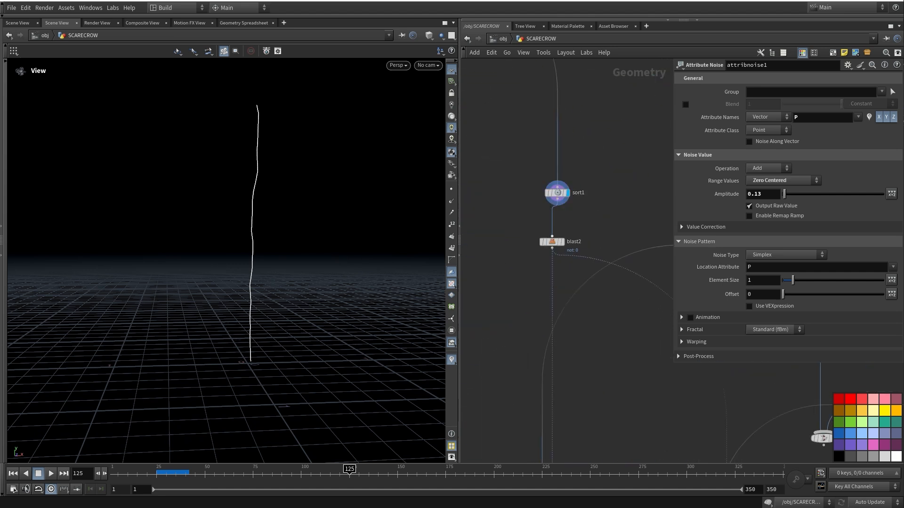
{"action": "left_click_drag", "start_coordinate": [558, 193], "coordinate": [552, 212]}
{"action": "middle_click_drag", "start_coordinate": [563, 221], "coordinate": [582, 295]}
{"action": "scroll", "coordinate": [582, 295], "scroll_direction": "down", "scroll_amount": 1}
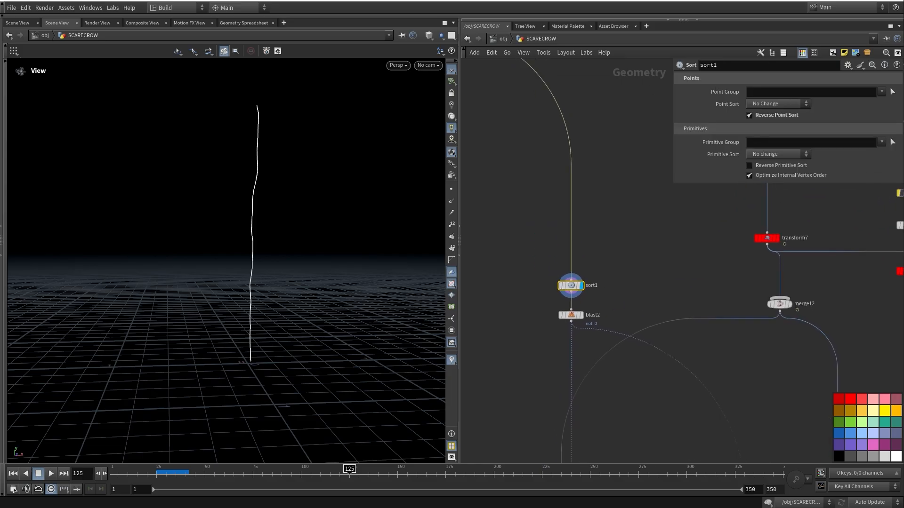
Insert a Null above sort1 and turn on point number display
{"action": "key", "text": "Tab"}
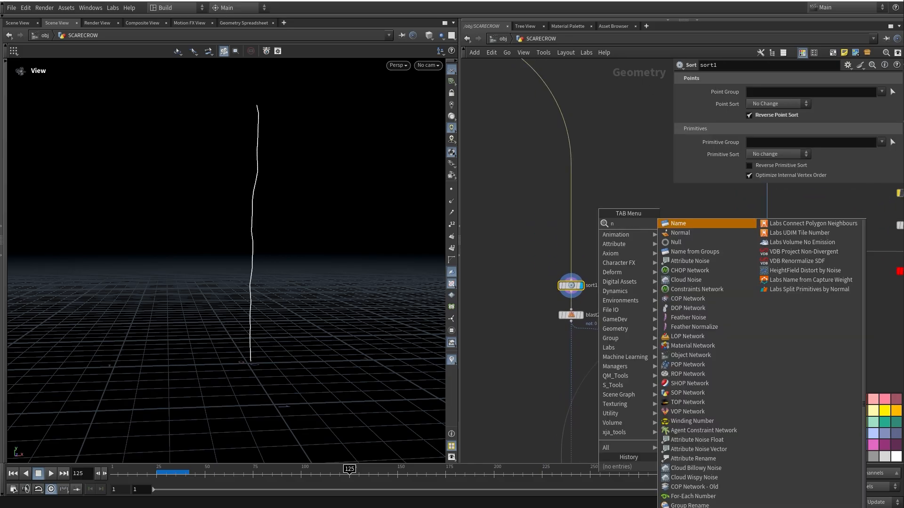
{"action": "key", "text": "Escape"}
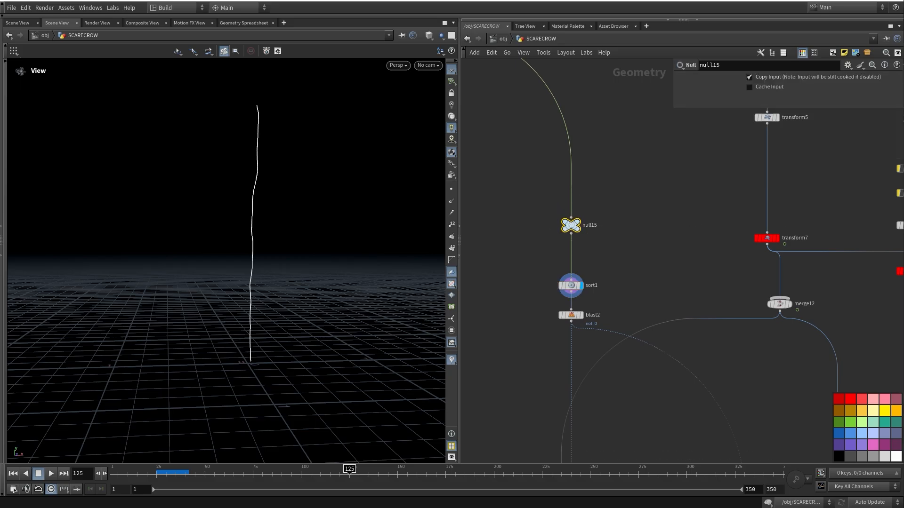
{"action": "left_click", "coordinate": [571, 225]}
{"action": "left_click", "coordinate": [451, 224]}
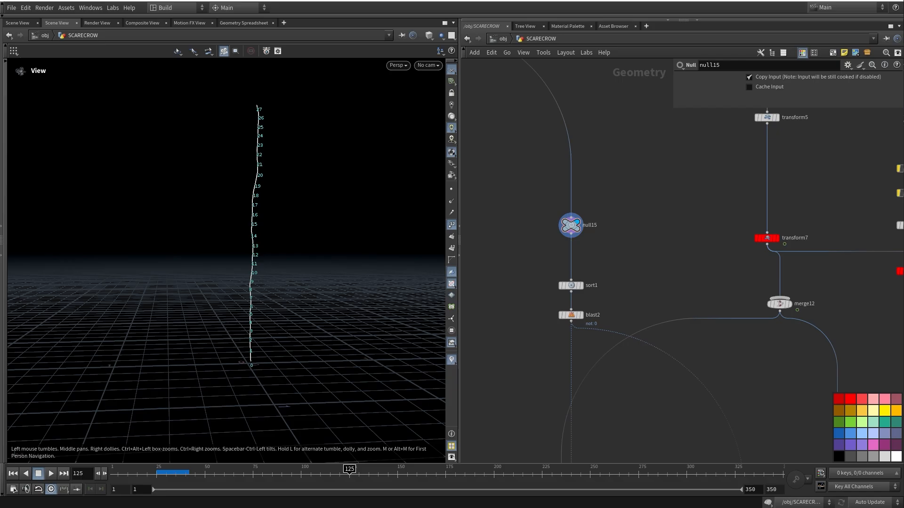
Compare sort1's reversed point order with blast2, which keeps only point 0
{"action": "left_click", "coordinate": [584, 278]}
{"action": "middle_click_drag", "start_coordinate": [607, 282], "coordinate": [597, 251]}
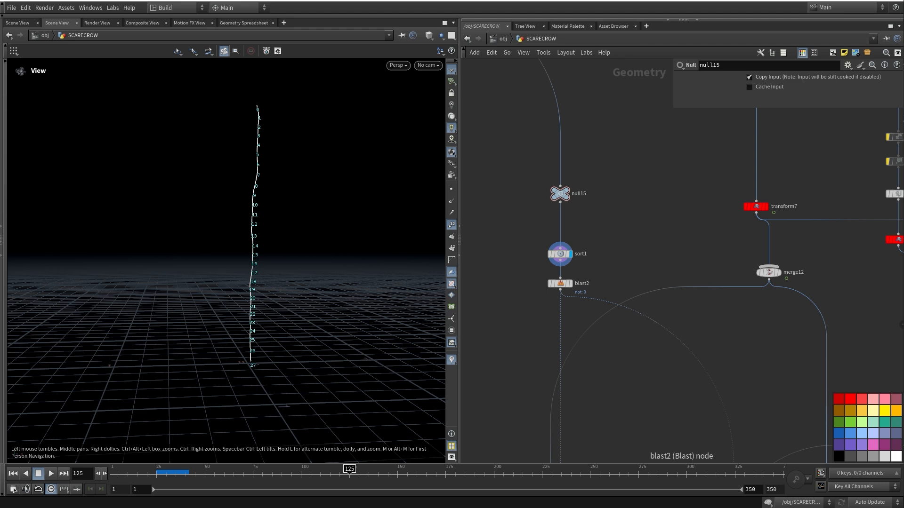
{"action": "left_click", "coordinate": [573, 271]}
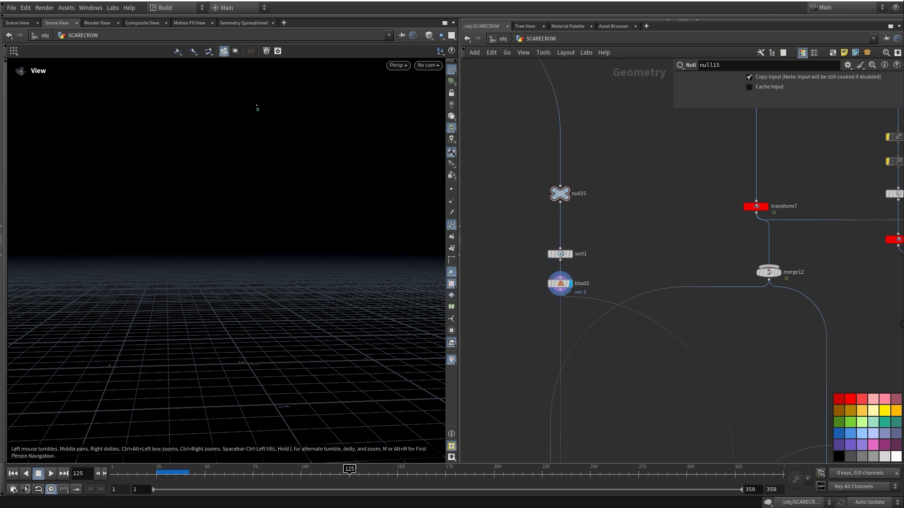
Display the pumpkin copy geometry with point numbers hidden and scrub frames to preview it
{"action": "scroll", "coordinate": [543, 259], "scroll_direction": "down", "scroll_amount": 2}
{"action": "middle_click_drag", "start_coordinate": [560, 357], "coordinate": [530, 174]}
{"action": "middle_click_drag", "start_coordinate": [530, 123], "coordinate": [542, 106]}
{"action": "scroll", "coordinate": [541, 291], "scroll_direction": "up", "scroll_amount": 3}
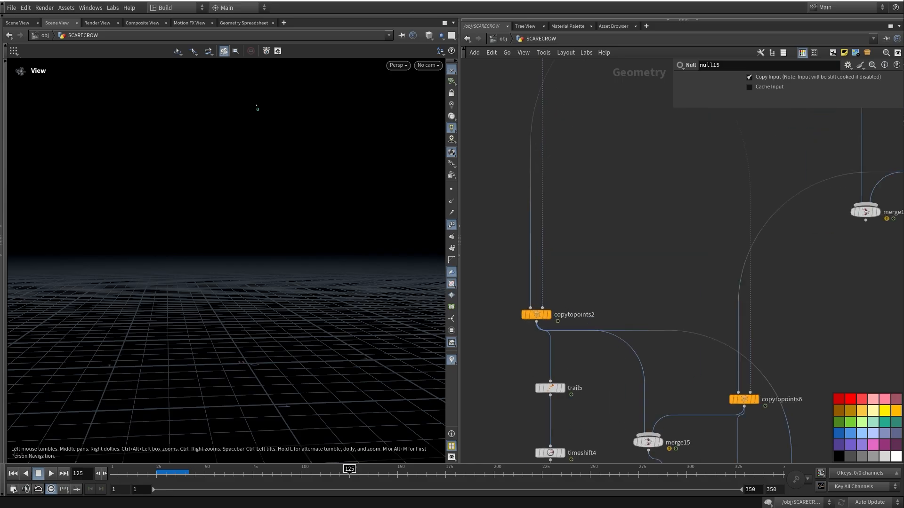
{"action": "left_click", "coordinate": [547, 315]}
{"action": "middle_click_drag", "start_coordinate": [548, 314], "coordinate": [544, 351]}
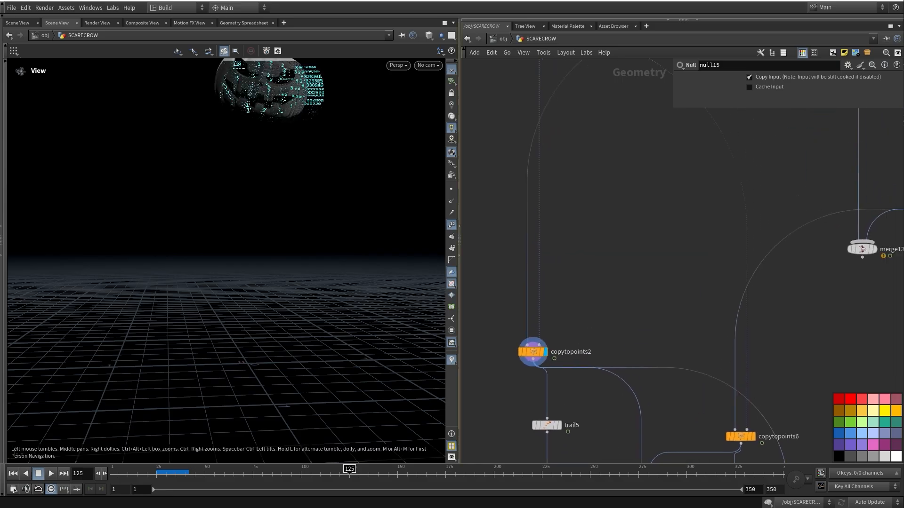
{"action": "left_click", "coordinate": [451, 224]}
{"action": "middle_click_drag", "start_coordinate": [339, 207], "coordinate": [325, 277]}
{"action": "left_click_drag", "start_coordinate": [325, 277], "coordinate": [347, 260]}
{"action": "left_click_drag", "start_coordinate": [221, 472], "coordinate": [403, 473]}
Display the burning smoke pumpkin from the copy nodes
{"action": "middle_click_drag", "start_coordinate": [607, 350], "coordinate": [608, 240]}
{"action": "scroll", "coordinate": [599, 245], "scroll_direction": "down", "scroll_amount": 3}
{"action": "middle_click_drag", "start_coordinate": [718, 301], "coordinate": [688, 260]}
{"action": "scroll", "coordinate": [688, 260], "scroll_direction": "up", "scroll_amount": 2}
{"action": "left_click", "coordinate": [679, 248]}
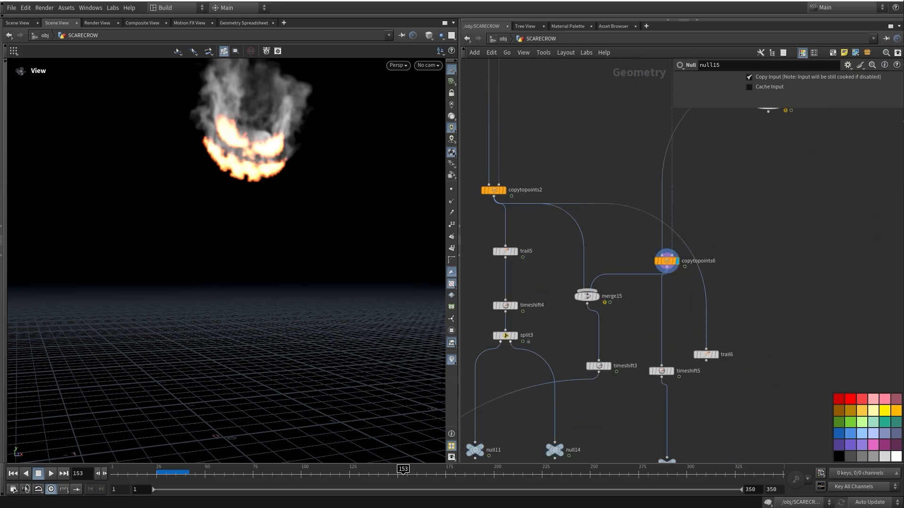
{"action": "middle_click_drag", "start_coordinate": [669, 339], "coordinate": [680, 306]}
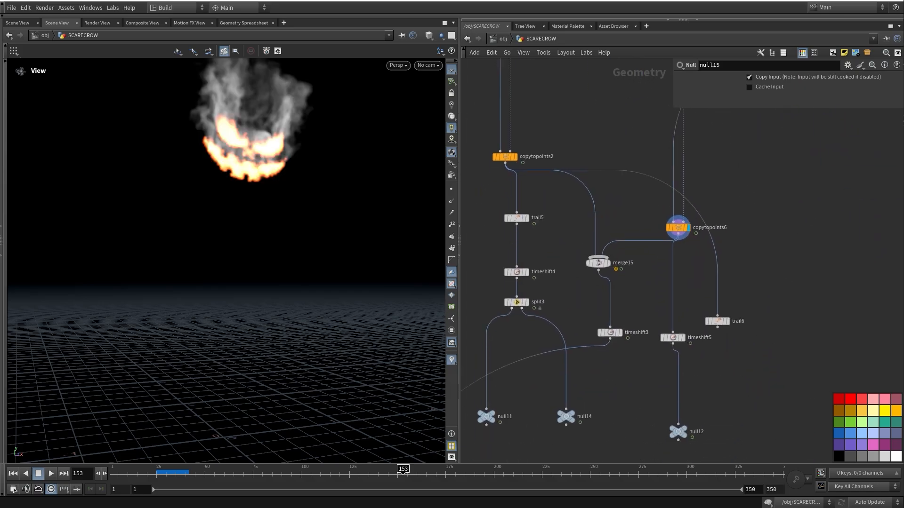
{"action": "middle_click_drag", "start_coordinate": [550, 298], "coordinate": [629, 249]}
{"action": "scroll", "coordinate": [629, 250], "scroll_direction": "down", "scroll_amount": 3}
{"action": "scroll", "coordinate": [633, 179], "scroll_direction": "up", "scroll_amount": 4}
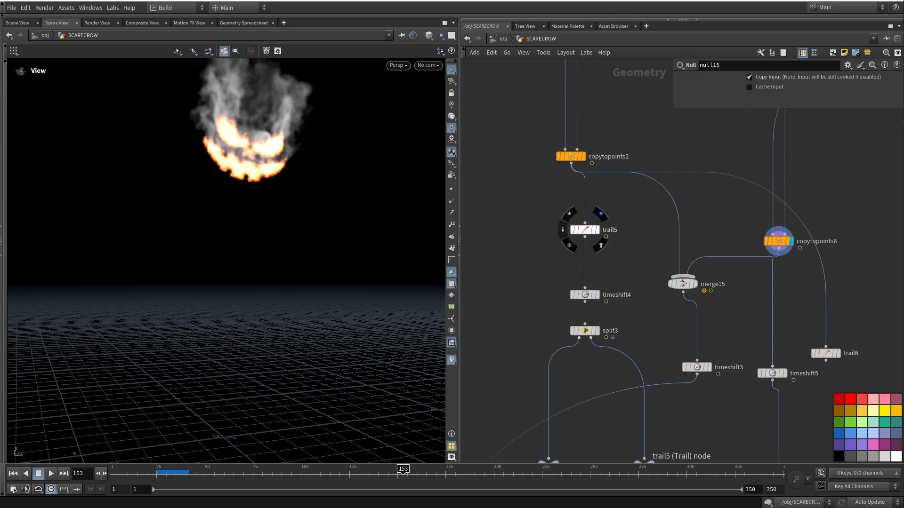
Display and inspect trail5's Trail settings, then display the timeshift4 result
{"action": "left_click", "coordinate": [597, 230]}
{"action": "middle_click_drag", "start_coordinate": [597, 230], "coordinate": [590, 231]}
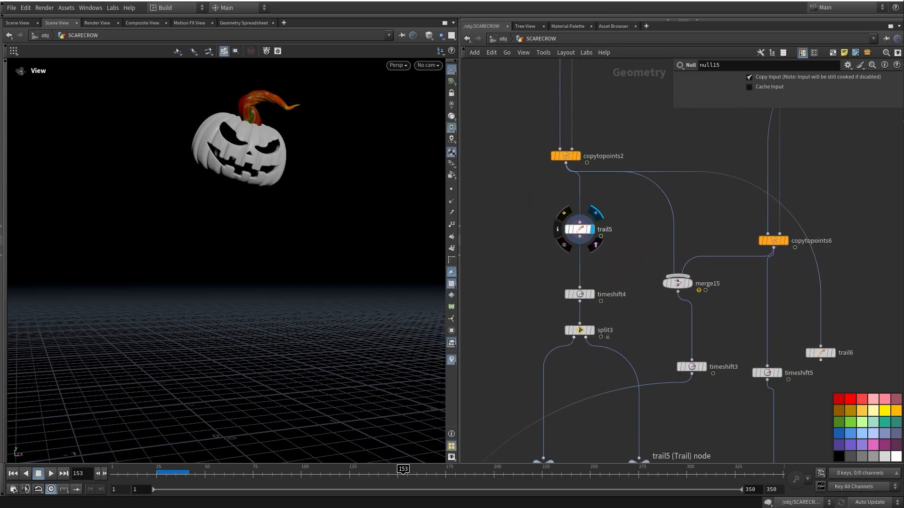
{"action": "left_click", "coordinate": [580, 229]}
{"action": "left_click", "coordinate": [591, 295]}
{"action": "middle_click_drag", "start_coordinate": [591, 295], "coordinate": [546, 258]}
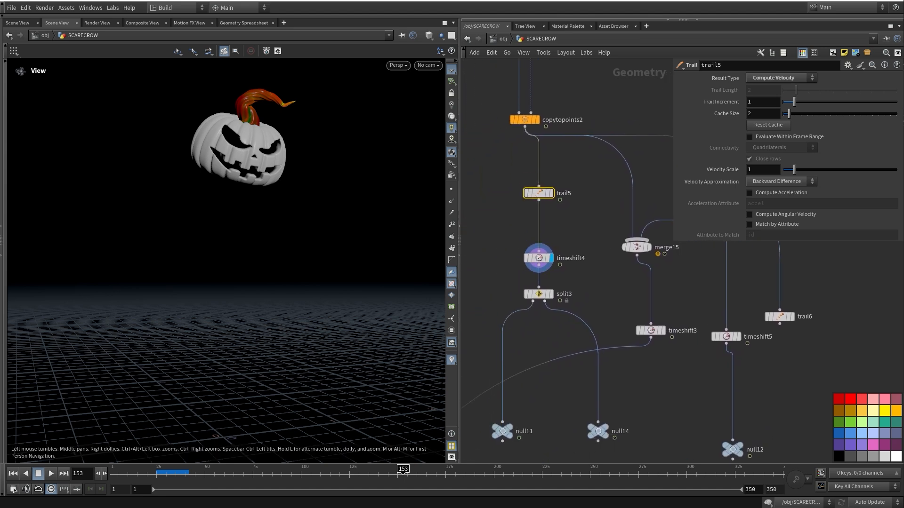
Display null11, then null14 with the stem, and finally null12's flaming pumpkin
{"action": "middle_click_drag", "start_coordinate": [541, 294], "coordinate": [555, 243]}
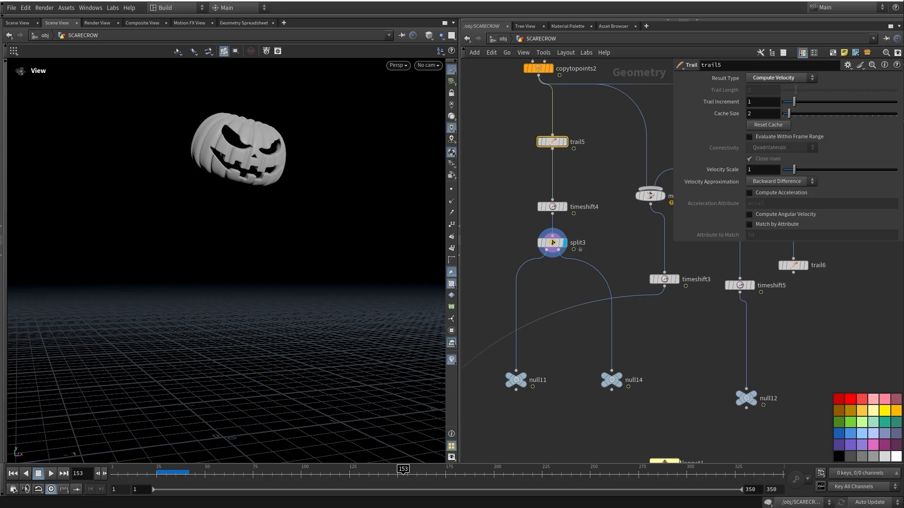
{"action": "left_click", "coordinate": [532, 364]}
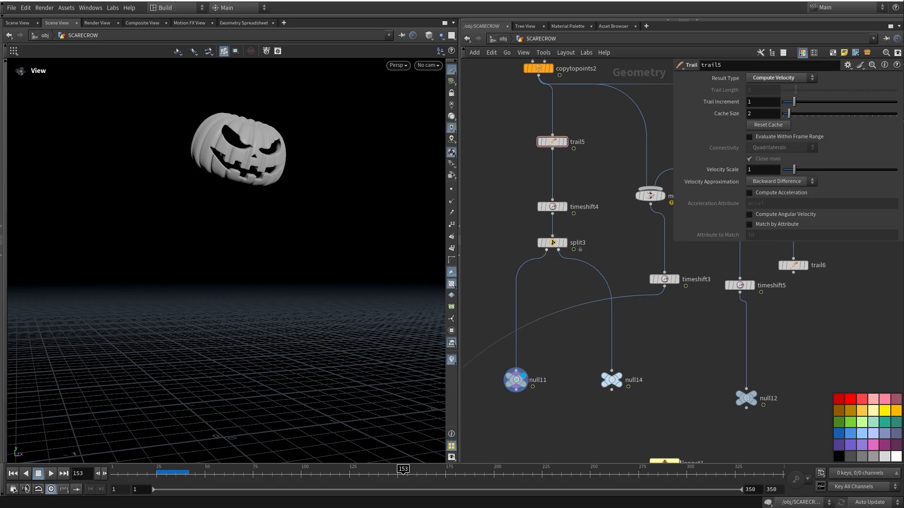
{"action": "left_click", "coordinate": [627, 364]}
{"action": "middle_click_drag", "start_coordinate": [612, 377], "coordinate": [510, 358]}
{"action": "left_click", "coordinate": [660, 345]}
Pan and zoom the network over to the line1, sweep3 and merge7 scarecrow pole nodes
{"action": "scroll", "coordinate": [666, 380], "scroll_direction": "down", "scroll_amount": 3}
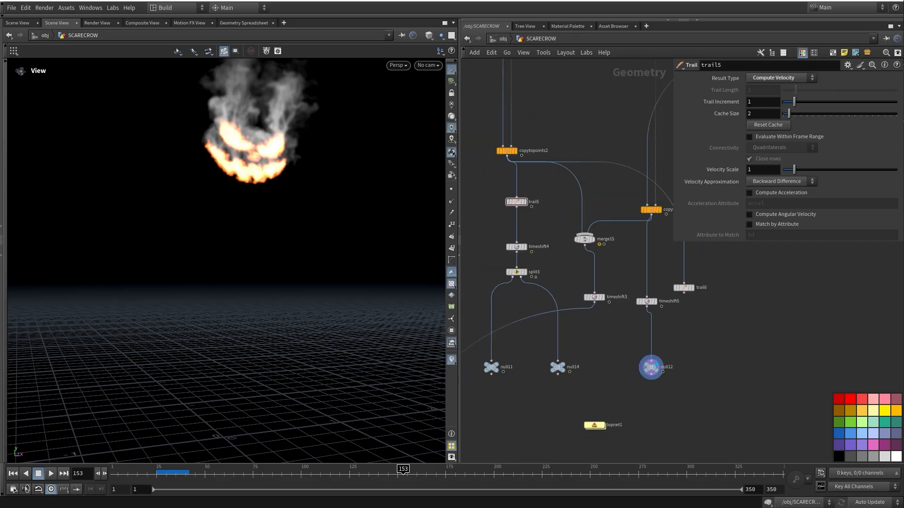
{"action": "middle_click_drag", "start_coordinate": [664, 375], "coordinate": [701, 361]}
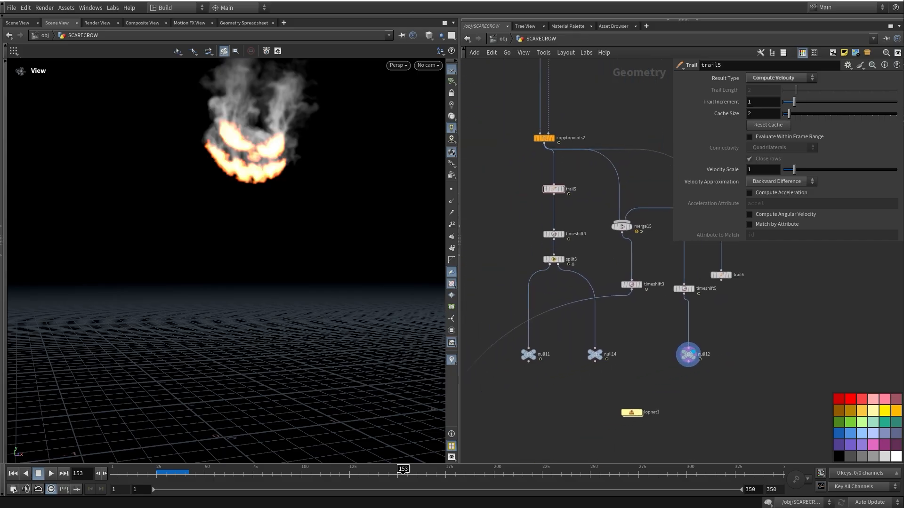
{"action": "scroll", "coordinate": [688, 354], "scroll_direction": "down", "scroll_amount": 5}
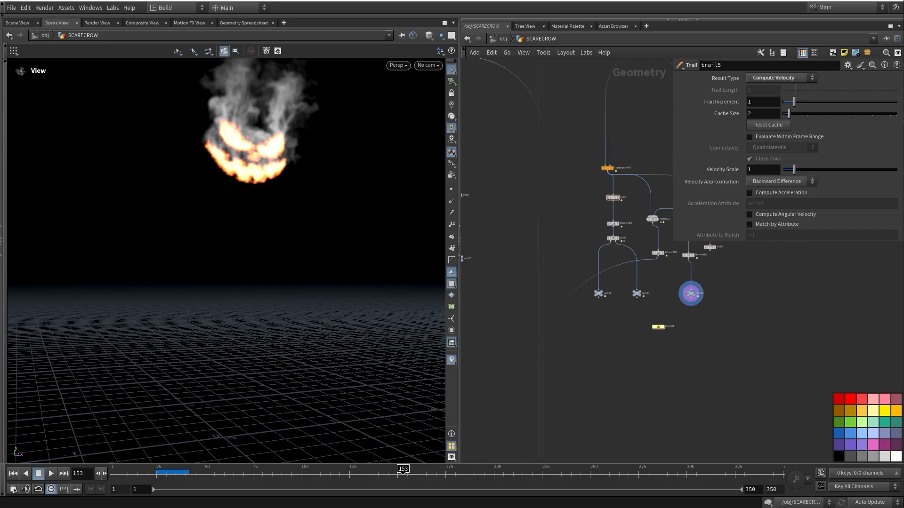
{"action": "middle_click_drag", "start_coordinate": [589, 202], "coordinate": [633, 290]}
{"action": "scroll", "coordinate": [561, 171], "scroll_direction": "up", "scroll_amount": 3}
{"action": "middle_click_drag", "start_coordinate": [602, 188], "coordinate": [570, 235]}
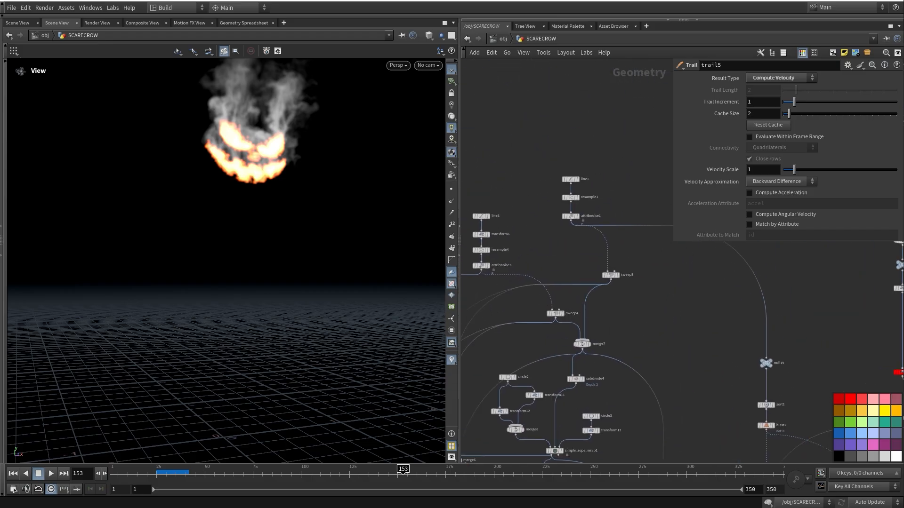
{"action": "scroll", "coordinate": [569, 235], "scroll_direction": "up", "scroll_amount": 2}
{"action": "left_click_drag", "start_coordinate": [629, 293], "coordinate": [602, 291]}
Display the sweep3 pole tube, the bare line3 line, and attribnoise3's wavy line
{"action": "left_click", "coordinate": [612, 291]}
{"action": "middle_click_drag", "start_coordinate": [613, 291], "coordinate": [599, 286]}
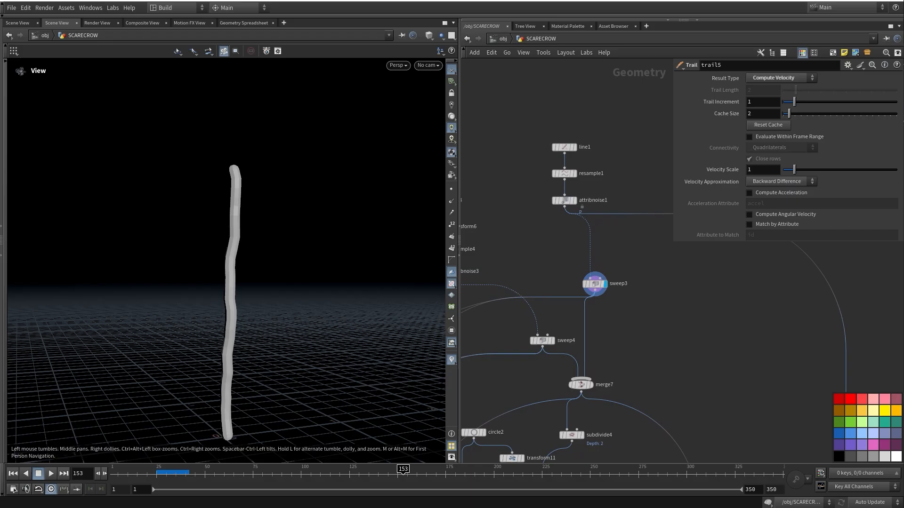
{"action": "middle_click_drag", "start_coordinate": [595, 285], "coordinate": [642, 261]}
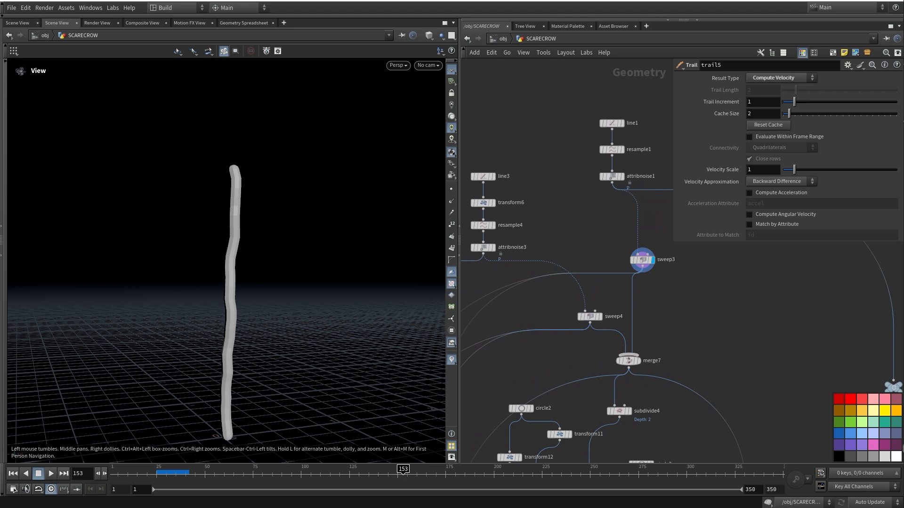
{"action": "middle_click_drag", "start_coordinate": [643, 260], "coordinate": [725, 309]}
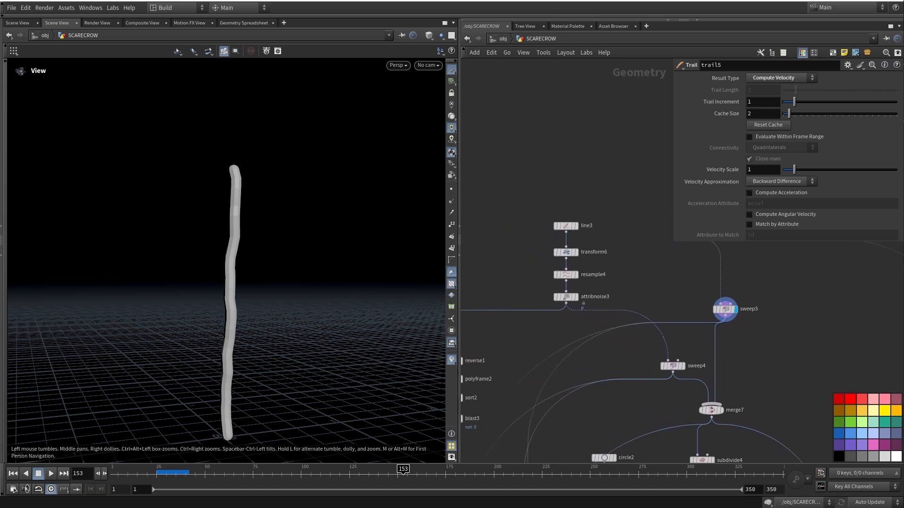
{"action": "left_click", "coordinate": [576, 226]}
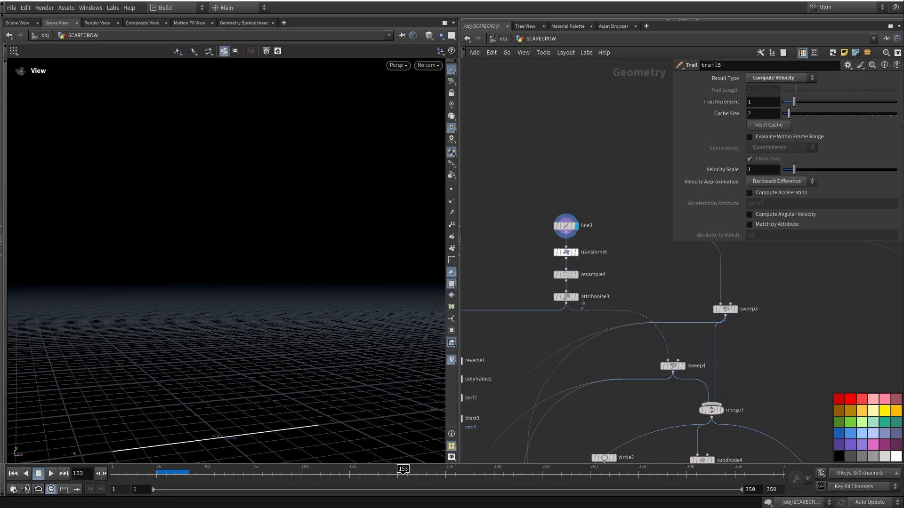
{"action": "left_click", "coordinate": [576, 297]}
{"action": "middle_click_drag", "start_coordinate": [575, 297], "coordinate": [473, 227]}
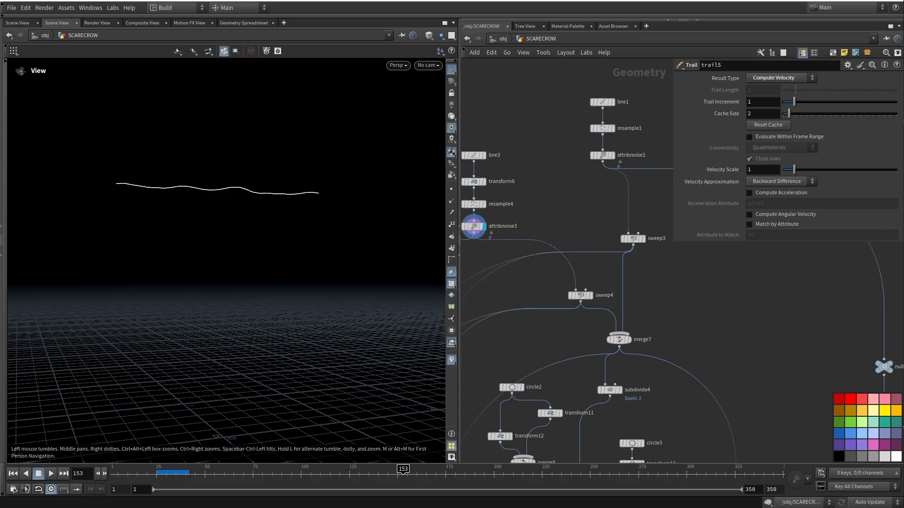
Display the sweep4 crossbar tube, the merged T-shaped frame, and the null2 crossbar curve
{"action": "left_click", "coordinate": [583, 296]}
{"action": "left_click", "coordinate": [628, 339]}
{"action": "middle_click_drag", "start_coordinate": [627, 340], "coordinate": [844, 323]}
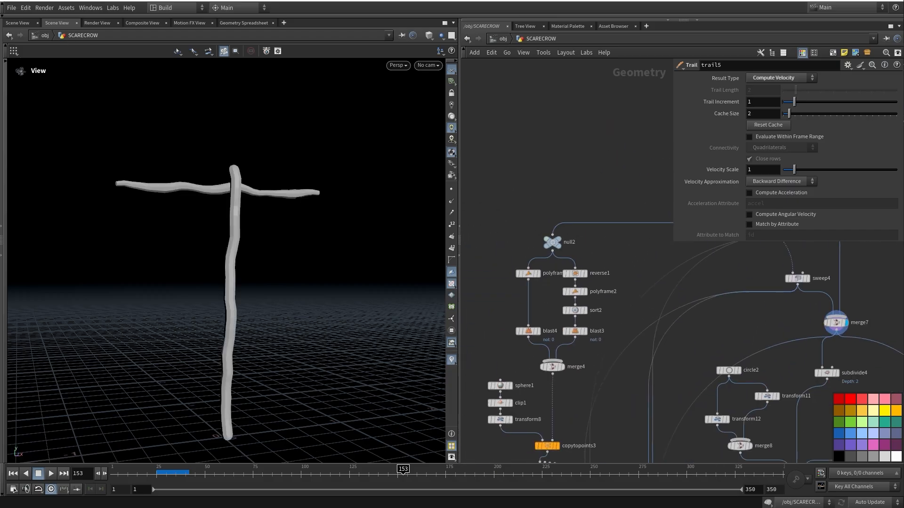
{"action": "left_click", "coordinate": [566, 229]}
{"action": "middle_click_drag", "start_coordinate": [567, 230], "coordinate": [570, 166]}
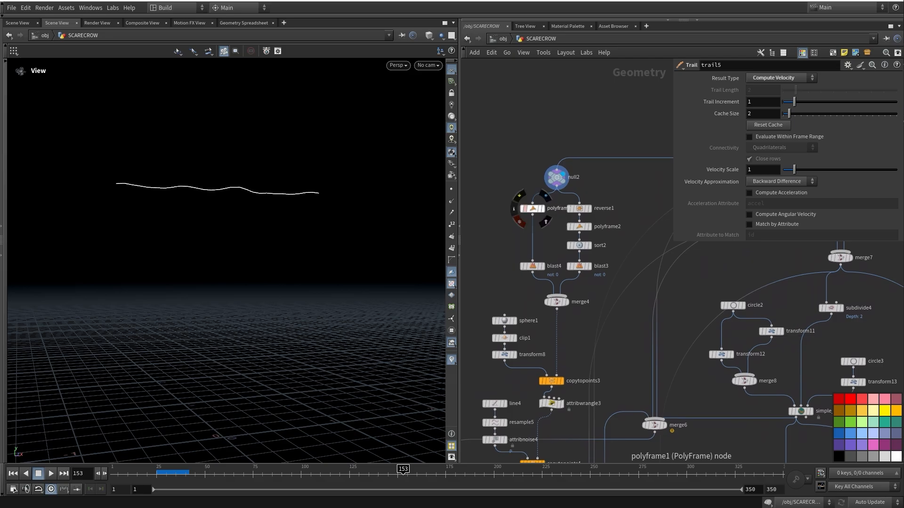
Inspect polyframe1's settings, then display and inspect the single point kept by blast4
{"action": "left_click", "coordinate": [532, 209]}
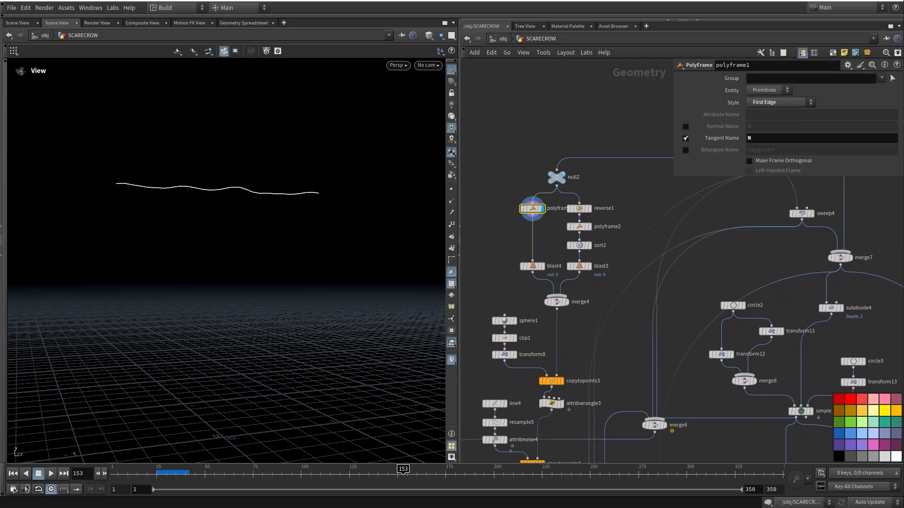
{"action": "middle_click_drag", "start_coordinate": [532, 210], "coordinate": [530, 216]}
{"action": "mouse_move", "coordinate": [531, 216]}
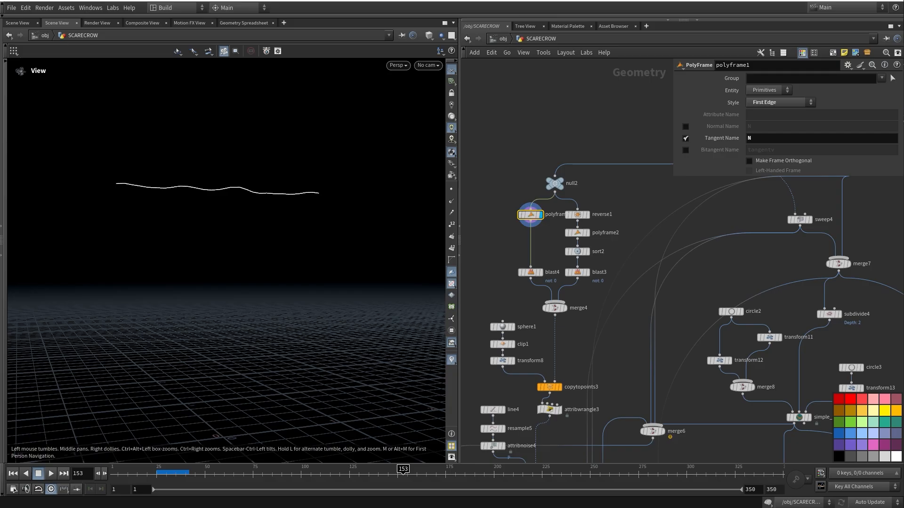
{"action": "left_click", "coordinate": [540, 272]}
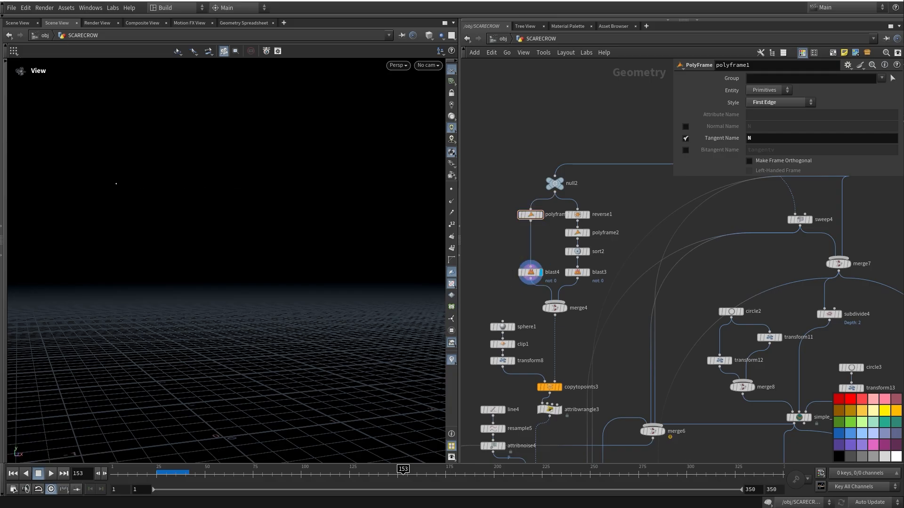
{"action": "left_click", "coordinate": [530, 273]}
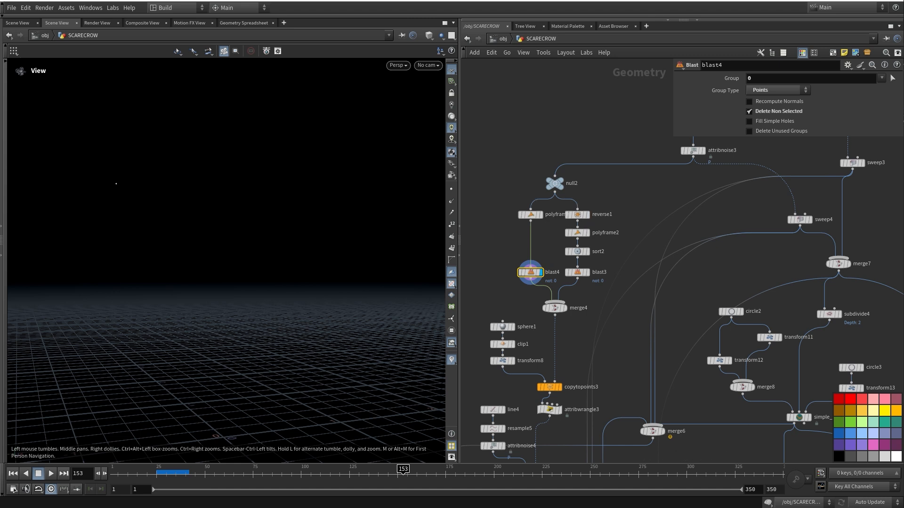
Display and inspect reverse1, show polyframe2's result, and select sort2 to view its parameters
{"action": "left_click", "coordinate": [588, 214]}
{"action": "left_click", "coordinate": [578, 215]}
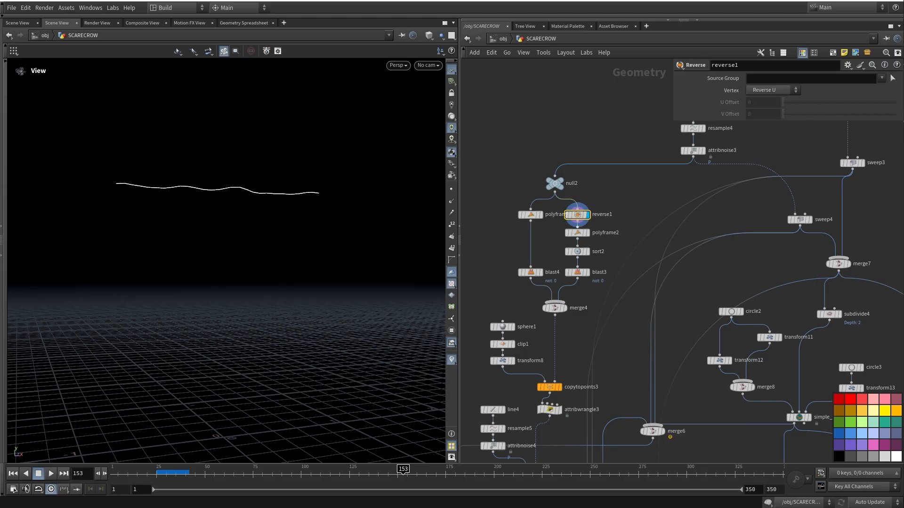
{"action": "left_click", "coordinate": [594, 215]}
{"action": "left_click", "coordinate": [587, 233]}
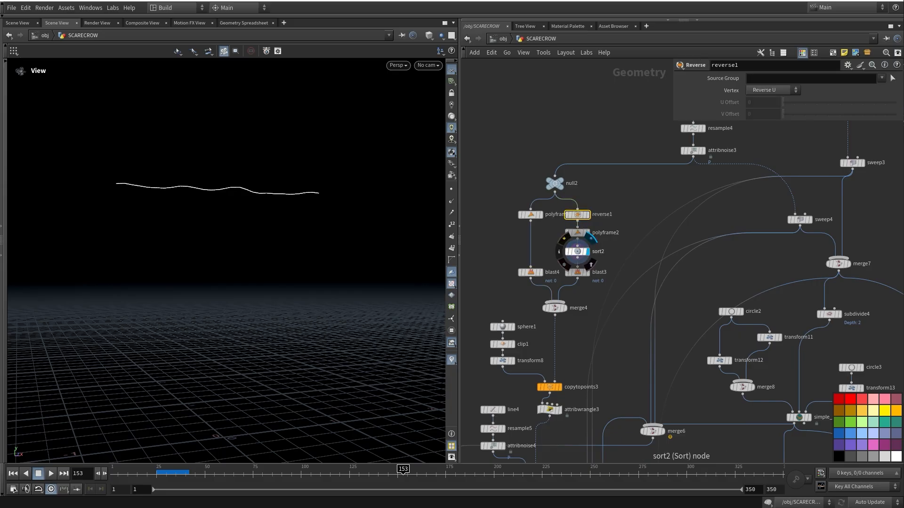
{"action": "left_click", "coordinate": [578, 251]}
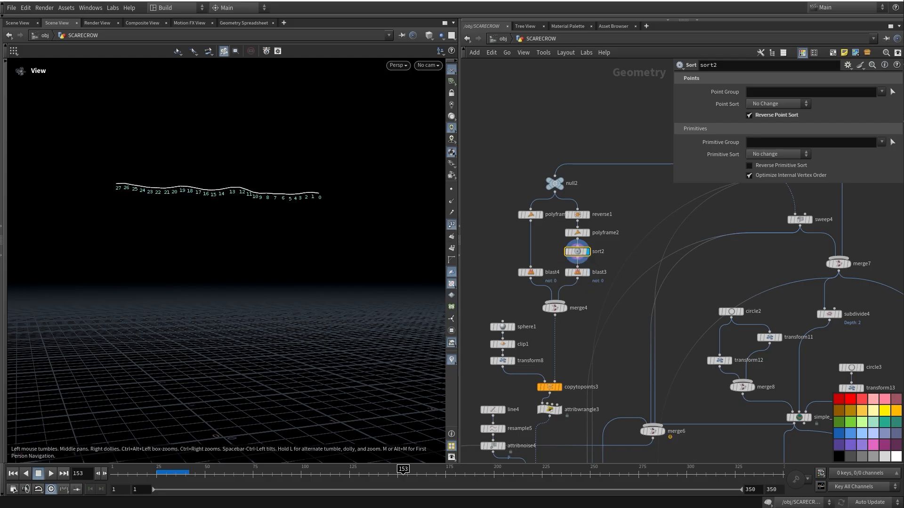
Display blast3's point, merge4's points 0 and 1, and the copytopoints3 and copytopoints4 strand fans
{"action": "left_click", "coordinate": [585, 272]}
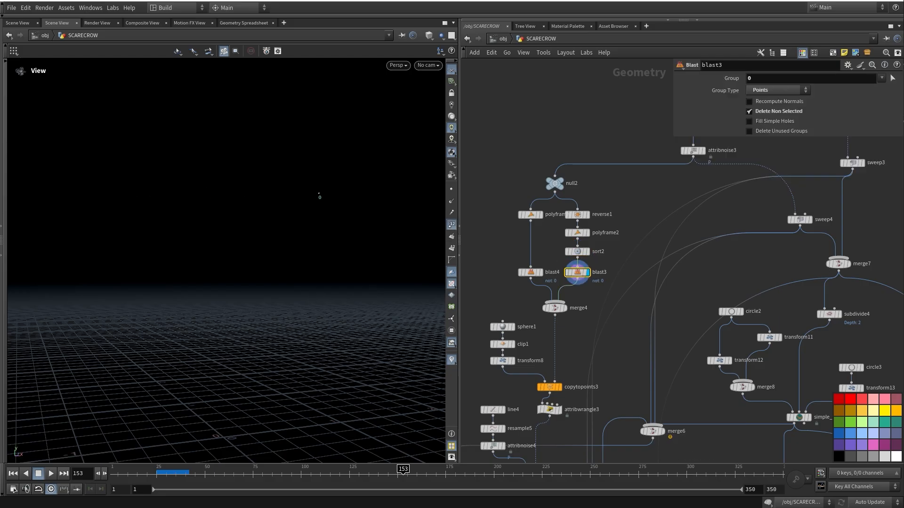
{"action": "middle_click_drag", "start_coordinate": [612, 306], "coordinate": [598, 285]}
{"action": "left_click", "coordinate": [562, 277]}
{"action": "middle_click_drag", "start_coordinate": [556, 346], "coordinate": [615, 249]}
{"action": "left_click", "coordinate": [573, 281]}
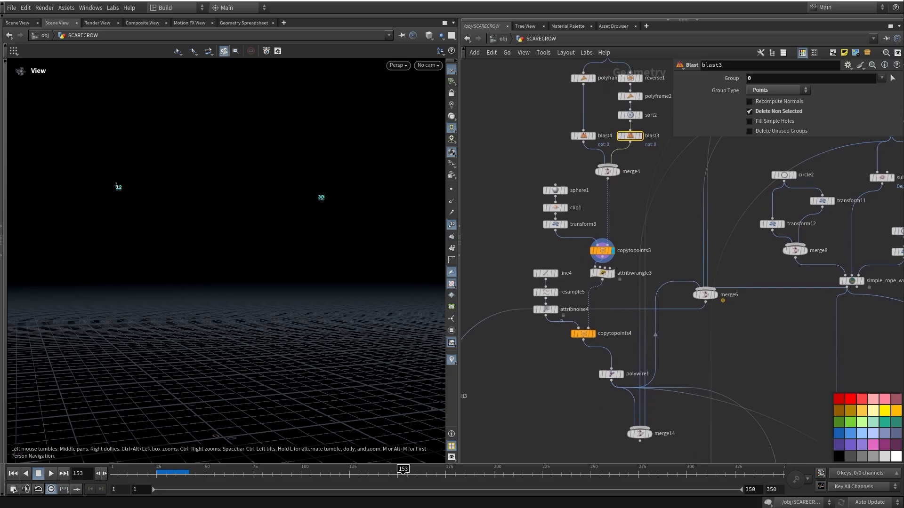
{"action": "middle_click_drag", "start_coordinate": [583, 333], "coordinate": [583, 280]}
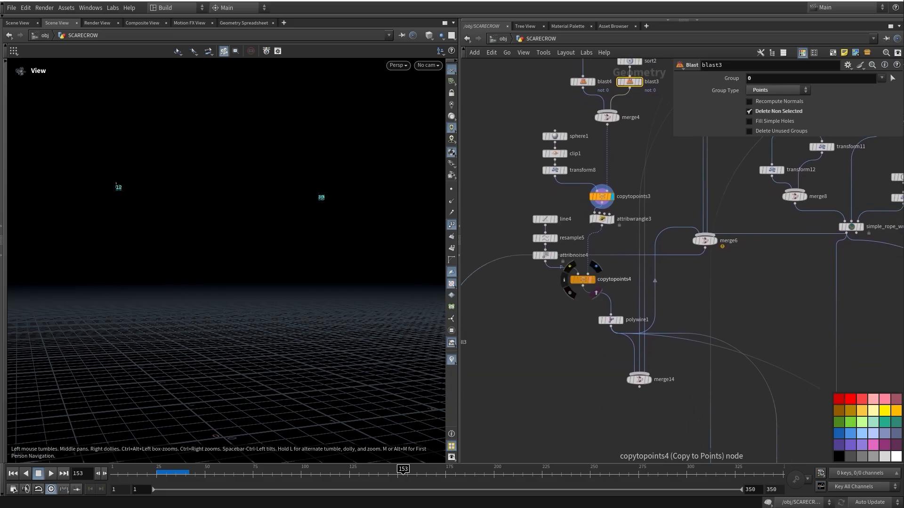
{"action": "left_click", "coordinate": [596, 267]}
Display and inspect the polywire1 straw strands
{"action": "mouse_move", "coordinate": [596, 267]}
{"action": "middle_mouse_down"}
{"action": "mouse_move", "coordinate": [606, 268]}
{"action": "mouse_move", "coordinate": [581, 295]}
{"action": "mouse_move", "coordinate": [574, 249]}
{"action": "middle_mouse_up"}
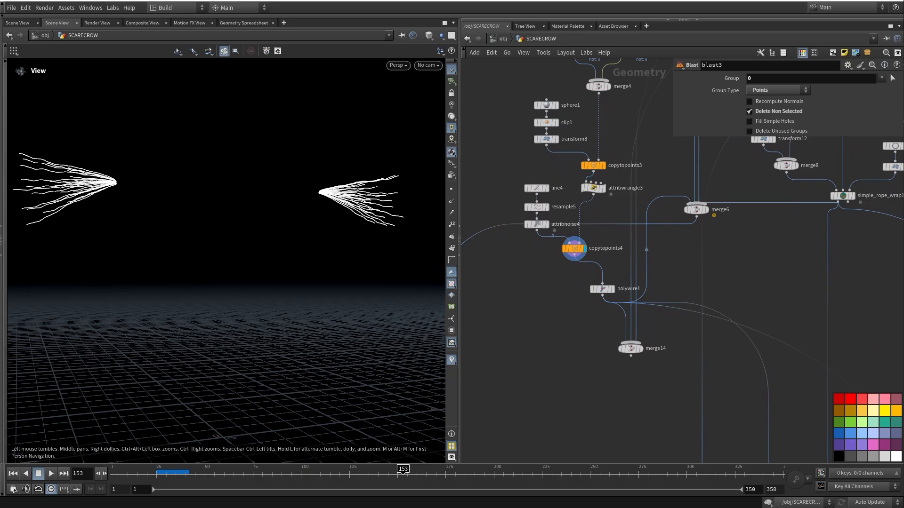
{"action": "middle_click_drag", "start_coordinate": [612, 276], "coordinate": [557, 263]}
{"action": "left_click", "coordinate": [570, 286]}
{"action": "left_click", "coordinate": [557, 297]}
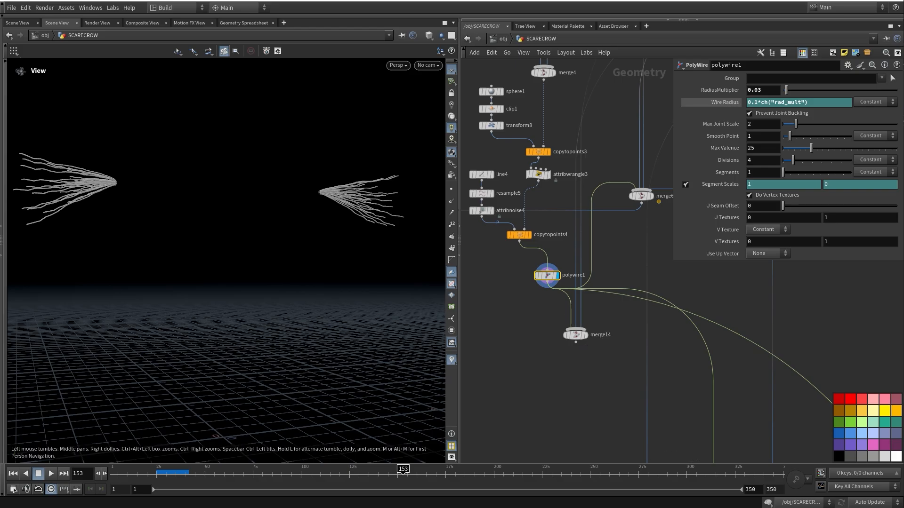
Display the full scarecrow from merge6
{"action": "middle_click_drag", "start_coordinate": [633, 317], "coordinate": [523, 276]}
{"action": "scroll", "coordinate": [523, 276], "scroll_direction": "down", "scroll_amount": 3}
{"action": "middle_click_drag", "start_coordinate": [636, 177], "coordinate": [637, 256]}
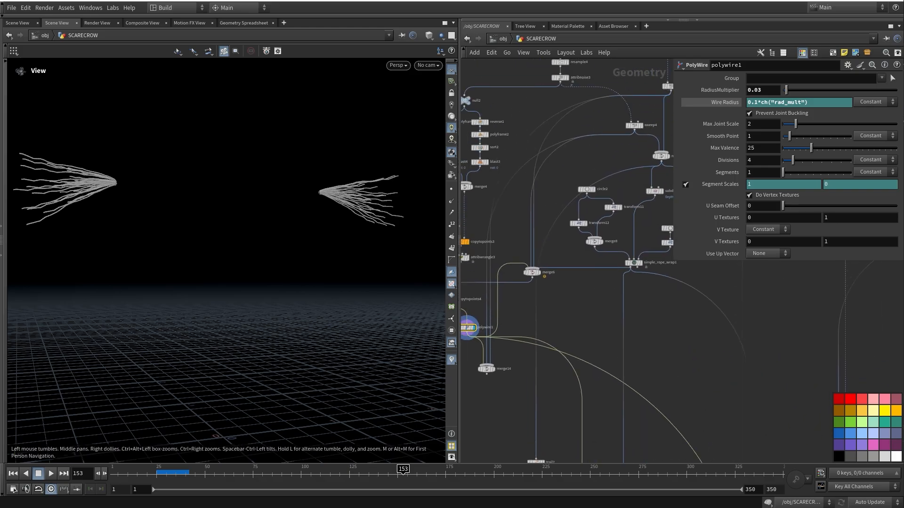
{"action": "left_click", "coordinate": [540, 271]}
{"action": "middle_click_drag", "start_coordinate": [540, 272], "coordinate": [542, 311]}
Orbit to a higher view of the scarecrow and center the network on simple_rope_wrap1
{"action": "left_click_drag", "start_coordinate": [292, 264], "coordinate": [278, 290]}
{"action": "scroll", "coordinate": [233, 188], "scroll_direction": "up", "scroll_amount": 5}
{"action": "middle_click_drag", "start_coordinate": [612, 231], "coordinate": [537, 234]}
{"action": "middle_click_drag", "start_coordinate": [556, 307], "coordinate": [584, 282]}
{"action": "scroll", "coordinate": [584, 281], "scroll_direction": "up", "scroll_amount": 5}
Inspect simple_rope_wrap1's settings and preview the circle2 disc and merged merge8 circles
{"action": "middle_click_drag", "start_coordinate": [654, 223], "coordinate": [584, 195]}
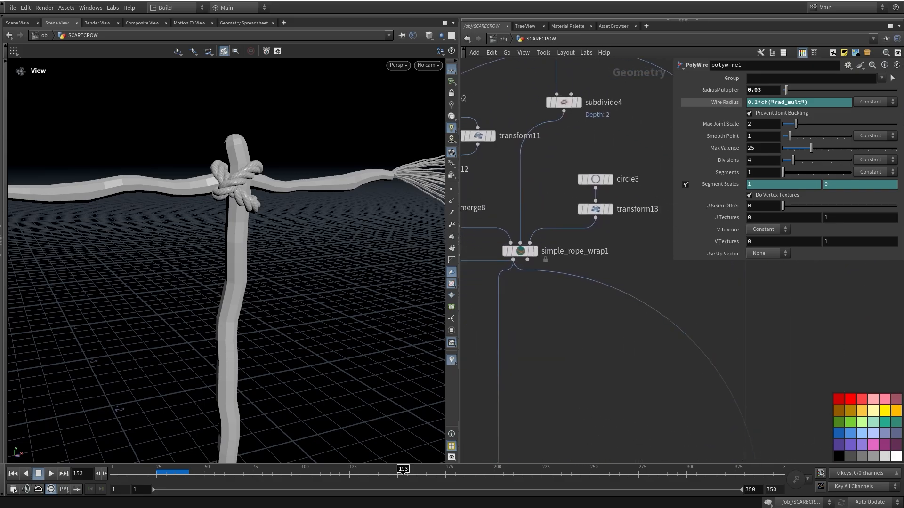
{"action": "middle_click_drag", "start_coordinate": [523, 264], "coordinate": [541, 291]}
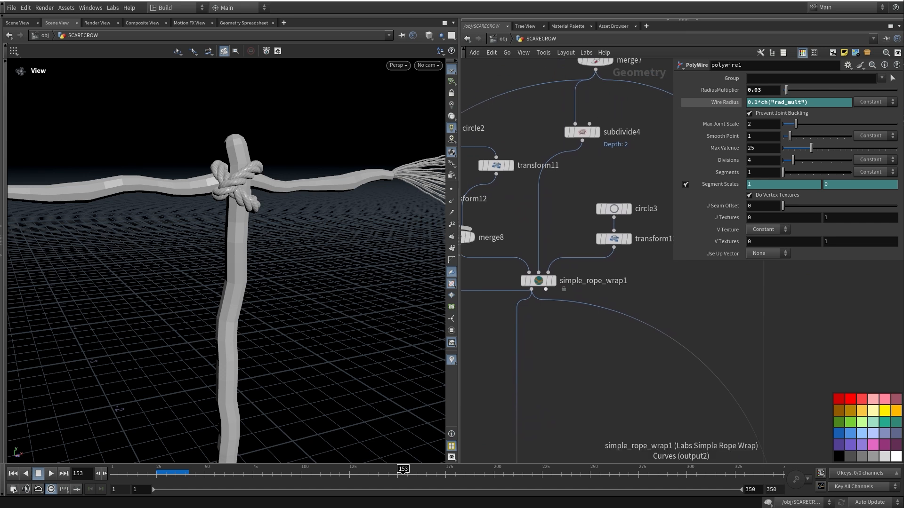
{"action": "left_click", "coordinate": [538, 281]}
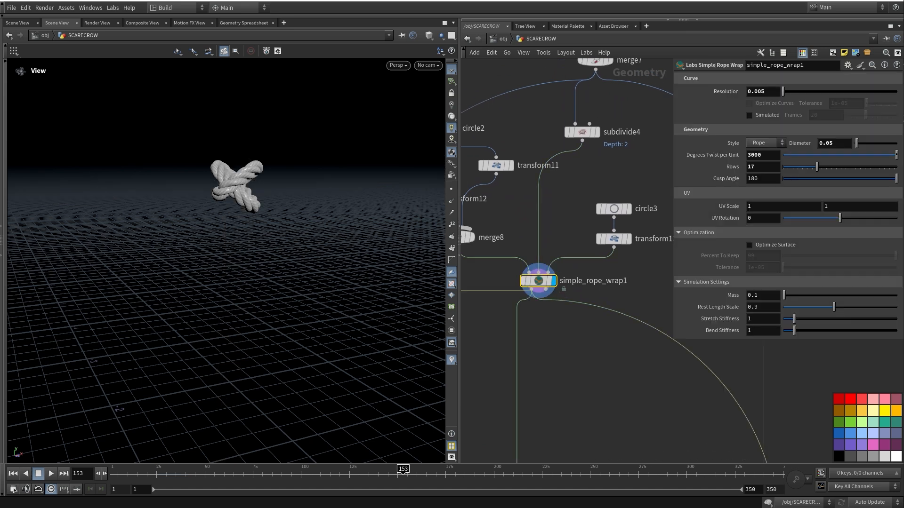
{"action": "middle_click_drag", "start_coordinate": [538, 311], "coordinate": [619, 356]}
{"action": "middle_click_drag", "start_coordinate": [240, 212], "coordinate": [287, 180]}
{"action": "scroll", "coordinate": [295, 181], "scroll_direction": "down", "scroll_amount": 6}
{"action": "left_click", "coordinate": [551, 282]}
{"action": "middle_click_drag", "start_coordinate": [551, 283], "coordinate": [538, 310]}
{"action": "left_click_drag", "start_coordinate": [292, 245], "coordinate": [278, 271]}
{"action": "middle_click_drag", "start_coordinate": [278, 259], "coordinate": [262, 270]}
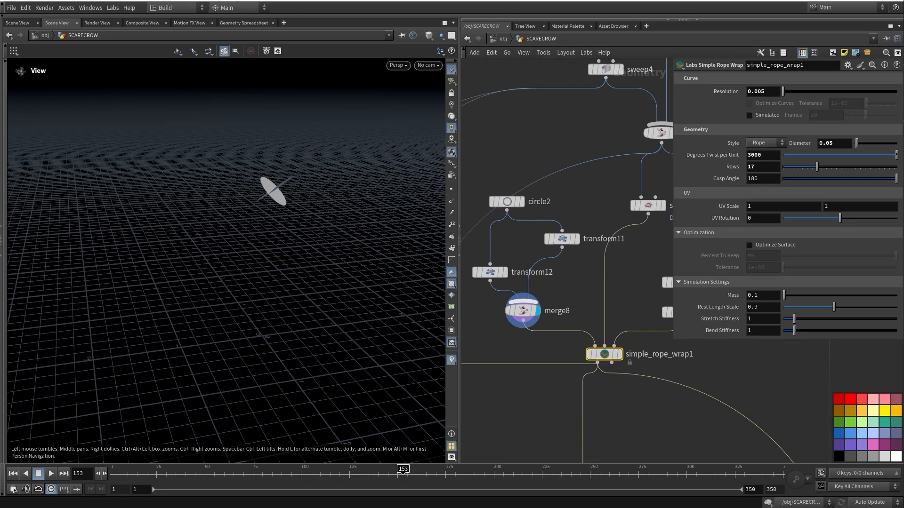
{"action": "middle_click_drag", "start_coordinate": [509, 255], "coordinate": [518, 277]}
{"action": "scroll", "coordinate": [588, 259], "scroll_direction": "down", "scroll_amount": 3}
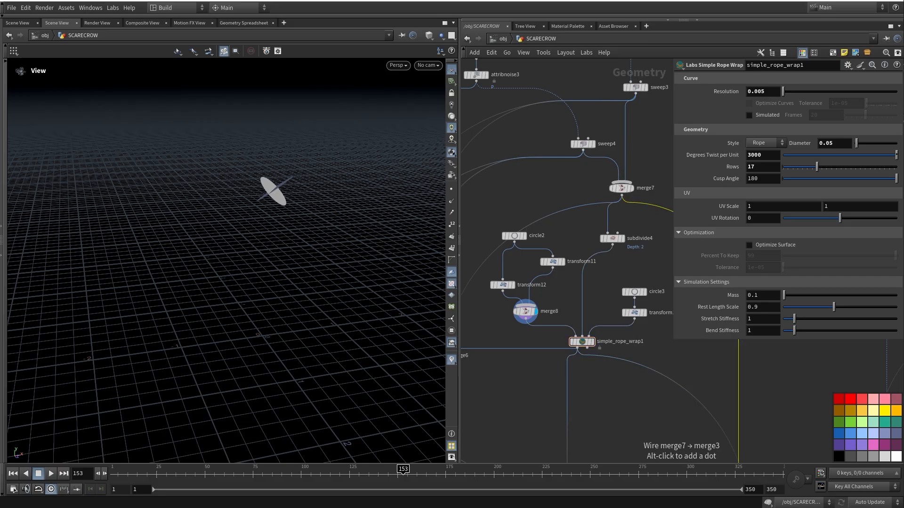
Show merge7's frame as reference, then display simple_rope_wrap1's knot around the cross joint
{"action": "left_click", "coordinate": [634, 200]}
{"action": "left_click_drag", "start_coordinate": [301, 273], "coordinate": [304, 254]}
{"action": "middle_click_drag", "start_coordinate": [304, 255], "coordinate": [276, 272]}
{"action": "right_click_drag", "start_coordinate": [276, 271], "coordinate": [320, 292]}
{"action": "left_click_drag", "start_coordinate": [321, 292], "coordinate": [273, 280]}
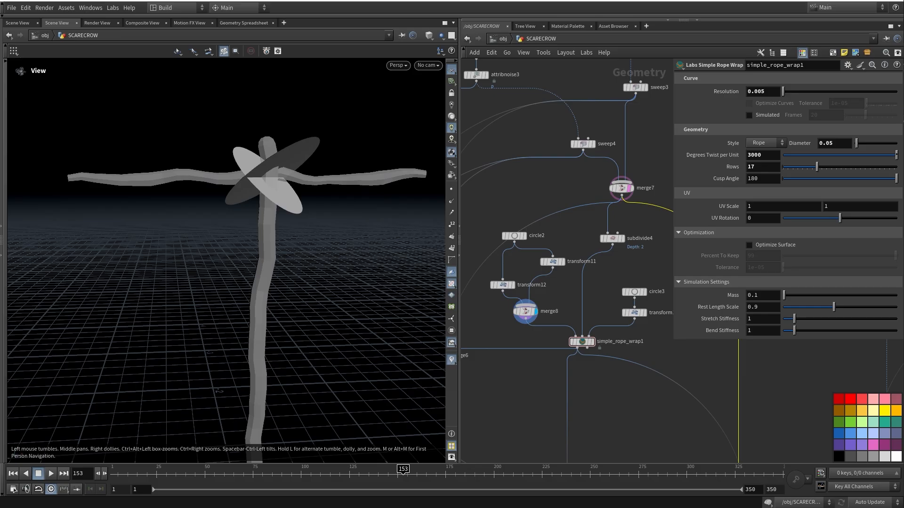
{"action": "middle_click_drag", "start_coordinate": [584, 343], "coordinate": [560, 313]}
{"action": "left_click", "coordinate": [568, 311]}
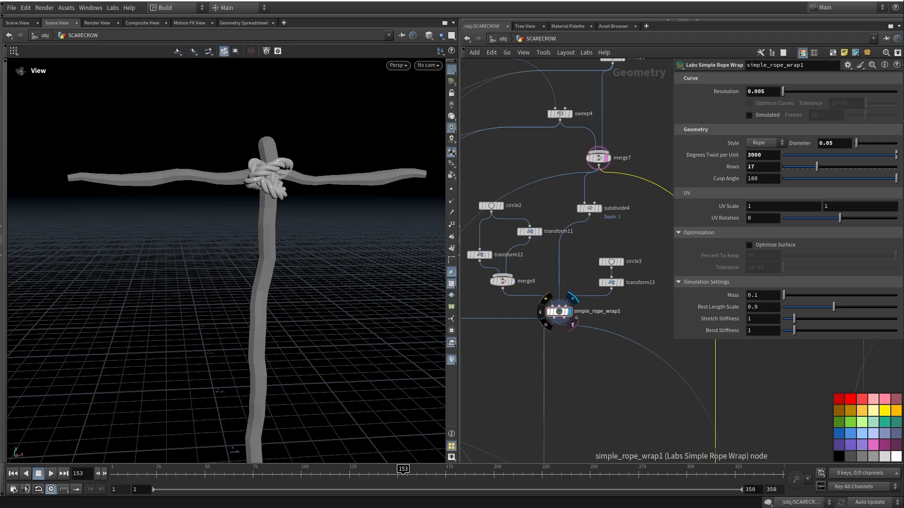
{"action": "left_click", "coordinate": [559, 313]}
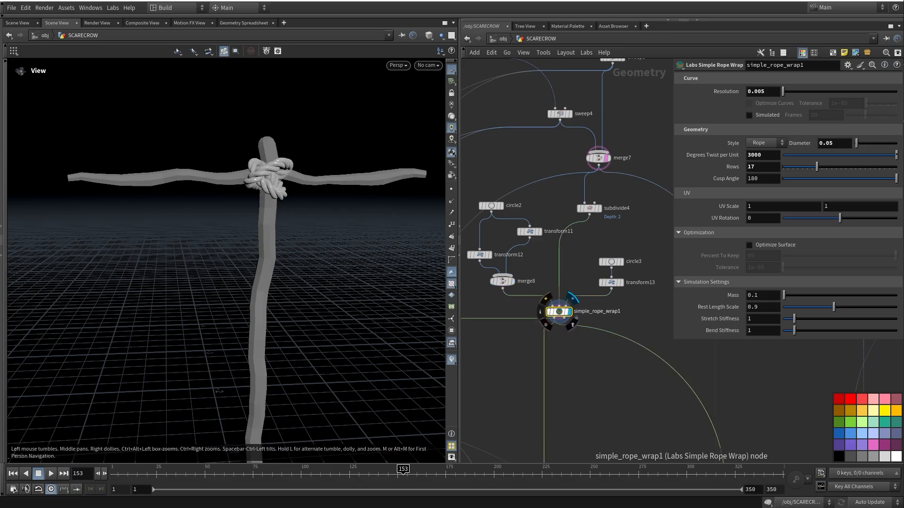
{"action": "left_click_drag", "start_coordinate": [263, 254], "coordinate": [225, 276]}
{"action": "middle_click_drag", "start_coordinate": [532, 286], "coordinate": [506, 295]}
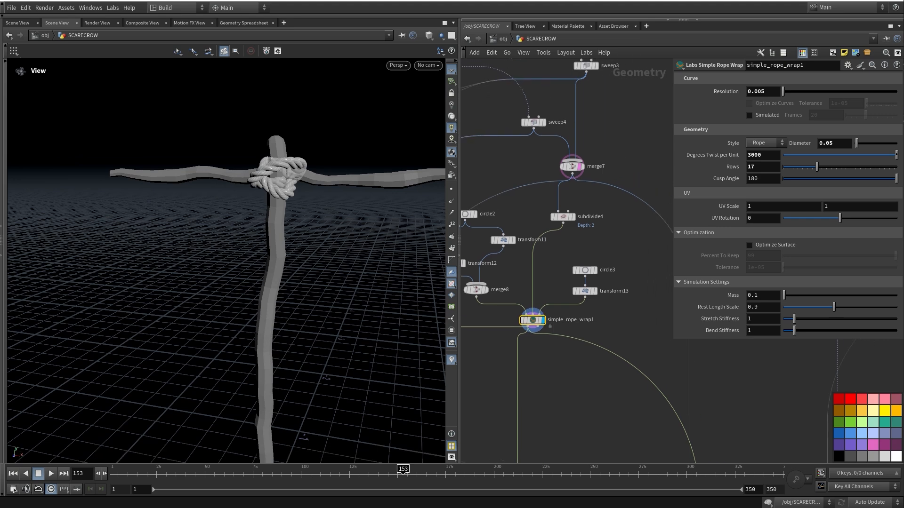
{"action": "left_click_drag", "start_coordinate": [245, 254], "coordinate": [214, 191]}
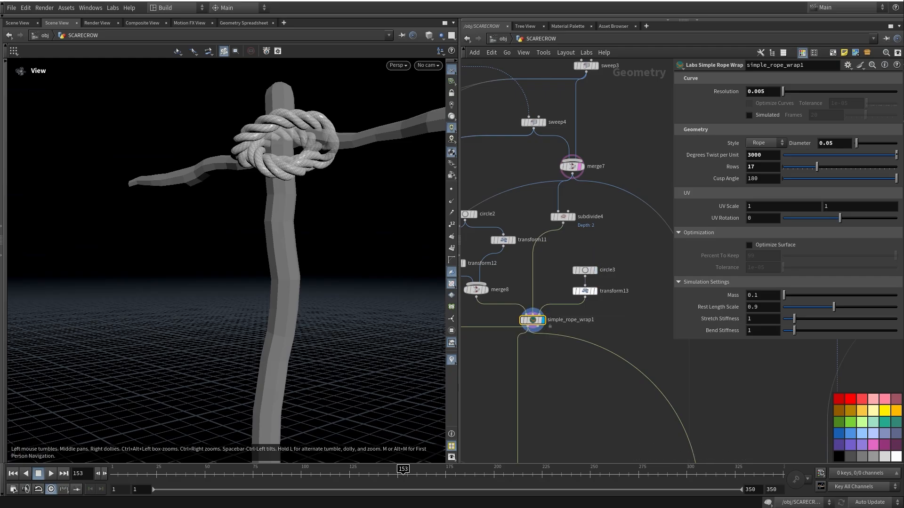
Cut transform13's old link and wire it into simple_rope_wrap1's profile input
{"action": "key", "text": "y"}
{"action": "left_click_drag", "start_coordinate": [559, 285], "coordinate": [571, 317]}
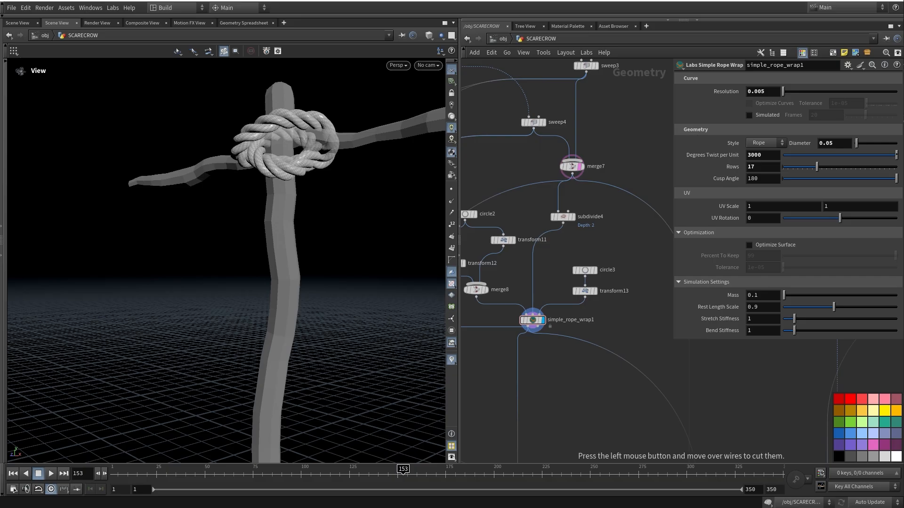
{"action": "middle_click_drag", "start_coordinate": [571, 306], "coordinate": [567, 321]}
{"action": "left_click_drag", "start_coordinate": [330, 245], "coordinate": [372, 270]}
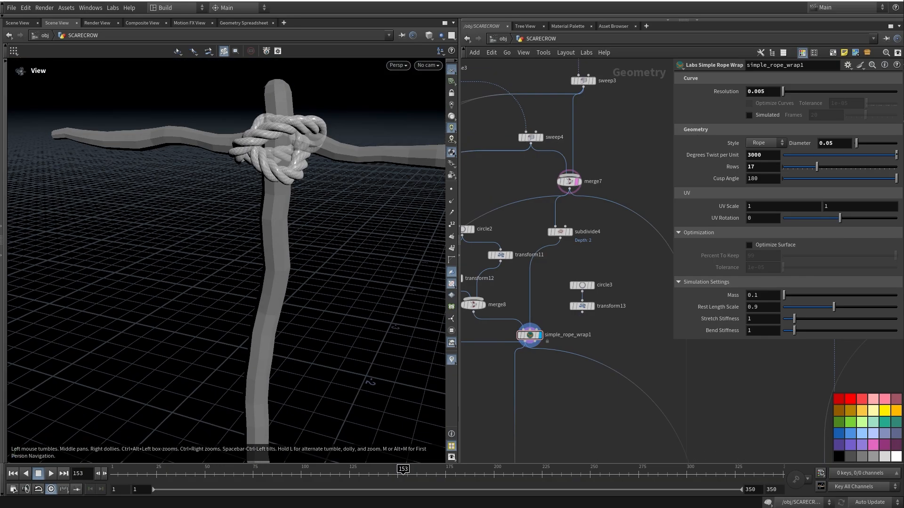
{"action": "scroll", "coordinate": [571, 324], "scroll_direction": "up", "scroll_amount": 3}
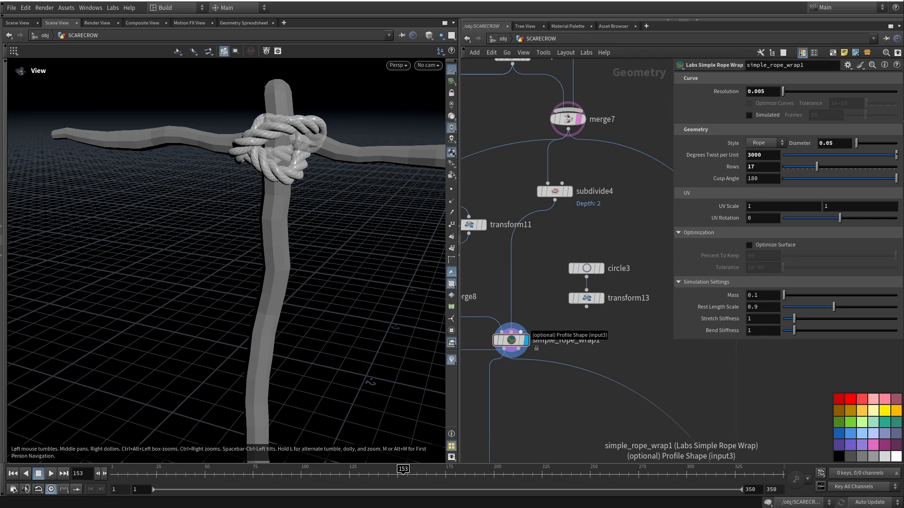
{"action": "left_click_drag", "start_coordinate": [586, 307], "coordinate": [521, 333]}
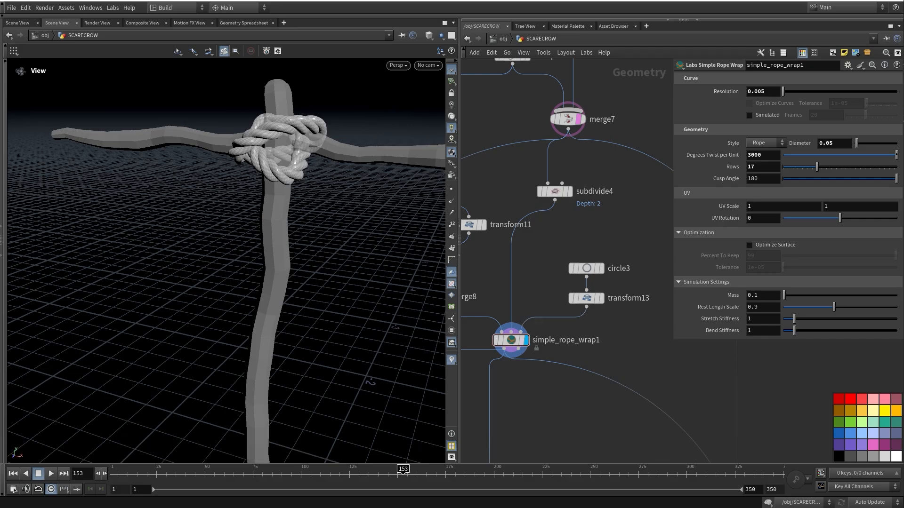
{"action": "middle_click_drag", "start_coordinate": [595, 283], "coordinate": [592, 295]}
{"action": "left_click_drag", "start_coordinate": [283, 226], "coordinate": [339, 278]}
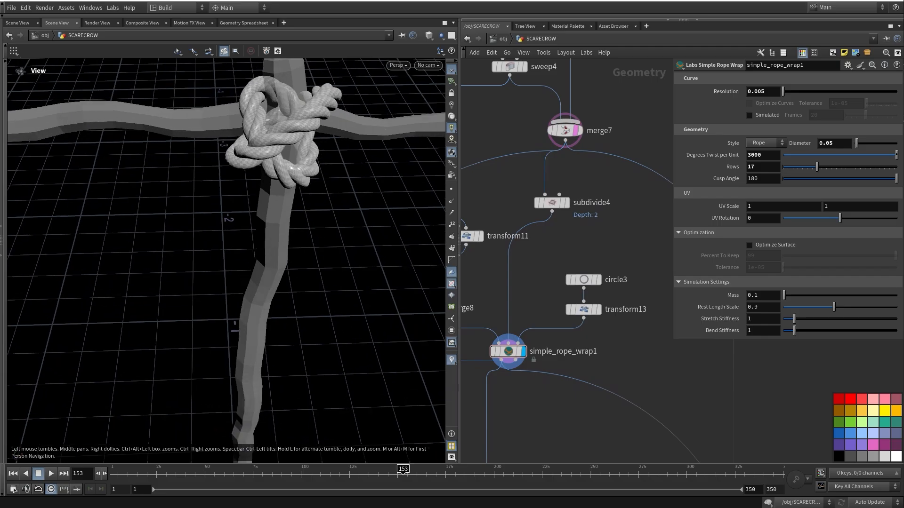
{"action": "middle_click_drag", "start_coordinate": [588, 302], "coordinate": [591, 307]}
Switch simple_rope_wrap1's Style to Custom, then back to the braided Rope style
{"action": "left_click", "coordinate": [510, 357]}
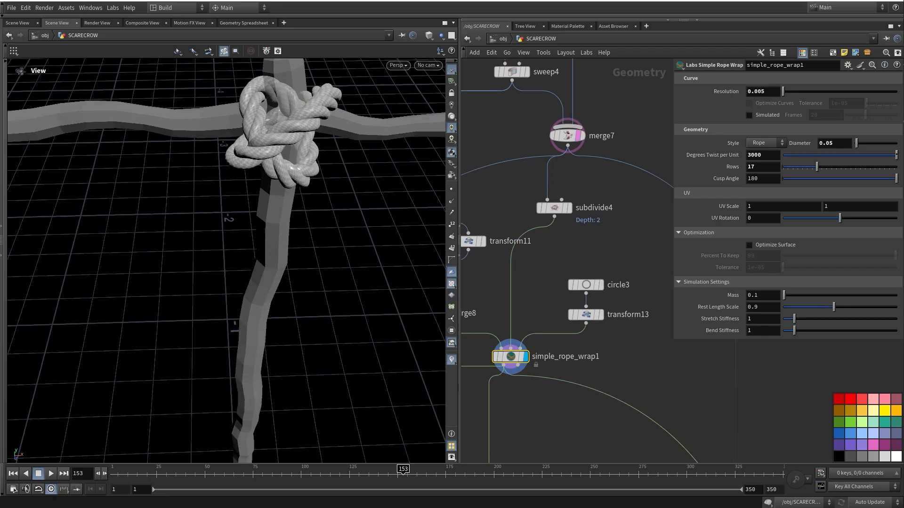
{"action": "left_click", "coordinate": [765, 142]}
{"action": "left_click", "coordinate": [760, 170]}
{"action": "left_click", "coordinate": [765, 142]}
{"action": "left_click", "coordinate": [760, 160]}
Delete the unused circle3 and transform13 profile nodes
{"action": "left_click_drag", "start_coordinate": [226, 264], "coordinate": [240, 212]}
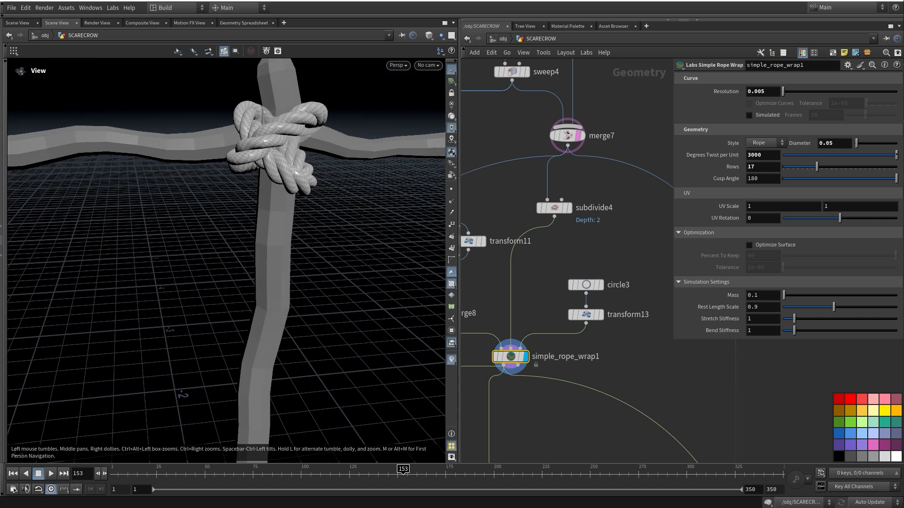
{"action": "left_click_drag", "start_coordinate": [551, 264], "coordinate": [617, 330]}
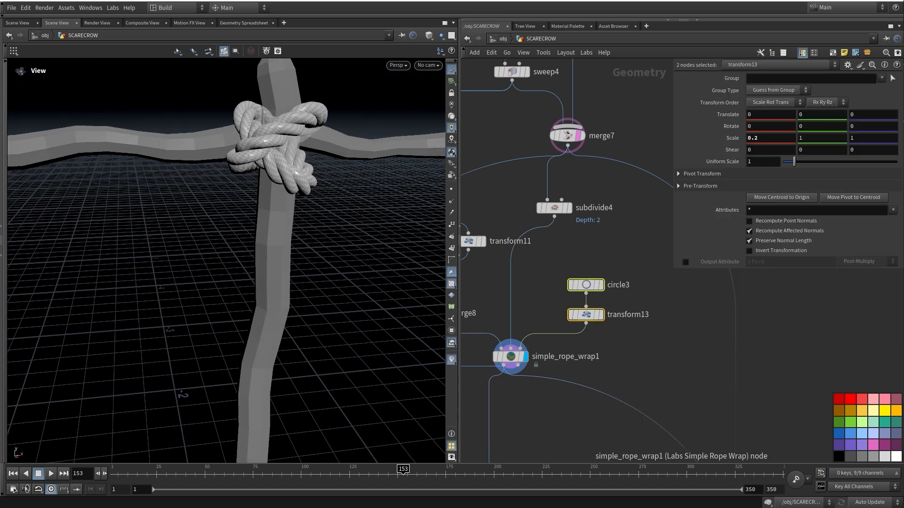
{"action": "key", "text": "Delete"}
Save the scene as halloween_2025_01.hip
{"action": "middle_click_drag", "start_coordinate": [562, 334], "coordinate": [549, 190]}
{"action": "scroll", "coordinate": [543, 242], "scroll_direction": "down", "scroll_amount": 3}
{"action": "key", "text": "ctrl+s"}
{"action": "middle_click_drag", "start_coordinate": [559, 360], "coordinate": [583, 247]}
{"action": "scroll", "coordinate": [568, 245], "scroll_direction": "down", "scroll_amount": 4}
Check the trail2, trail3 and trail4 rope results and the bare scarecrow at null13, realigning null9
{"action": "scroll", "coordinate": [508, 357], "scroll_direction": "up", "scroll_amount": 4}
{"action": "left_click", "coordinate": [521, 228]}
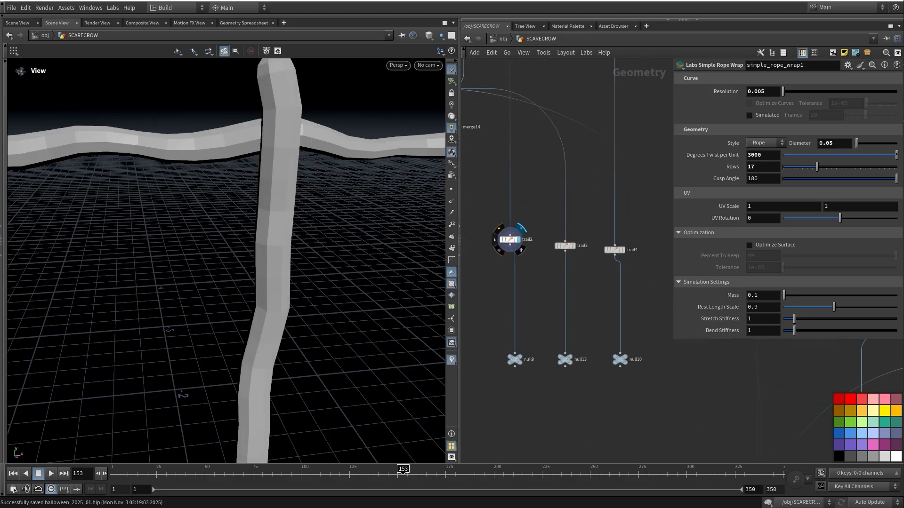
{"action": "left_click", "coordinate": [577, 234]}
{"action": "middle_click_drag", "start_coordinate": [582, 245], "coordinate": [570, 187]}
{"action": "left_click", "coordinate": [597, 233]}
{"action": "middle_click_drag", "start_coordinate": [570, 295], "coordinate": [589, 305]}
{"action": "left_click", "coordinate": [545, 294]}
{"action": "middle_click_drag", "start_coordinate": [535, 305], "coordinate": [600, 319]}
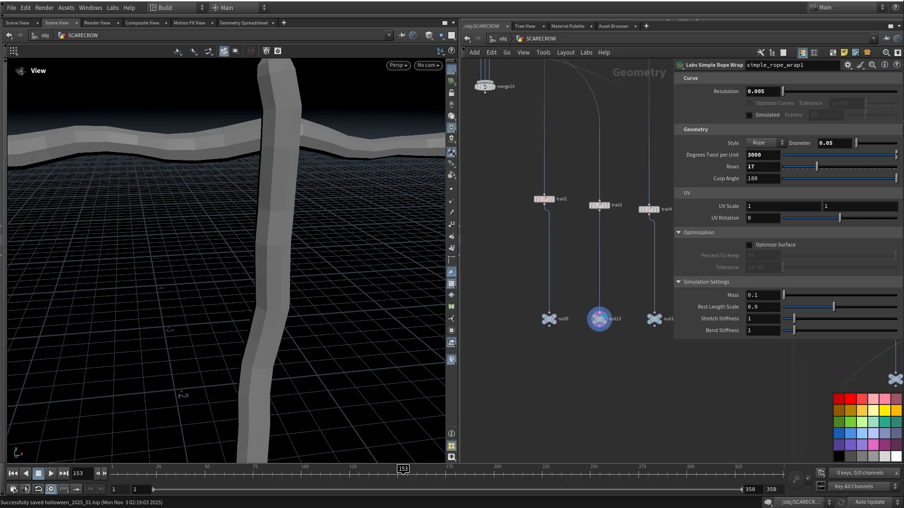
{"action": "left_click_drag", "start_coordinate": [549, 319], "coordinate": [544, 320]}
{"action": "mouse_move", "coordinate": [610, 355]}
{"action": "middle_mouse_down"}
{"action": "mouse_move", "coordinate": [546, 365]}
{"action": "mouse_move", "coordinate": [622, 352]}
{"action": "middle_mouse_up"}
Survey the node network and select curve3 to see the shirt outline
{"action": "scroll", "coordinate": [547, 364], "scroll_direction": "down", "scroll_amount": 2}
{"action": "scroll", "coordinate": [550, 378], "scroll_direction": "down", "scroll_amount": 6}
{"action": "middle_click_drag", "start_coordinate": [551, 378], "coordinate": [579, 347]}
{"action": "scroll", "coordinate": [579, 347], "scroll_direction": "up", "scroll_amount": 3}
{"action": "scroll", "coordinate": [563, 265], "scroll_direction": "up", "scroll_amount": 5}
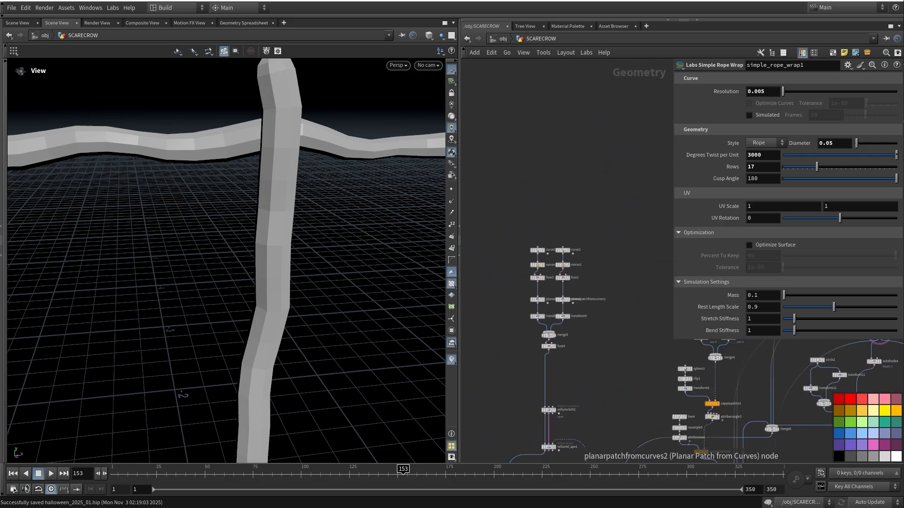
{"action": "middle_click_drag", "start_coordinate": [563, 264], "coordinate": [591, 265]}
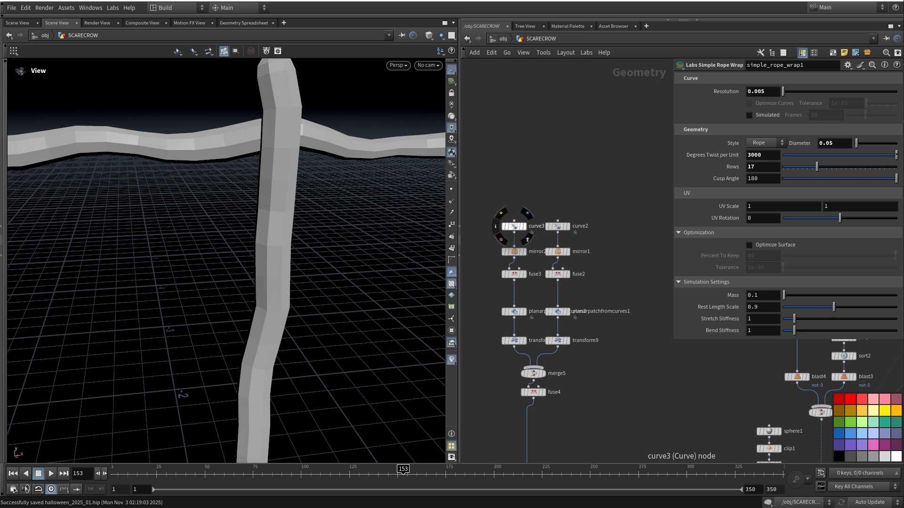
{"action": "left_click", "coordinate": [513, 226]}
{"action": "scroll", "coordinate": [283, 229], "scroll_direction": "down", "scroll_amount": 8}
{"action": "left_click_drag", "start_coordinate": [283, 229], "coordinate": [257, 240]}
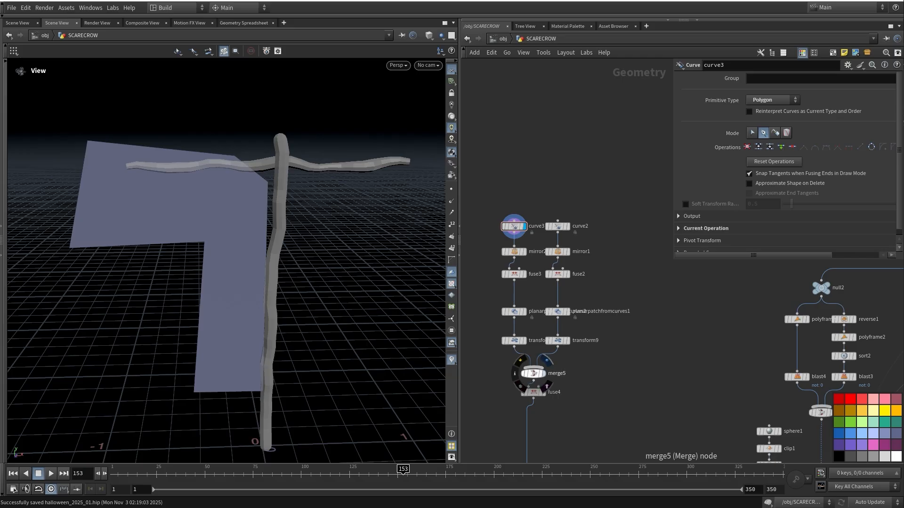
Display both shirt halves from merge5 and view them near-frontally
{"action": "left_click", "coordinate": [544, 373]}
{"action": "middle_click_drag", "start_coordinate": [544, 373], "coordinate": [528, 262]}
{"action": "mouse_move", "coordinate": [235, 226]}
{"action": "left_mouse_down"}
{"action": "mouse_move", "coordinate": [301, 292]}
{"action": "mouse_move", "coordinate": [235, 212]}
{"action": "left_mouse_up"}
{"action": "middle_click_drag", "start_coordinate": [522, 281], "coordinate": [517, 250]}
{"action": "left_click_drag", "start_coordinate": [283, 254], "coordinate": [219, 277]}
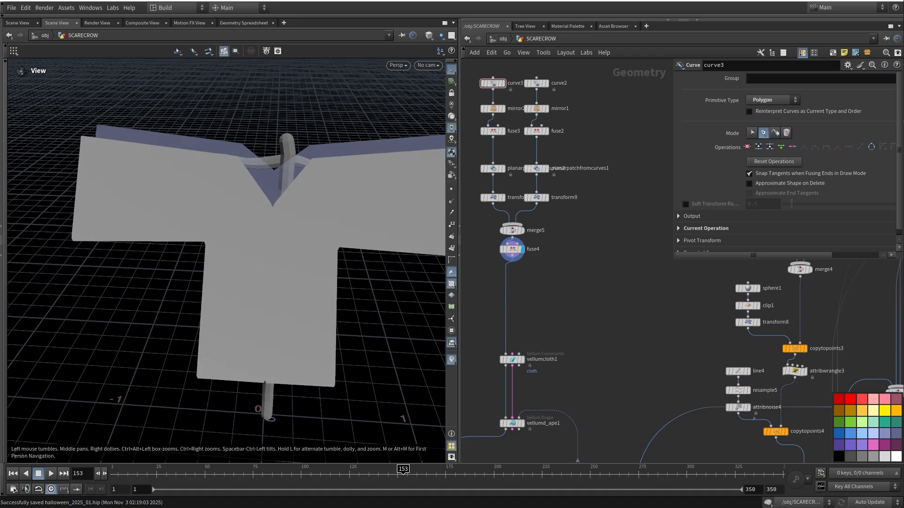
Display the shirt as Vellum cloth from vellumcloth1, then cook the Vellum drape node
{"action": "middle_click_drag", "start_coordinate": [532, 360], "coordinate": [553, 261]}
{"action": "left_click", "coordinate": [522, 281]}
{"action": "left_click_drag", "start_coordinate": [226, 254], "coordinate": [283, 262]}
{"action": "left_click", "coordinate": [530, 313]}
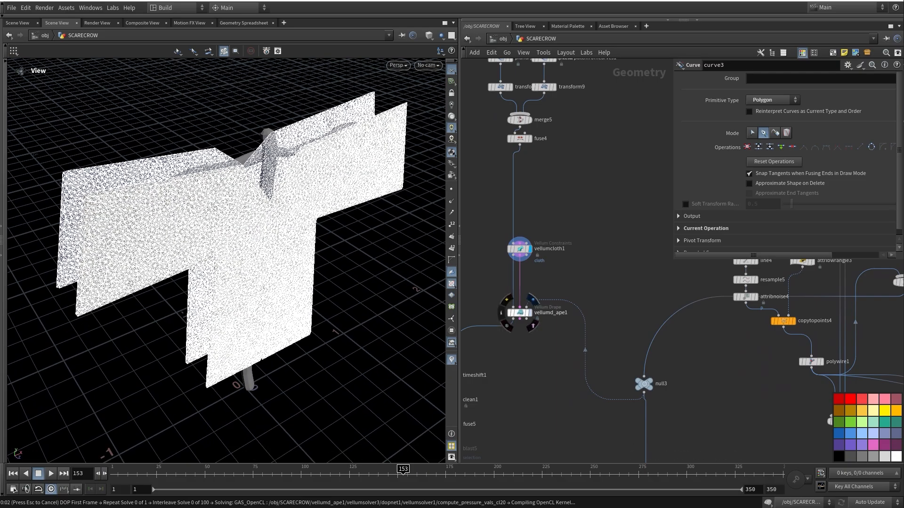
Rewind to the first frame and orbit around the draping scarecrow frame
{"action": "left_click", "coordinate": [13, 473]}
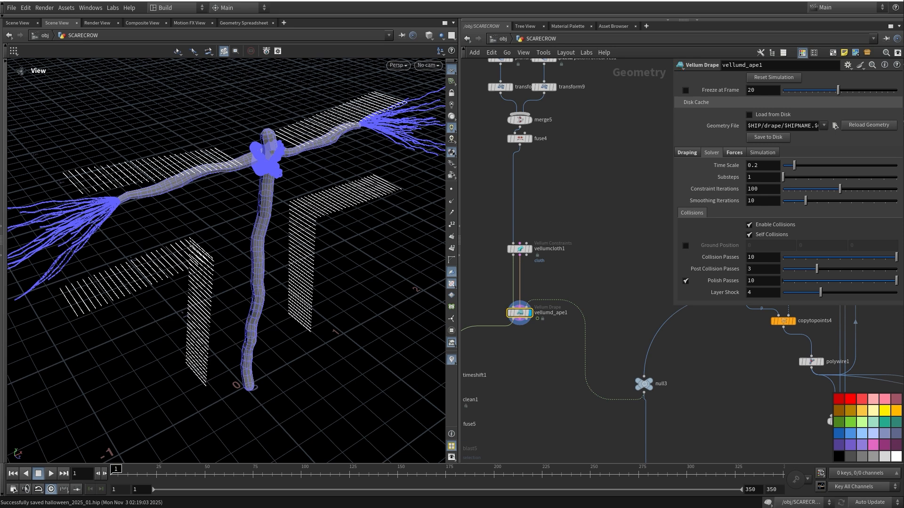
{"action": "left_click_drag", "start_coordinate": [226, 283], "coordinate": [191, 268]}
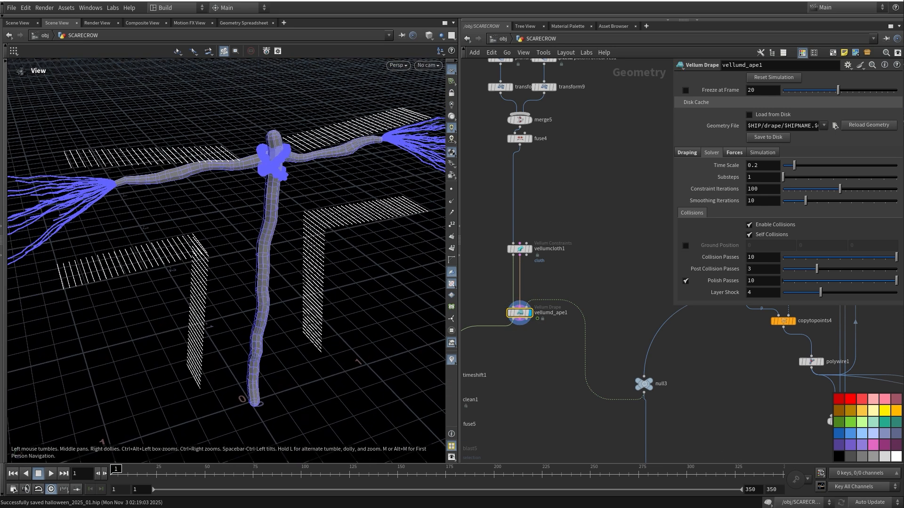
{"action": "mouse_move", "coordinate": [520, 313]}
{"action": "scroll", "coordinate": [786, 226], "scroll_direction": "down", "scroll_amount": 5}
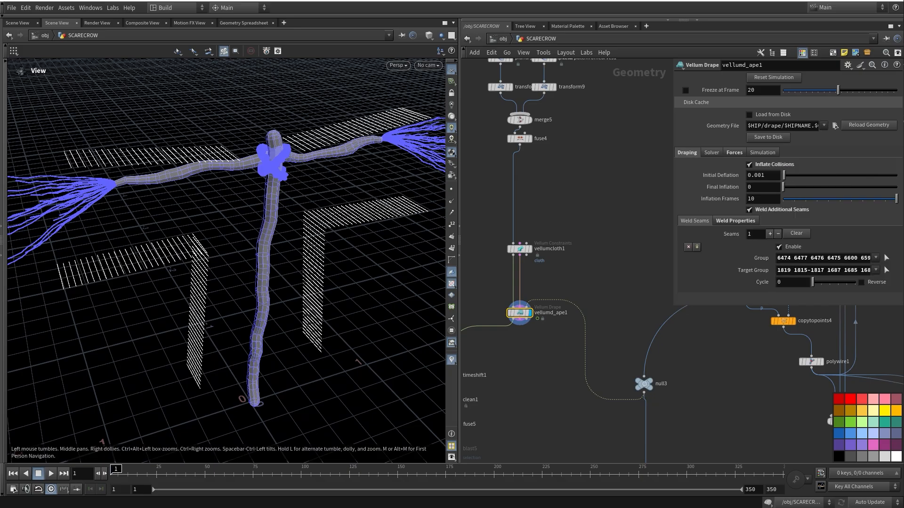
{"action": "left_click_drag", "start_coordinate": [226, 254], "coordinate": [257, 280]}
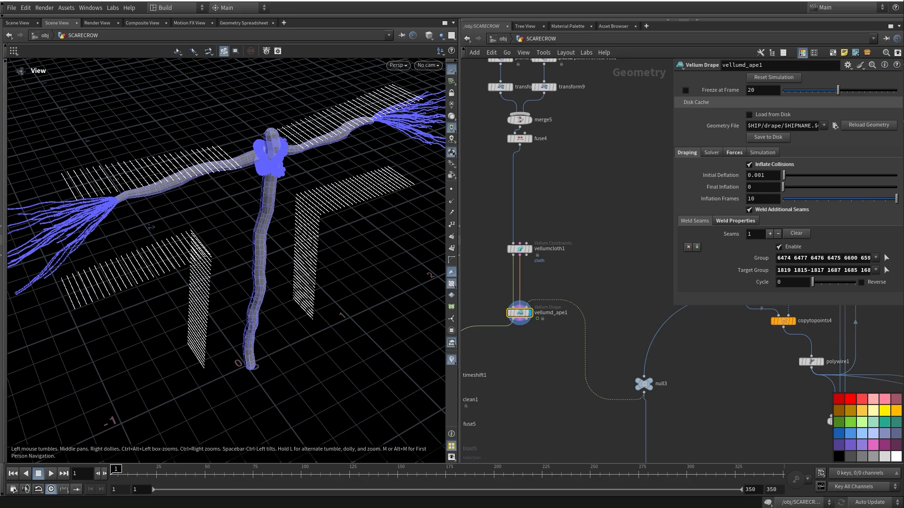
{"action": "middle_click_drag", "start_coordinate": [504, 374], "coordinate": [575, 301]}
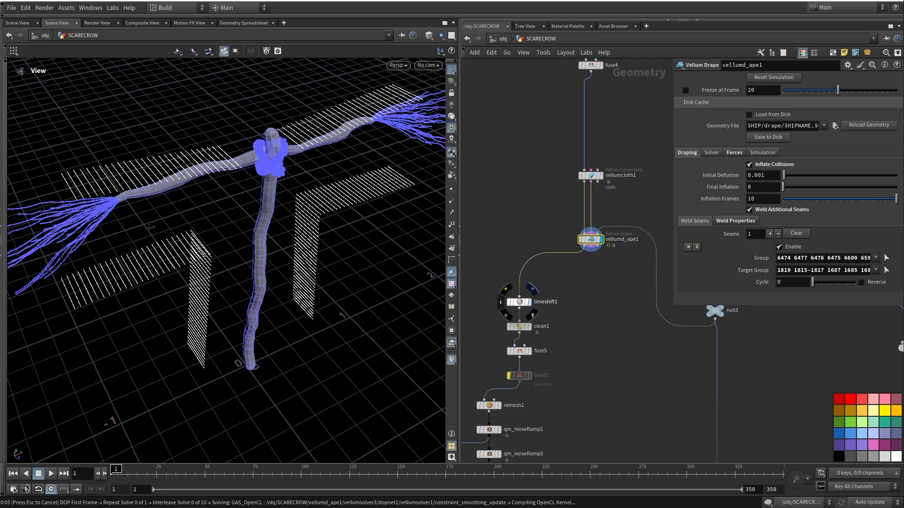
Stop the running cloth simulation with Esc and redisplay the Vellum drape result
{"action": "key", "text": "Escape"}
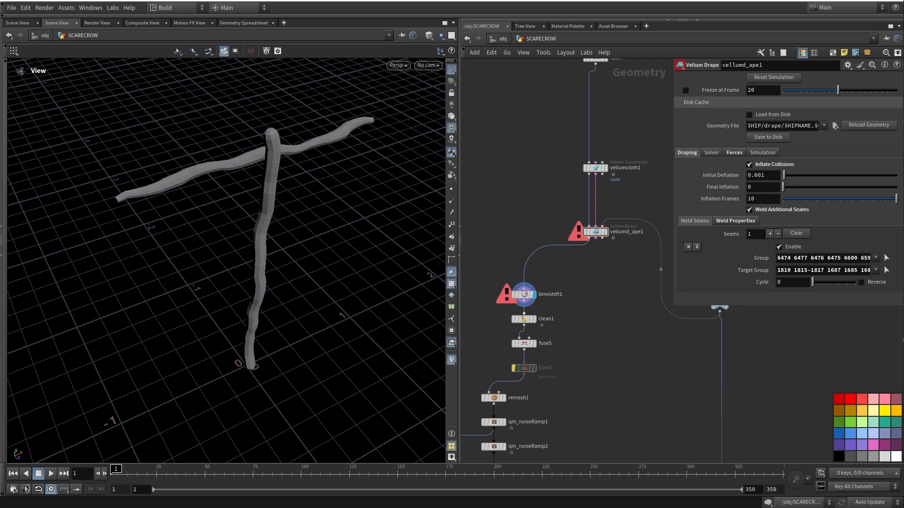
{"action": "middle_click_drag", "start_coordinate": [534, 319], "coordinate": [549, 262]}
{"action": "mouse_move", "coordinate": [547, 262]}
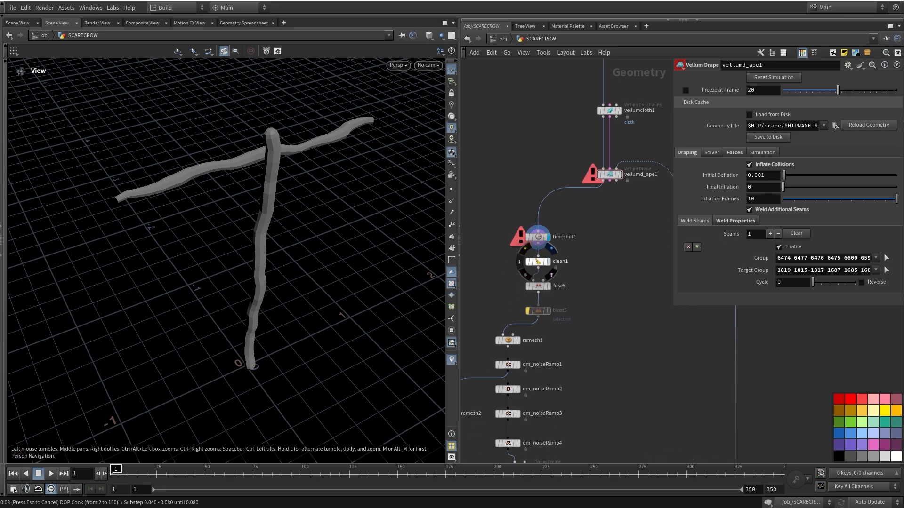
{"action": "middle_click_drag", "start_coordinate": [538, 261], "coordinate": [516, 315]}
{"action": "left_click", "coordinate": [597, 229]}
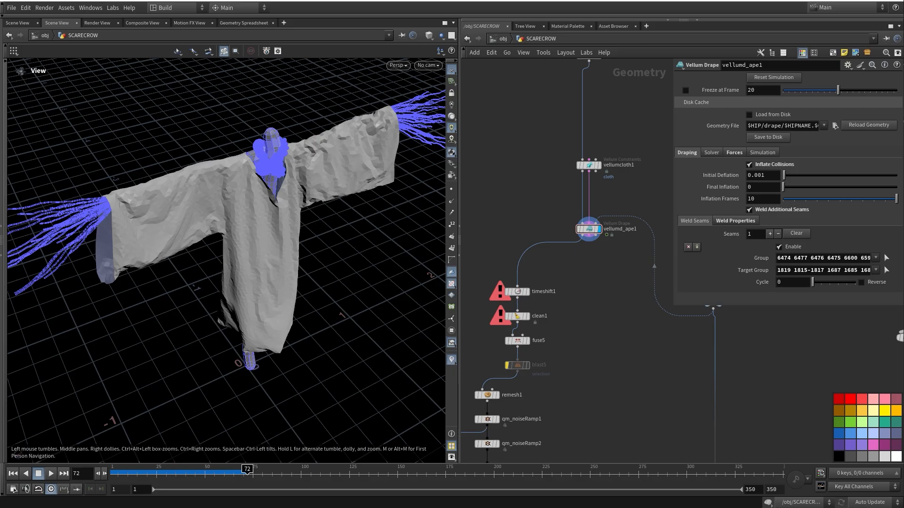
Orbit to a low front view and scrub the cloth simulation forward to frame 96
{"action": "left_click_drag", "start_coordinate": [313, 236], "coordinate": [284, 163]}
{"action": "left_click_drag", "start_coordinate": [248, 473], "coordinate": [299, 472]}
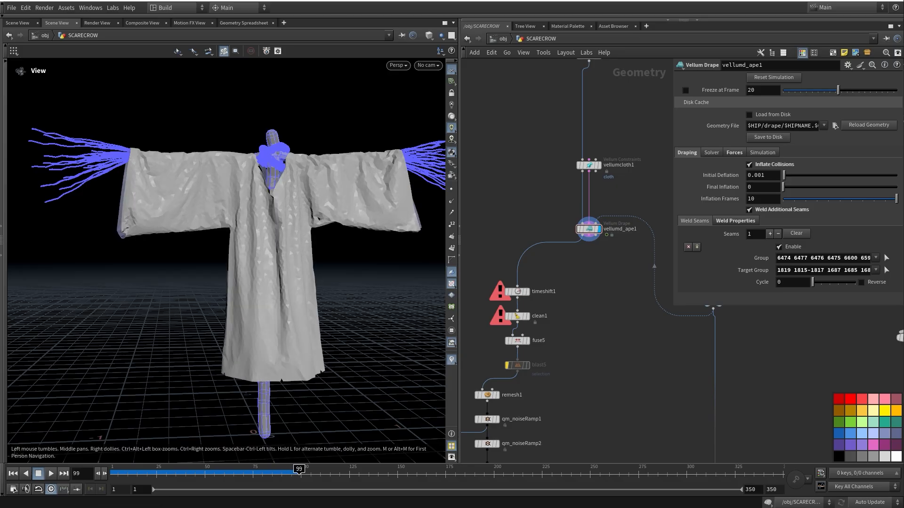
{"action": "left_click_drag", "start_coordinate": [141, 472], "coordinate": [350, 473]}
{"action": "mouse_move", "coordinate": [518, 289]}
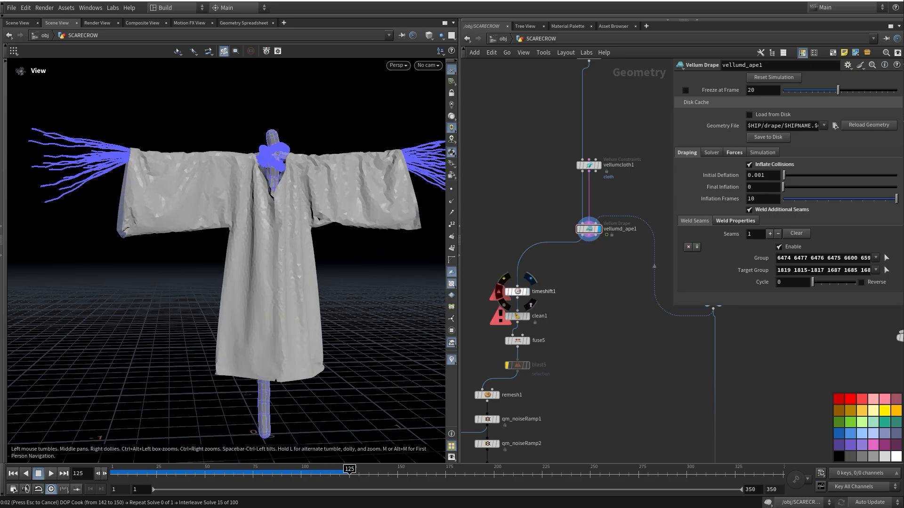
Step the display through timeshift1, clean1 and fuse5, checking the fuse5 and clean1 settings
{"action": "left_click", "coordinate": [518, 291]}
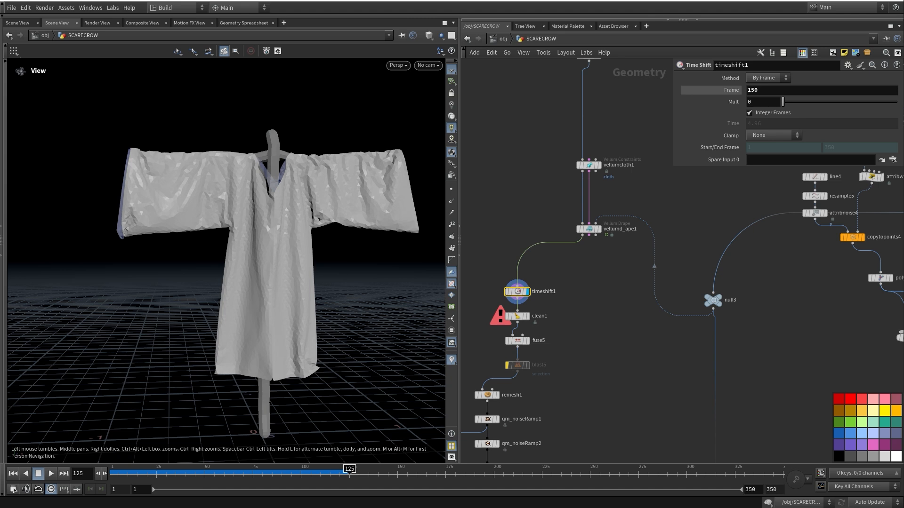
{"action": "mouse_move", "coordinate": [517, 316]}
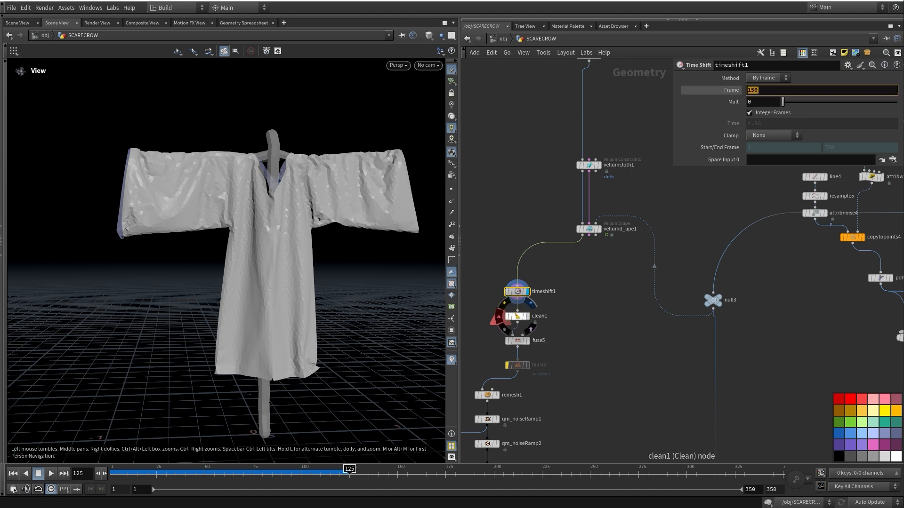
{"action": "left_click", "coordinate": [532, 304]}
{"action": "middle_click_drag", "start_coordinate": [540, 354], "coordinate": [550, 294]}
{"action": "left_click", "coordinate": [530, 284]}
{"action": "left_click", "coordinate": [517, 296]}
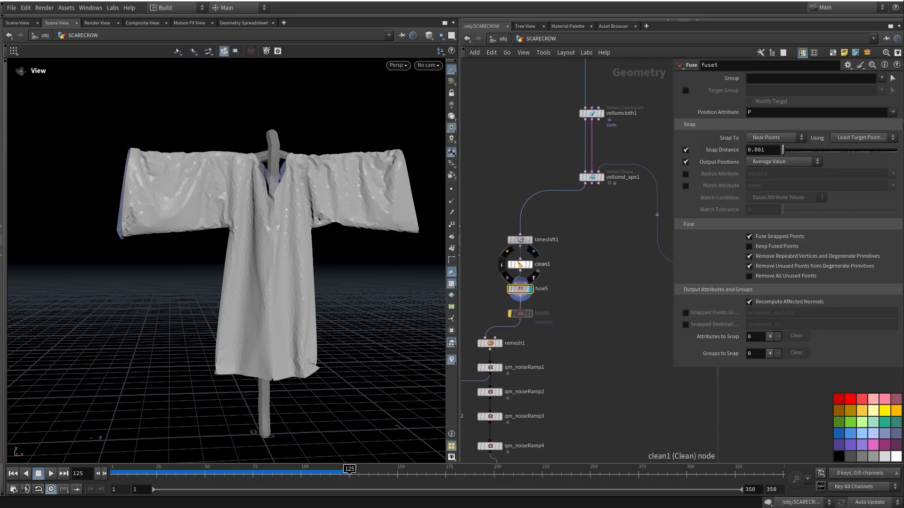
{"action": "left_click", "coordinate": [519, 264]}
Display remesh1 and orbit around the remeshed shirt
{"action": "middle_click_drag", "start_coordinate": [622, 262], "coordinate": [623, 170]}
{"action": "scroll", "coordinate": [627, 248], "scroll_direction": "down", "scroll_amount": 3}
{"action": "scroll", "coordinate": [572, 130], "scroll_direction": "up", "scroll_amount": 4}
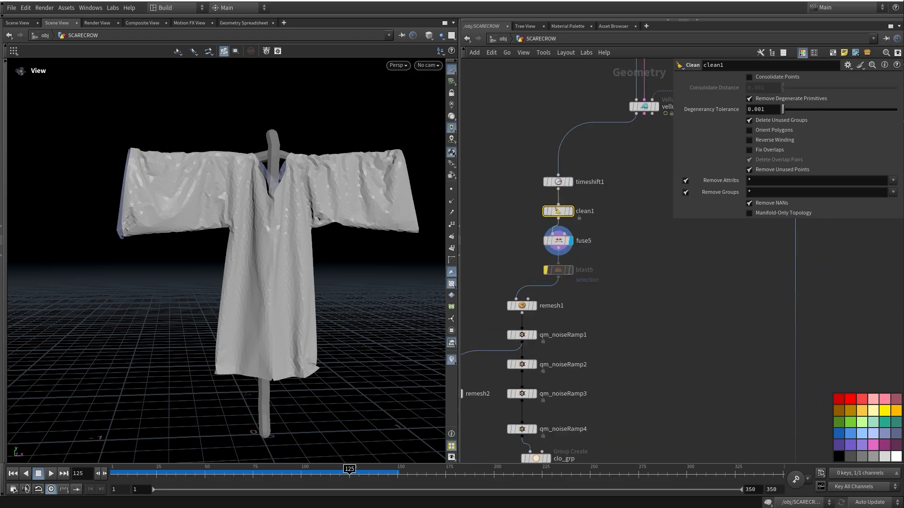
{"action": "middle_click_drag", "start_coordinate": [607, 292], "coordinate": [583, 261]}
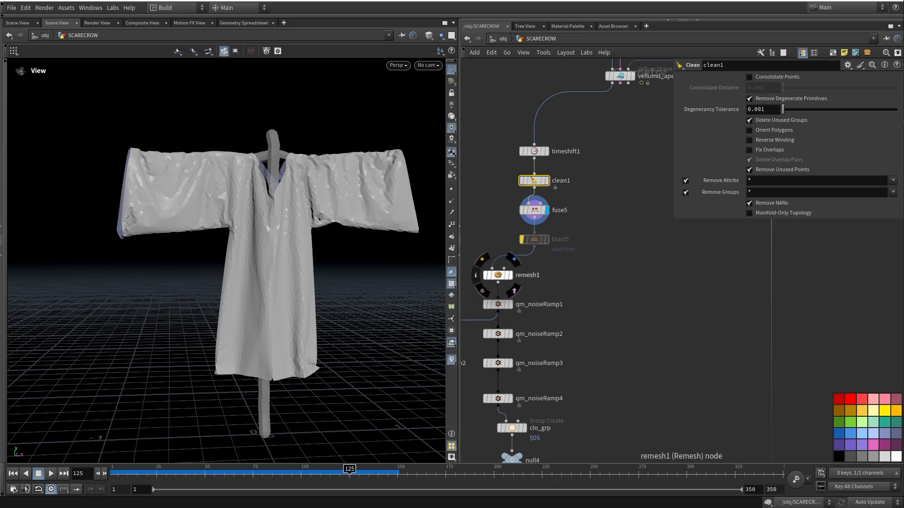
{"action": "left_click", "coordinate": [511, 275]}
{"action": "middle_click_drag", "start_coordinate": [527, 283], "coordinate": [529, 289]}
{"action": "left_click_drag", "start_coordinate": [273, 255], "coordinate": [302, 278]}
Switch the viewport to Flat Wire Shaded and zoom in on the shirt's dense mesh
{"action": "left_click", "coordinate": [428, 36]}
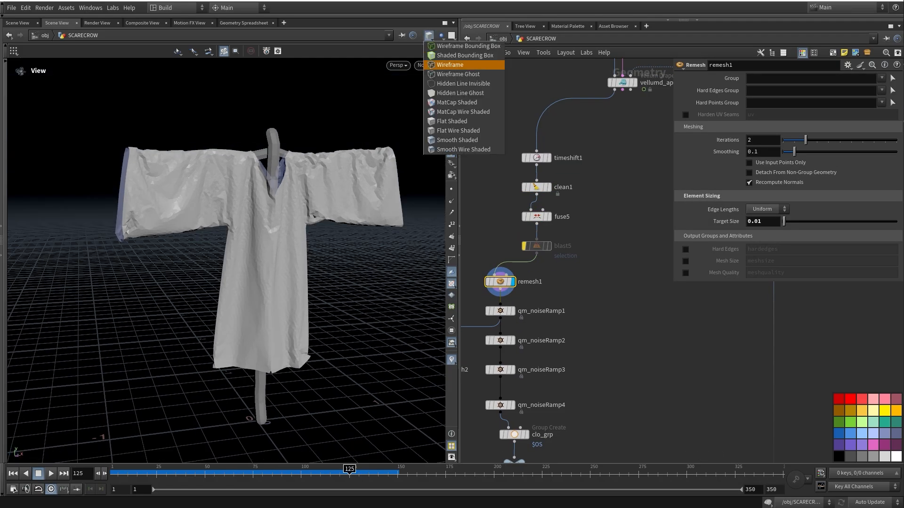
{"action": "left_click", "coordinate": [447, 131]}
{"action": "left_click_drag", "start_coordinate": [362, 184], "coordinate": [325, 200]}
{"action": "right_click_drag", "start_coordinate": [209, 209], "coordinate": [274, 234]}
{"action": "middle_click_drag", "start_coordinate": [588, 306], "coordinate": [622, 227]}
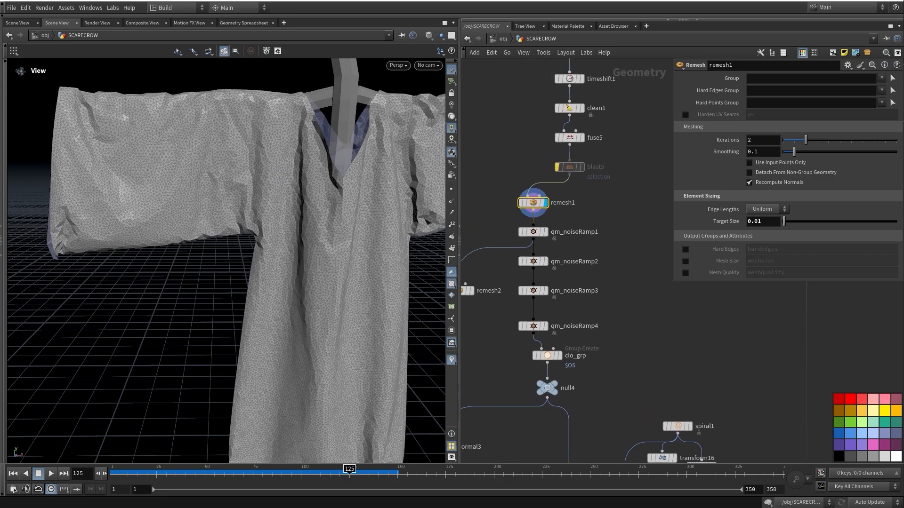
Display the hole cutting of qm_noiseRamp1, then qm_noiseRamp4, framing both sleeves
{"action": "left_click", "coordinate": [534, 232]}
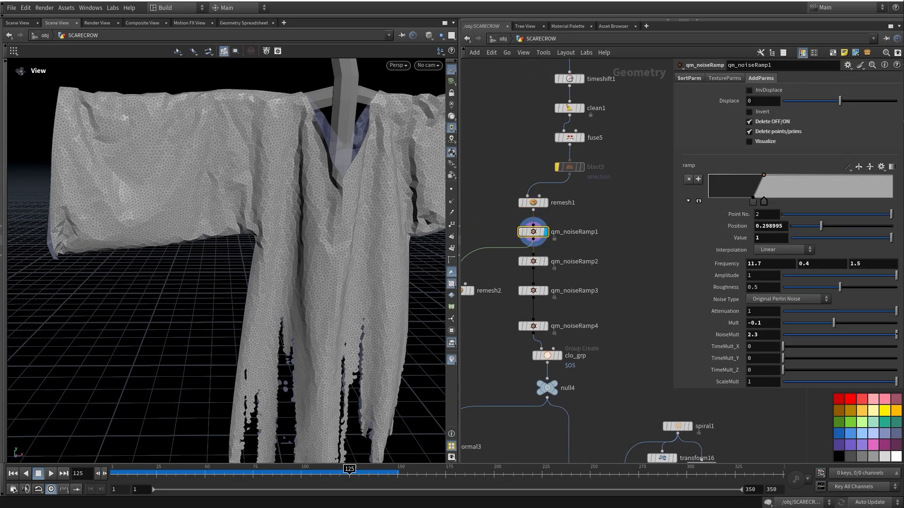
{"action": "middle_click_drag", "start_coordinate": [534, 232], "coordinate": [537, 193]}
{"action": "right_click_drag", "start_coordinate": [282, 235], "coordinate": [212, 210]}
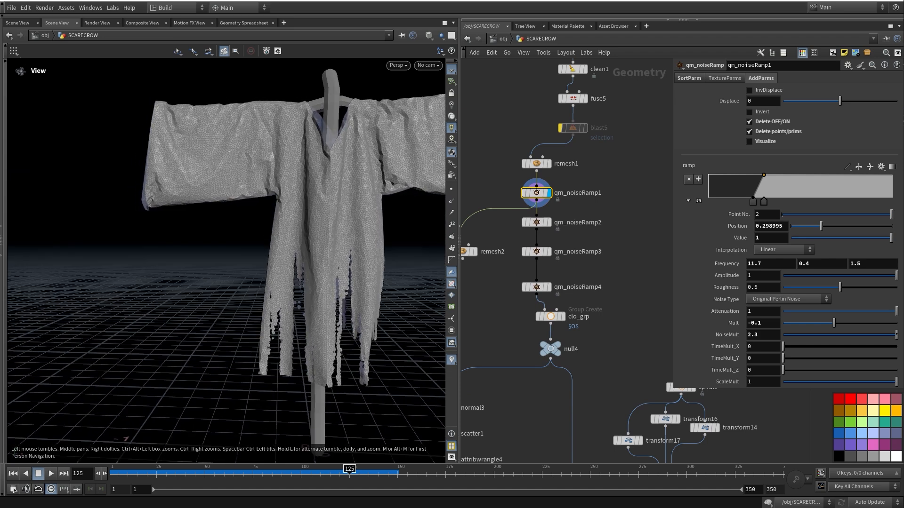
{"action": "left_click", "coordinate": [537, 287]}
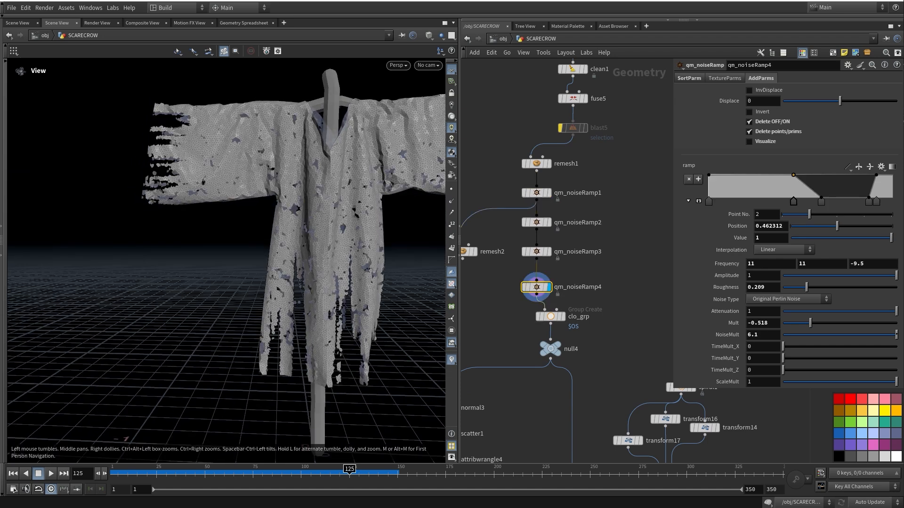
{"action": "left_click_drag", "start_coordinate": [236, 226], "coordinate": [268, 254]}
{"action": "middle_click_drag", "start_coordinate": [269, 254], "coordinate": [222, 284]}
{"action": "left_click_drag", "start_coordinate": [222, 285], "coordinate": [252, 254]}
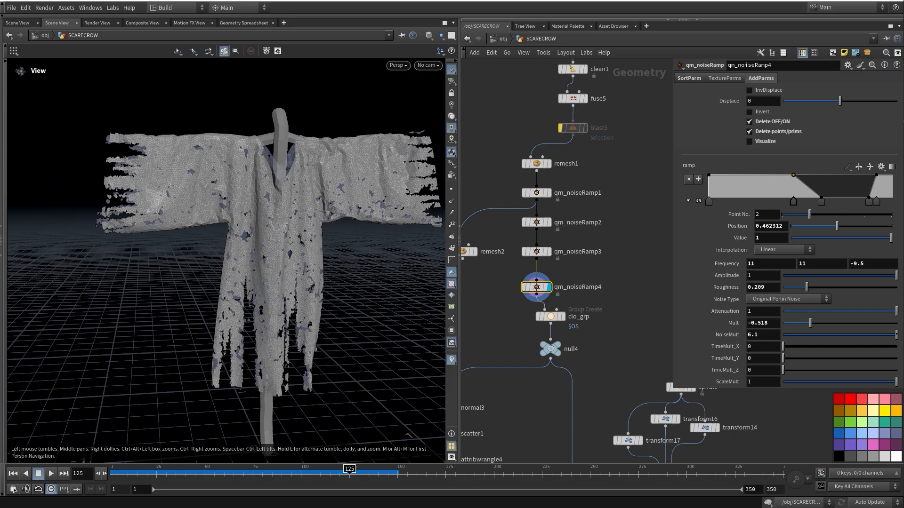
Display the finished tattered shirt at null4
{"action": "middle_click_drag", "start_coordinate": [504, 302], "coordinate": [546, 307]}
{"action": "middle_click_drag", "start_coordinate": [591, 355], "coordinate": [545, 244]}
{"action": "left_click", "coordinate": [589, 307]}
{"action": "scroll", "coordinate": [565, 245], "scroll_direction": "down", "scroll_amount": 5}
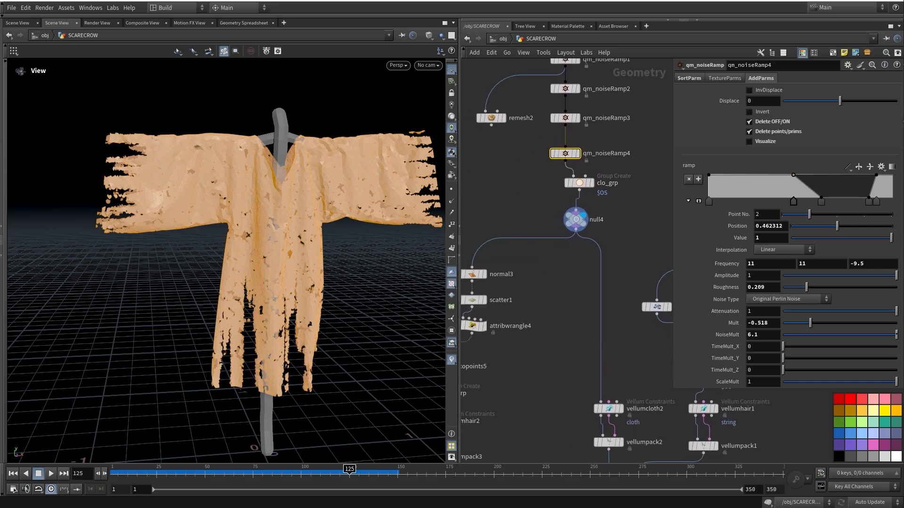
Display normal3, then copytopoints5 to show straw strands scattered around the pole
{"action": "scroll", "coordinate": [568, 228], "scroll_direction": "up", "scroll_amount": 3}
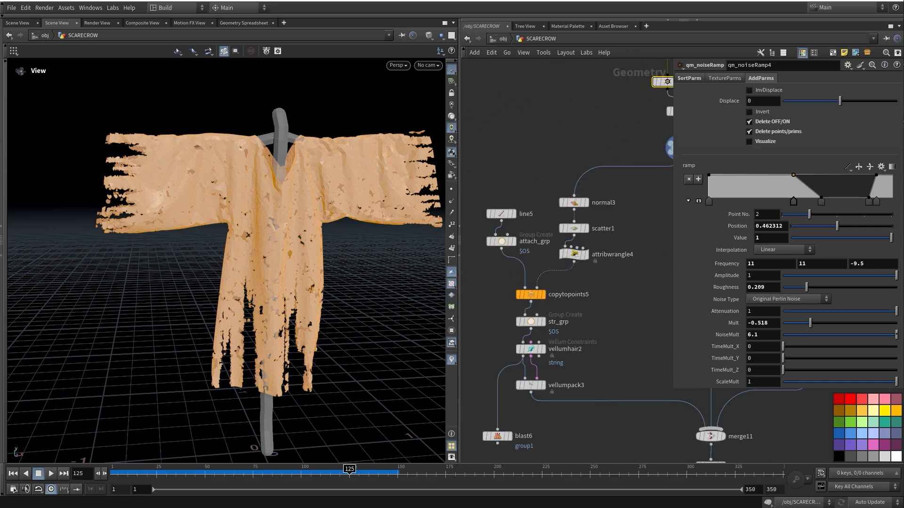
{"action": "left_click", "coordinate": [586, 202]}
{"action": "middle_click_drag", "start_coordinate": [587, 203], "coordinate": [565, 167]}
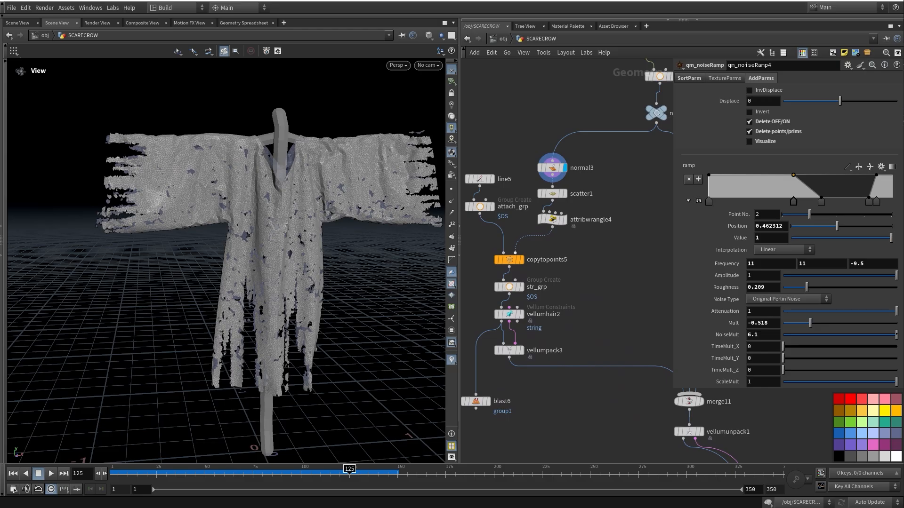
{"action": "left_click", "coordinate": [521, 259]}
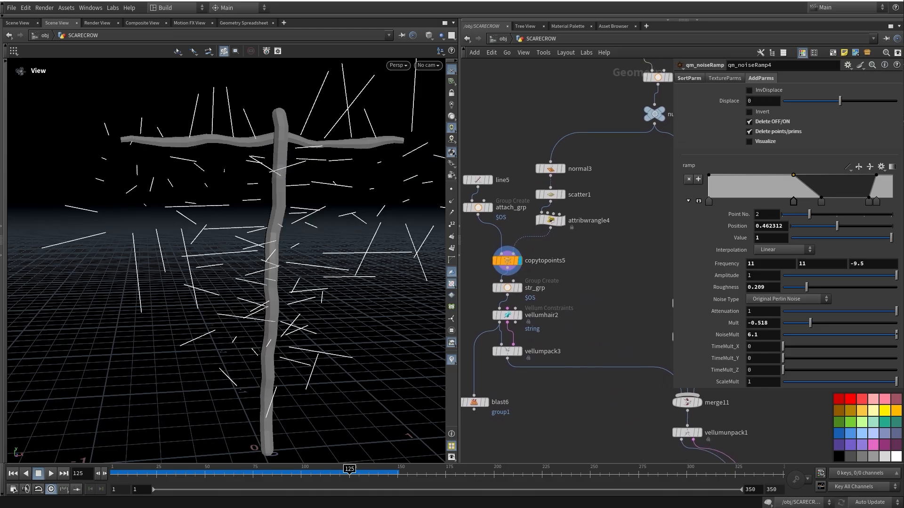
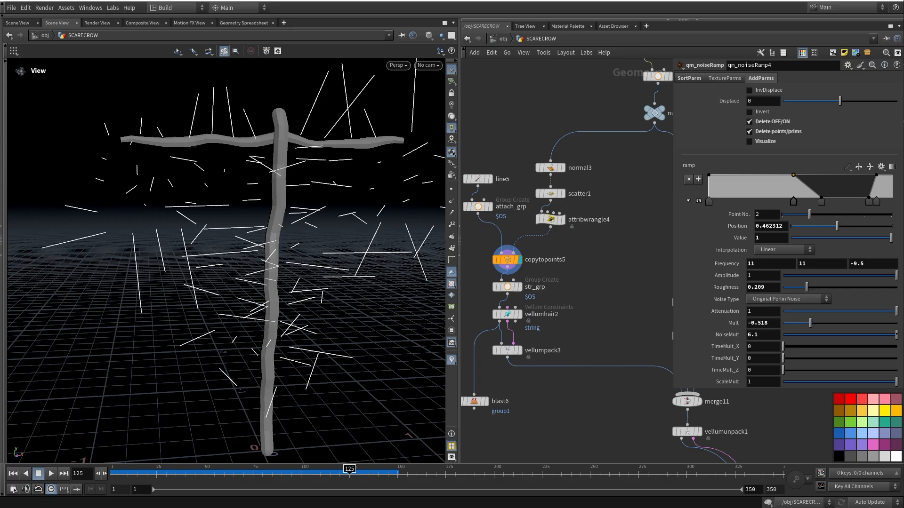
Inspect str_grp, vellumhair2's string constraints and vellumpack3, moving vellumpack3 slightly lower
{"action": "middle_click_drag", "start_coordinate": [572, 293], "coordinate": [578, 309]}
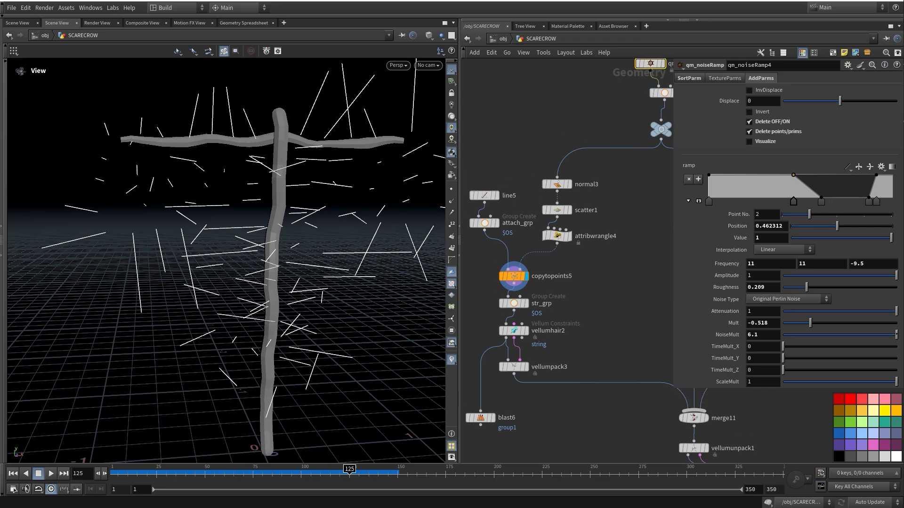
{"action": "left_click", "coordinate": [514, 303]}
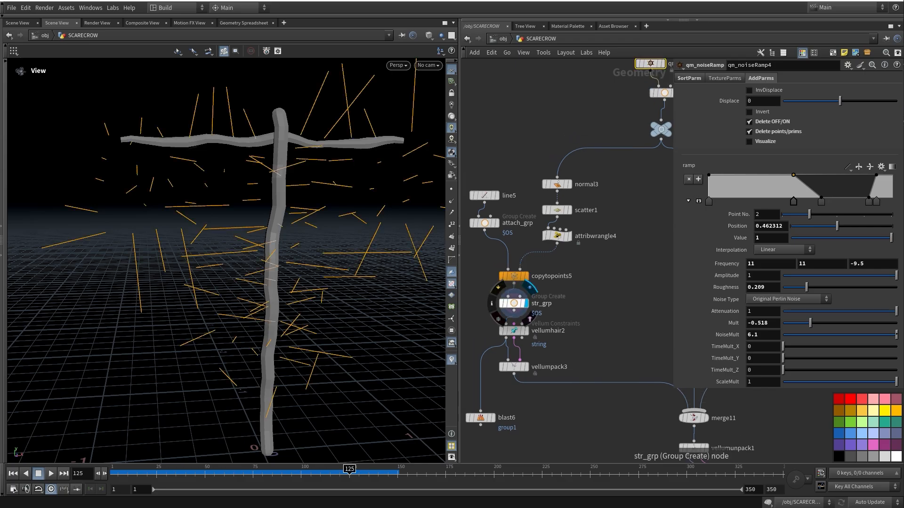
{"action": "middle_click_drag", "start_coordinate": [513, 304], "coordinate": [523, 258]}
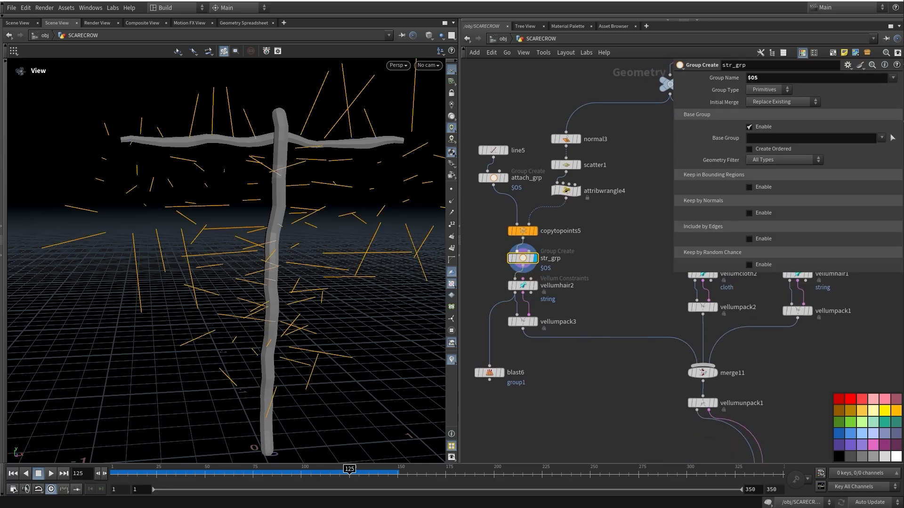
{"action": "left_click", "coordinate": [523, 285]}
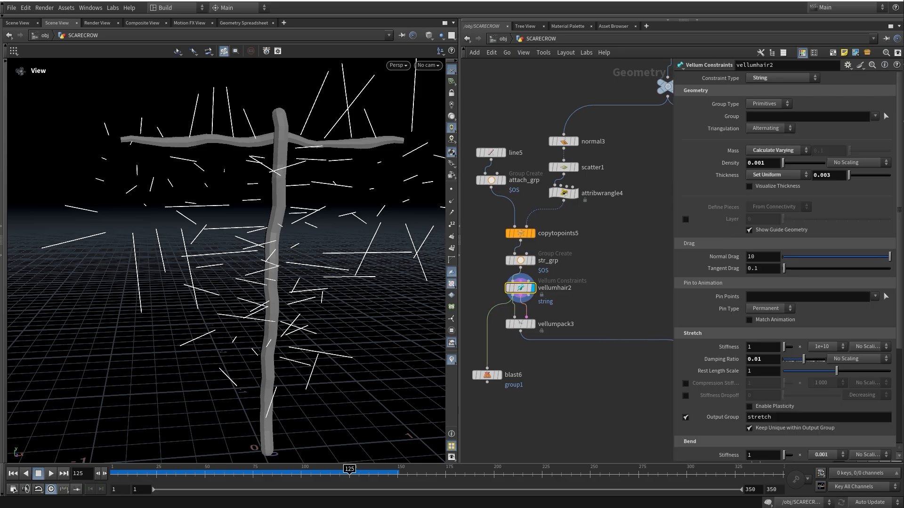
{"action": "middle_click_drag", "start_coordinate": [522, 285], "coordinate": [504, 248]}
{"action": "left_click_drag", "start_coordinate": [504, 285], "coordinate": [504, 294]}
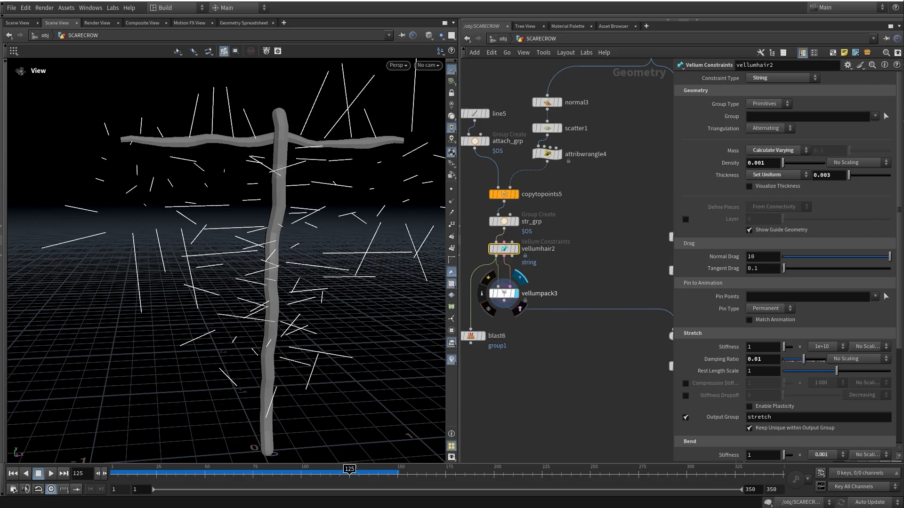
{"action": "left_click", "coordinate": [503, 293]}
{"action": "middle_click_drag", "start_coordinate": [537, 310], "coordinate": [526, 371]}
Display the cloth branch in turn: null4, vellumcloth2 constraints, then vellumpack2's packed cloth
{"action": "scroll", "coordinate": [525, 371], "scroll_direction": "down", "scroll_amount": 2}
{"action": "middle_click_drag", "start_coordinate": [626, 198], "coordinate": [549, 173]}
{"action": "left_click", "coordinate": [589, 173]}
{"action": "scroll", "coordinate": [579, 306], "scroll_direction": "up", "scroll_amount": 2}
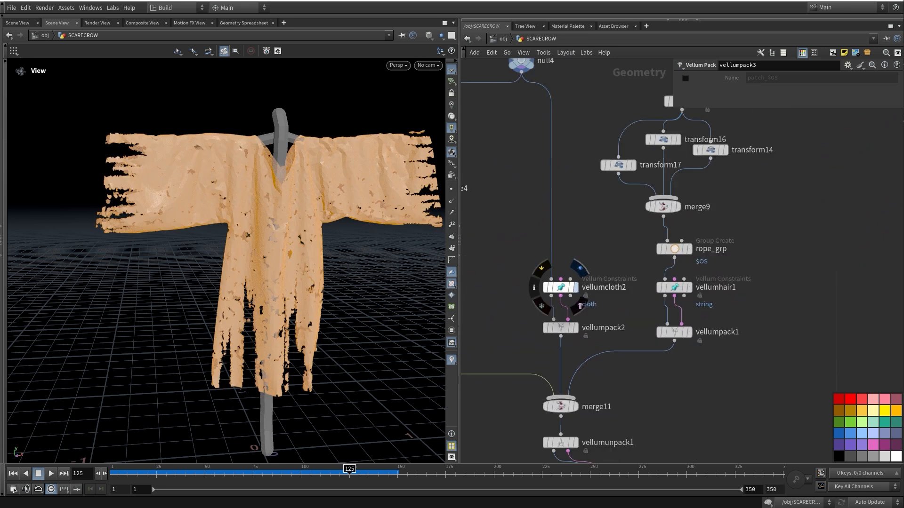
{"action": "left_click", "coordinate": [580, 306]}
{"action": "middle_click_drag", "start_coordinate": [580, 306], "coordinate": [449, 388]}
{"action": "left_click", "coordinate": [585, 293]}
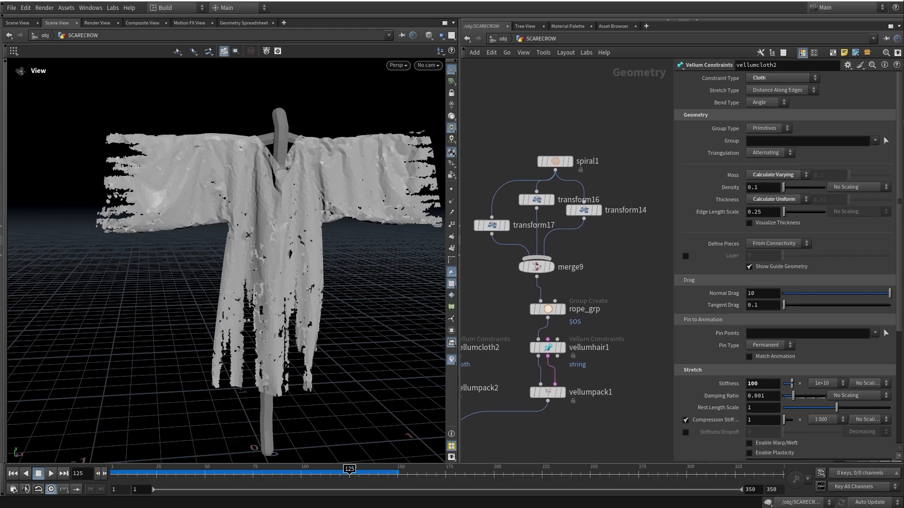
Display and inspect spiral1, the merge9 spirals and the rope_grp group
{"action": "left_click", "coordinate": [573, 142]}
{"action": "left_click", "coordinate": [555, 162]}
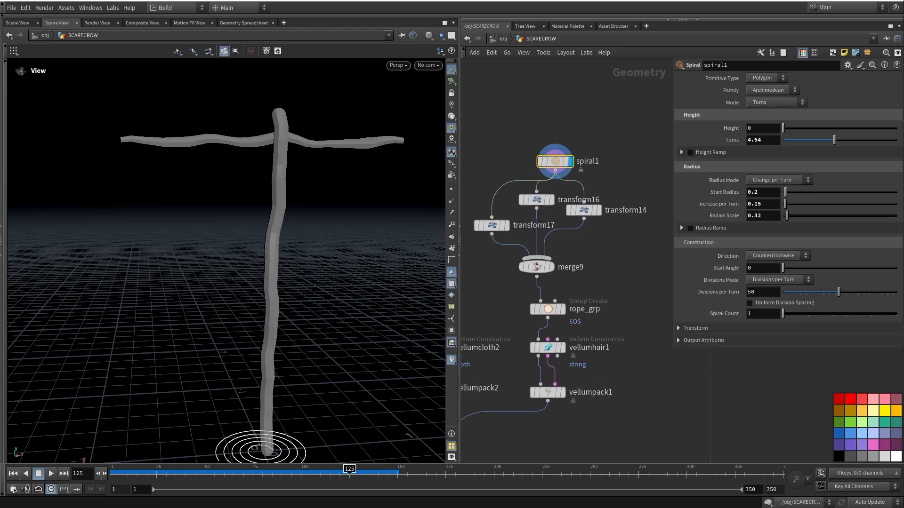
{"action": "left_click", "coordinate": [552, 267]}
{"action": "middle_click_drag", "start_coordinate": [552, 267], "coordinate": [539, 189]}
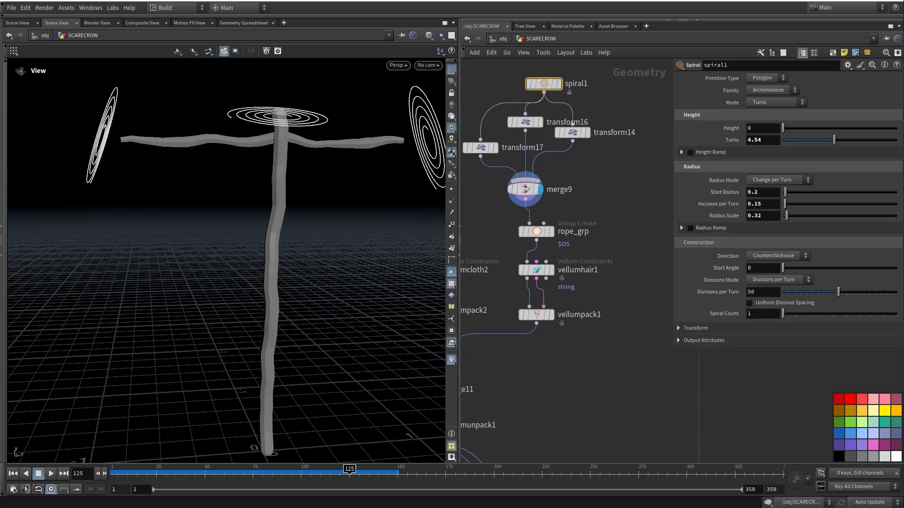
{"action": "left_click", "coordinate": [551, 232]}
{"action": "left_click", "coordinate": [535, 231]}
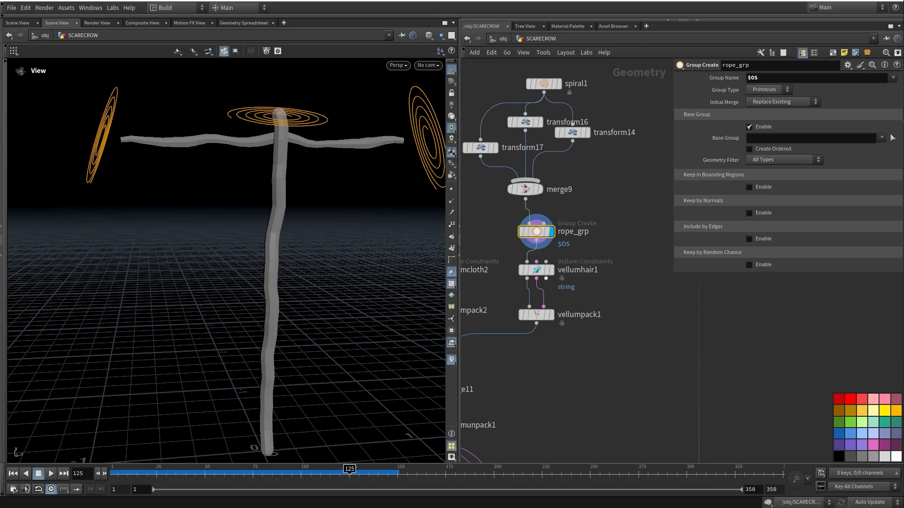
Display vellumhair1's rope constraints, inspect its settings, then display vellumpack1's packed ropes
{"action": "left_click", "coordinate": [556, 288]}
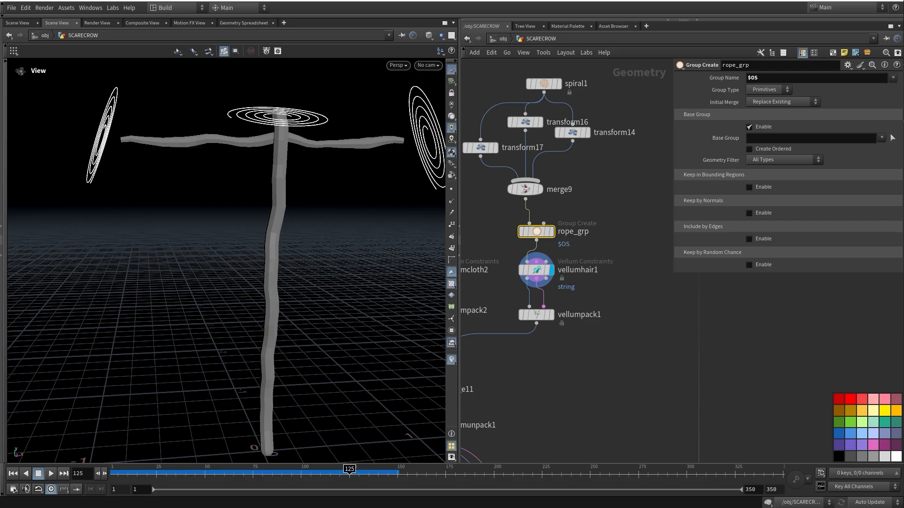
{"action": "left_click", "coordinate": [536, 270]}
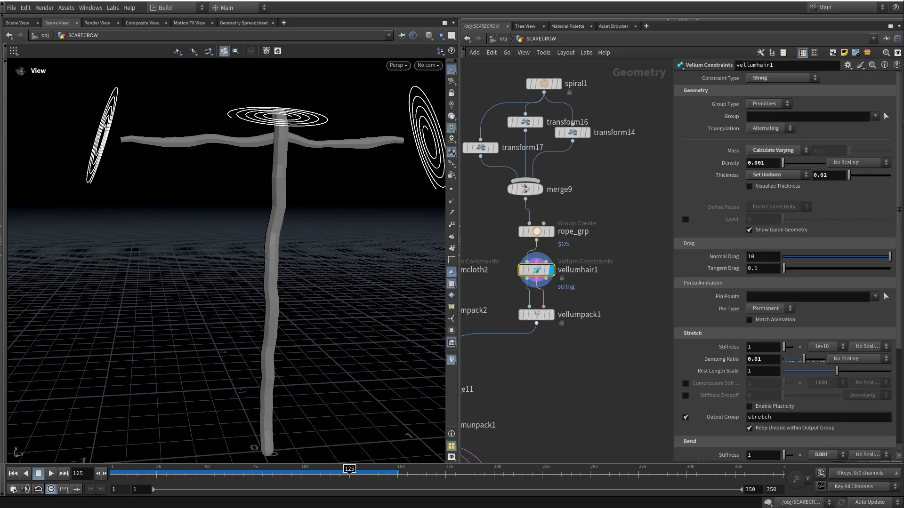
{"action": "mouse_move", "coordinate": [538, 315]}
{"action": "left_click", "coordinate": [555, 296]}
{"action": "middle_click_drag", "start_coordinate": [500, 404], "coordinate": [604, 325]}
{"action": "scroll", "coordinate": [604, 325], "scroll_direction": "down", "scroll_amount": 2}
{"action": "scroll", "coordinate": [598, 446], "scroll_direction": "up", "scroll_amount": 3}
Display vellumunpack1's combined cloth, straw and ropes and inspect its settings
{"action": "left_click", "coordinate": [537, 237]}
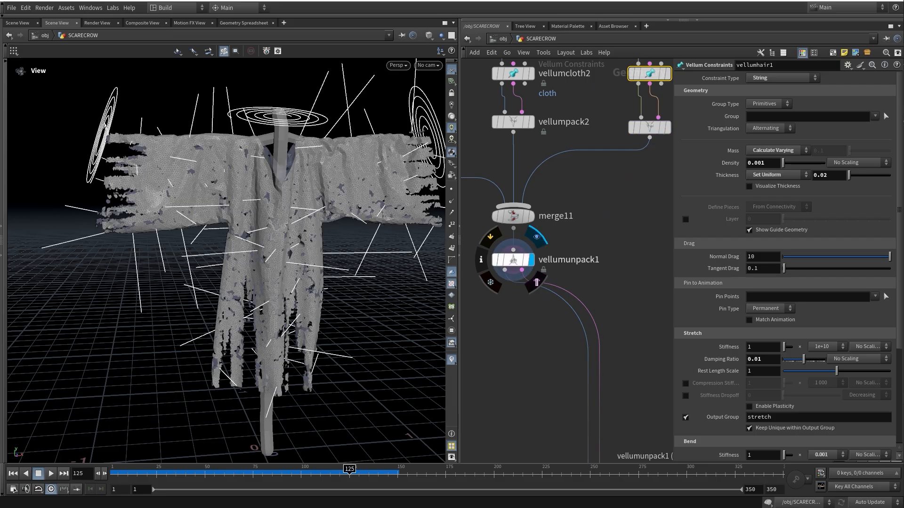
{"action": "left_click", "coordinate": [513, 260]}
{"action": "scroll", "coordinate": [535, 187], "scroll_direction": "down", "scroll_amount": 4}
{"action": "middle_click_drag", "start_coordinate": [567, 453], "coordinate": [535, 333]}
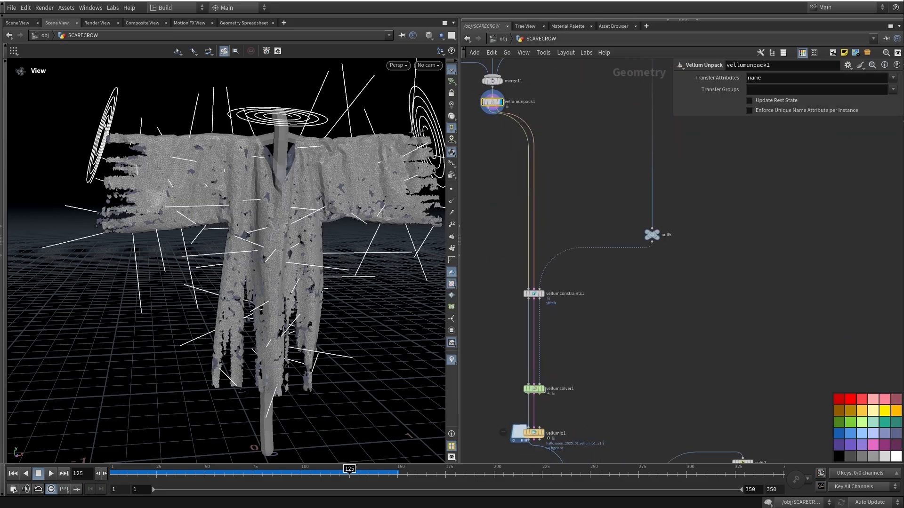
{"action": "scroll", "coordinate": [535, 332], "scroll_direction": "up", "scroll_amount": 3}
Inspect vellumconstraints1's stitch, with Group attach_grp and Target Group clo_grp
{"action": "left_click", "coordinate": [531, 267]}
{"action": "middle_click_drag", "start_coordinate": [531, 266], "coordinate": [466, 348]}
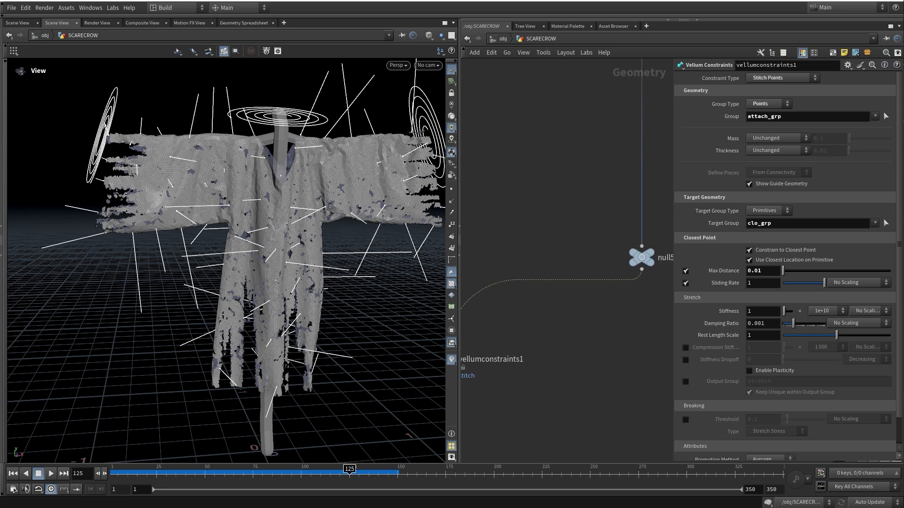
{"action": "double_click", "coordinate": [764, 116]}
{"action": "middle_click_drag", "start_coordinate": [565, 203], "coordinate": [655, 315]}
{"action": "scroll", "coordinate": [555, 216], "scroll_direction": "down", "scroll_amount": 3}
{"action": "middle_click_drag", "start_coordinate": [541, 235], "coordinate": [579, 266]}
{"action": "left_click_drag", "start_coordinate": [777, 224], "coordinate": [735, 224]}
Move attach_grp slightly lower and inspect its point-group settings
{"action": "middle_click_drag", "start_coordinate": [476, 184], "coordinate": [568, 237]}
{"action": "scroll", "coordinate": [535, 223], "scroll_direction": "up", "scroll_amount": 4}
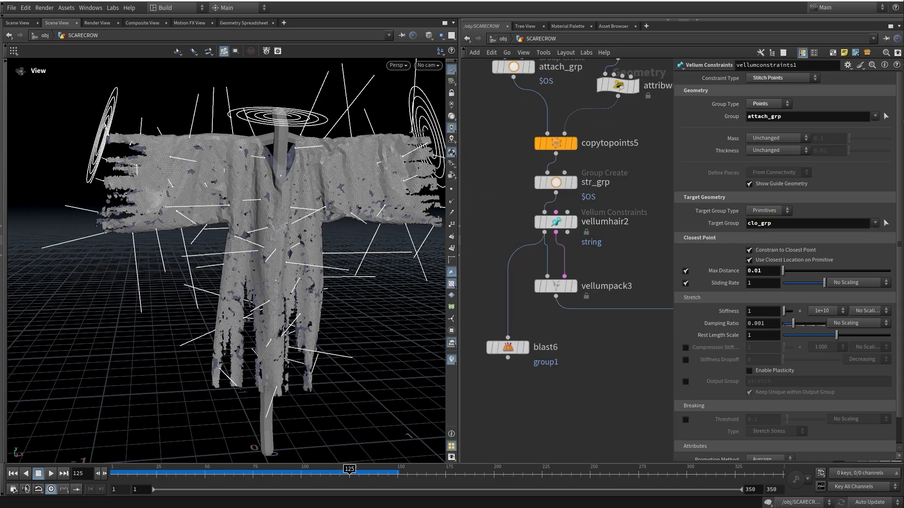
{"action": "middle_click_drag", "start_coordinate": [560, 224], "coordinate": [557, 303]}
{"action": "left_click_drag", "start_coordinate": [510, 145], "coordinate": [510, 164]}
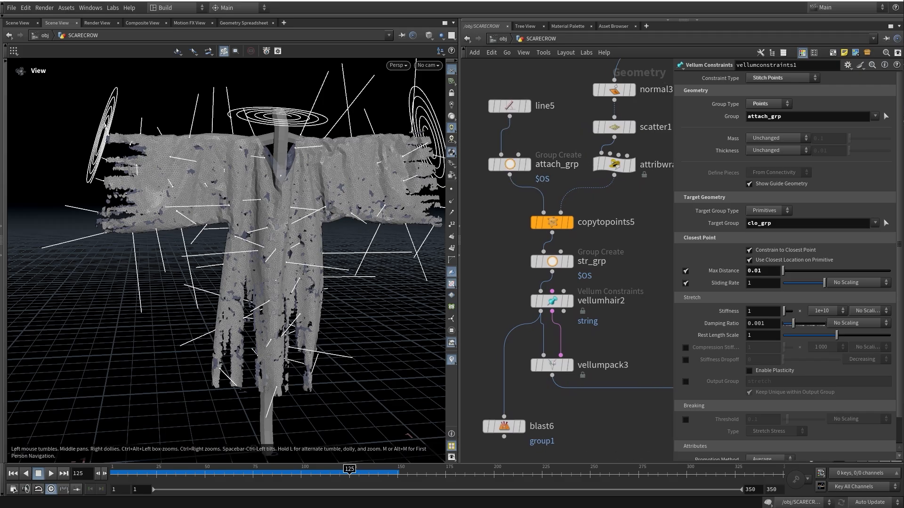
{"action": "left_click", "coordinate": [510, 164]}
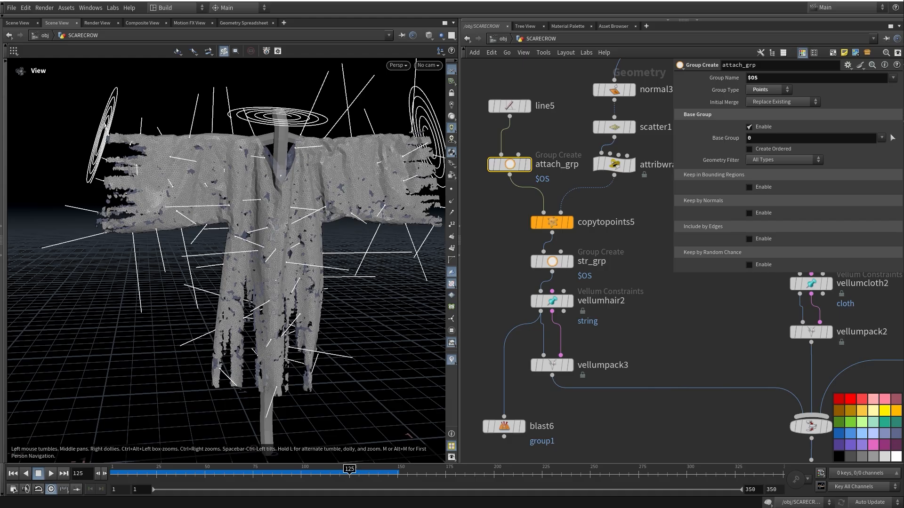
Reframe the network around vellumsolver1 and rewind the animation to frame 1
{"action": "middle_click_drag", "start_coordinate": [594, 223], "coordinate": [547, 169]}
{"action": "scroll", "coordinate": [547, 170], "scroll_direction": "down", "scroll_amount": 4}
{"action": "middle_click_drag", "start_coordinate": [683, 443], "coordinate": [590, 211]}
{"action": "scroll", "coordinate": [622, 280], "scroll_direction": "up", "scroll_amount": 1}
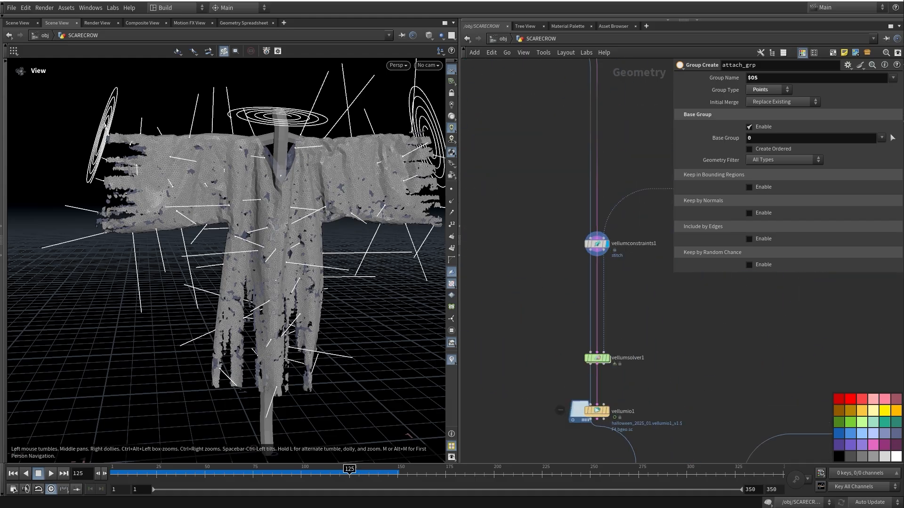
{"action": "middle_click_drag", "start_coordinate": [622, 329], "coordinate": [594, 217]}
{"action": "left_click_drag", "start_coordinate": [131, 473], "coordinate": [113, 473]}
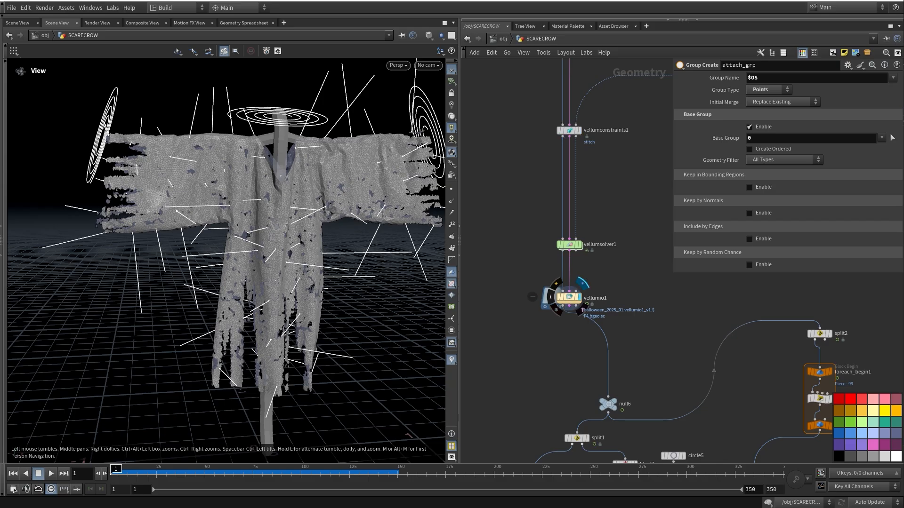
Play the simulation to frame 141, framing the whole scarecrow to watch the cloth settle
{"action": "left_click_drag", "start_coordinate": [133, 473], "coordinate": [326, 473]}
{"action": "middle_click_drag", "start_coordinate": [314, 306], "coordinate": [256, 232]}
{"action": "right_click_drag", "start_coordinate": [257, 231], "coordinate": [210, 236]}
{"action": "left_click_drag", "start_coordinate": [326, 473], "coordinate": [380, 473]}
Move null6 higher in the network and inspect its settings
{"action": "middle_click_drag", "start_coordinate": [682, 330], "coordinate": [655, 306]}
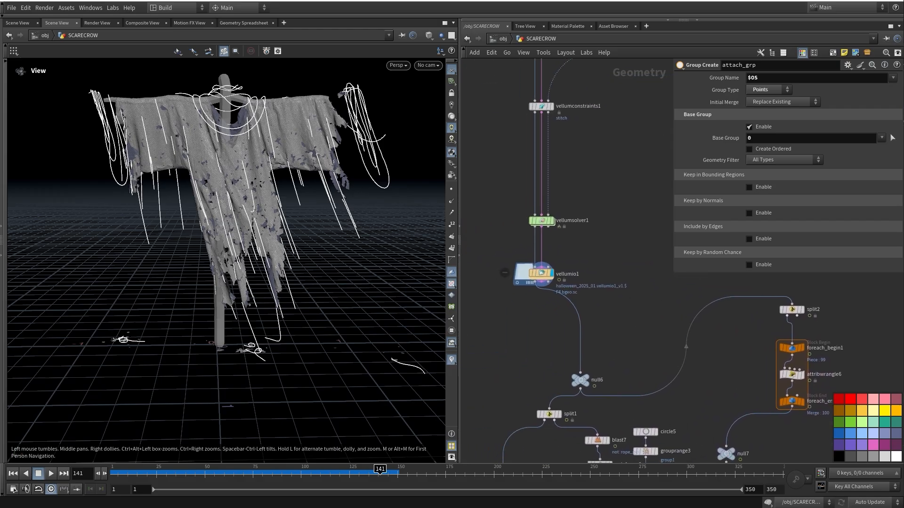
{"action": "left_click_drag", "start_coordinate": [580, 379], "coordinate": [577, 315]}
{"action": "scroll", "coordinate": [524, 285], "scroll_direction": "down", "scroll_amount": 5}
{"action": "scroll", "coordinate": [542, 309], "scroll_direction": "up", "scroll_amount": 5}
{"action": "left_click", "coordinate": [569, 295]}
{"action": "middle_click_drag", "start_coordinate": [706, 330], "coordinate": [515, 274]}
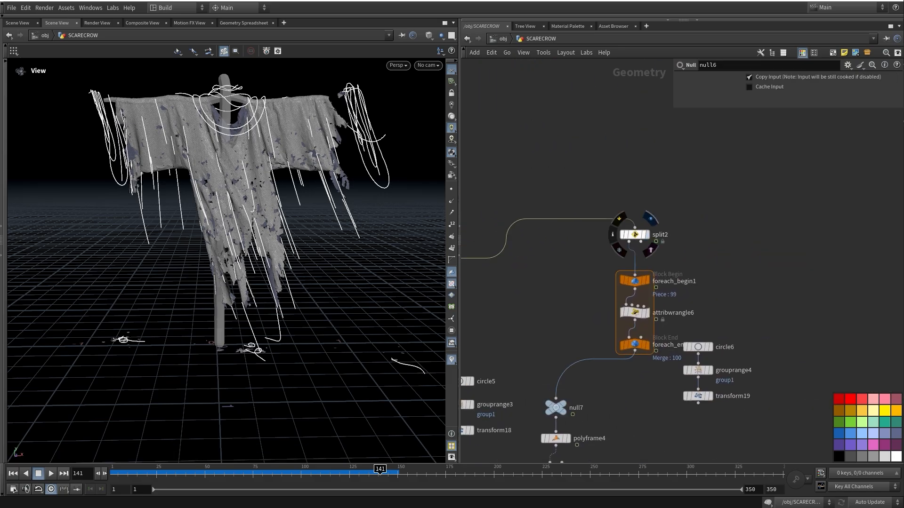
Display split2's bare pole and rope curves and inspect the foreach_end1 loop
{"action": "left_click", "coordinate": [646, 234]}
{"action": "middle_click_drag", "start_coordinate": [647, 234], "coordinate": [629, 194]}
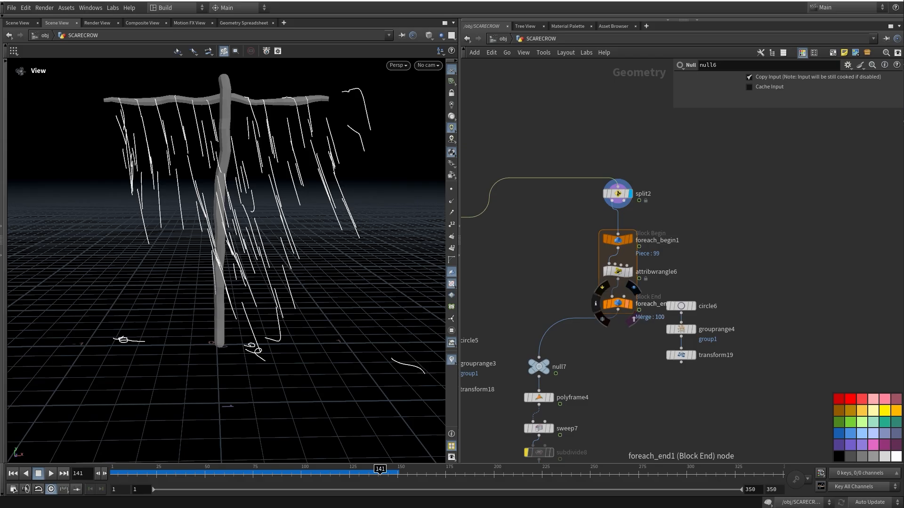
{"action": "left_click", "coordinate": [618, 304]}
{"action": "middle_click_drag", "start_coordinate": [618, 304], "coordinate": [660, 242]}
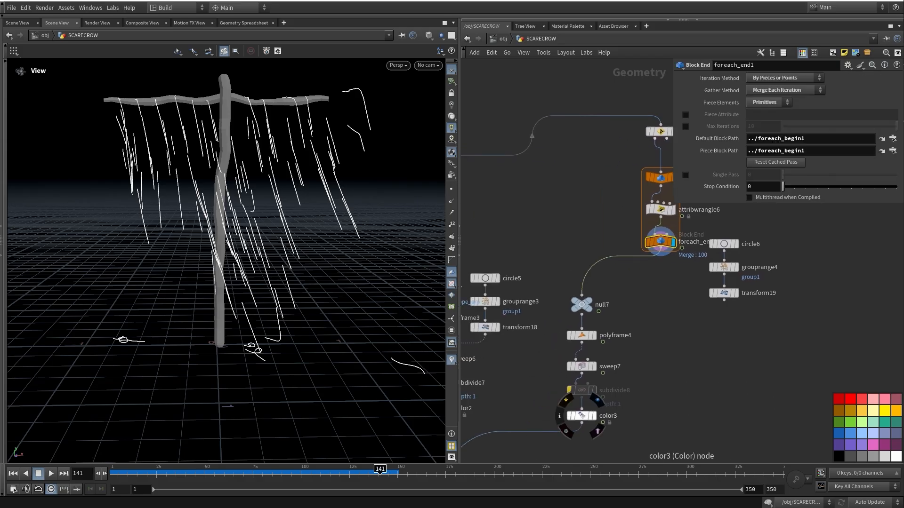
Display color3's blue swept curves and orbit in for a low close view
{"action": "left_click", "coordinate": [594, 416]}
{"action": "middle_click_drag", "start_coordinate": [594, 416], "coordinate": [597, 396]}
{"action": "left_click_drag", "start_coordinate": [137, 155], "coordinate": [188, 193]}
{"action": "scroll", "coordinate": [189, 193], "scroll_direction": "up", "scroll_amount": 5}
{"action": "left_click_drag", "start_coordinate": [226, 264], "coordinate": [250, 196]}
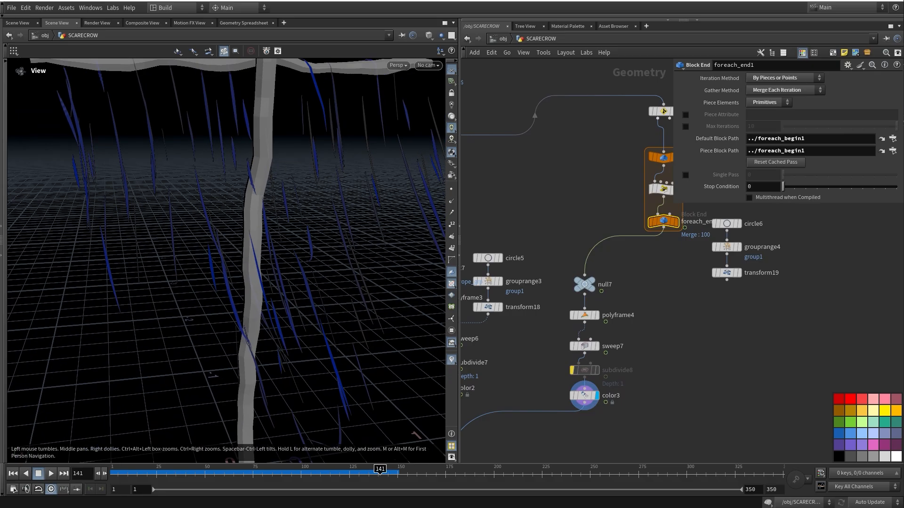
Display split1's tattered cloth, then color1's red-coloured cloth, orbiting around it
{"action": "middle_click_drag", "start_coordinate": [556, 330], "coordinate": [690, 288]}
{"action": "left_click", "coordinate": [517, 195]}
{"action": "middle_click_drag", "start_coordinate": [517, 196], "coordinate": [590, 183]}
{"action": "middle_click_drag", "start_coordinate": [529, 268], "coordinate": [530, 228]}
{"action": "left_click", "coordinate": [541, 292]}
{"action": "middle_click_drag", "start_coordinate": [529, 292], "coordinate": [510, 367]}
{"action": "left_click_drag", "start_coordinate": [287, 377], "coordinate": [247, 371]}
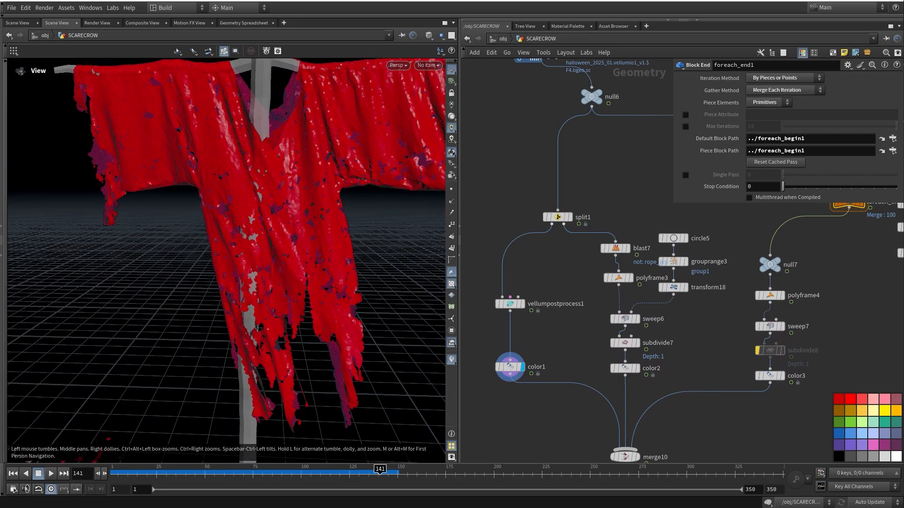
Display blast7's pole and ropes, then color2's blue ropes with point colour (0, 0, 1)
{"action": "left_click", "coordinate": [628, 248]}
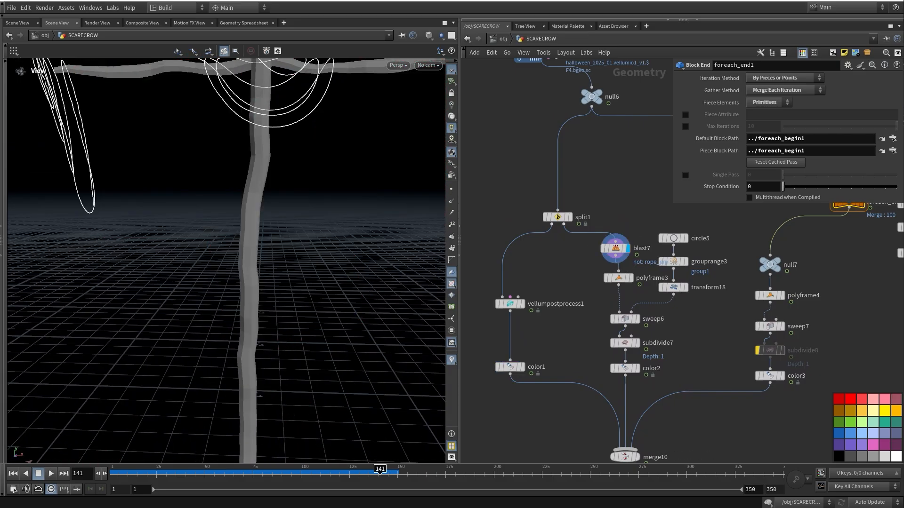
{"action": "middle_click_drag", "start_coordinate": [628, 248], "coordinate": [601, 222]}
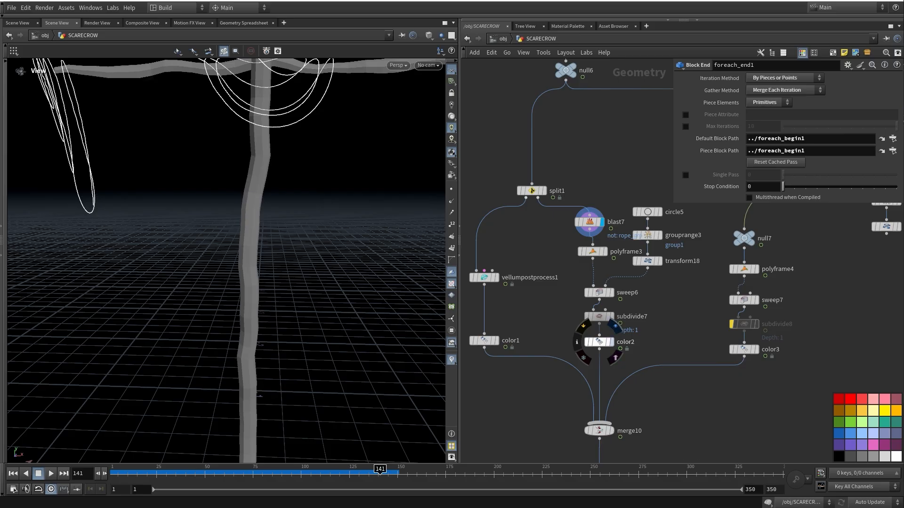
{"action": "left_click", "coordinate": [612, 343]}
{"action": "left_click", "coordinate": [600, 343]}
{"action": "middle_click_drag", "start_coordinate": [599, 342], "coordinate": [577, 374]}
{"action": "left_click_drag", "start_coordinate": [226, 264], "coordinate": [299, 266]}
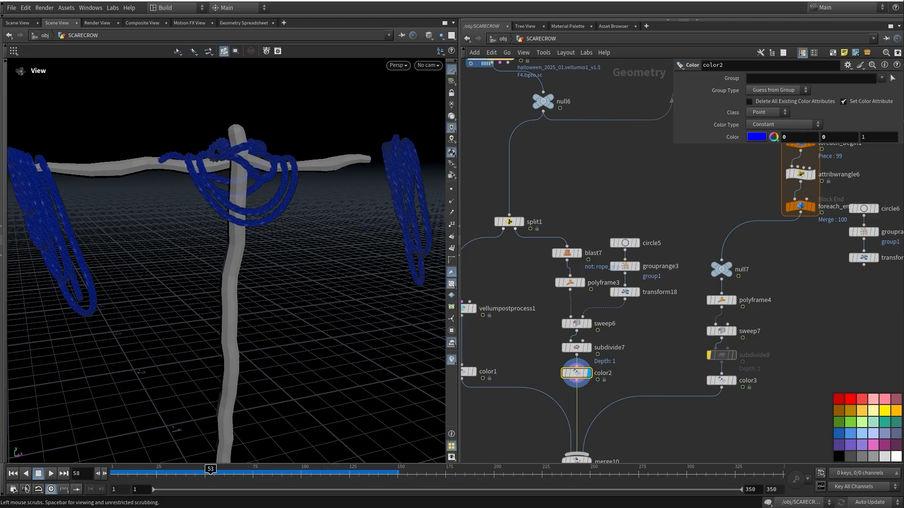
Pan the network to centre the vellum solver node
{"action": "middle_click_drag", "start_coordinate": [612, 160], "coordinate": [651, 404]}
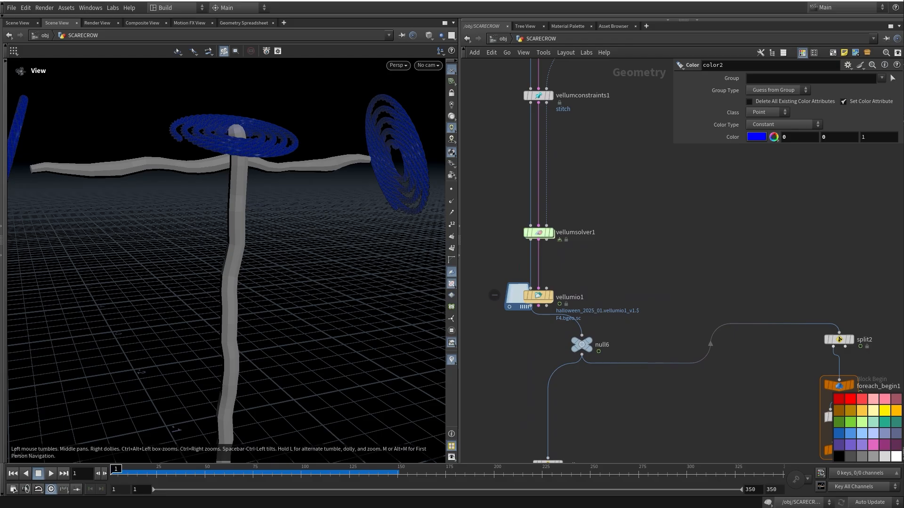
{"action": "middle_click_drag", "start_coordinate": [593, 236], "coordinate": [591, 287]}
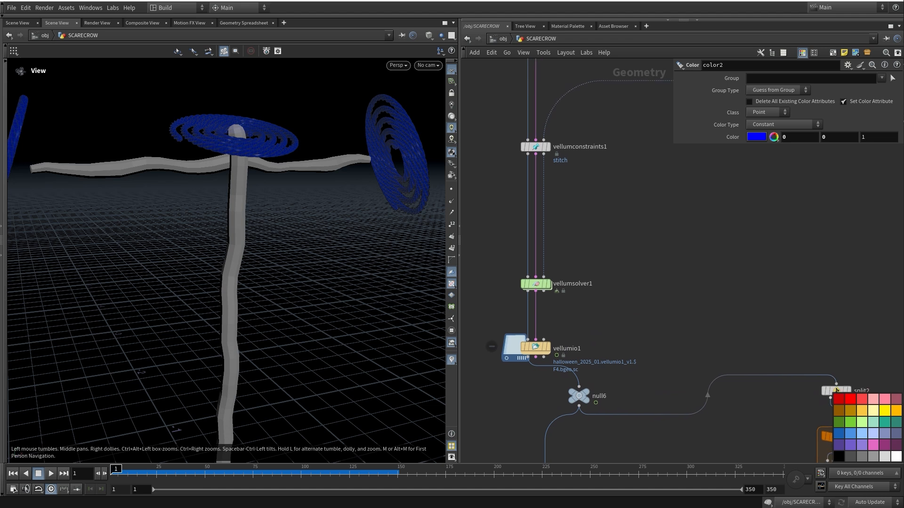
{"action": "middle_click_drag", "start_coordinate": [536, 285], "coordinate": [560, 281]}
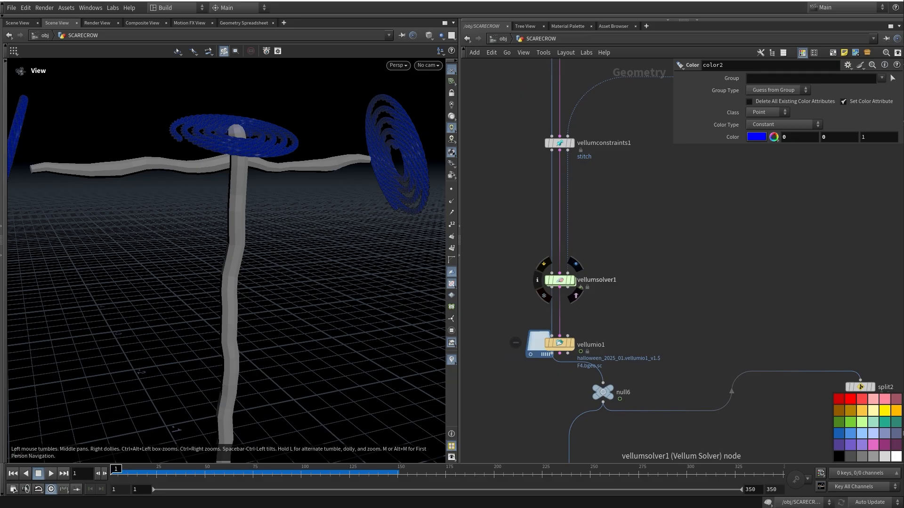
Review vellumsolver1's substeps, constraint iterations and static threshold friction
{"action": "left_click", "coordinate": [561, 281]}
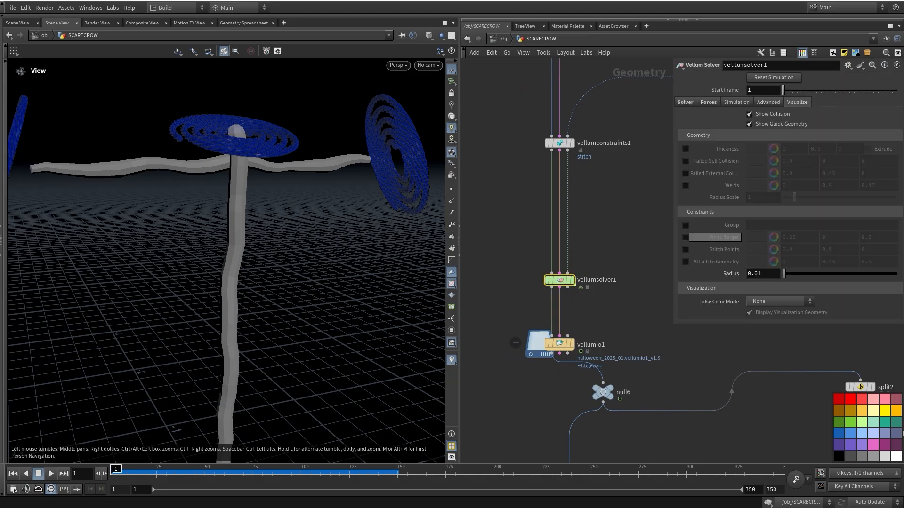
{"action": "left_click", "coordinate": [685, 102]}
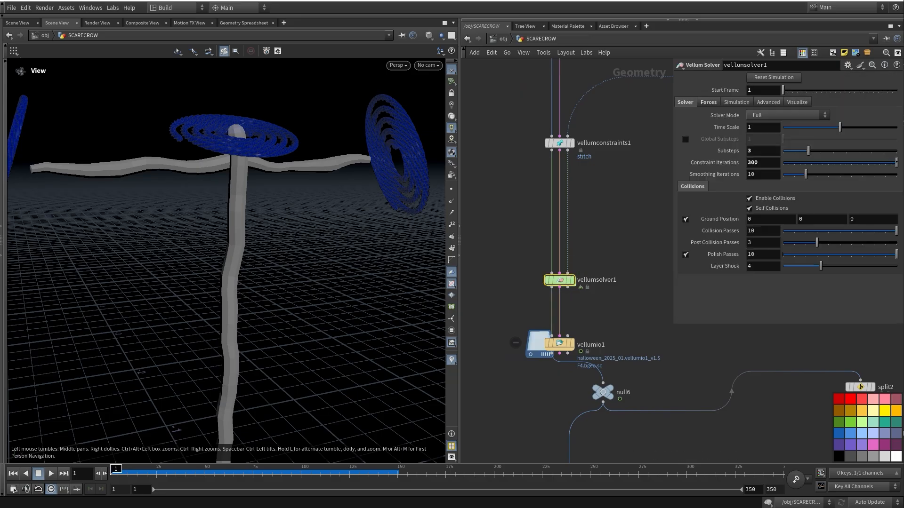
{"action": "left_click", "coordinate": [763, 150]}
{"action": "key", "text": "Tab"}
{"action": "left_click", "coordinate": [708, 102]}
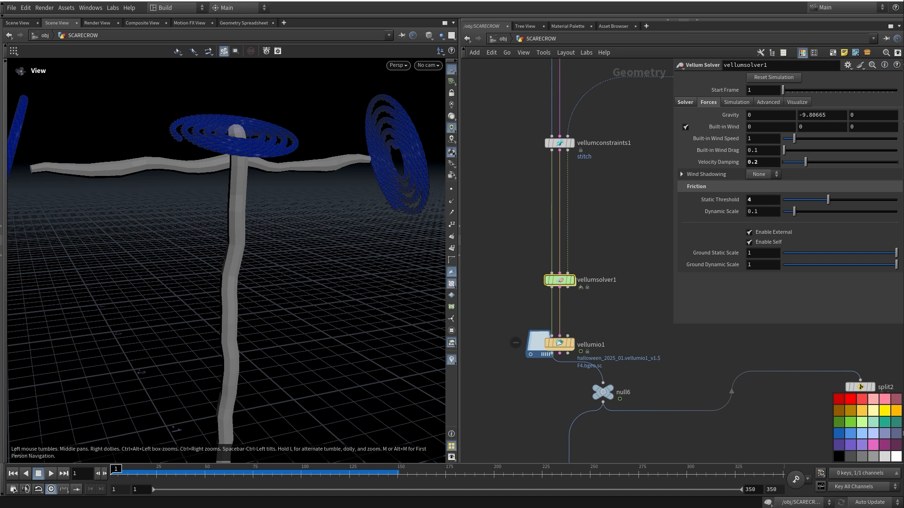
{"action": "double_click", "coordinate": [753, 200]}
{"action": "middle_click_drag", "start_coordinate": [629, 318], "coordinate": [604, 273]}
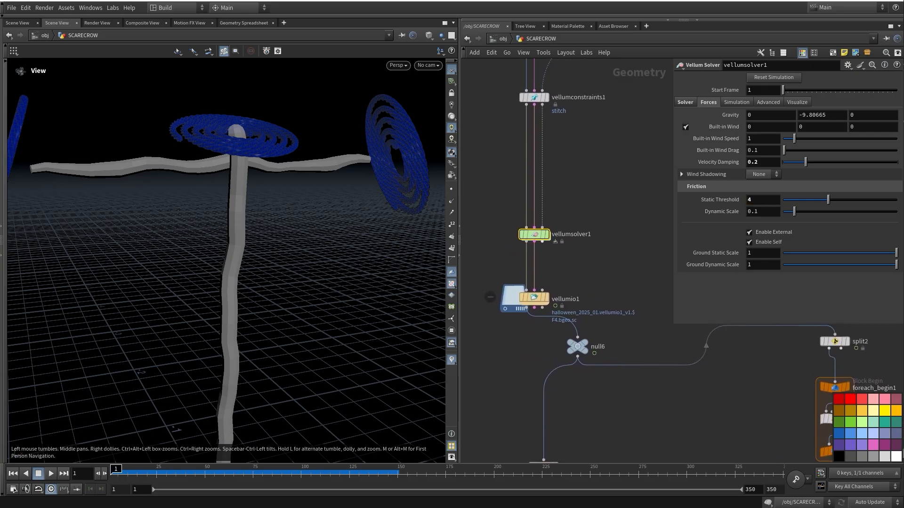
Enter the solver's forces network and inspect popforce1's wind noise and popdrag1's air drag
{"action": "double_click", "coordinate": [534, 235]}
{"action": "left_click_drag", "start_coordinate": [615, 249], "coordinate": [507, 322]}
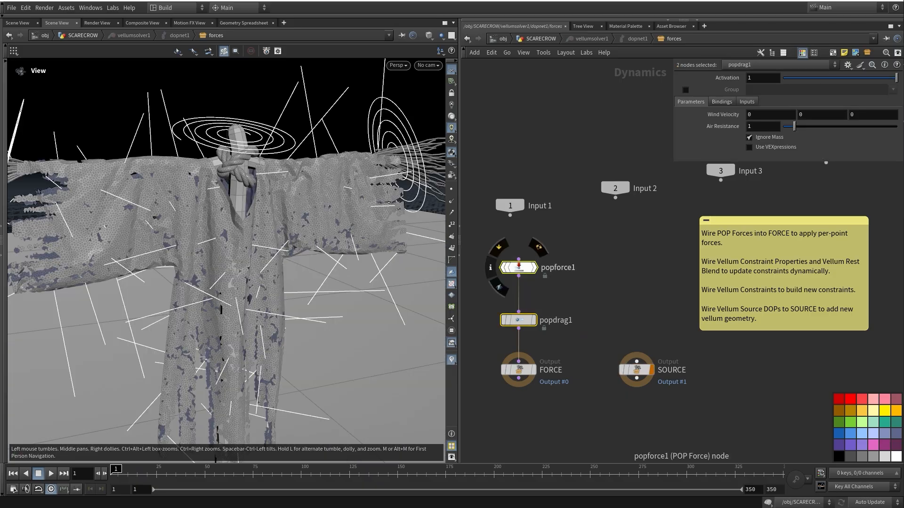
{"action": "left_click", "coordinate": [605, 250]}
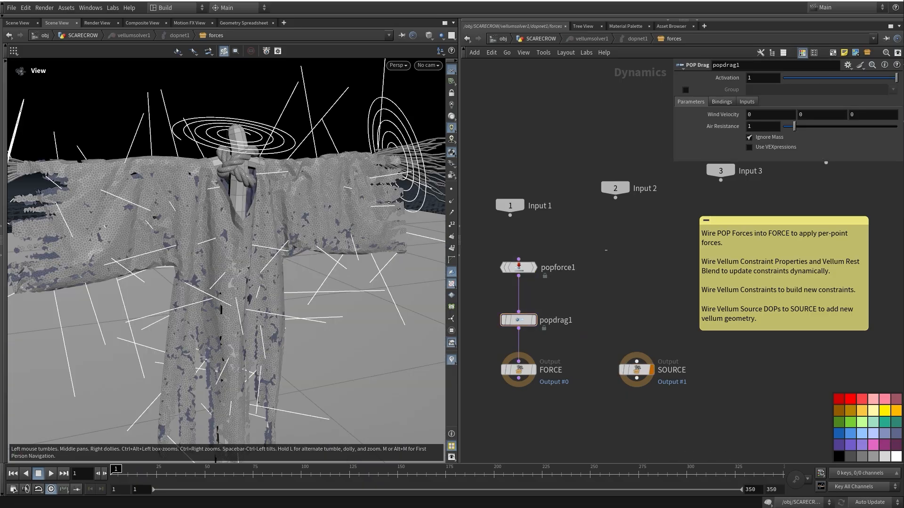
{"action": "left_click", "coordinate": [518, 268]}
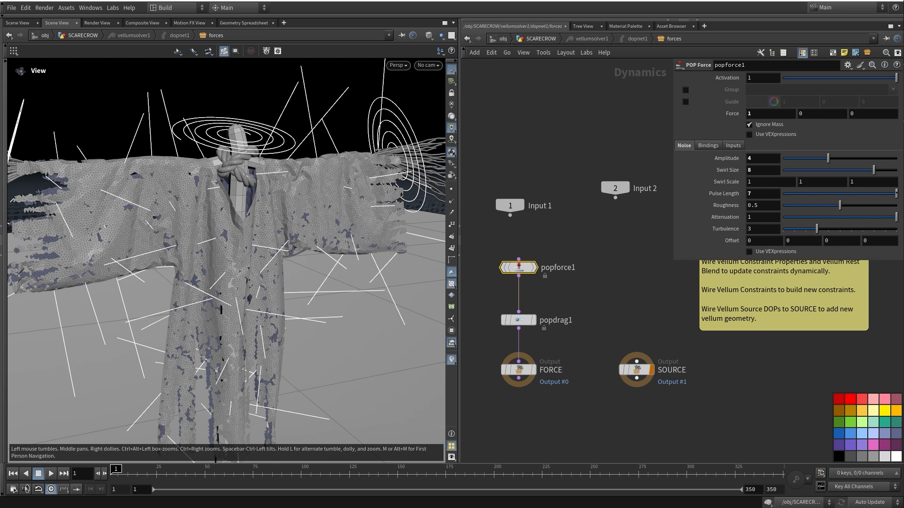
{"action": "left_click", "coordinate": [557, 298]}
{"action": "left_click", "coordinate": [517, 321]}
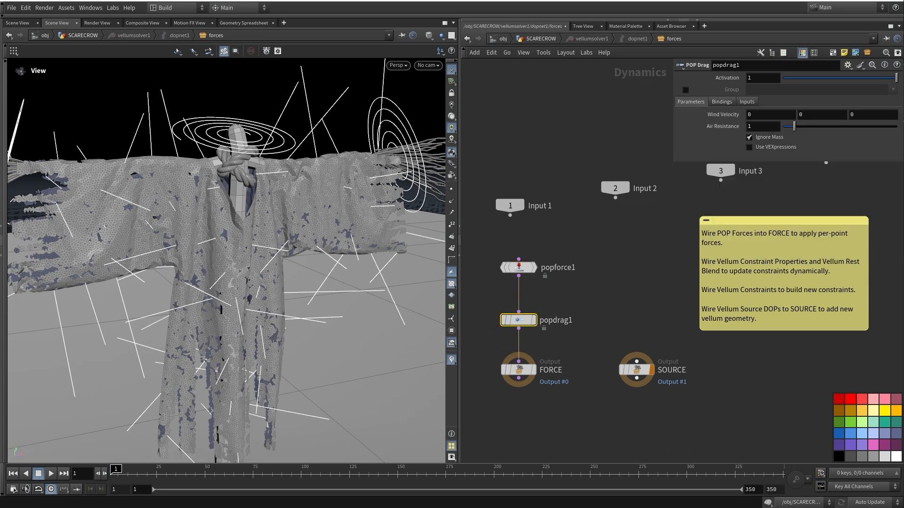
{"action": "middle_click_drag", "start_coordinate": [589, 306], "coordinate": [597, 299]}
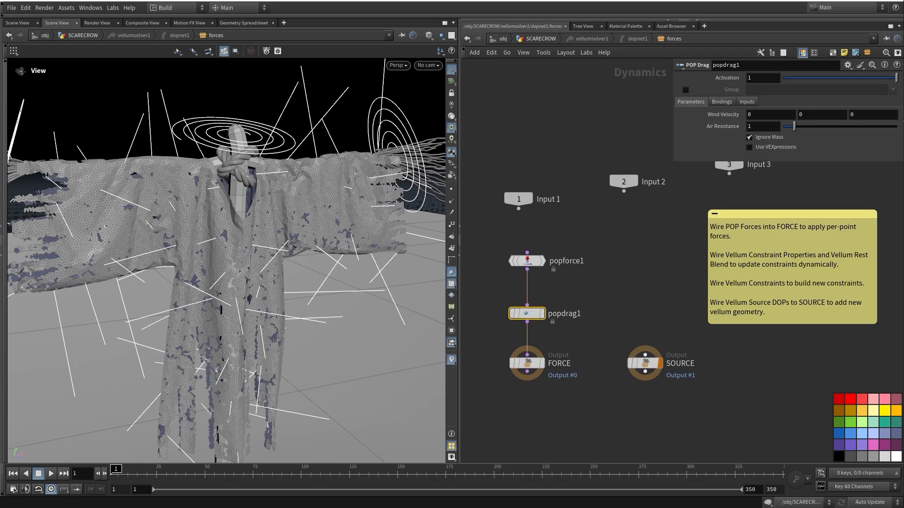
Return to the scarecrow network and display the cached vellum simulation output
{"action": "key", "text": "u"}
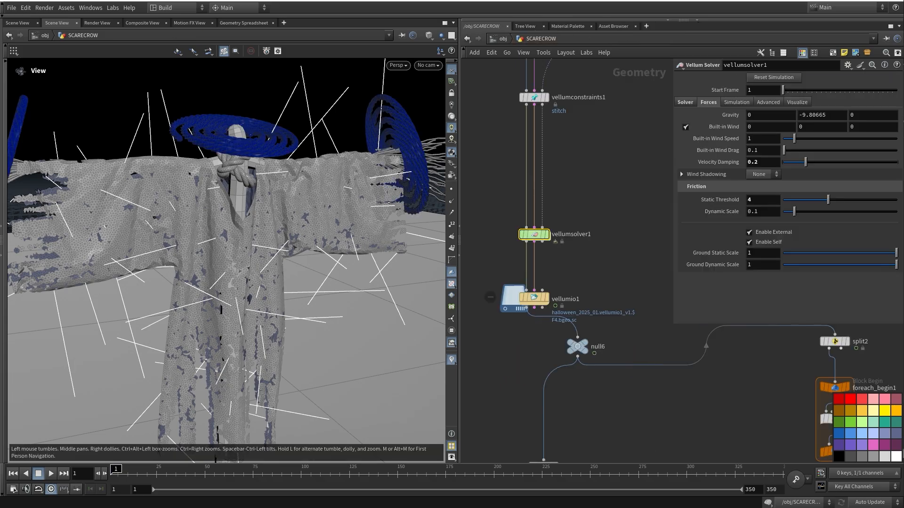
{"action": "middle_click_drag", "start_coordinate": [589, 301], "coordinate": [581, 291]}
{"action": "left_click_drag", "start_coordinate": [226, 283], "coordinate": [233, 262]}
{"action": "scroll", "coordinate": [240, 259], "scroll_direction": "down", "scroll_amount": 6}
{"action": "middle_click_drag", "start_coordinate": [584, 292], "coordinate": [528, 79]}
{"action": "left_click", "coordinate": [534, 264]}
Display merge10's merged coloured parts and scrub the animation forward to frame 105
{"action": "scroll", "coordinate": [527, 79], "scroll_direction": "down", "scroll_amount": 5}
{"action": "scroll", "coordinate": [574, 368], "scroll_direction": "up", "scroll_amount": 4}
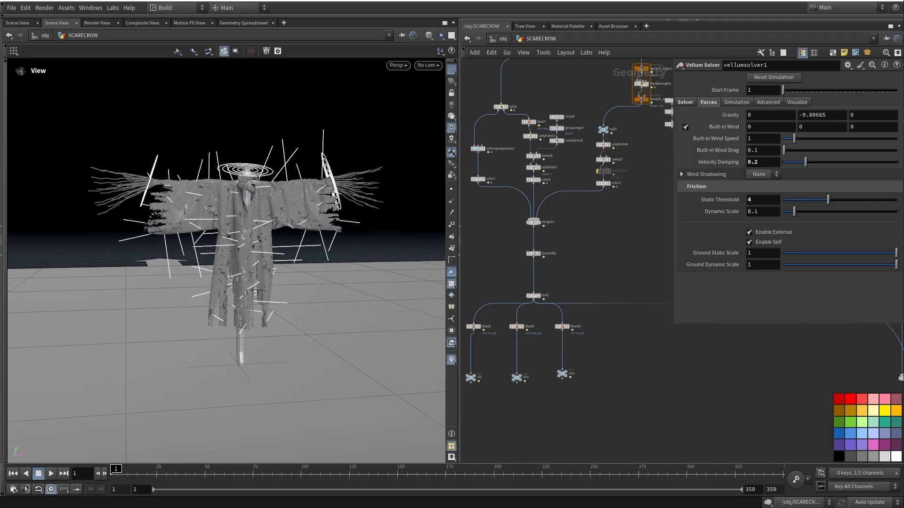
{"action": "left_click", "coordinate": [542, 201]}
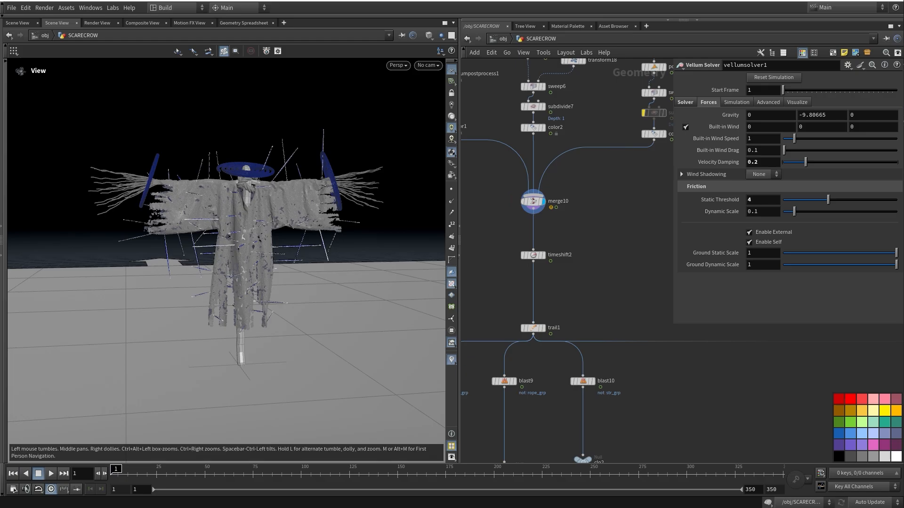
{"action": "left_click_drag", "start_coordinate": [181, 473], "coordinate": [311, 472]}
{"action": "left_click", "coordinate": [533, 202]}
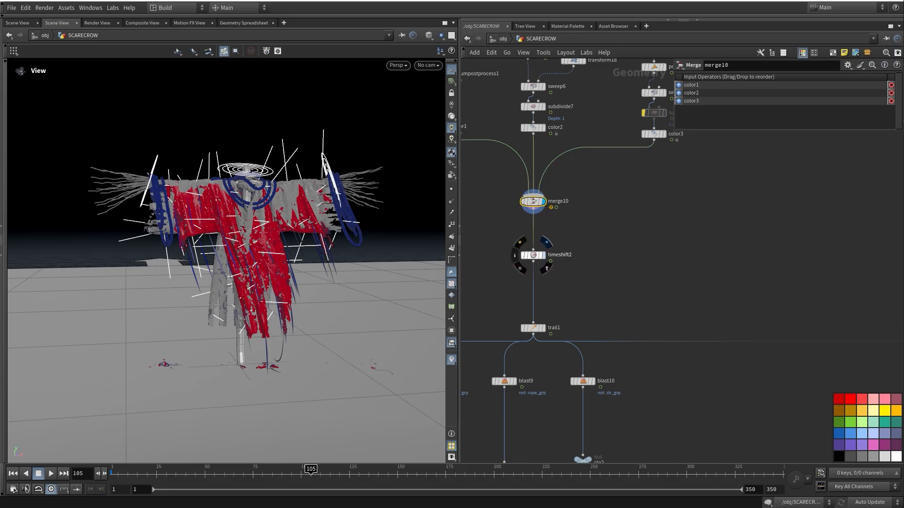
Display timeshift2's result, check its settings and orbit the other 3D view around the scarecrow
{"action": "left_click", "coordinate": [544, 255]}
{"action": "left_click", "coordinate": [533, 255]}
{"action": "middle_click_drag", "start_coordinate": [534, 256], "coordinate": [533, 268]}
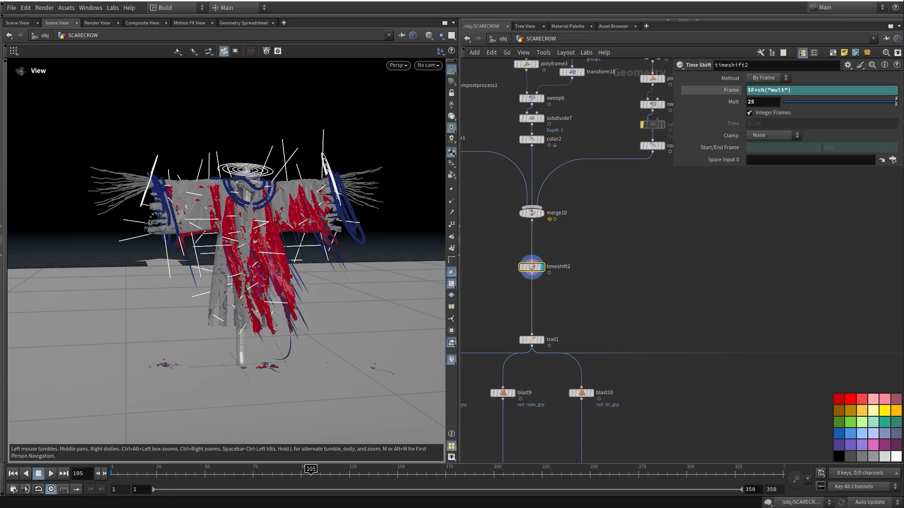
{"action": "left_click", "coordinate": [18, 23]}
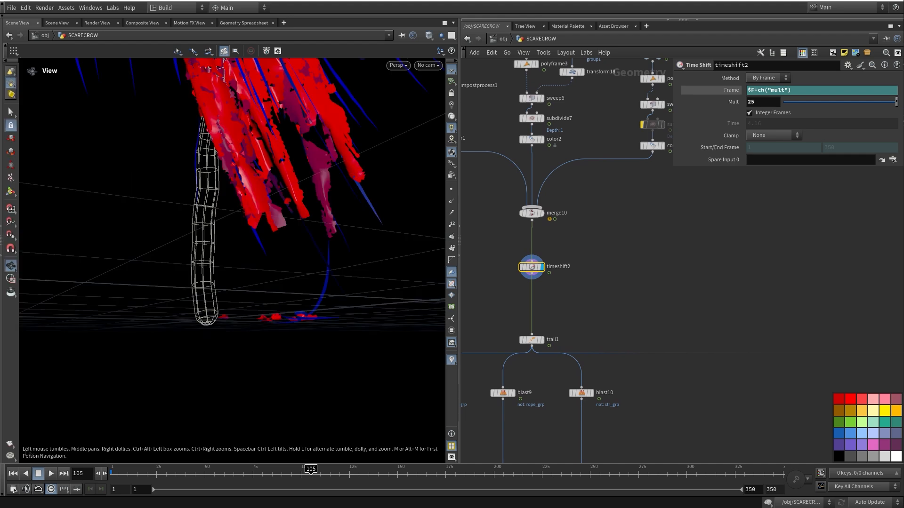
{"action": "left_click_drag", "start_coordinate": [235, 221], "coordinate": [241, 259]}
{"action": "middle_click_drag", "start_coordinate": [240, 212], "coordinate": [198, 376]}
{"action": "right_click_drag", "start_coordinate": [198, 353], "coordinate": [155, 283]}
{"action": "left_click_drag", "start_coordinate": [212, 292], "coordinate": [217, 226]}
{"action": "right_click_drag", "start_coordinate": [217, 226], "coordinate": [250, 278]}
{"action": "left_click_drag", "start_coordinate": [249, 277], "coordinate": [240, 287]}
Display trail1's velocity trail result and inspect its velocity settings
{"action": "middle_click_drag", "start_coordinate": [560, 325], "coordinate": [562, 291]}
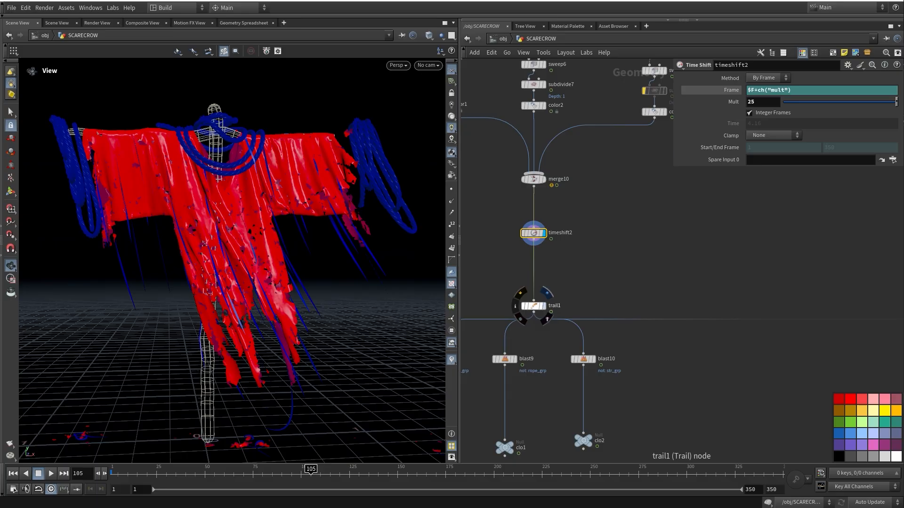
{"action": "left_click", "coordinate": [547, 293]}
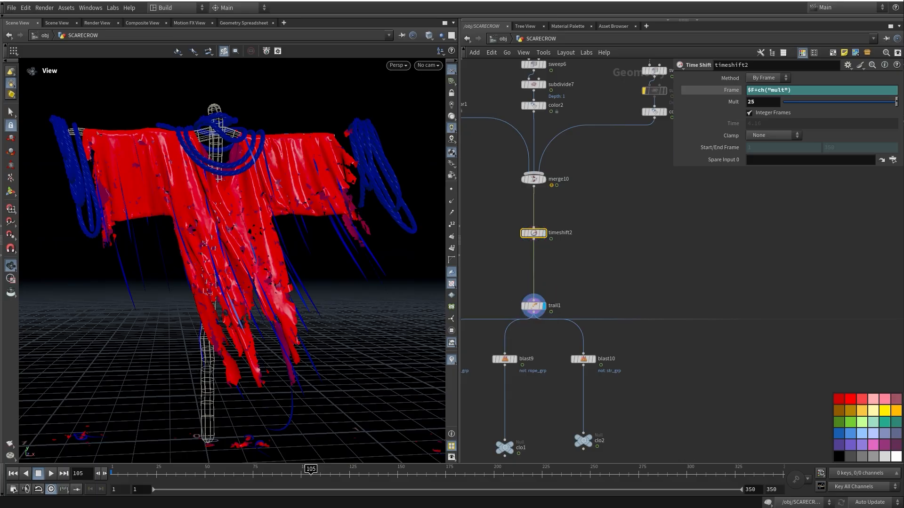
{"action": "middle_click_drag", "start_coordinate": [572, 277], "coordinate": [587, 258]}
{"action": "left_click", "coordinate": [548, 287]}
{"action": "middle_click_drag", "start_coordinate": [548, 286], "coordinate": [531, 303]}
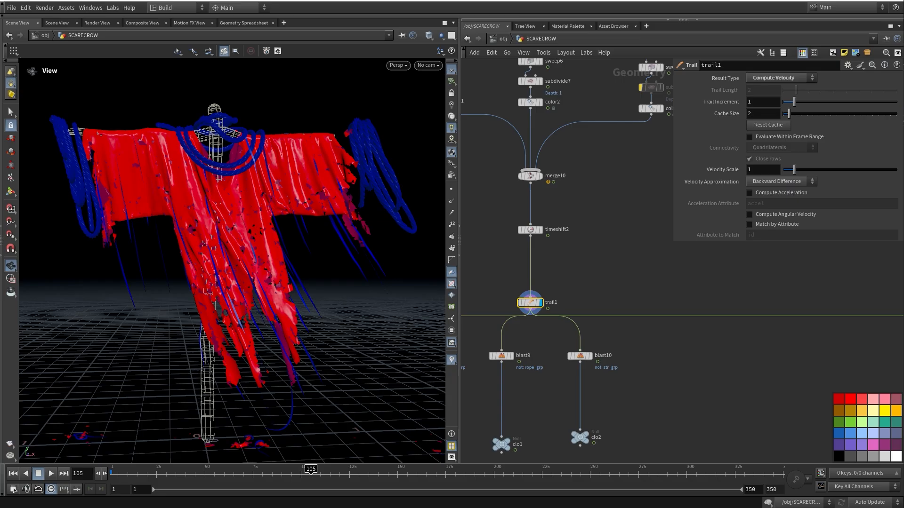
Flag the clo2 and clo1 outputs, then the clo null to show only the cloth
{"action": "middle_click_drag", "start_coordinate": [579, 437], "coordinate": [630, 367]}
{"action": "left_click", "coordinate": [608, 367]}
{"action": "left_click", "coordinate": [552, 373]}
{"action": "middle_click_drag", "start_coordinate": [551, 373], "coordinate": [620, 370]}
{"action": "left_click", "coordinate": [528, 382]}
{"action": "left_click_drag", "start_coordinate": [279, 296], "coordinate": [288, 314]}
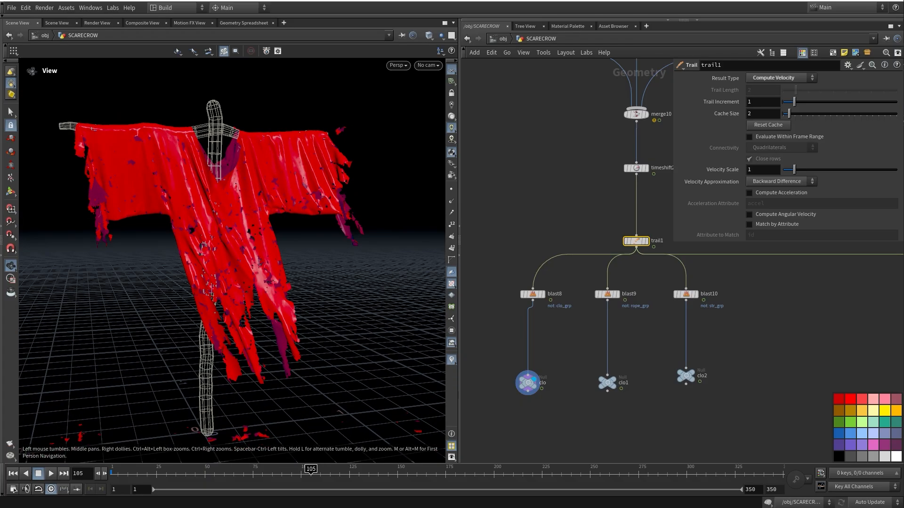
Pan across the network toward the LOP network area
{"action": "middle_click_drag", "start_coordinate": [626, 235], "coordinate": [550, 319]}
{"action": "scroll", "coordinate": [659, 254], "scroll_direction": "down", "scroll_amount": 5}
{"action": "middle_click_drag", "start_coordinate": [659, 254], "coordinate": [253, 283]}
{"action": "scroll", "coordinate": [558, 343], "scroll_direction": "down", "scroll_amount": 4}
{"action": "middle_click_drag", "start_coordinate": [571, 153], "coordinate": [545, 263]}
Display the final merge node to show the complete pumpkin-headed scarecrow
{"action": "scroll", "coordinate": [546, 265], "scroll_direction": "up", "scroll_amount": 6}
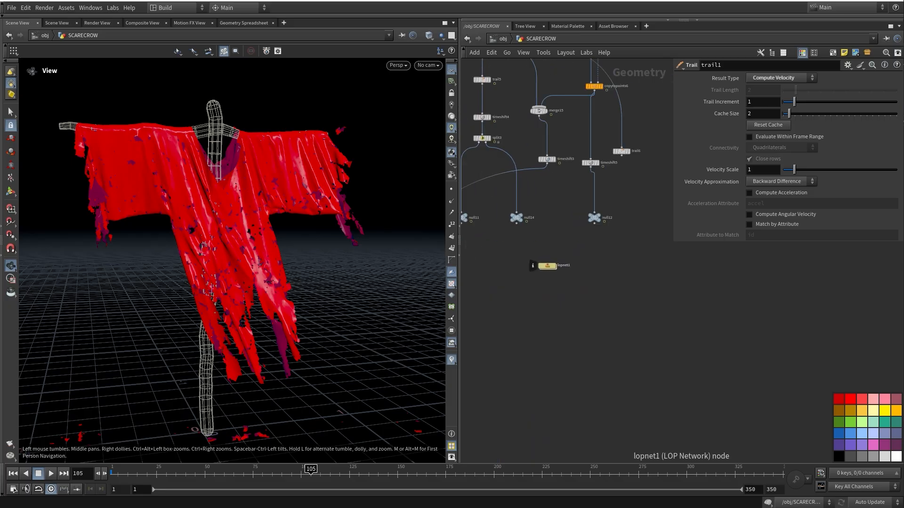
{"action": "middle_click_drag", "start_coordinate": [570, 414], "coordinate": [621, 226]}
{"action": "scroll", "coordinate": [620, 226], "scroll_direction": "down", "scroll_amount": 4}
{"action": "middle_click_drag", "start_coordinate": [617, 396], "coordinate": [572, 264]}
{"action": "scroll", "coordinate": [560, 382], "scroll_direction": "up", "scroll_amount": 4}
{"action": "left_click", "coordinate": [597, 408]}
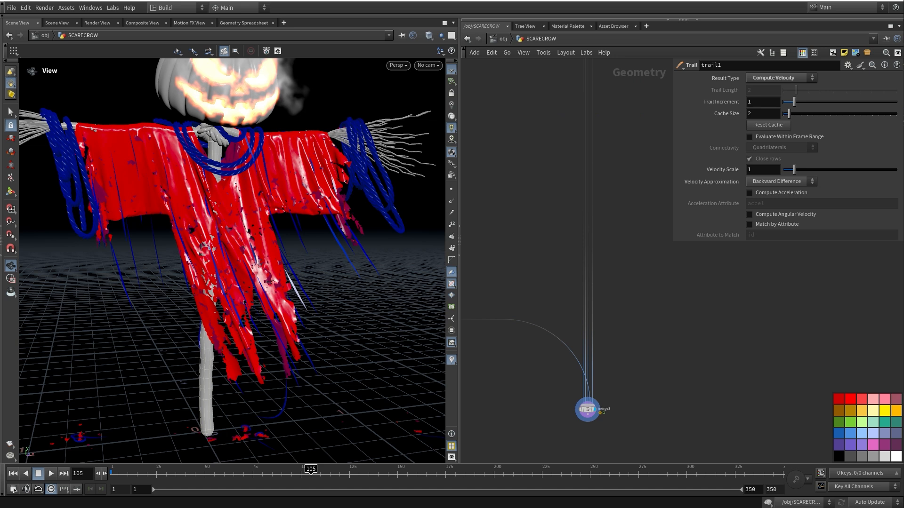
Go up to the object level and view the scene through cam1
{"action": "middle_click_drag", "start_coordinate": [596, 264], "coordinate": [525, 443]}
{"action": "scroll", "coordinate": [565, 263], "scroll_direction": "down", "scroll_amount": 2}
{"action": "middle_click_drag", "start_coordinate": [564, 197], "coordinate": [584, 353]}
{"action": "middle_click_drag", "start_coordinate": [609, 191], "coordinate": [572, 255]}
{"action": "scroll", "coordinate": [573, 255], "scroll_direction": "up", "scroll_amount": 4}
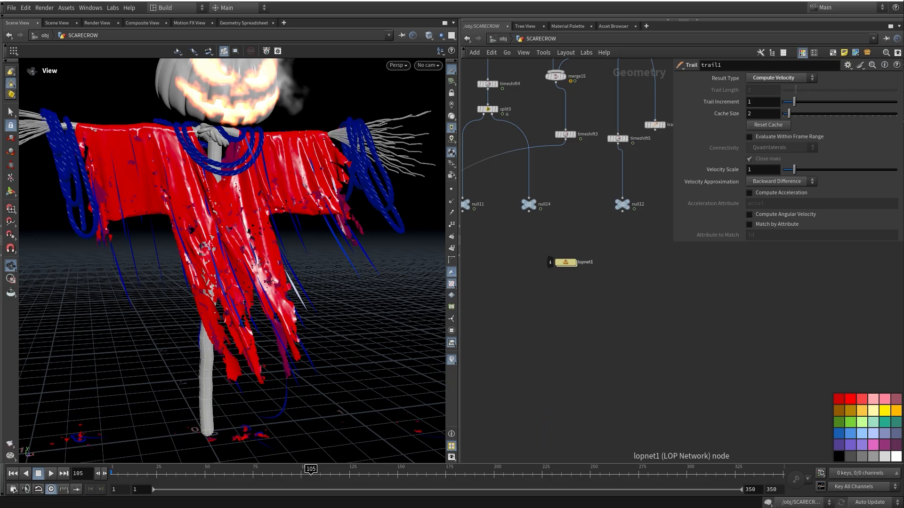
{"action": "middle_click_drag", "start_coordinate": [569, 260], "coordinate": [576, 295]}
{"action": "left_click", "coordinate": [503, 39]}
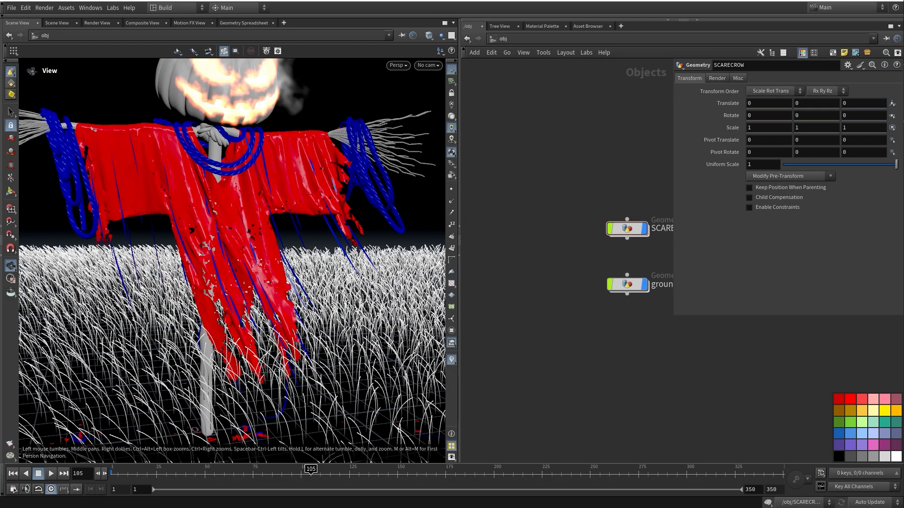
{"action": "middle_click_drag", "start_coordinate": [581, 257], "coordinate": [550, 247]}
{"action": "left_click", "coordinate": [428, 65]}
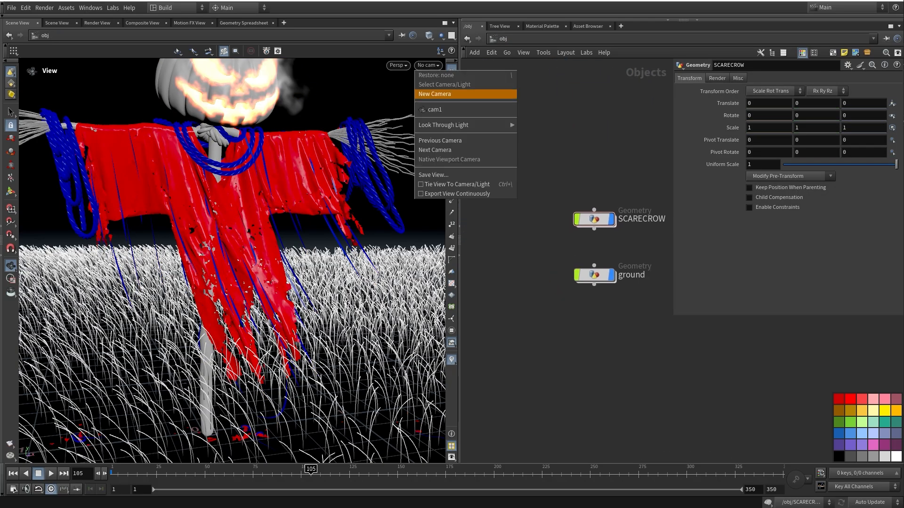
{"action": "left_click", "coordinate": [440, 110]}
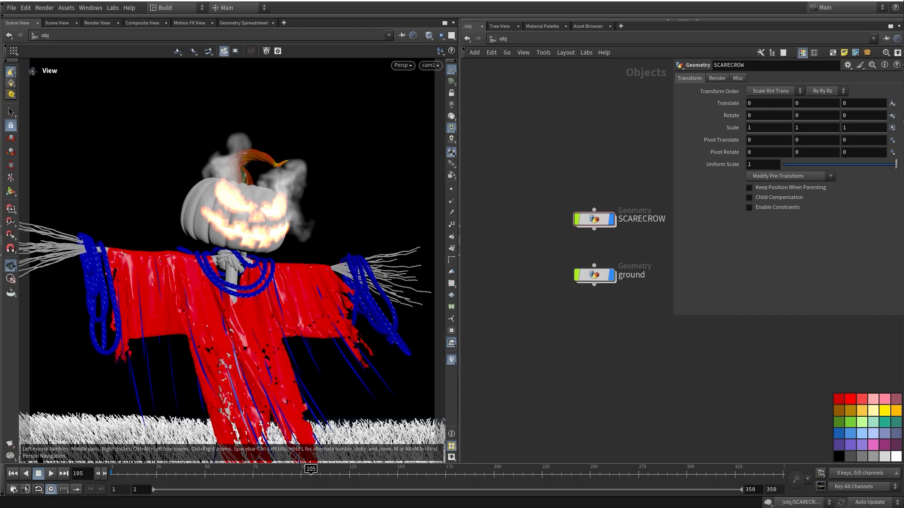
{"action": "middle_click_drag", "start_coordinate": [585, 301], "coordinate": [547, 271]}
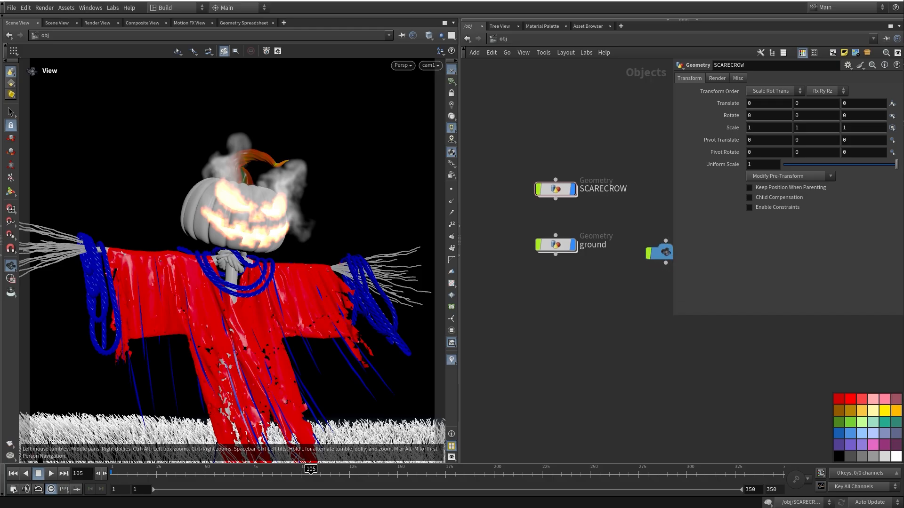
Orbit around the scarecrow and grass field, then pan across the grass node network
{"action": "left_click_drag", "start_coordinate": [244, 226], "coordinate": [287, 292]}
{"action": "scroll", "coordinate": [271, 240], "scroll_direction": "down", "scroll_amount": 5}
{"action": "middle_click_drag", "start_coordinate": [287, 287], "coordinate": [260, 244]}
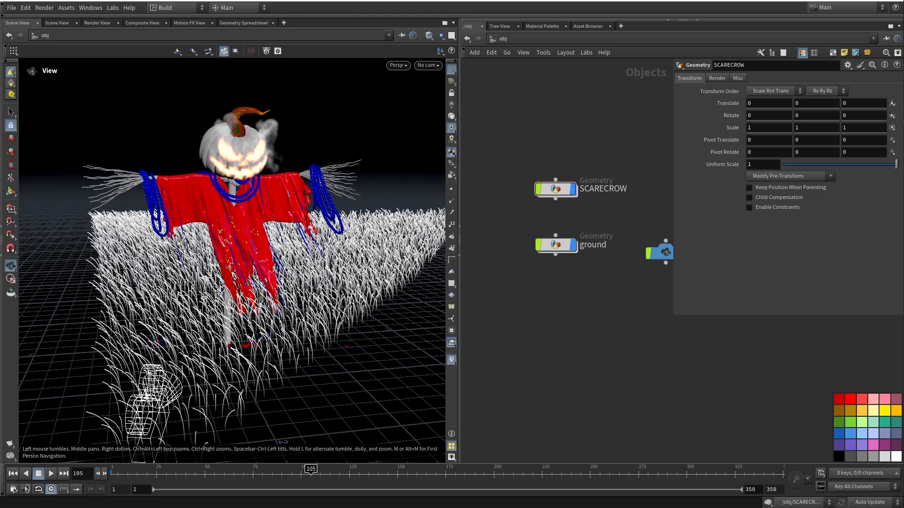
{"action": "left_click_drag", "start_coordinate": [259, 244], "coordinate": [219, 252]}
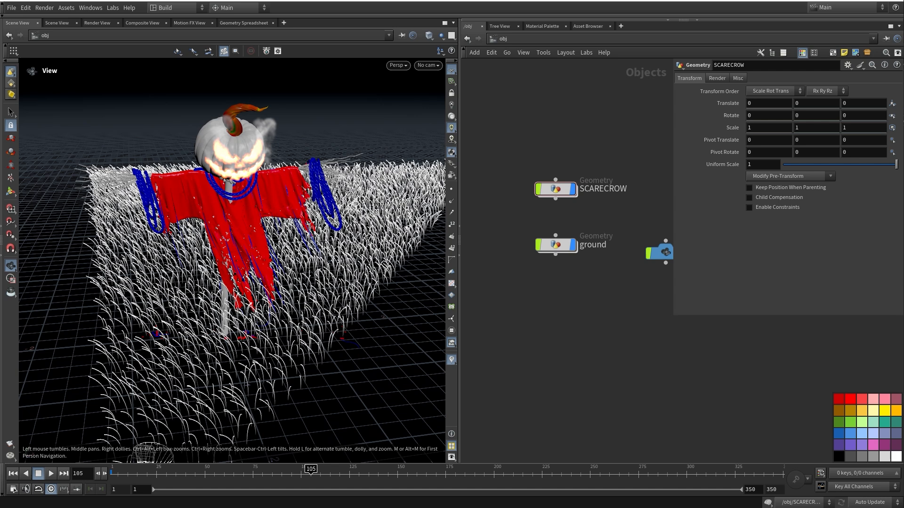
{"action": "left_click_drag", "start_coordinate": [219, 252], "coordinate": [236, 261]}
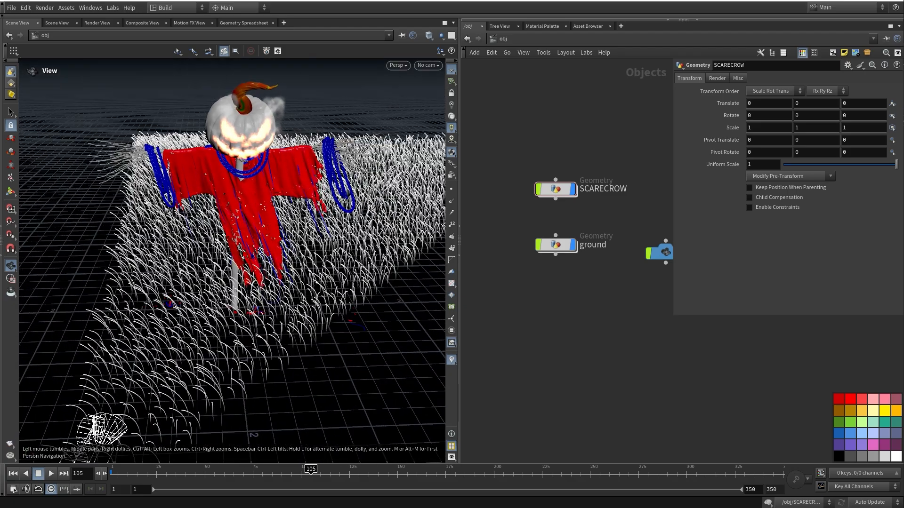
{"action": "right_click_drag", "start_coordinate": [235, 261], "coordinate": [274, 282]}
{"action": "left_click_drag", "start_coordinate": [273, 282], "coordinate": [287, 299]}
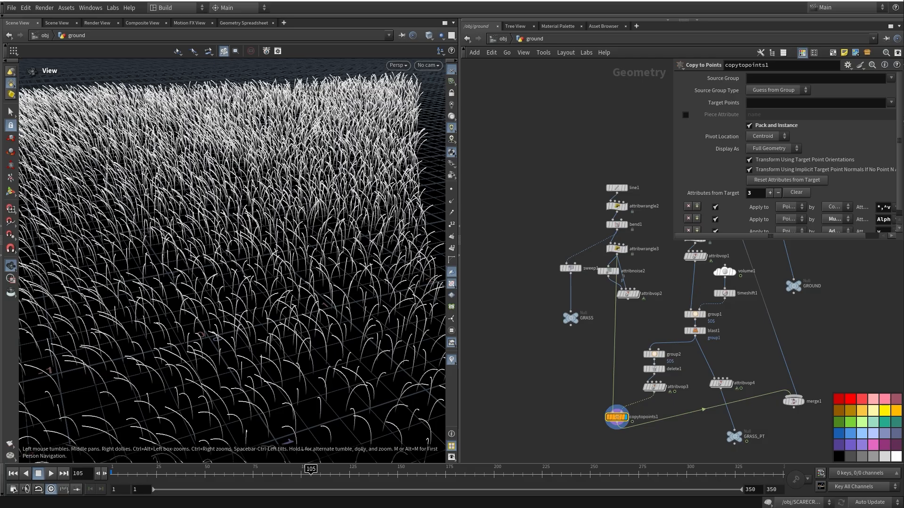
{"action": "middle_click_drag", "start_coordinate": [753, 424], "coordinate": [636, 301]}
{"action": "left_click_drag", "start_coordinate": [617, 314], "coordinate": [604, 313]}
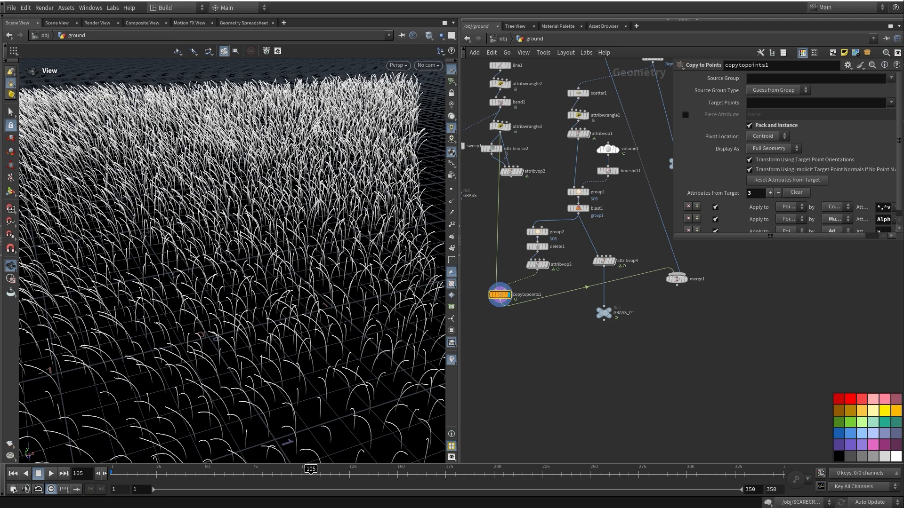
Display the starting grid1 plane, then the transform1 result
{"action": "middle_click_drag", "start_coordinate": [659, 325], "coordinate": [693, 349]}
{"action": "scroll", "coordinate": [532, 444], "scroll_direction": "down", "scroll_amount": 4}
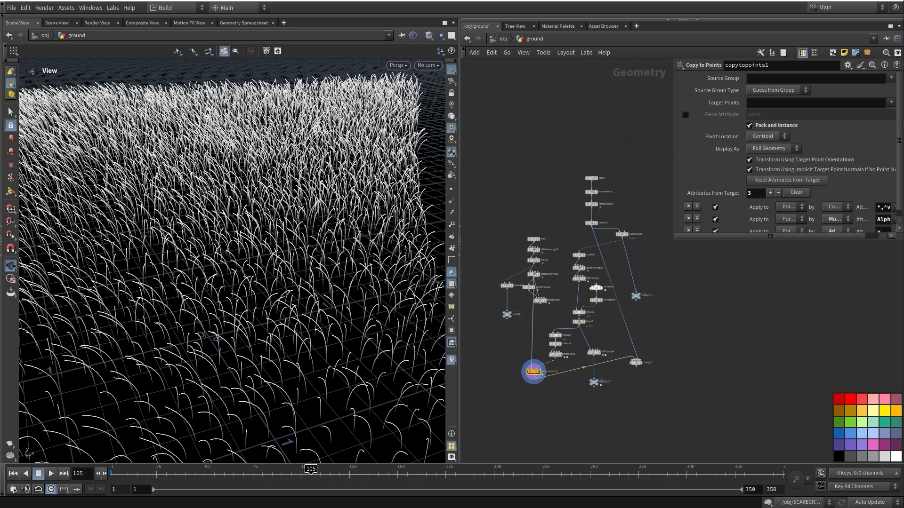
{"action": "middle_click_drag", "start_coordinate": [532, 444], "coordinate": [535, 428]}
{"action": "left_click_drag", "start_coordinate": [263, 283], "coordinate": [219, 264]}
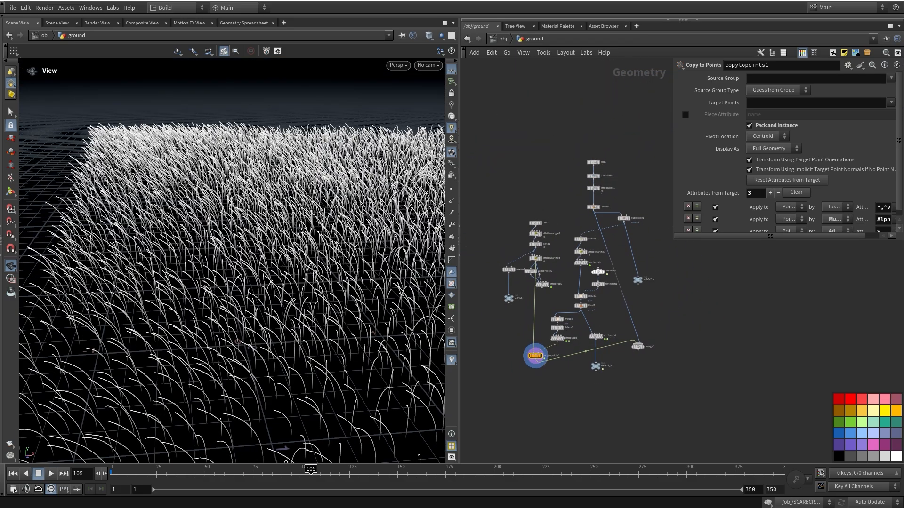
{"action": "scroll", "coordinate": [630, 180], "scroll_direction": "up", "scroll_amount": 3}
{"action": "left_click", "coordinate": [576, 150]}
{"action": "middle_click_drag", "start_coordinate": [584, 188], "coordinate": [592, 149]}
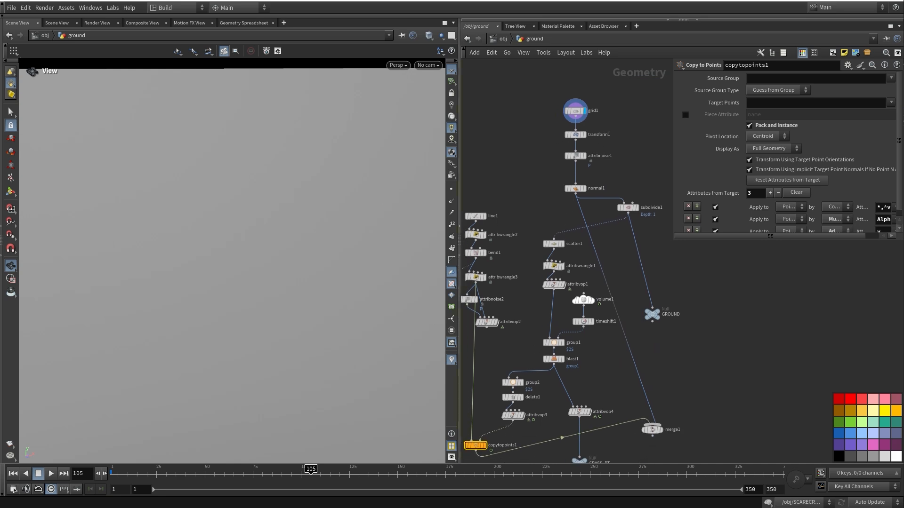
{"action": "left_click", "coordinate": [587, 124]}
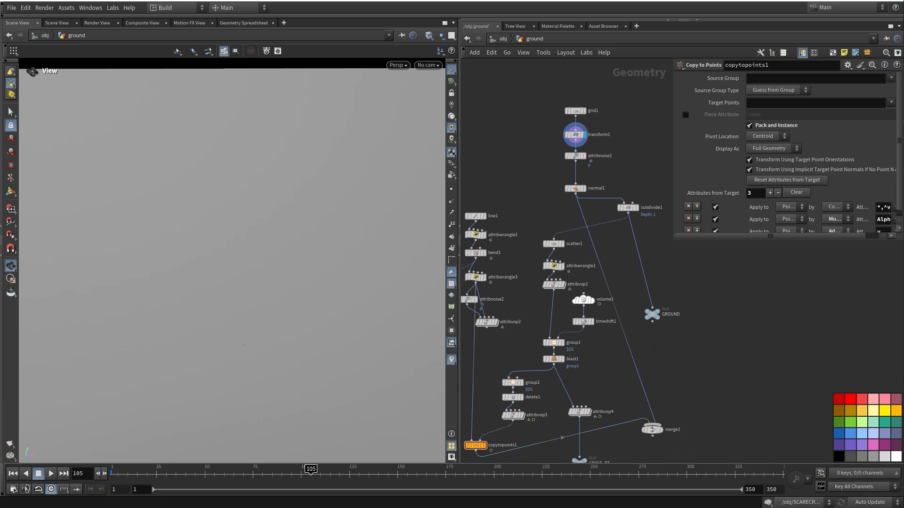
Show attribnoise1's noise-displaced terrain in Flat Wire Shaded mode
{"action": "left_click", "coordinate": [588, 145]}
{"action": "middle_click_drag", "start_coordinate": [586, 150], "coordinate": [602, 171]}
{"action": "left_click_drag", "start_coordinate": [264, 235], "coordinate": [268, 278]}
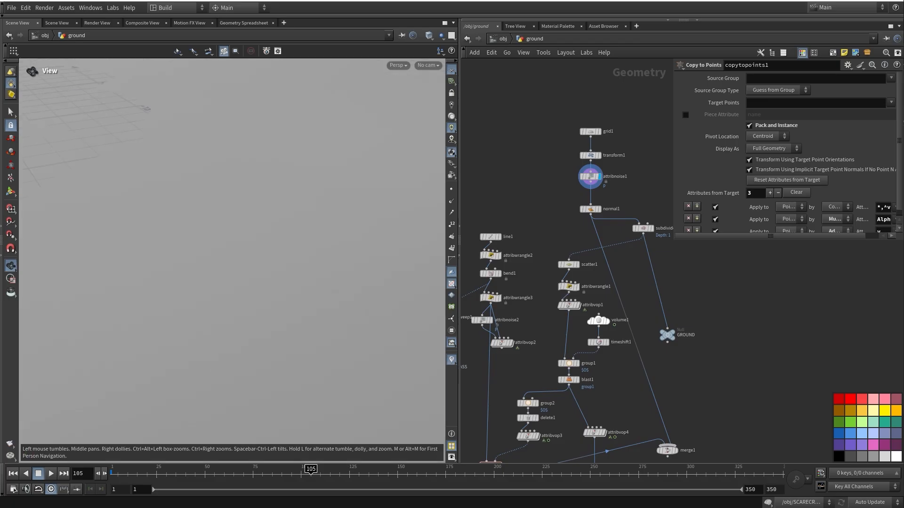
{"action": "left_click", "coordinate": [429, 35]}
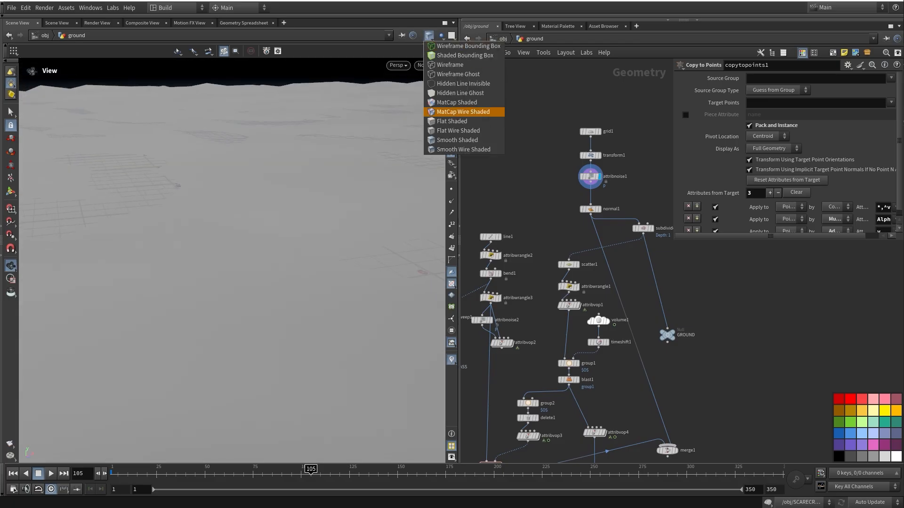
{"action": "left_click", "coordinate": [464, 130]}
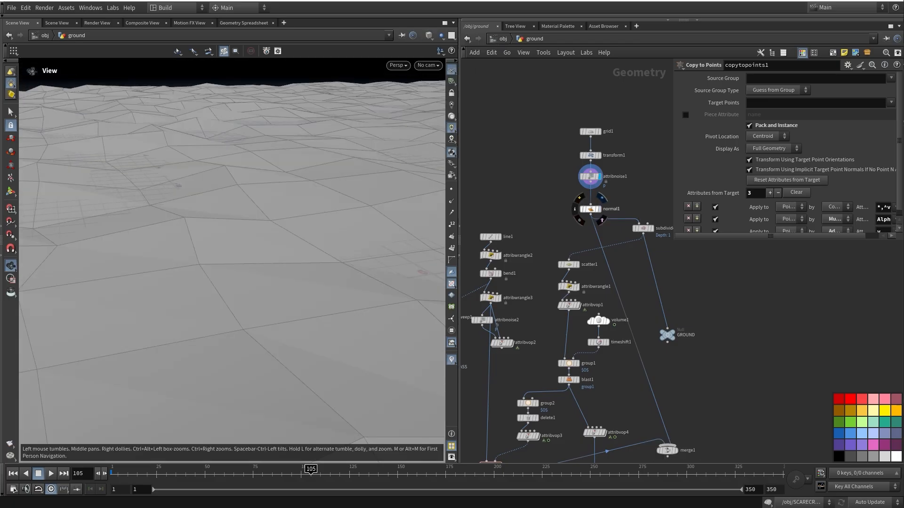
Display attribvop1's points, then the final GROUND mesh, and reposition the GROUND node
{"action": "middle_click_drag", "start_coordinate": [641, 228], "coordinate": [592, 214]}
{"action": "middle_click_drag", "start_coordinate": [520, 290], "coordinate": [554, 223]}
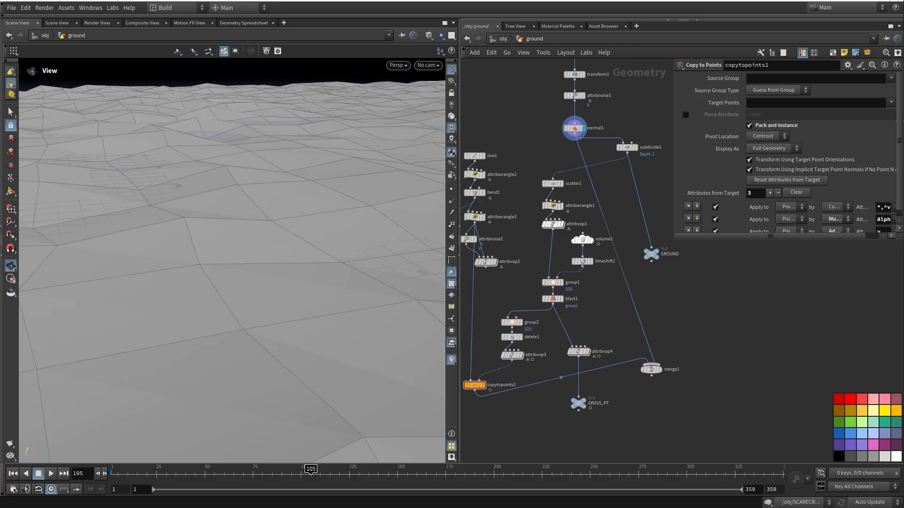
{"action": "left_click", "coordinate": [566, 213]}
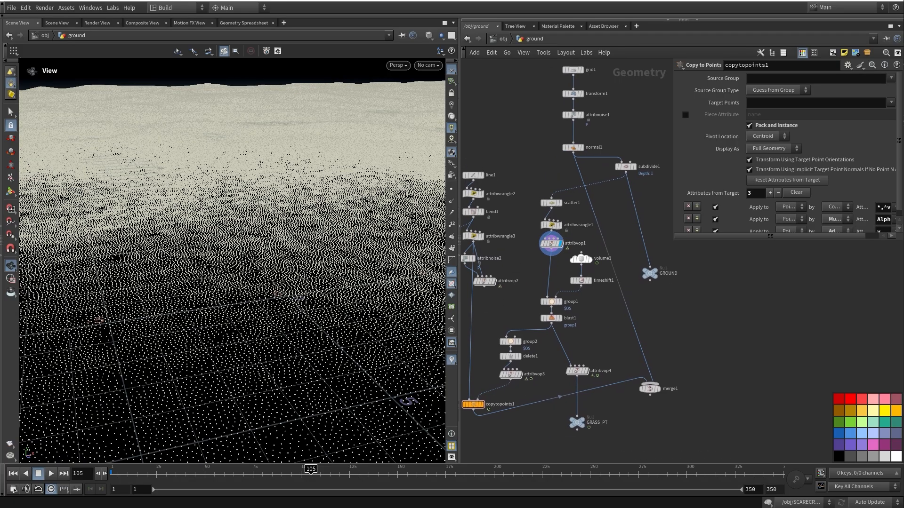
{"action": "scroll", "coordinate": [608, 103], "scroll_direction": "up", "scroll_amount": 5}
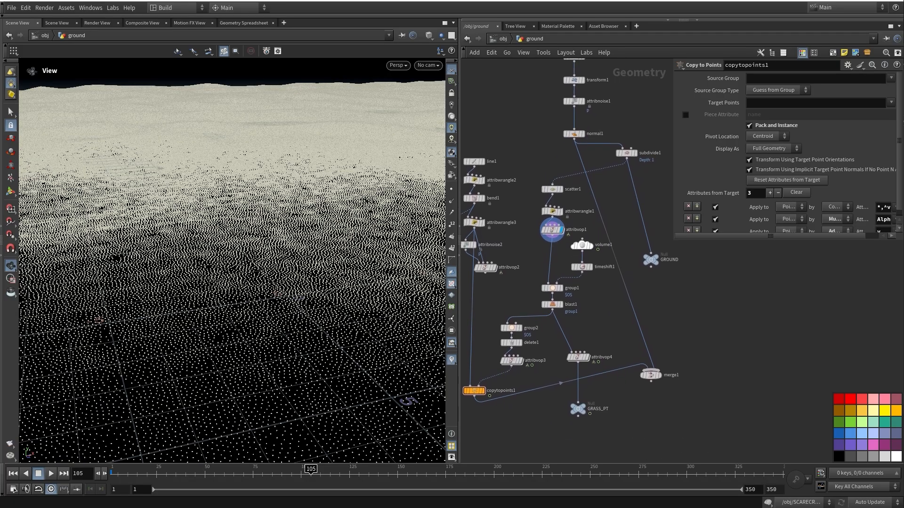
{"action": "left_click_drag", "start_coordinate": [559, 143], "coordinate": [559, 133]}
{"action": "scroll", "coordinate": [579, 226], "scroll_direction": "down", "scroll_amount": 1}
{"action": "middle_click_drag", "start_coordinate": [579, 226], "coordinate": [552, 179]}
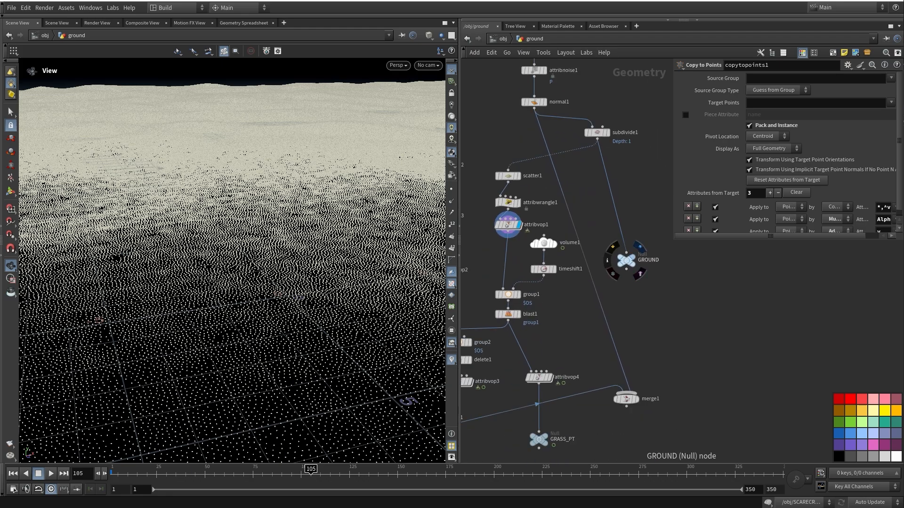
{"action": "left_click", "coordinate": [633, 257]}
{"action": "middle_click_drag", "start_coordinate": [652, 280], "coordinate": [614, 247]}
{"action": "left_click", "coordinate": [589, 228]}
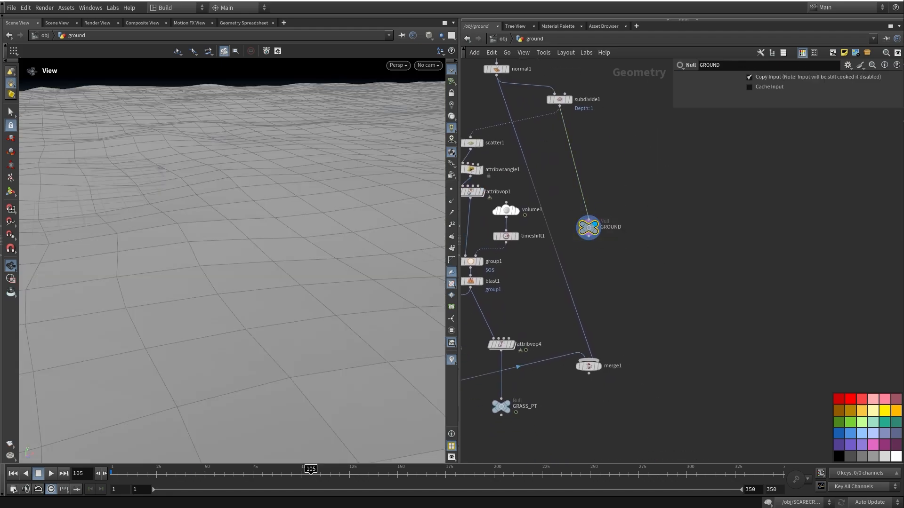
{"action": "left_click_drag", "start_coordinate": [588, 227], "coordinate": [619, 240]}
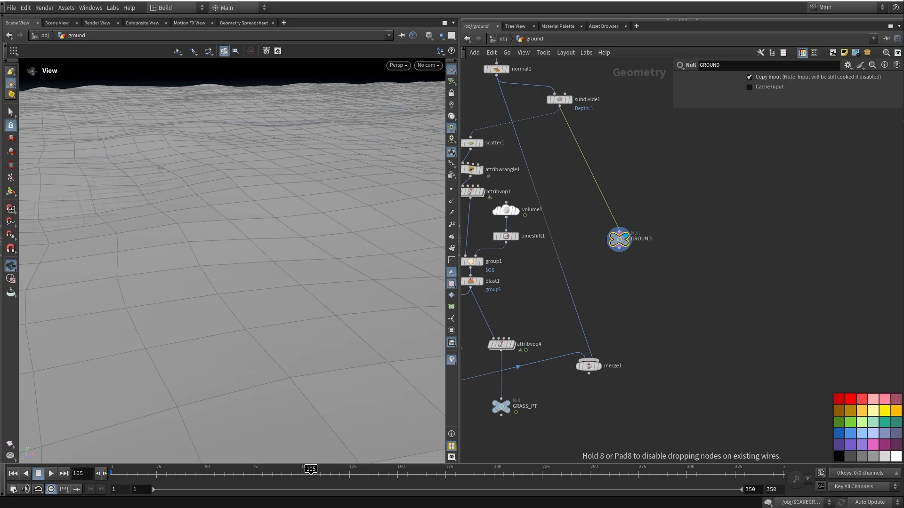
{"action": "middle_click_drag", "start_coordinate": [617, 240], "coordinate": [716, 258]}
Check scatter1's point count, then return to /obj
{"action": "mouse_move", "coordinate": [568, 161]}
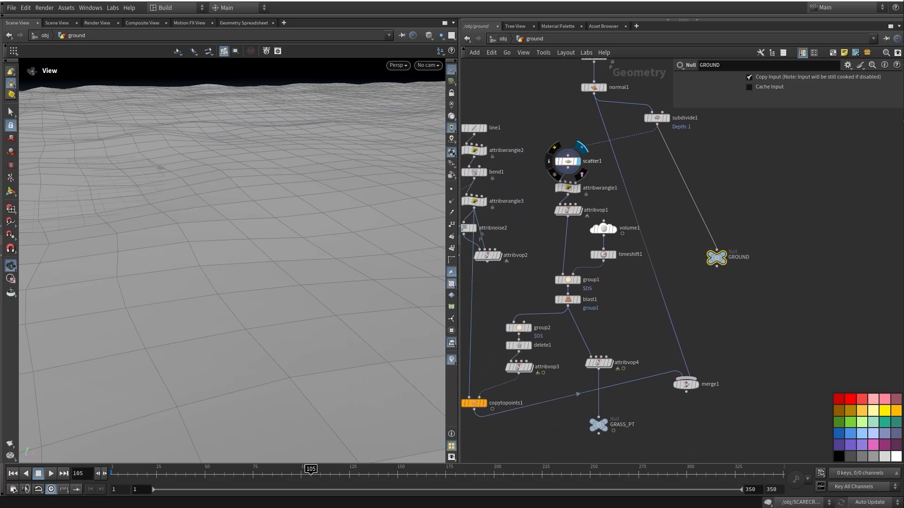
{"action": "left_click_drag", "start_coordinate": [282, 245], "coordinate": [295, 268]}
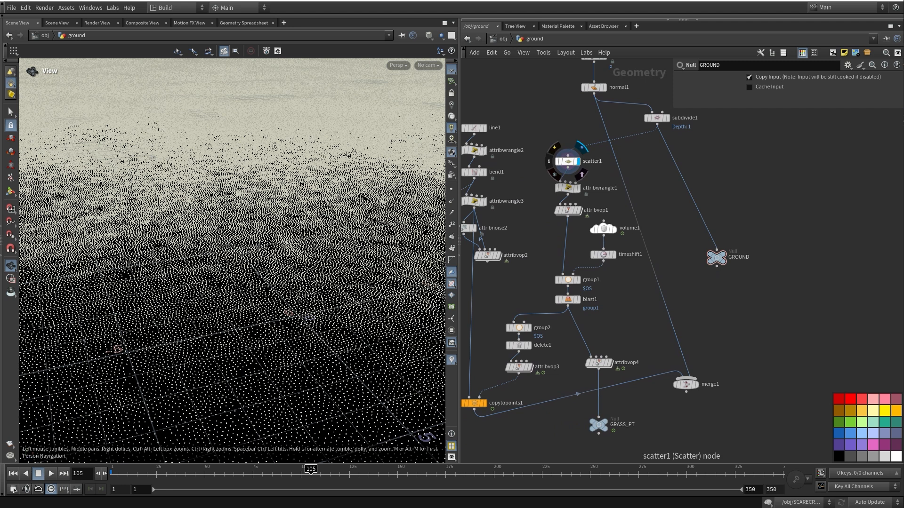
{"action": "middle_click", "coordinate": [568, 161]}
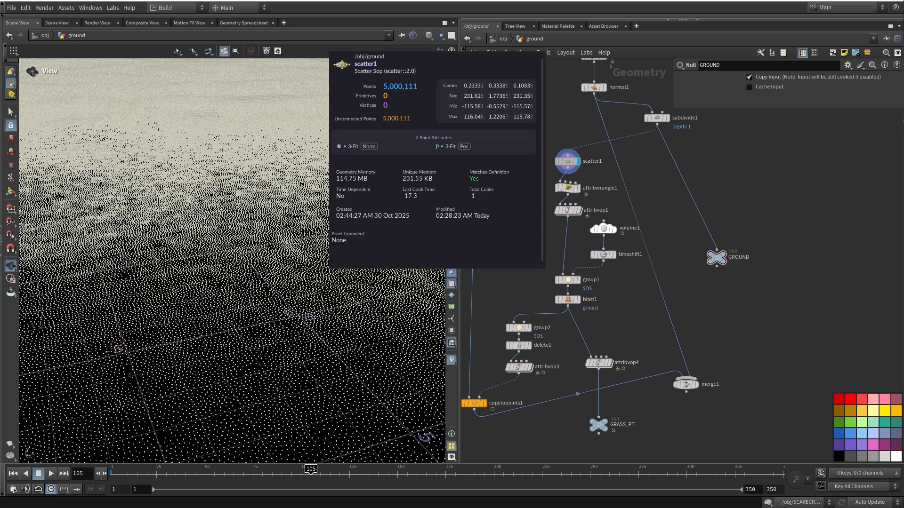
{"action": "middle_click_drag", "start_coordinate": [568, 161], "coordinate": [558, 135]}
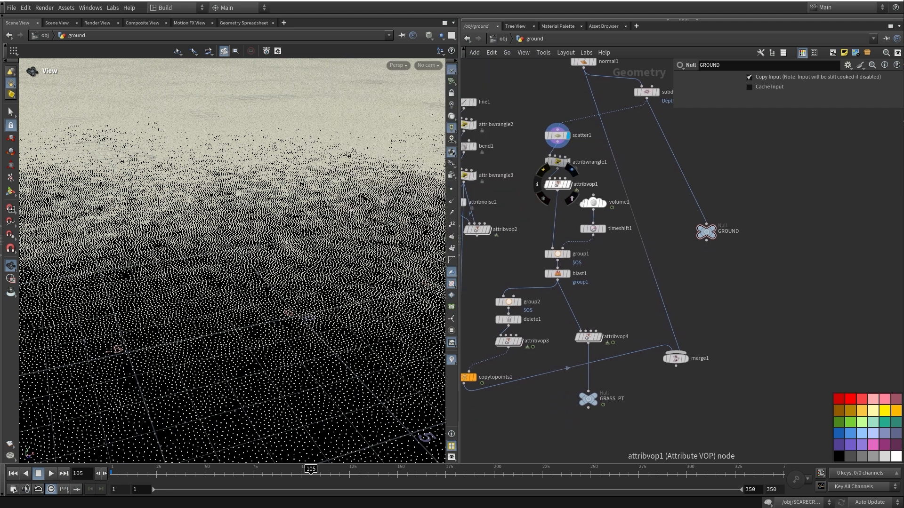
{"action": "middle_click_drag", "start_coordinate": [558, 184], "coordinate": [556, 197]}
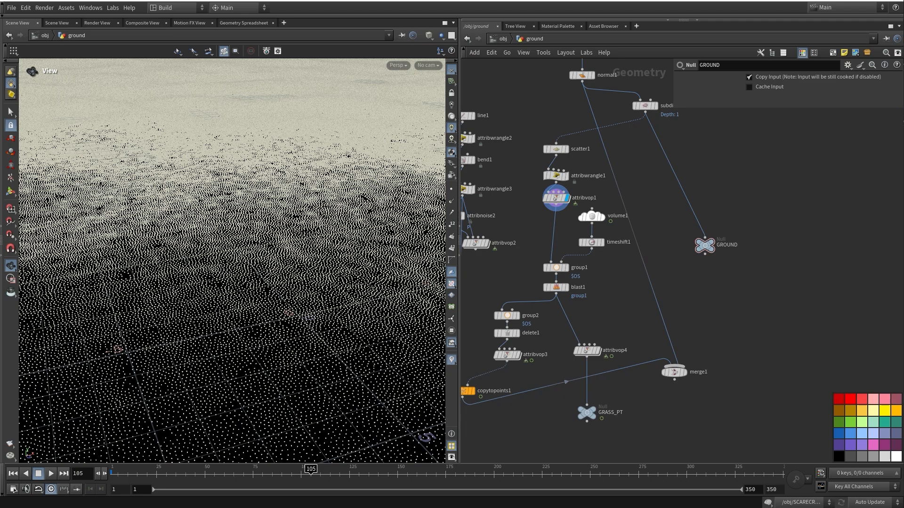
{"action": "left_click", "coordinate": [503, 39]}
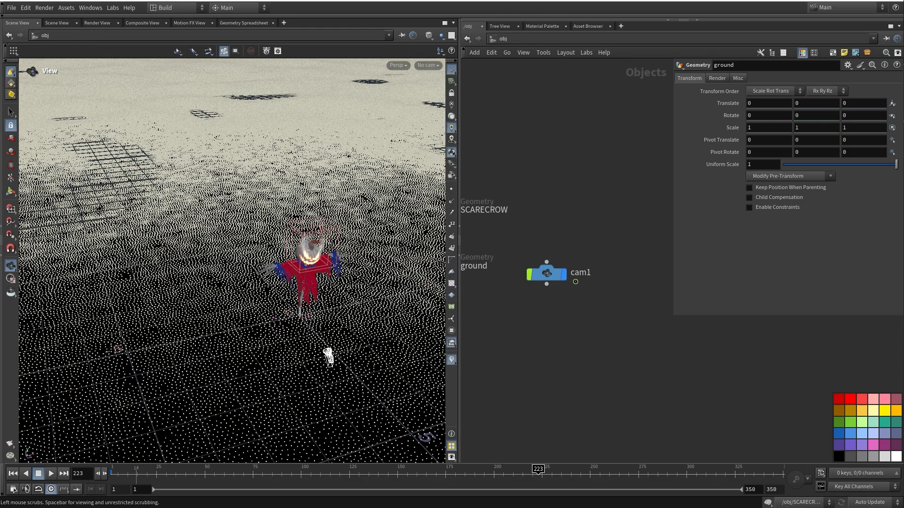
Rewind the timeline to frame 1 and select cam1
{"action": "left_click_drag", "start_coordinate": [137, 473], "coordinate": [112, 473]}
{"action": "middle_click_drag", "start_coordinate": [561, 301], "coordinate": [613, 286]}
{"action": "left_click", "coordinate": [559, 269]}
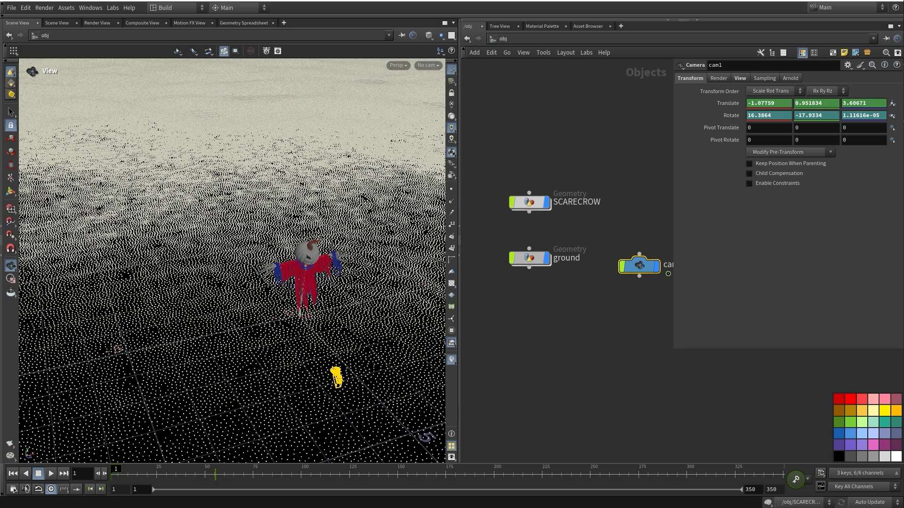
Enter the ground object's network and orbit low to reveal the horizon
{"action": "double_click", "coordinate": [530, 259]}
{"action": "middle_click_drag", "start_coordinate": [532, 259], "coordinate": [527, 274]}
{"action": "left_click_drag", "start_coordinate": [245, 283], "coordinate": [214, 246]}
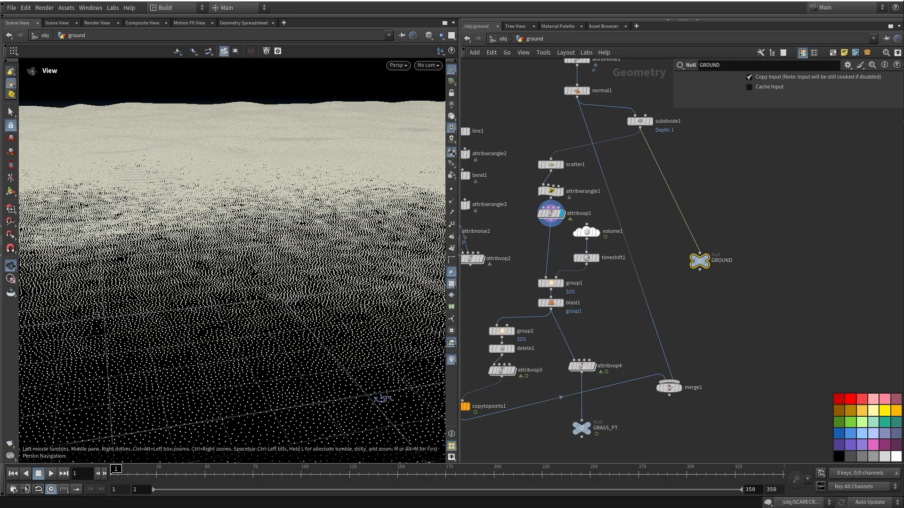
Display volume1, then inspect and display timeshift1's Frame setting
{"action": "left_click", "coordinate": [598, 233]}
{"action": "left_click", "coordinate": [587, 232]}
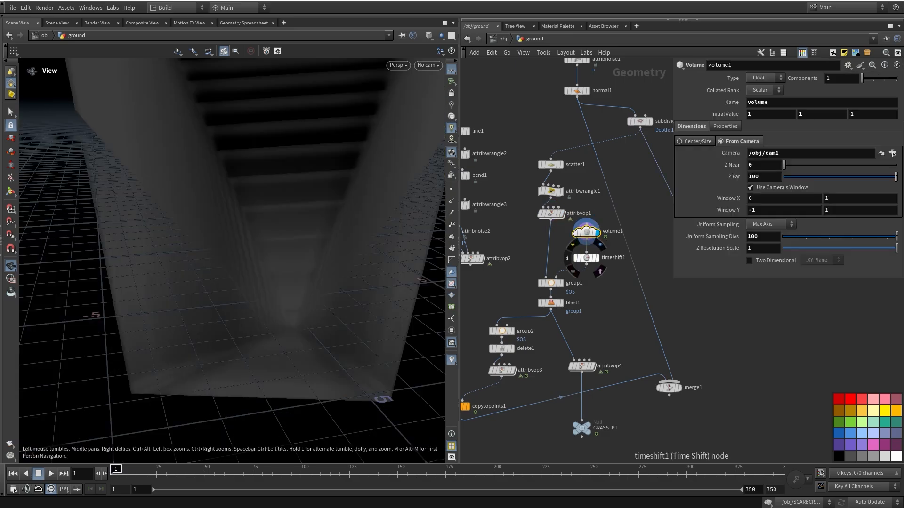
{"action": "left_click", "coordinate": [587, 258]}
{"action": "left_click", "coordinate": [776, 90]}
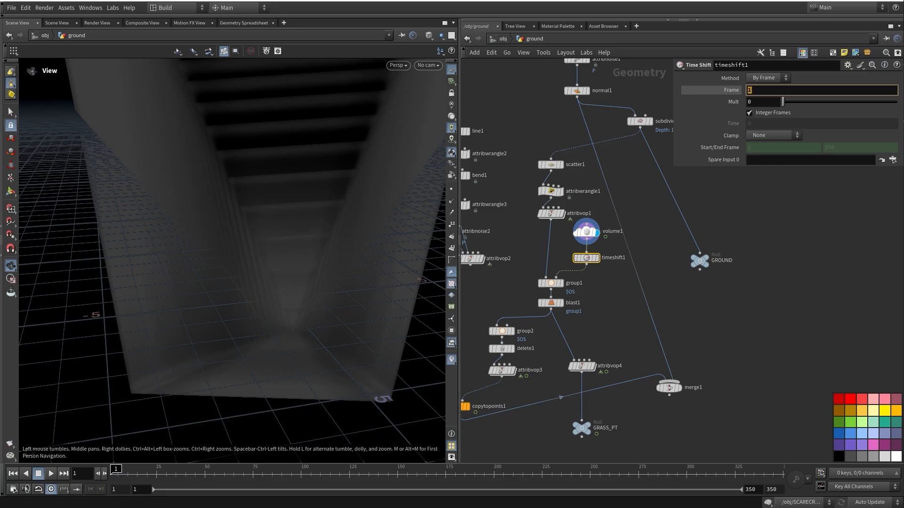
{"action": "middle_click_drag", "start_coordinate": [631, 226], "coordinate": [634, 237]}
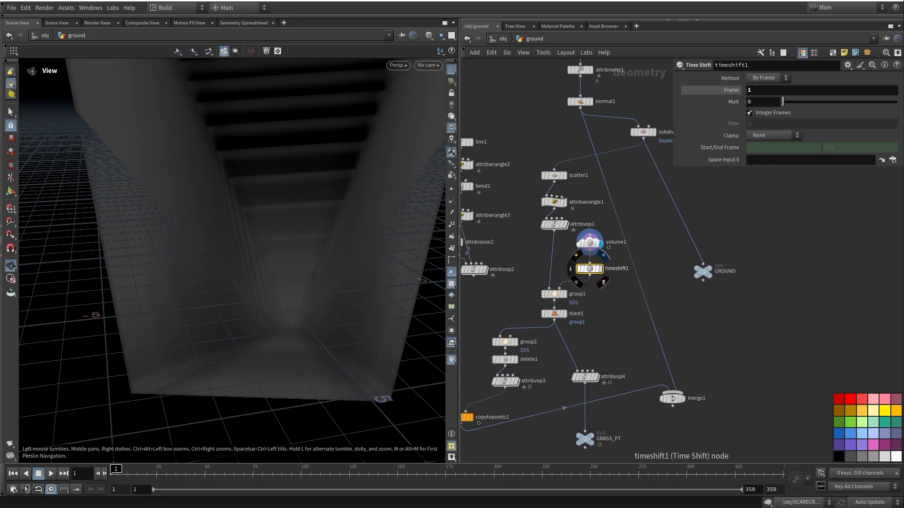
{"action": "left_click", "coordinate": [604, 256]}
Show group1's points and check volume1's camera and Z Far value of 100
{"action": "scroll", "coordinate": [536, 296], "scroll_direction": "up", "scroll_amount": 3}
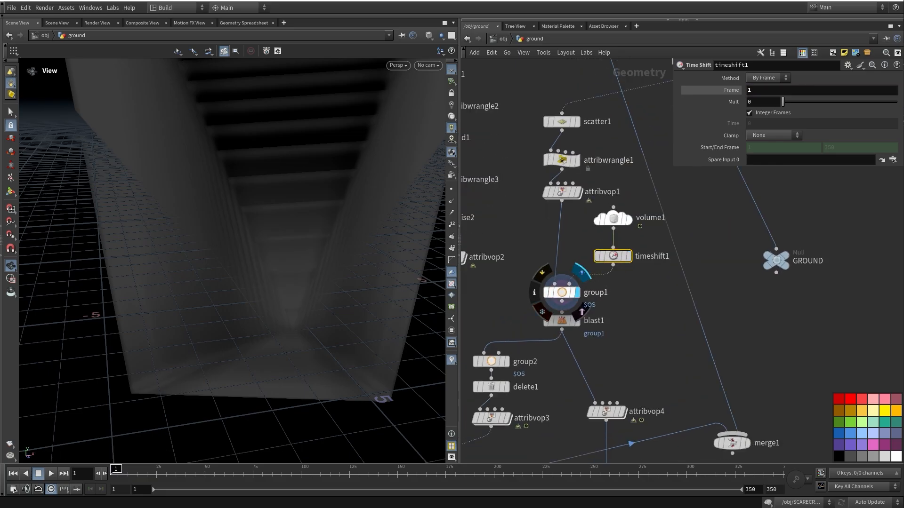
{"action": "left_click", "coordinate": [575, 292]}
{"action": "middle_click_drag", "start_coordinate": [612, 207], "coordinate": [594, 242]}
{"action": "left_click", "coordinate": [594, 255]}
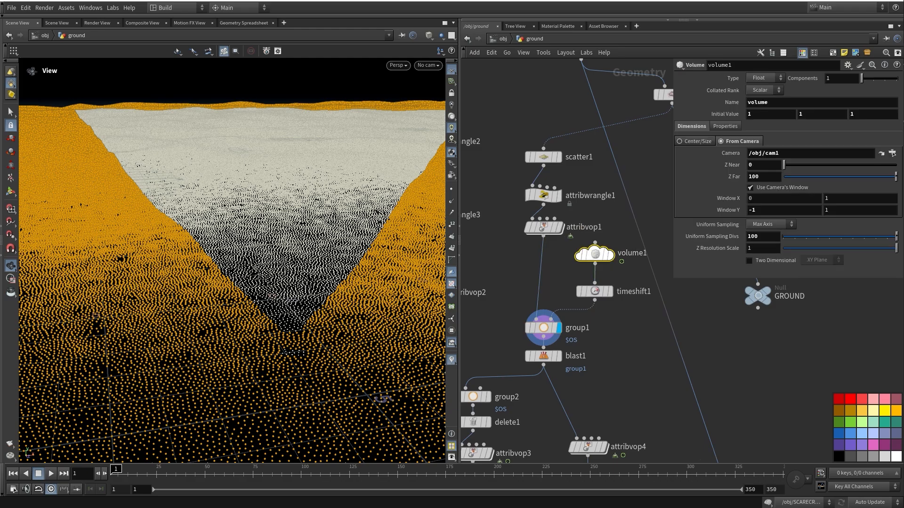
{"action": "left_click_drag", "start_coordinate": [783, 153], "coordinate": [739, 154]}
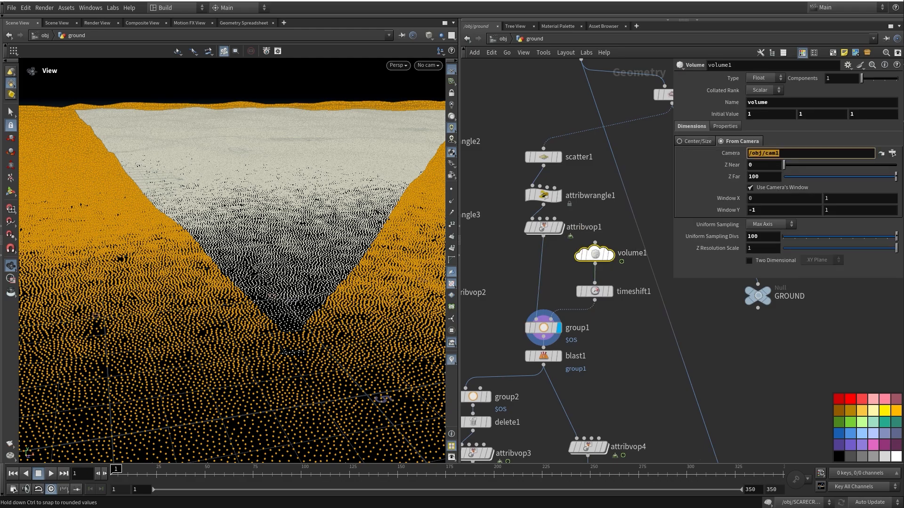
{"action": "double_click", "coordinate": [754, 177]}
{"action": "key", "text": "Tab"}
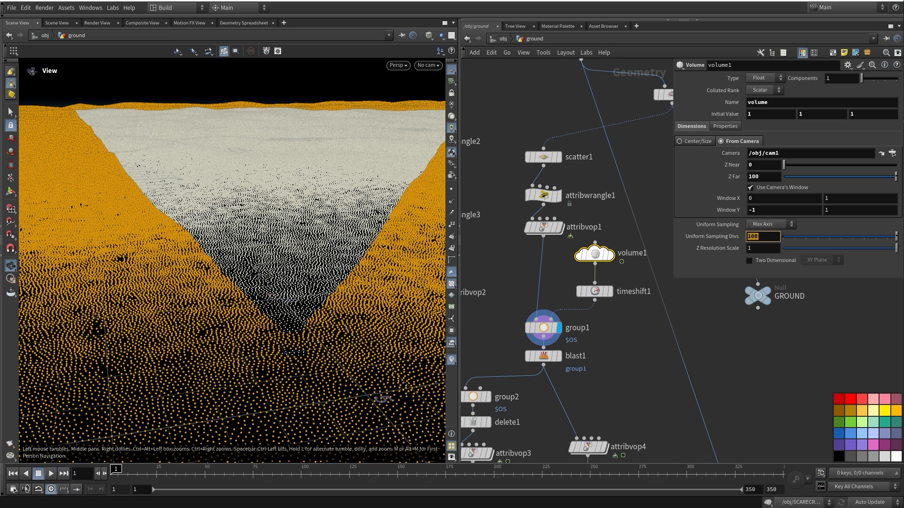
Display blast1's in-view points and look down on the trimmed wedge
{"action": "middle_click_drag", "start_coordinate": [552, 341], "coordinate": [550, 316]}
{"action": "left_click", "coordinate": [554, 317]}
{"action": "left_click", "coordinate": [540, 317]}
{"action": "mouse_move", "coordinate": [264, 255]}
{"action": "left_mouse_down"}
{"action": "mouse_move", "coordinate": [330, 278]}
{"action": "mouse_move", "coordinate": [316, 289]}
{"action": "mouse_move", "coordinate": [283, 249]}
{"action": "mouse_move", "coordinate": [259, 271]}
{"action": "mouse_move", "coordinate": [254, 254]}
{"action": "left_mouse_up"}
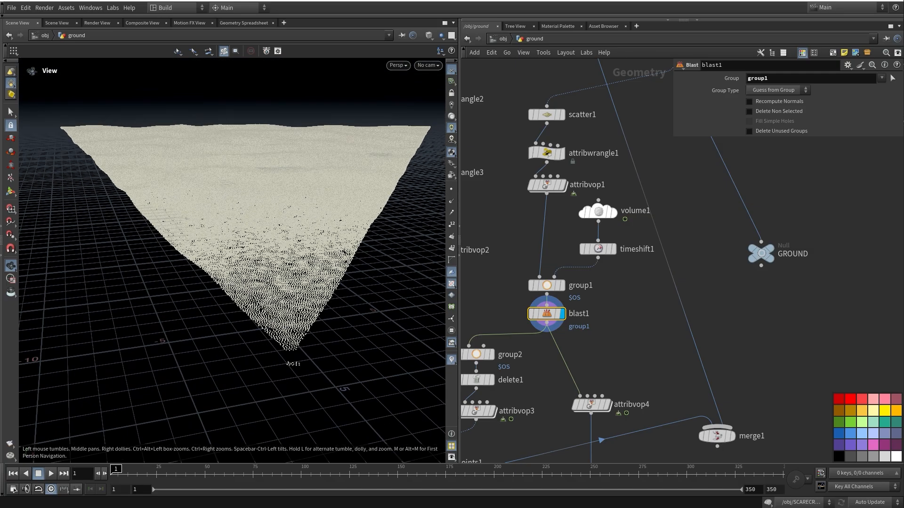
{"action": "middle_click_drag", "start_coordinate": [594, 232], "coordinate": [764, 322]}
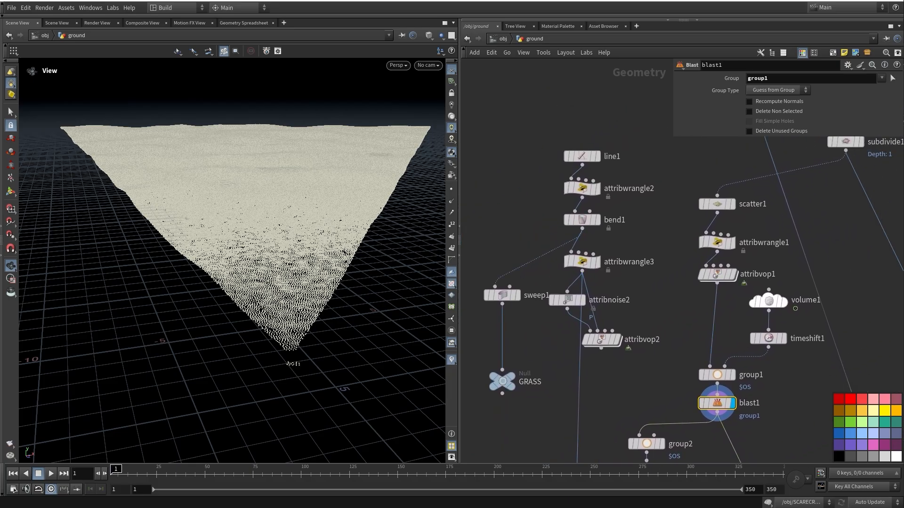
Display the straight line1 curve, then bend1's bent curve
{"action": "left_click", "coordinate": [597, 157]}
{"action": "left_click", "coordinate": [582, 157]}
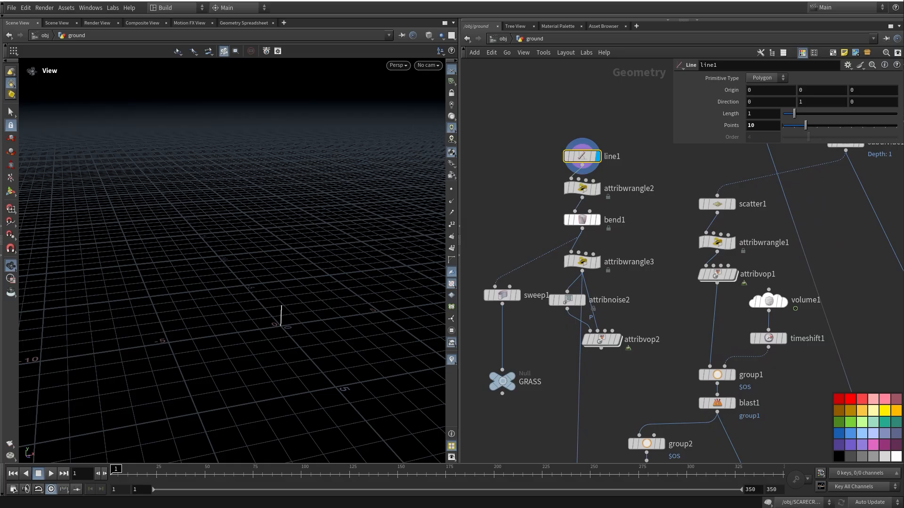
{"action": "left_click", "coordinate": [597, 220]}
{"action": "left_click", "coordinate": [582, 189]}
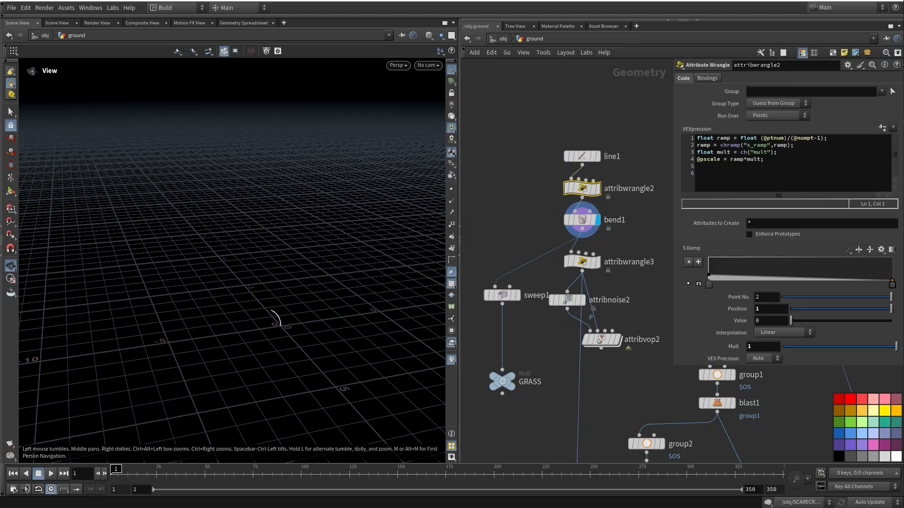
{"action": "scroll", "coordinate": [264, 301], "scroll_direction": "up", "scroll_amount": 8}
{"action": "middle_click_drag", "start_coordinate": [263, 301], "coordinate": [176, 246]}
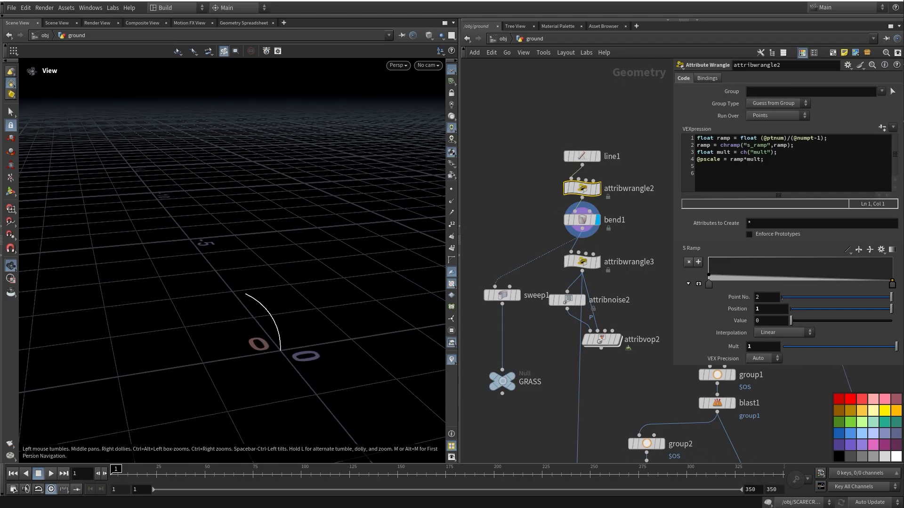
Review attribwrangle2's six lines of VEX, then display sweep1's tapered blade
{"action": "left_click_drag", "start_coordinate": [697, 138], "coordinate": [697, 173]}
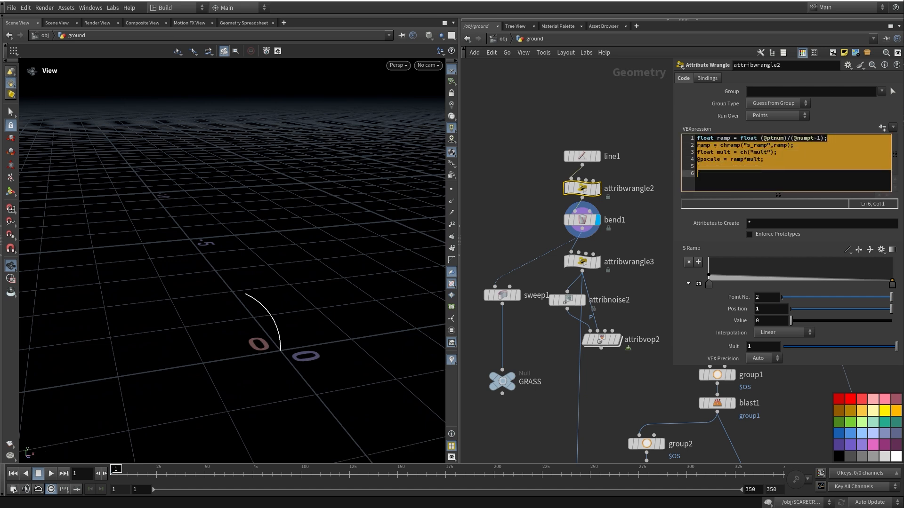
{"action": "left_click", "coordinate": [660, 301]}
{"action": "left_click", "coordinate": [711, 159]}
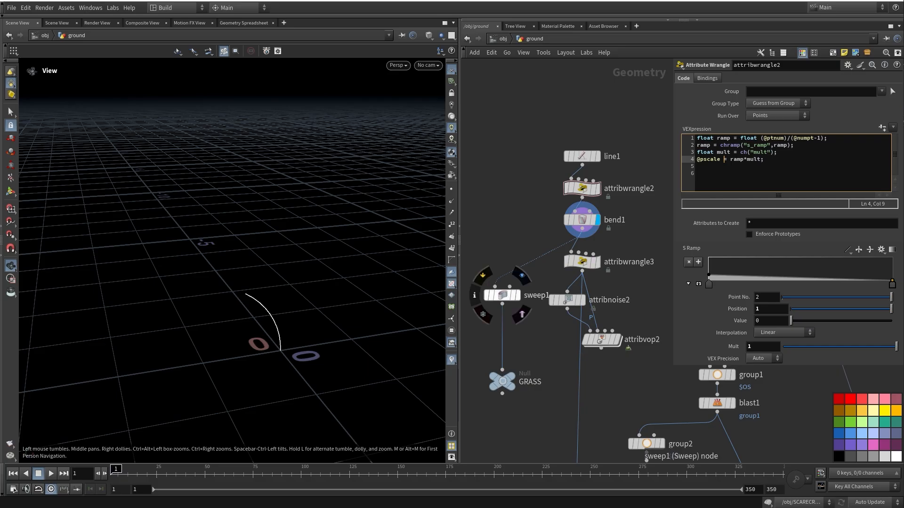
{"action": "left_click", "coordinate": [518, 296]}
{"action": "scroll", "coordinate": [259, 310], "scroll_direction": "up", "scroll_amount": 5}
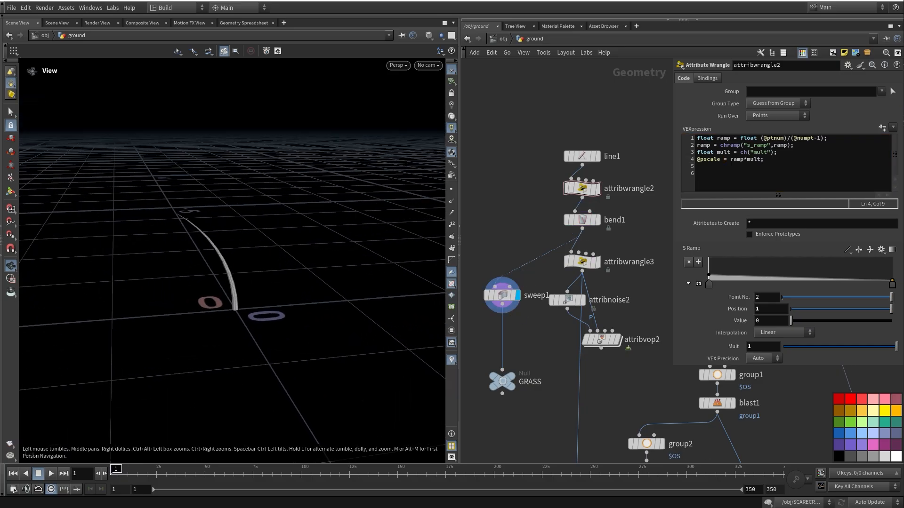
{"action": "middle_click_drag", "start_coordinate": [250, 292], "coordinate": [276, 317]}
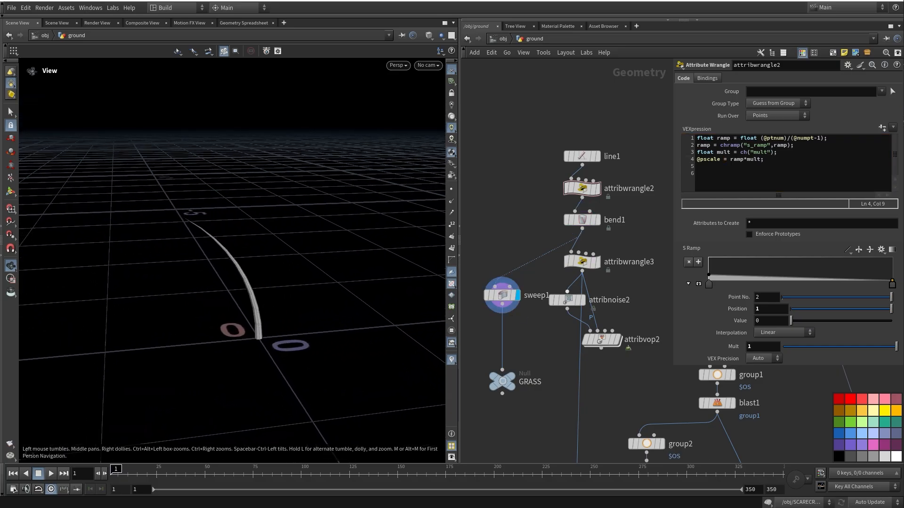
{"action": "middle_click_drag", "start_coordinate": [560, 339], "coordinate": [533, 293]}
{"action": "left_click_drag", "start_coordinate": [531, 315], "coordinate": [604, 240]}
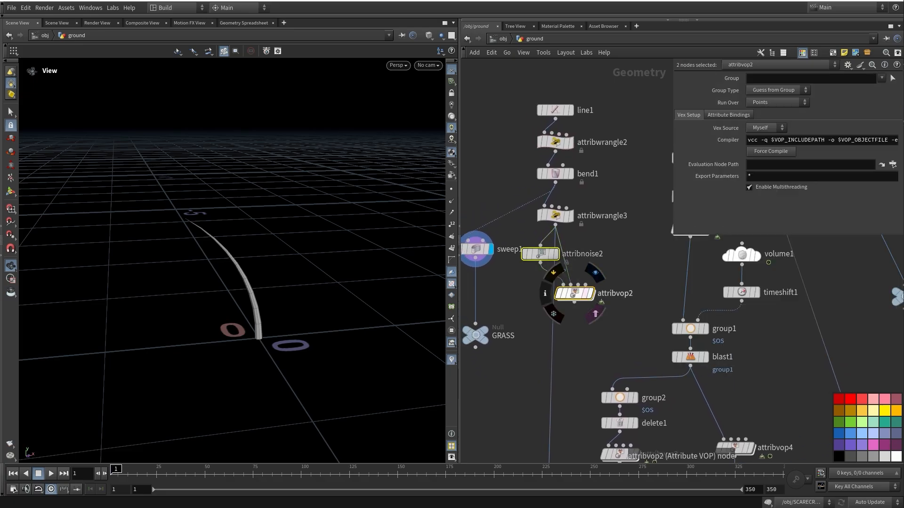
Shift attribnoise2 and attribvop2 to the right in the graph
{"action": "left_click_drag", "start_coordinate": [576, 294], "coordinate": [625, 290]}
{"action": "left_click", "coordinate": [629, 325]}
{"action": "middle_click_drag", "start_coordinate": [700, 342], "coordinate": [708, 281]}
Display attribwrangle3's bare curve with its colour ramp
{"action": "left_click", "coordinate": [564, 155]}
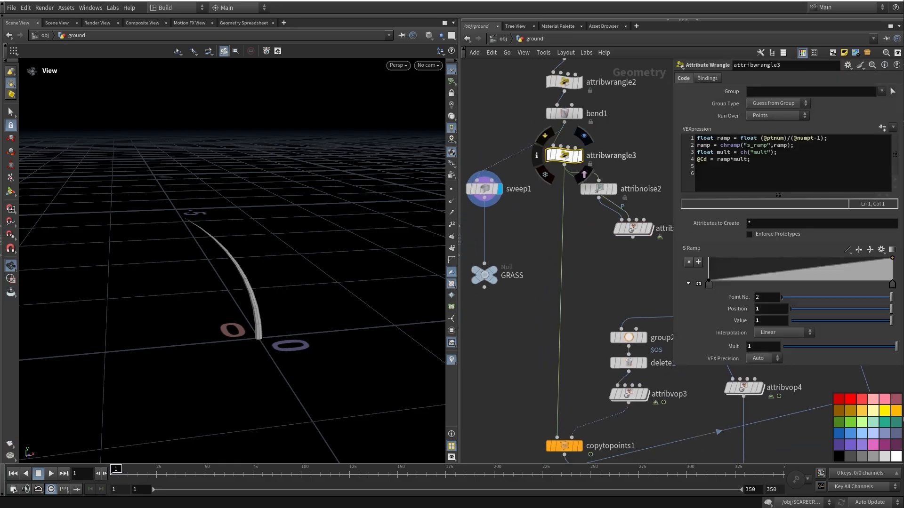
{"action": "middle_click_drag", "start_coordinate": [594, 268], "coordinate": [589, 281]}
{"action": "left_click", "coordinate": [578, 151]}
{"action": "left_click", "coordinate": [560, 168]}
{"action": "left_click", "coordinate": [573, 168]}
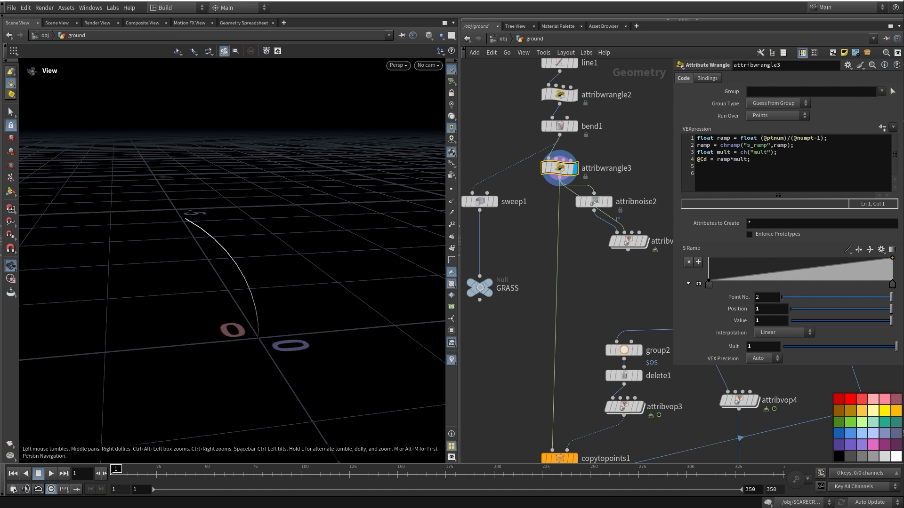
Place attribvop2 back beside attribnoise2
{"action": "mouse_move", "coordinate": [584, 330]}
{"action": "middle_mouse_down"}
{"action": "mouse_move", "coordinate": [592, 266]}
{"action": "mouse_move", "coordinate": [557, 237]}
{"action": "mouse_move", "coordinate": [515, 289]}
{"action": "mouse_move", "coordinate": [528, 254]}
{"action": "mouse_move", "coordinate": [593, 291]}
{"action": "mouse_move", "coordinate": [603, 317]}
{"action": "mouse_move", "coordinate": [592, 345]}
{"action": "mouse_move", "coordinate": [581, 350]}
{"action": "mouse_move", "coordinate": [573, 336]}
{"action": "middle_mouse_up"}
{"action": "scroll", "coordinate": [591, 266], "scroll_direction": "down", "scroll_amount": 2}
{"action": "mouse_move", "coordinate": [609, 260]}
{"action": "left_mouse_down"}
{"action": "mouse_move", "coordinate": [593, 283]}
{"action": "mouse_move", "coordinate": [603, 264]}
{"action": "left_mouse_up"}
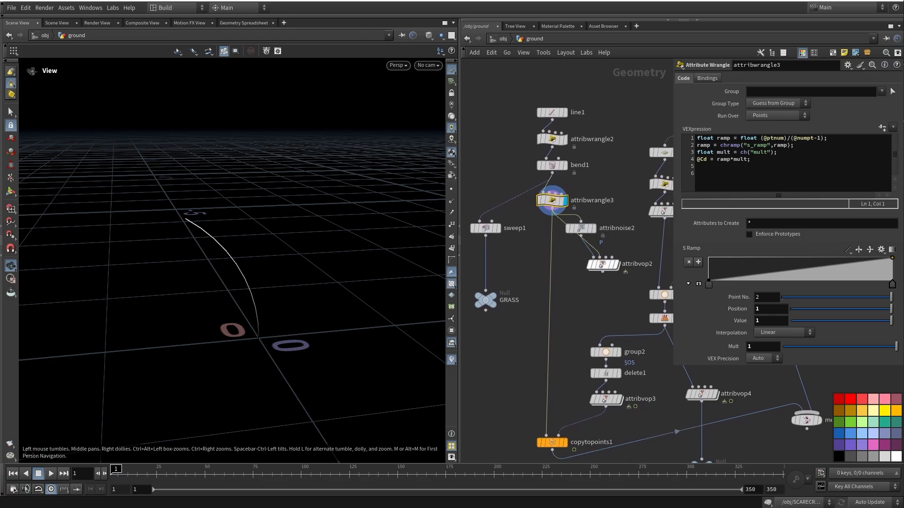
{"action": "middle_click_drag", "start_coordinate": [603, 264], "coordinate": [652, 258]}
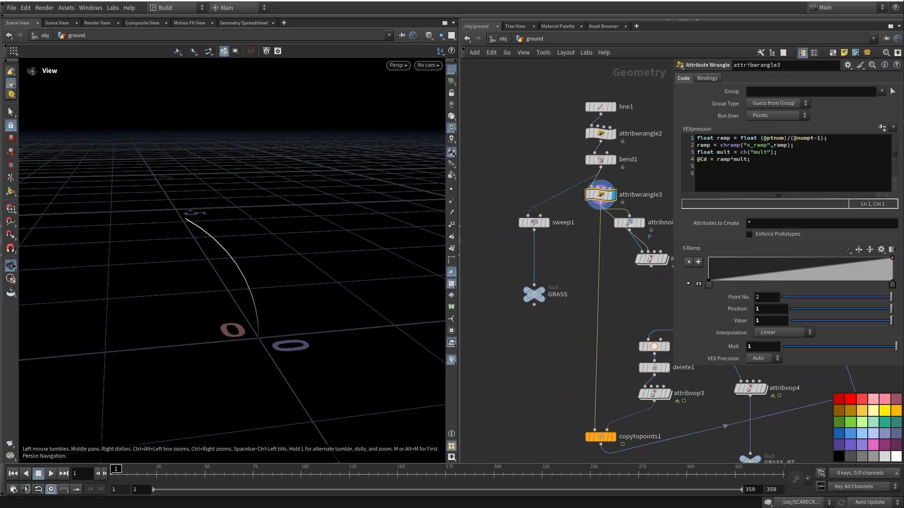
{"action": "middle_click_drag", "start_coordinate": [651, 259], "coordinate": [617, 188]}
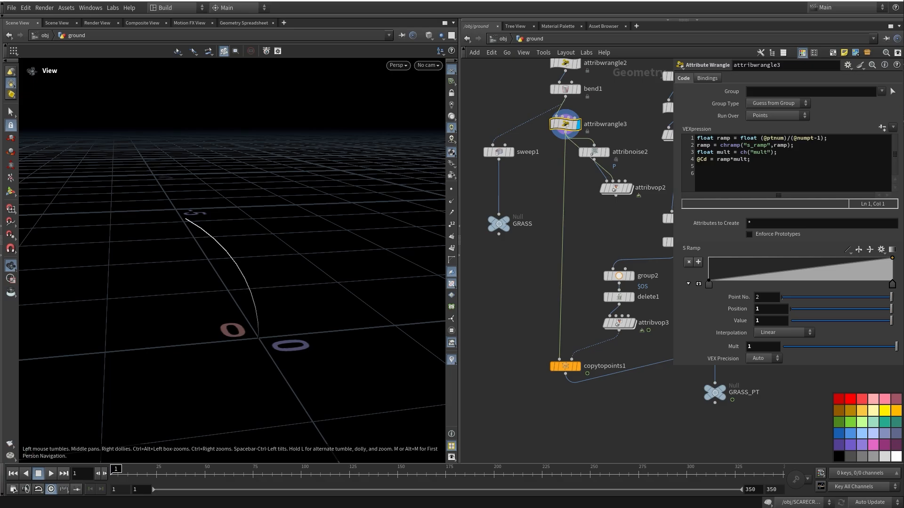
{"action": "middle_click_drag", "start_coordinate": [589, 226], "coordinate": [546, 213]}
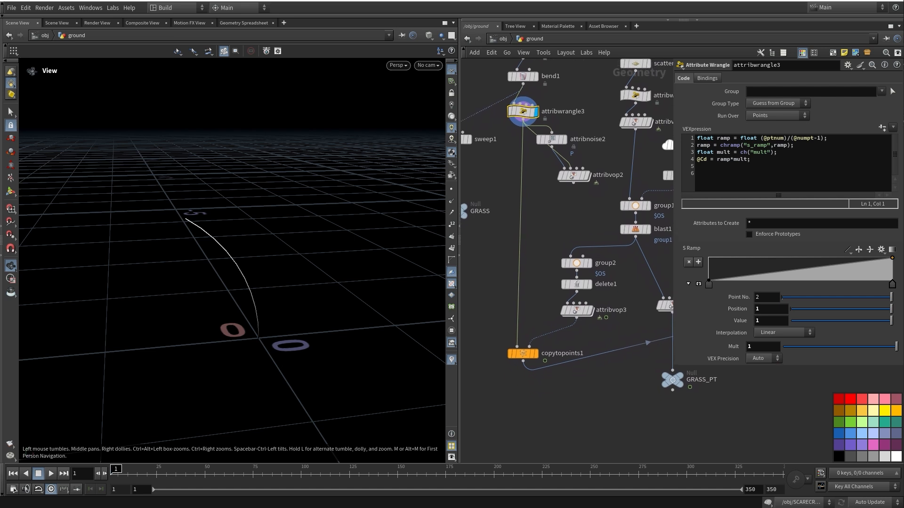
Display copytopoints1's grass field and play the animation, then stop it
{"action": "middle_click_drag", "start_coordinate": [522, 113], "coordinate": [531, 98]}
{"action": "left_click", "coordinate": [547, 323]}
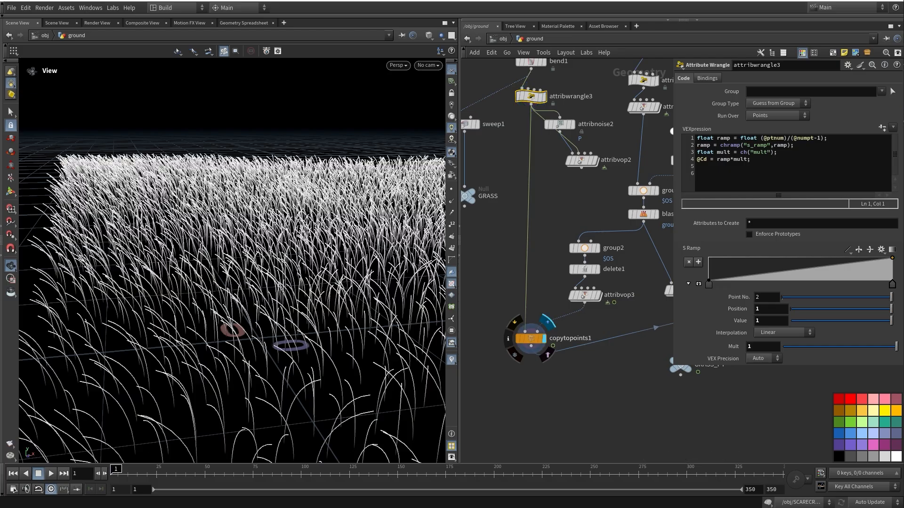
{"action": "middle_click_drag", "start_coordinate": [541, 282], "coordinate": [542, 278]}
{"action": "middle_click_drag", "start_coordinate": [264, 273], "coordinate": [224, 270]}
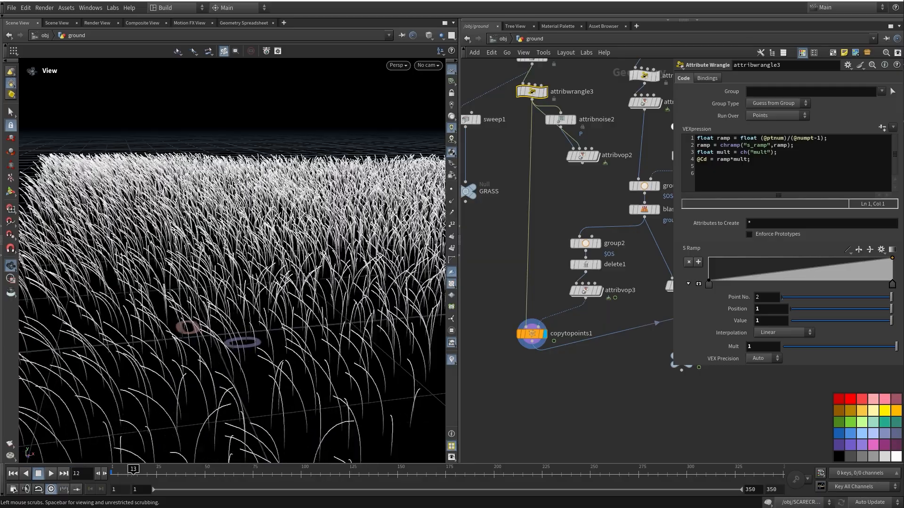
{"action": "left_click_drag", "start_coordinate": [169, 472], "coordinate": [115, 472]}
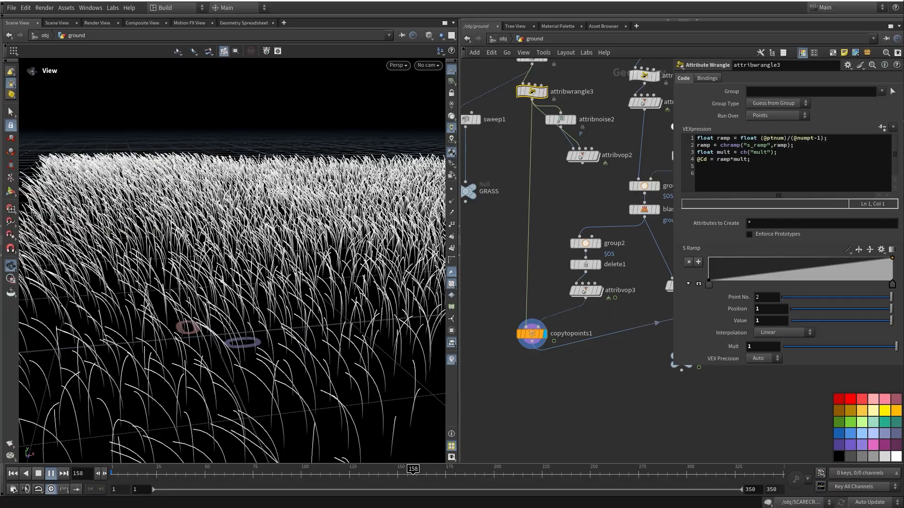
{"action": "key", "text": "Up"}
Dive into attribvop3 and zoom in on its VEX nodes
{"action": "middle_click_drag", "start_coordinate": [588, 202], "coordinate": [544, 233]}
{"action": "double_click", "coordinate": [540, 320]}
{"action": "mouse_move", "coordinate": [518, 337]}
{"action": "middle_mouse_down"}
{"action": "mouse_move", "coordinate": [558, 343]}
{"action": "mouse_move", "coordinate": [604, 324]}
{"action": "mouse_move", "coordinate": [522, 338]}
{"action": "middle_mouse_up"}
{"action": "scroll", "coordinate": [604, 324], "scroll_direction": "up", "scroll_amount": 3}
Align the angle constant above random1 and inspect turbnoise1 and rotate1
{"action": "left_click", "coordinate": [639, 202]}
{"action": "middle_click_drag", "start_coordinate": [638, 202], "coordinate": [521, 335]}
{"action": "left_click_drag", "start_coordinate": [516, 213], "coordinate": [527, 217]}
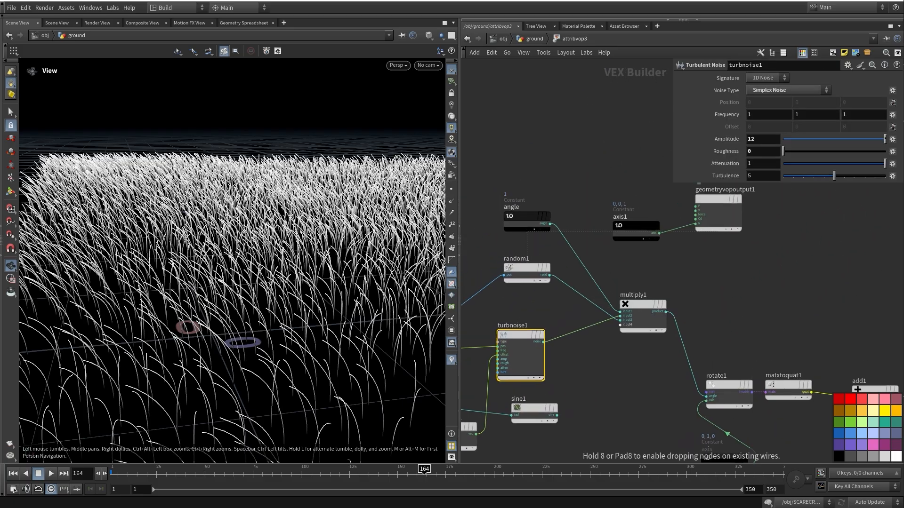
{"action": "left_click_drag", "start_coordinate": [525, 268], "coordinate": [525, 268]}
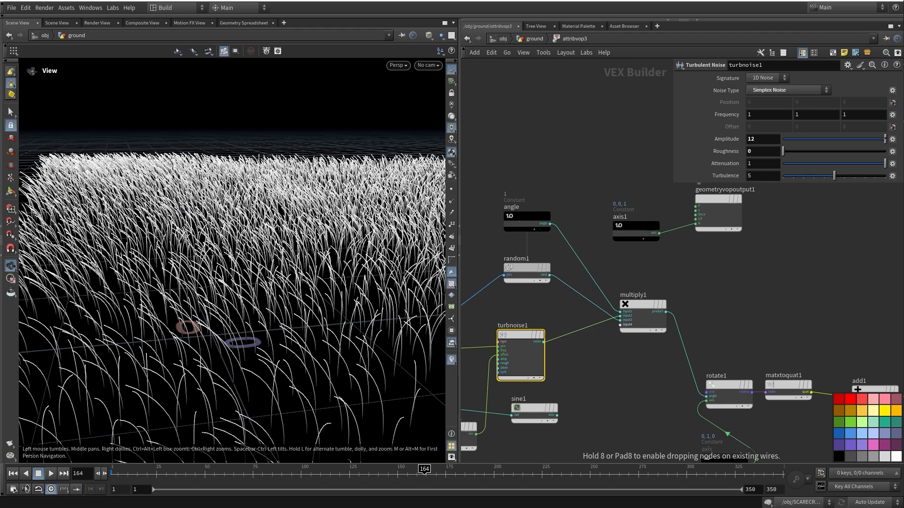
{"action": "middle_click_drag", "start_coordinate": [525, 268], "coordinate": [407, 155]}
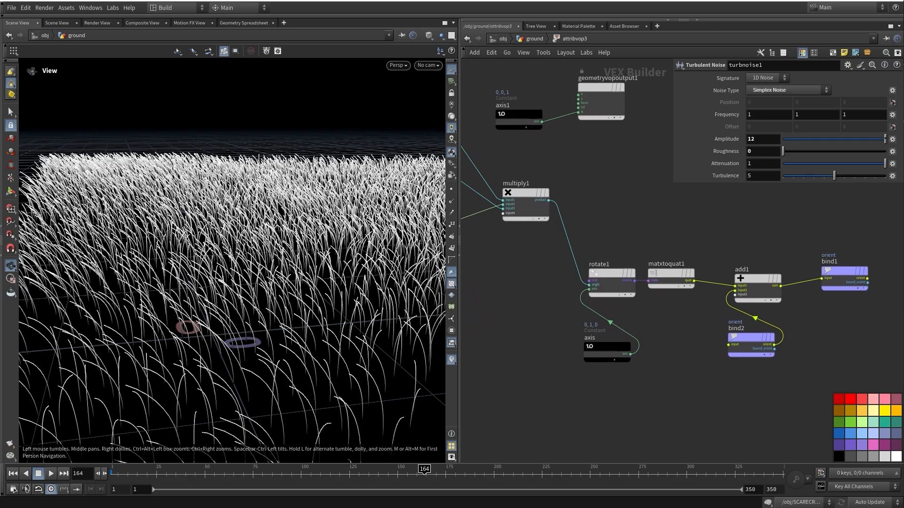
{"action": "left_click", "coordinate": [612, 274]}
{"action": "middle_click_drag", "start_coordinate": [613, 274], "coordinate": [535, 265]}
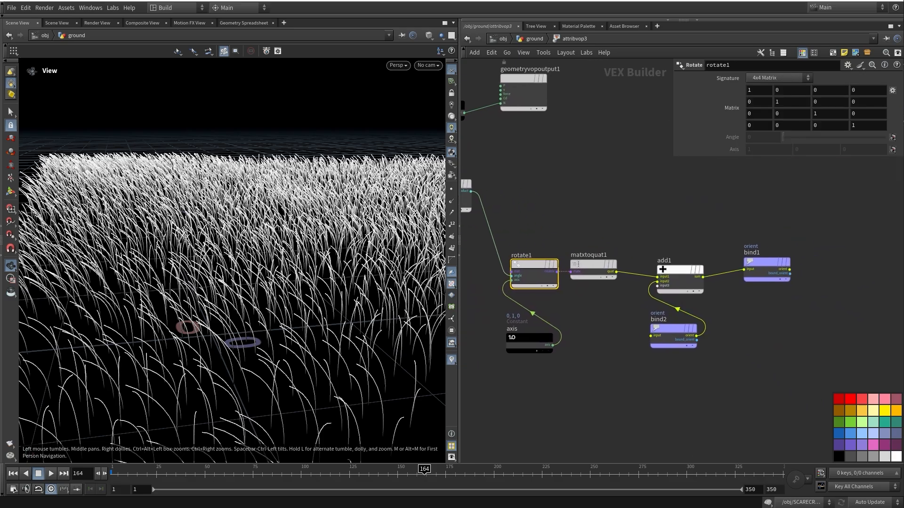
Line up add1, bind1 and bind2 with matxtoquat1
{"action": "left_click_drag", "start_coordinate": [765, 262], "coordinate": [761, 270]}
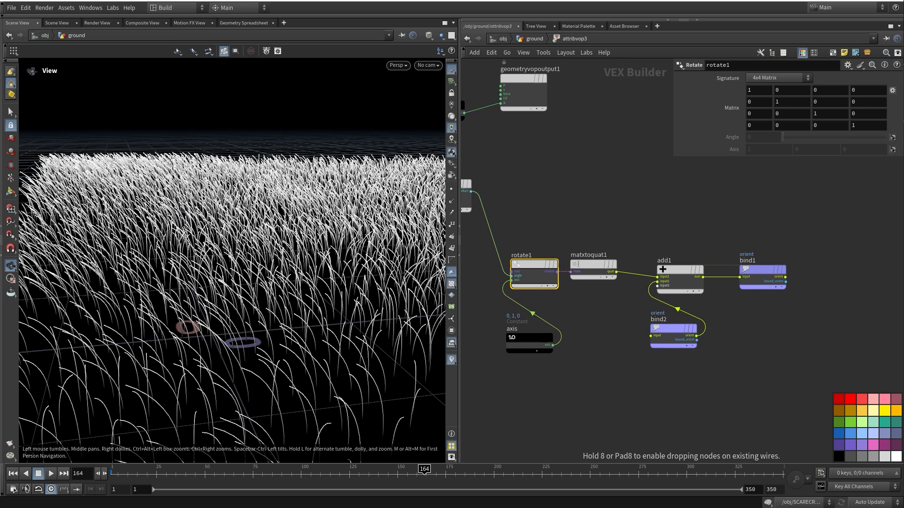
{"action": "middle_click_drag", "start_coordinate": [716, 306], "coordinate": [708, 313]}
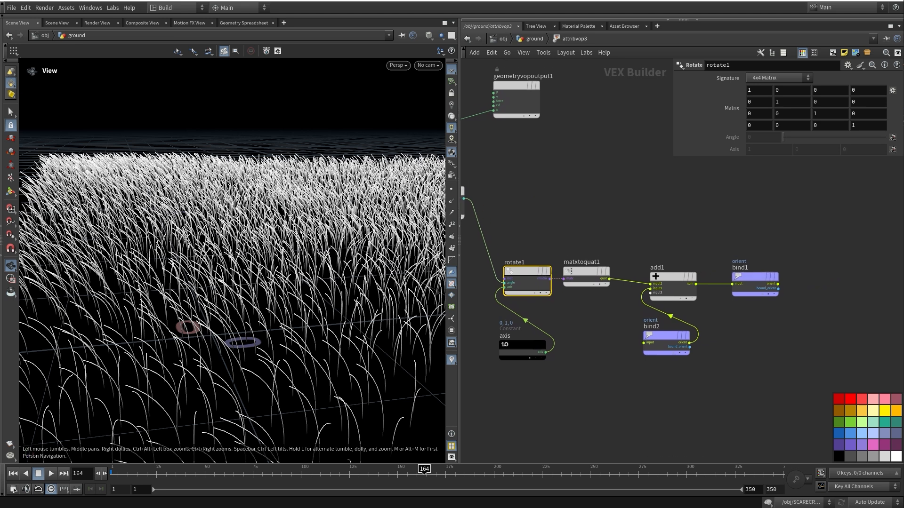
{"action": "left_click_drag", "start_coordinate": [634, 297], "coordinate": [794, 389]}
{"action": "mouse_move", "coordinate": [754, 278]}
{"action": "left_mouse_down"}
{"action": "mouse_move", "coordinate": [757, 268]}
{"action": "mouse_move", "coordinate": [751, 272]}
{"action": "left_mouse_up"}
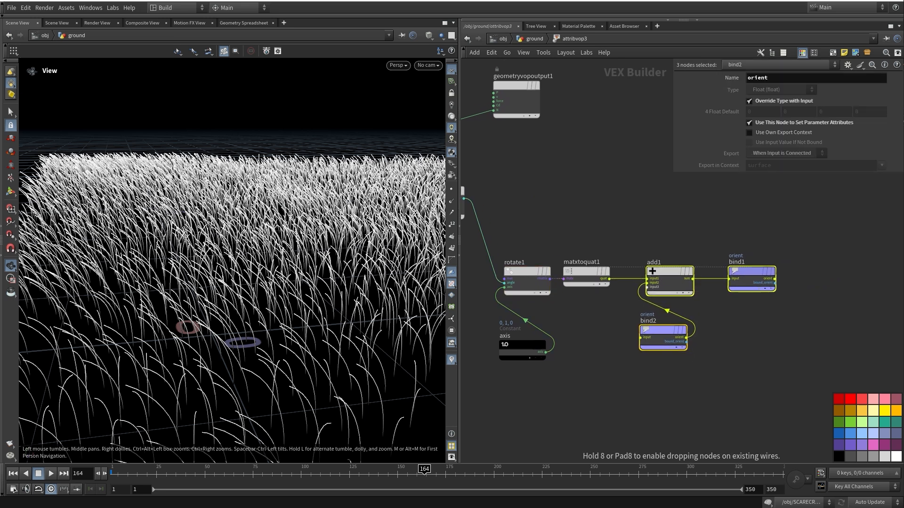
{"action": "left_click", "coordinate": [735, 320]}
{"action": "middle_click_drag", "start_coordinate": [725, 320], "coordinate": [734, 338]}
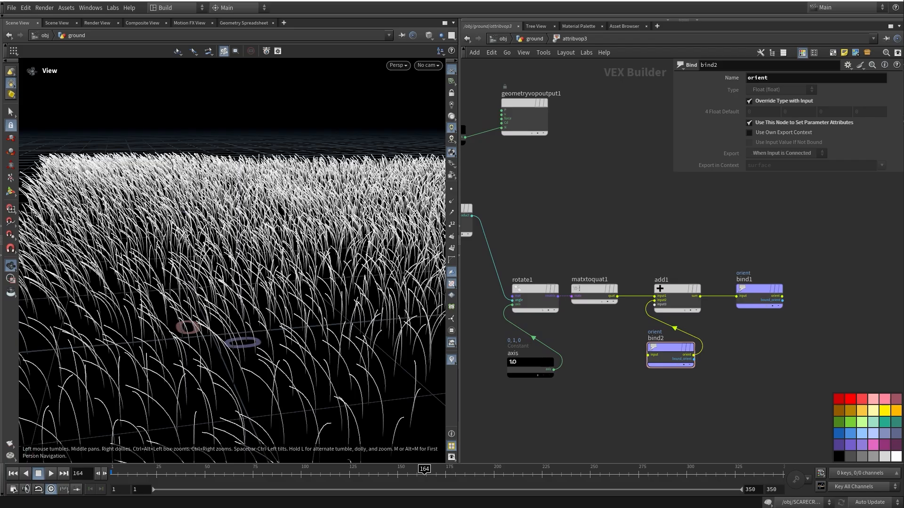
Exit to the ground network with U and scrub the grass animation
{"action": "key", "text": "u"}
{"action": "middle_click_drag", "start_coordinate": [696, 367], "coordinate": [707, 285]}
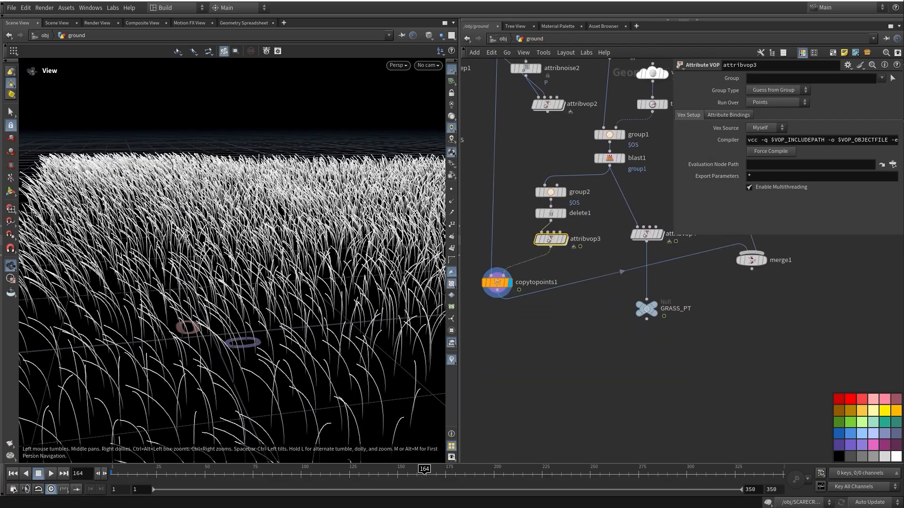
{"action": "mouse_move", "coordinate": [181, 473]}
{"action": "left_mouse_down"}
{"action": "mouse_move", "coordinate": [508, 474]}
{"action": "mouse_move", "coordinate": [222, 474]}
{"action": "mouse_move", "coordinate": [270, 473]}
{"action": "left_mouse_up"}
Display attribvop4's scattered grass points and move the GRASS_PT null further down
{"action": "middle_click_drag", "start_coordinate": [588, 329], "coordinate": [552, 355]}
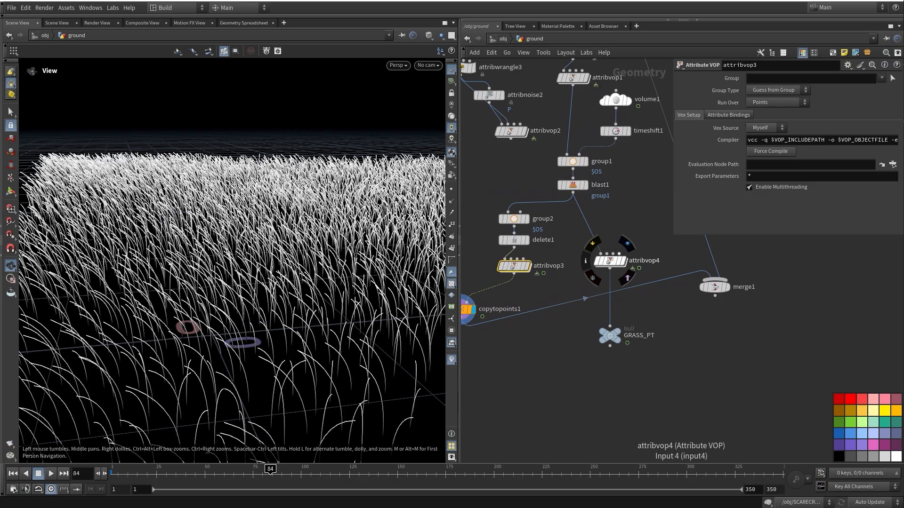
{"action": "left_click", "coordinate": [624, 259]}
{"action": "middle_click_drag", "start_coordinate": [624, 259], "coordinate": [614, 227]}
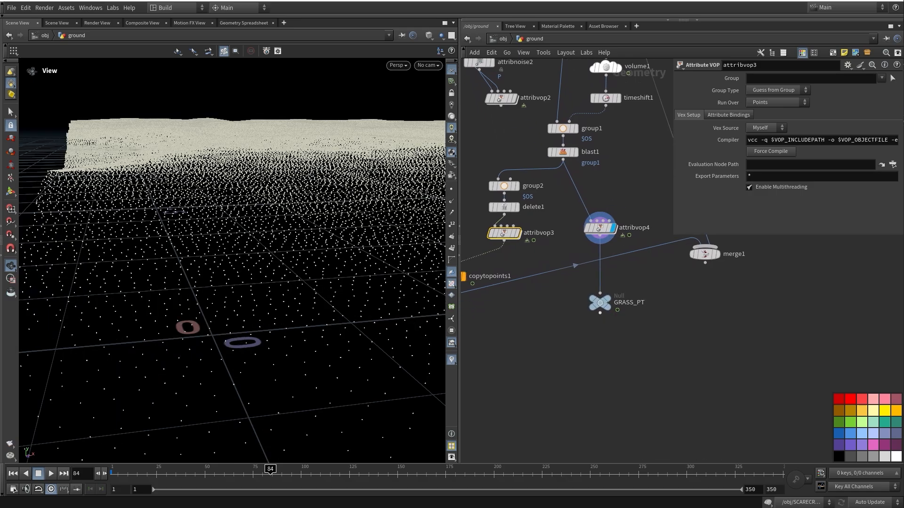
{"action": "mouse_move", "coordinate": [600, 303]}
{"action": "middle_click_drag", "start_coordinate": [599, 303], "coordinate": [607, 309]}
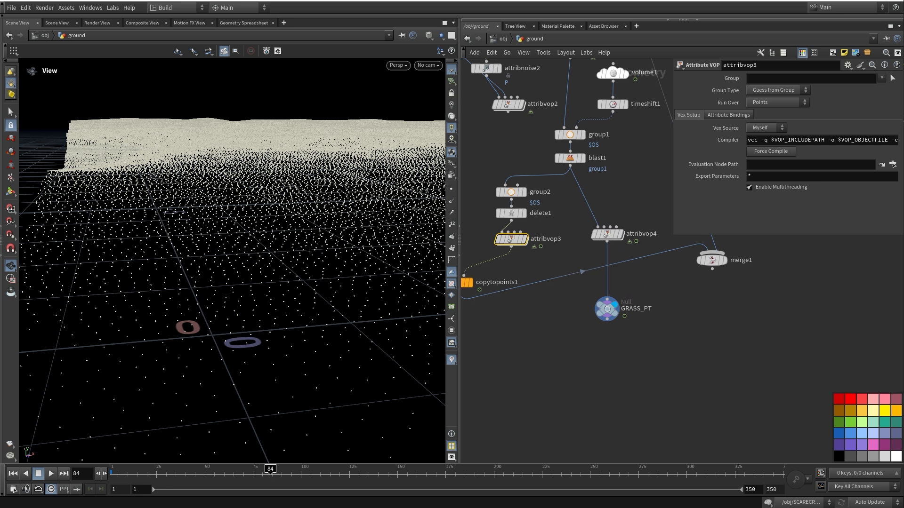
{"action": "left_click", "coordinate": [607, 309]}
{"action": "left_click_drag", "start_coordinate": [607, 309], "coordinate": [607, 340]}
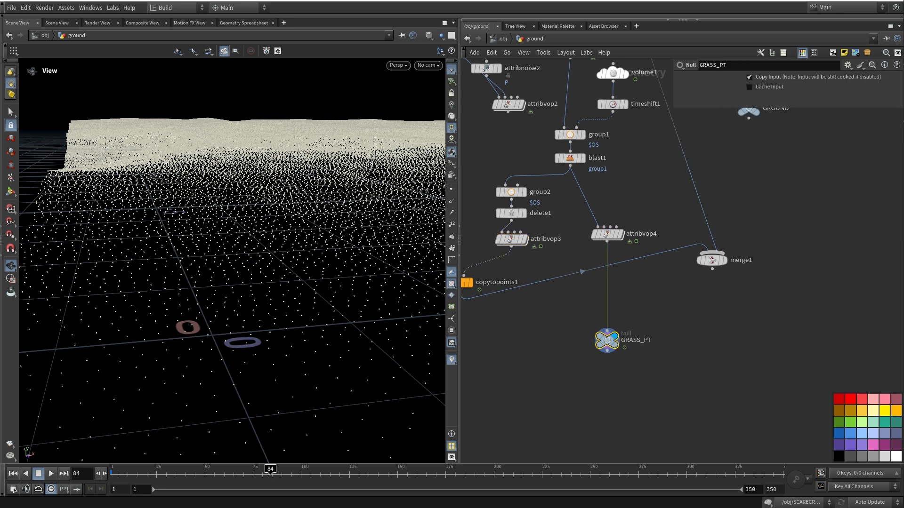
{"action": "middle_click_drag", "start_coordinate": [607, 340], "coordinate": [631, 367]}
{"action": "scroll", "coordinate": [631, 366], "scroll_direction": "down", "scroll_amount": 8}
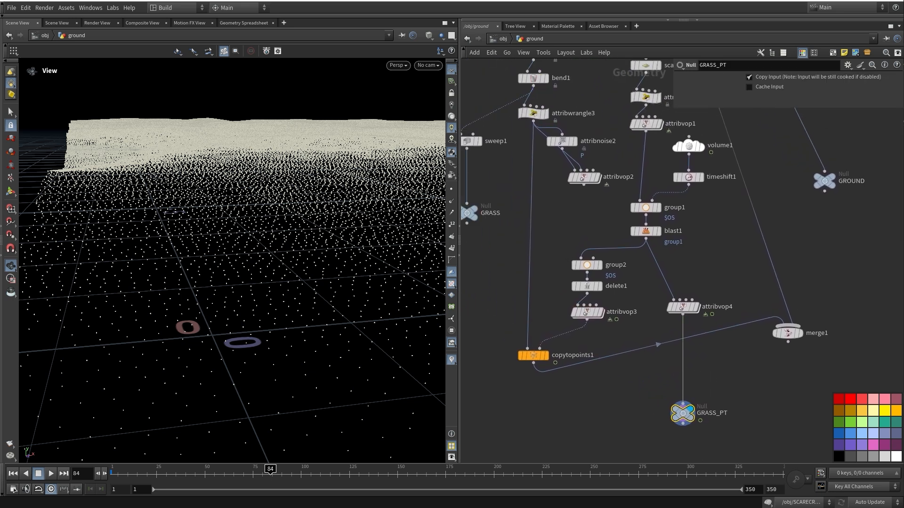
{"action": "scroll", "coordinate": [558, 358], "scroll_direction": "up", "scroll_amount": 5}
Select the GRASS, GRASS_PT and GROUND nulls to check the ground network
{"action": "left_click_drag", "start_coordinate": [524, 257], "coordinate": [535, 247]}
{"action": "middle_click_drag", "start_coordinate": [678, 419], "coordinate": [532, 329]}
{"action": "left_click_drag", "start_coordinate": [539, 389], "coordinate": [635, 320]}
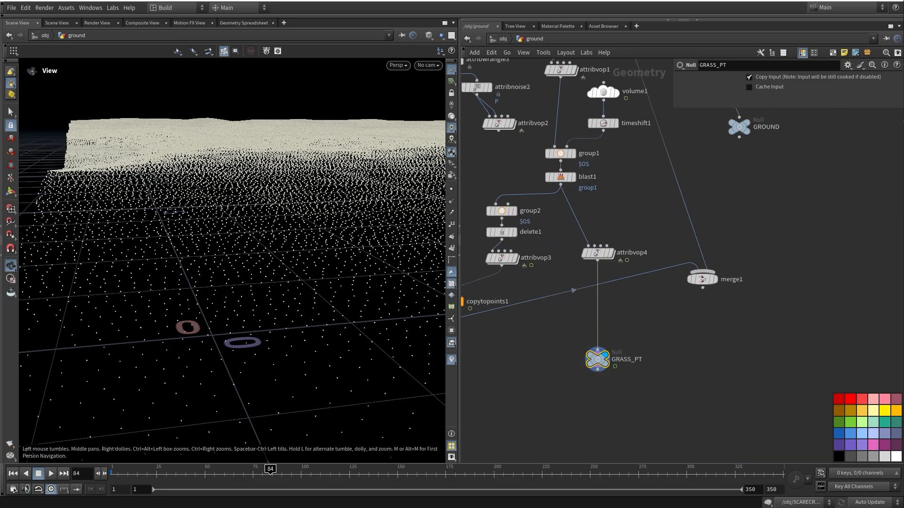
{"action": "middle_click_drag", "start_coordinate": [674, 177], "coordinate": [561, 257]}
{"action": "left_click_drag", "start_coordinate": [561, 255], "coordinate": [669, 149]}
{"action": "middle_click_drag", "start_coordinate": [669, 151], "coordinate": [679, 217]}
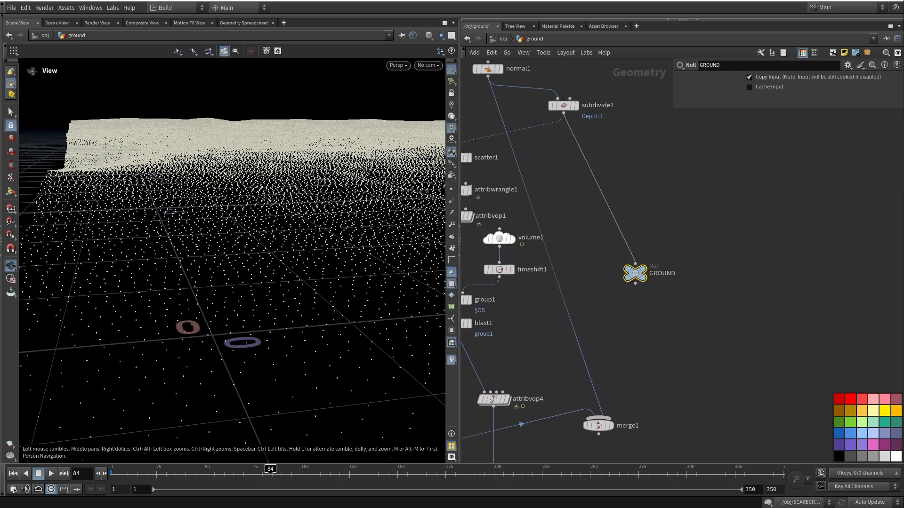
Restore the grass output by setting the display flag back on copytopoints1
{"action": "key", "text": "u"}
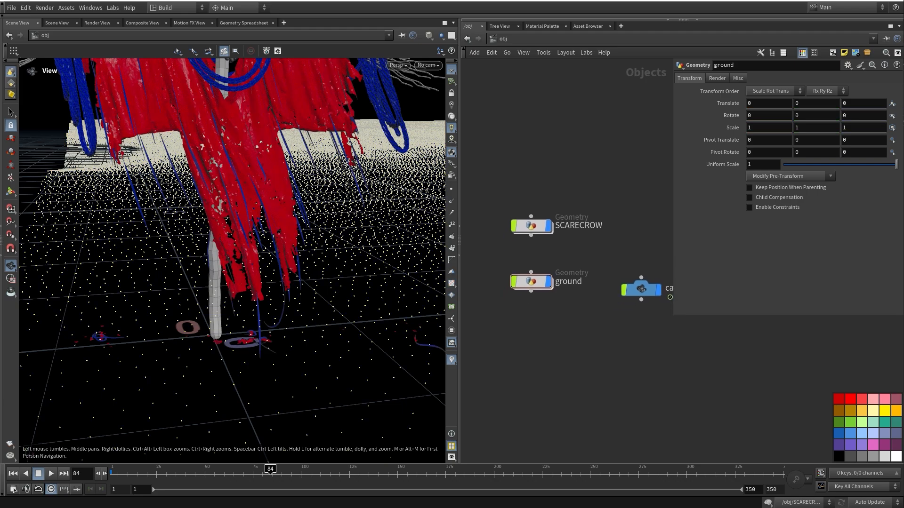
{"action": "double_click", "coordinate": [531, 282]}
{"action": "middle_click_drag", "start_coordinate": [513, 458], "coordinate": [584, 282]}
{"action": "scroll", "coordinate": [583, 283], "scroll_direction": "down", "scroll_amount": 3}
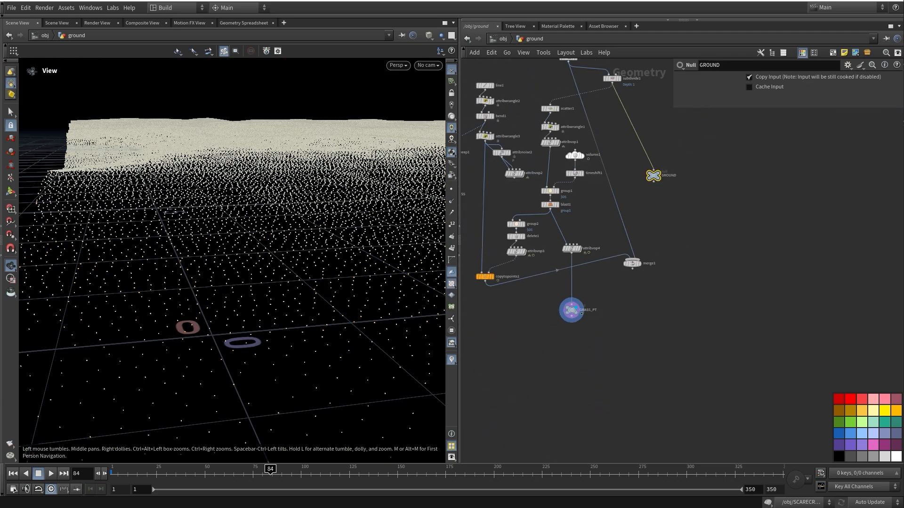
{"action": "left_click", "coordinate": [493, 276]}
{"action": "left_click", "coordinate": [527, 310]}
{"action": "middle_click_drag", "start_coordinate": [528, 311], "coordinate": [507, 350]}
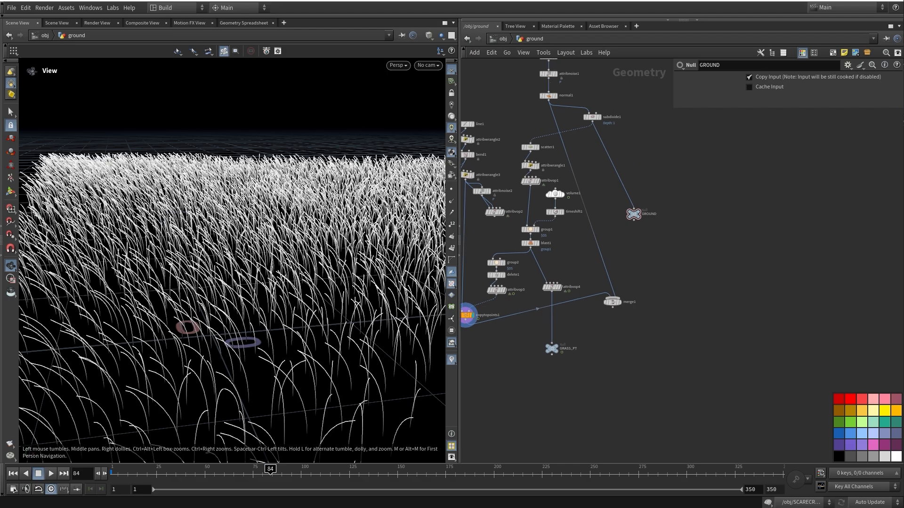
Go up to /obj and dive into SCARECROW's lopnet1 Solaris stage
{"action": "key", "text": "u"}
{"action": "double_click", "coordinate": [531, 226]}
{"action": "middle_click_drag", "start_coordinate": [531, 226], "coordinate": [520, 191]}
{"action": "double_click", "coordinate": [560, 262]}
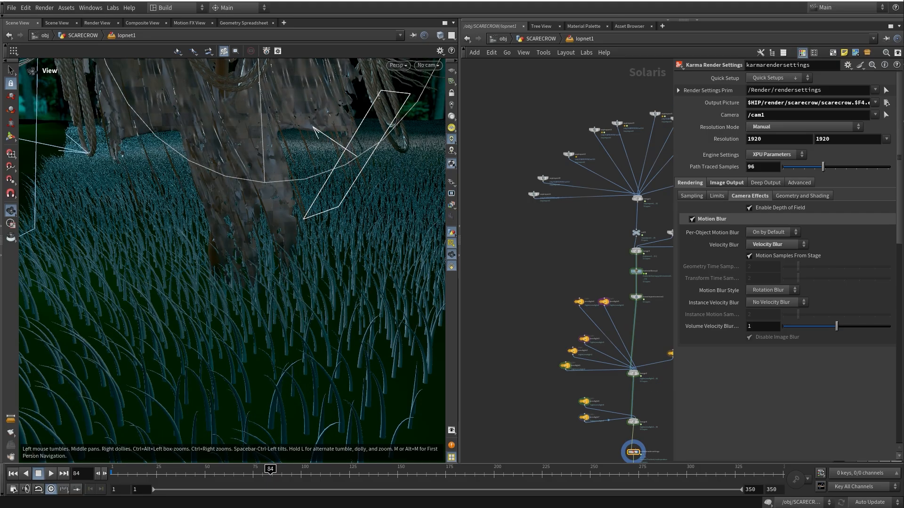
Jump to frame 1 and look through cam1
{"action": "key", "text": "ctrl+Up"}
{"action": "middle_click_drag", "start_coordinate": [582, 264], "coordinate": [565, 290]}
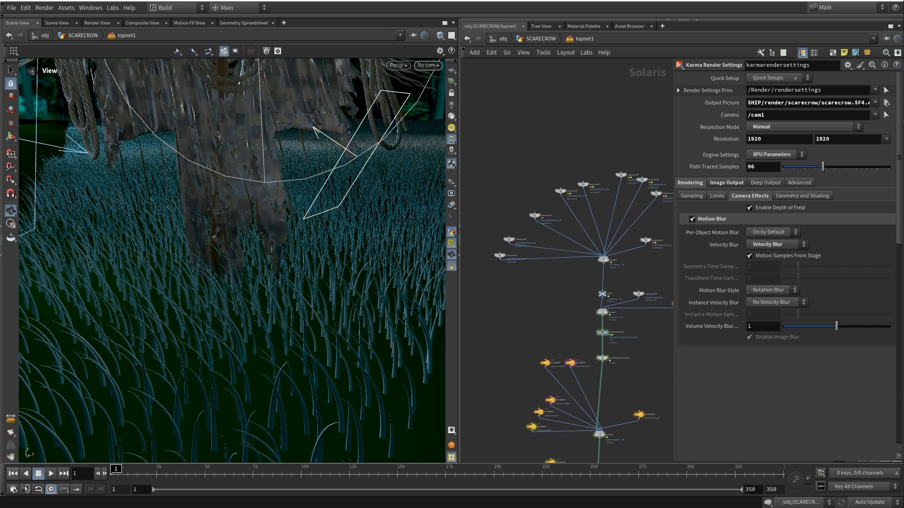
{"action": "left_click", "coordinate": [429, 65]}
{"action": "left_click", "coordinate": [428, 85]}
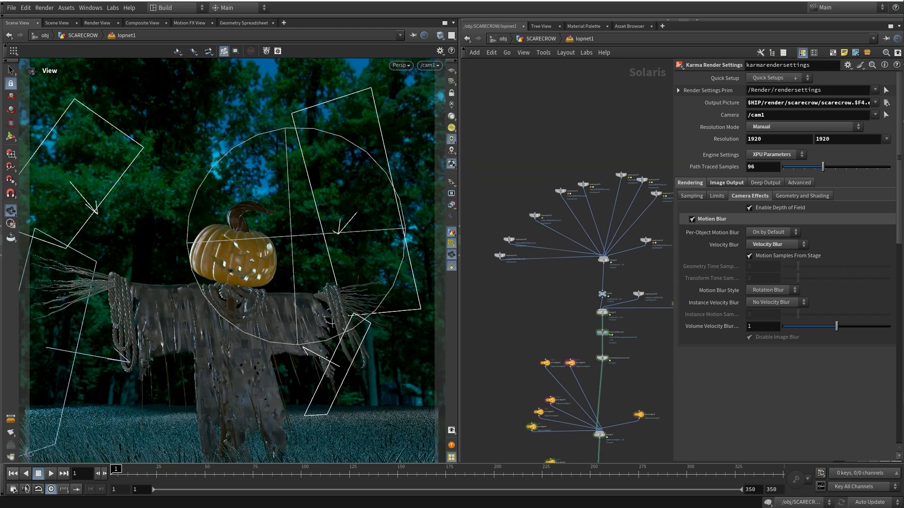
Turn off Display Environment Lights as Backgrounds in the viewport display options
{"action": "middle_click_drag", "start_coordinate": [602, 450], "coordinate": [578, 304]}
{"action": "scroll", "coordinate": [577, 303], "scroll_direction": "up", "scroll_amount": 3}
{"action": "middle_click_drag", "start_coordinate": [573, 414], "coordinate": [558, 384]}
{"action": "key", "text": "d"}
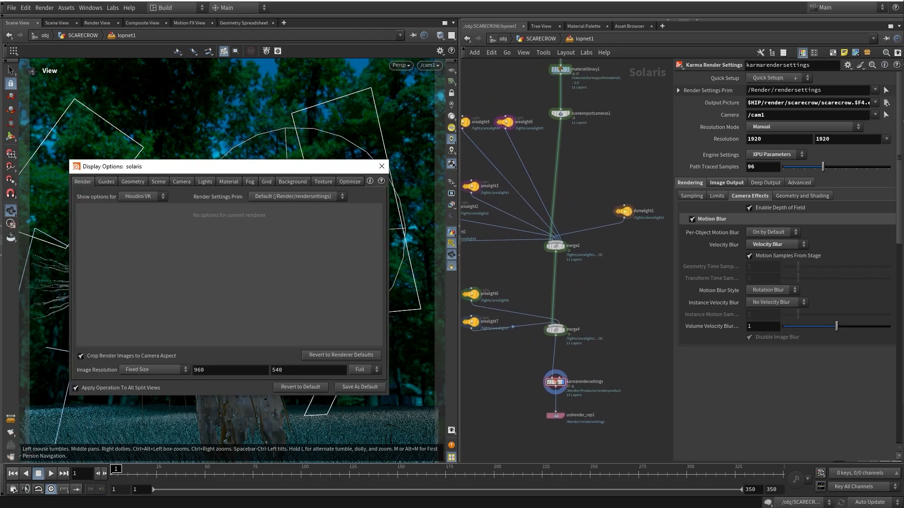
{"action": "left_click", "coordinate": [293, 181]}
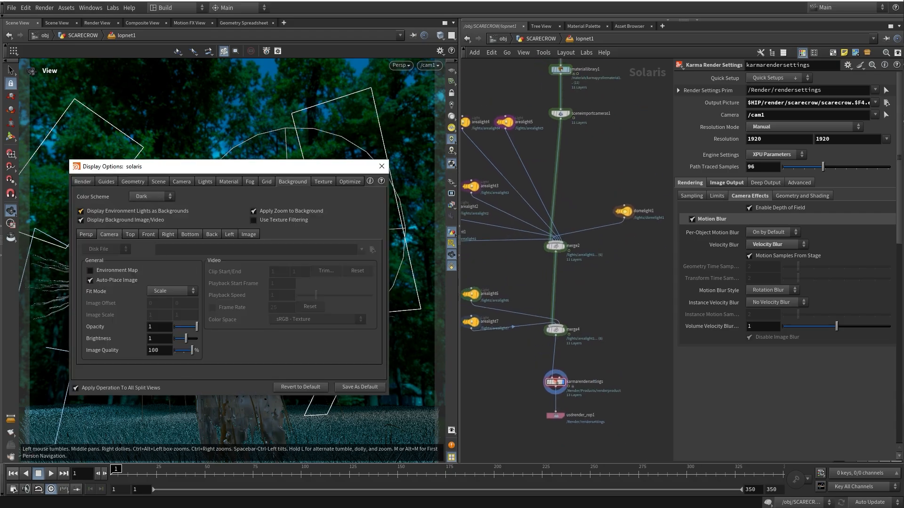
{"action": "left_click", "coordinate": [81, 212]}
{"action": "left_click", "coordinate": [381, 166]}
Preview sopimport1's wooden cross, then sopimport8's straw, on their own
{"action": "middle_click_drag", "start_coordinate": [582, 198], "coordinate": [565, 395]}
{"action": "scroll", "coordinate": [565, 330], "scroll_direction": "down", "scroll_amount": 3}
{"action": "middle_click_drag", "start_coordinate": [556, 282], "coordinate": [650, 332]}
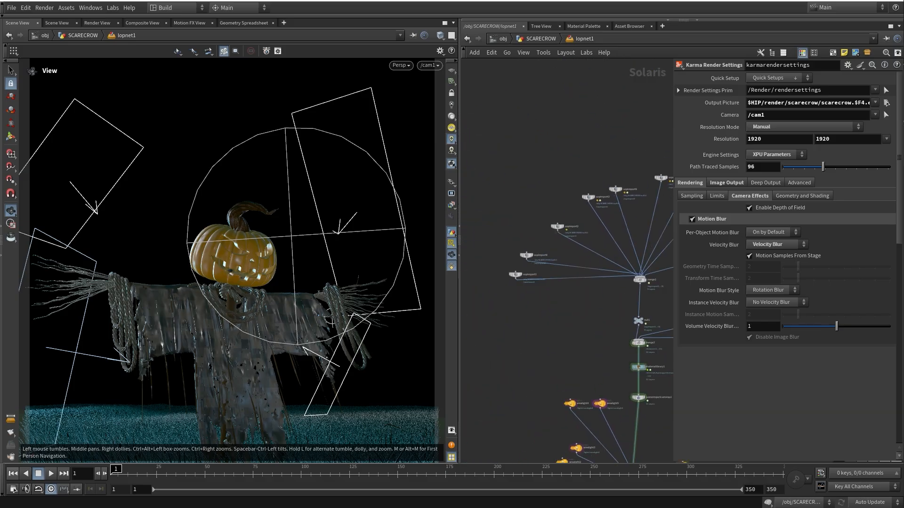
{"action": "scroll", "coordinate": [515, 274], "scroll_direction": "up", "scroll_amount": 4}
{"action": "left_click", "coordinate": [531, 260]}
{"action": "middle_click_drag", "start_coordinate": [535, 256], "coordinate": [473, 277]}
{"action": "left_click", "coordinate": [517, 249]}
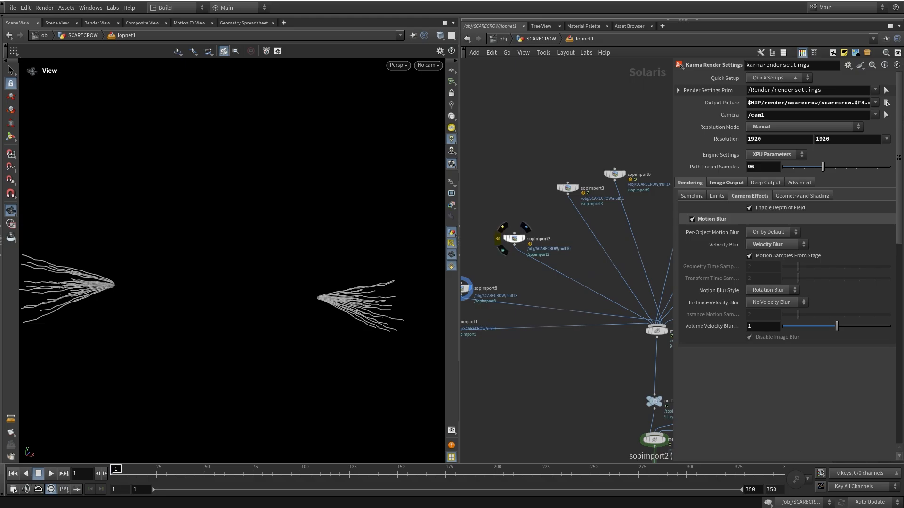
Preview sopimport2, 3, 9, 5, 6, 7 and 4 individually: knot, pumpkin head, straw, cloth, ropes
{"action": "left_click", "coordinate": [526, 227]}
{"action": "middle_click_drag", "start_coordinate": [526, 228], "coordinate": [492, 261]}
{"action": "left_click", "coordinate": [545, 211]}
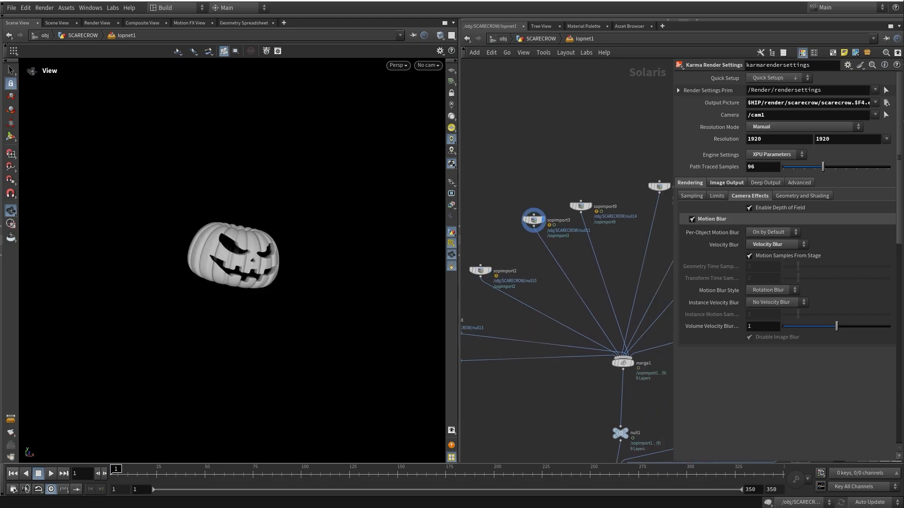
{"action": "middle_click_drag", "start_coordinate": [545, 210], "coordinate": [509, 229]}
{"action": "left_click", "coordinate": [555, 213]}
{"action": "middle_click_drag", "start_coordinate": [556, 213], "coordinate": [498, 221]}
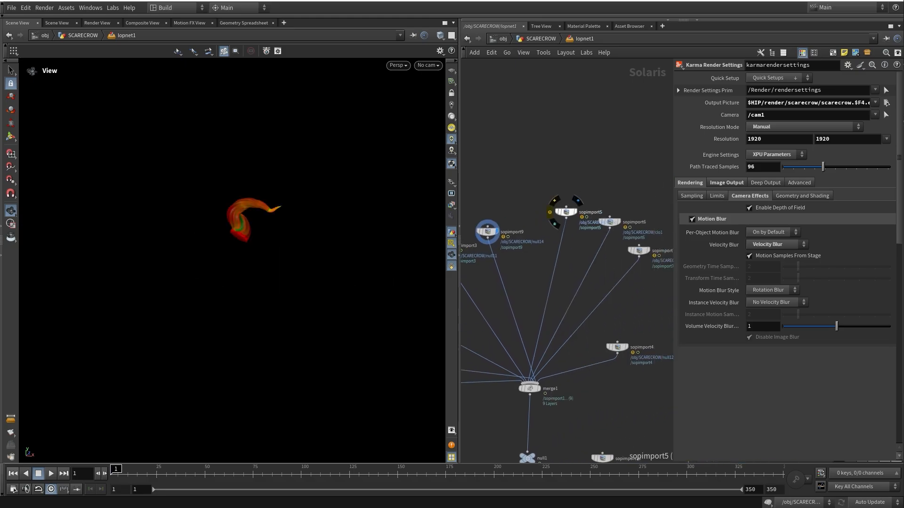
{"action": "left_click", "coordinate": [577, 201]}
{"action": "middle_click_drag", "start_coordinate": [577, 200], "coordinate": [528, 193]}
{"action": "left_click", "coordinate": [559, 214]}
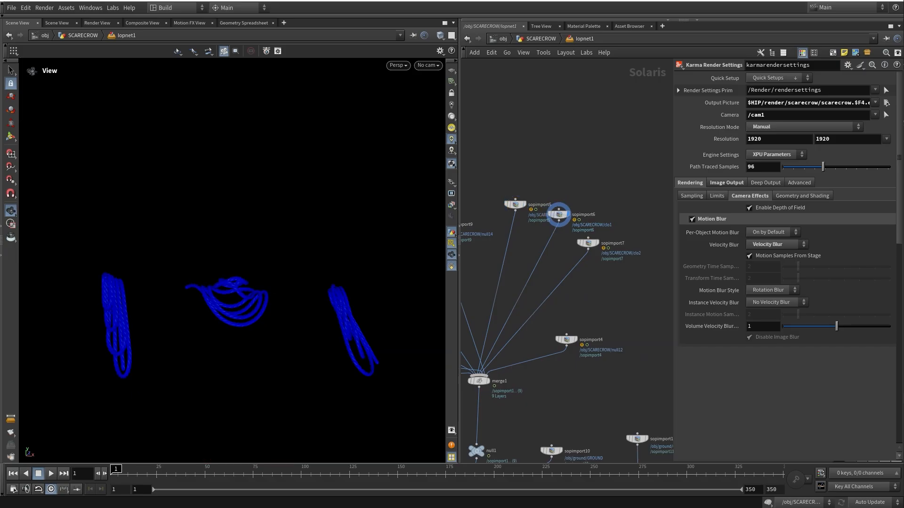
{"action": "left_click", "coordinate": [599, 233]}
{"action": "middle_click_drag", "start_coordinate": [599, 233], "coordinate": [569, 131]}
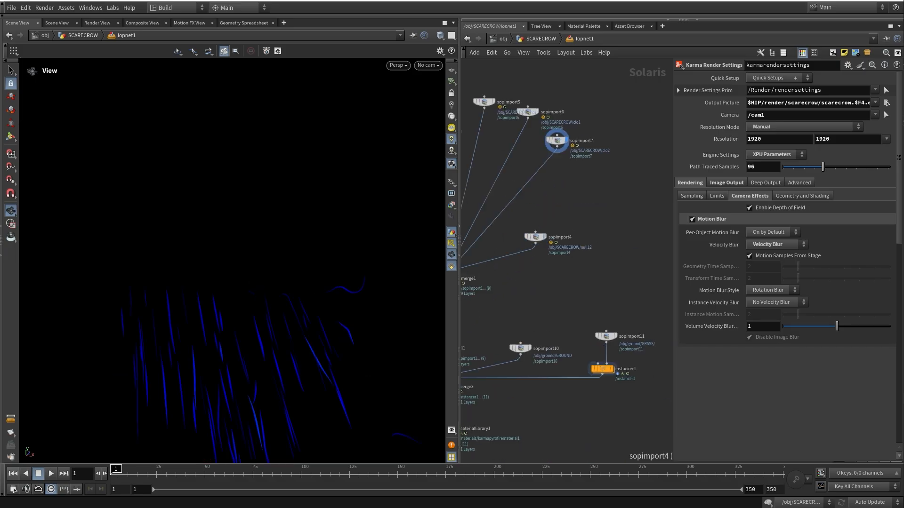
{"action": "left_click", "coordinate": [546, 227]}
{"action": "middle_click_drag", "start_coordinate": [547, 226], "coordinate": [553, 221]}
Preview the whole assembled scarecrow from null1
{"action": "scroll", "coordinate": [532, 320], "scroll_direction": "down", "scroll_amount": 2}
{"action": "middle_click_drag", "start_coordinate": [532, 320], "coordinate": [578, 231]}
{"action": "middle_click_drag", "start_coordinate": [553, 262], "coordinate": [520, 198]}
{"action": "scroll", "coordinate": [508, 226], "scroll_direction": "up", "scroll_amount": 3}
{"action": "left_click", "coordinate": [491, 206]}
Inspect the sopimport10 ground and sopimport11 grass imports, then enter instancer1's network
{"action": "left_click", "coordinate": [562, 180]}
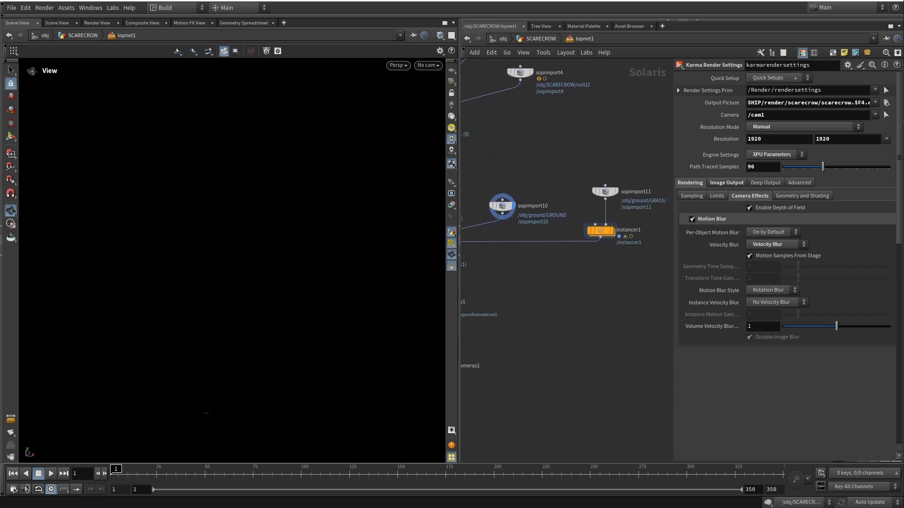
{"action": "left_click", "coordinate": [503, 206]}
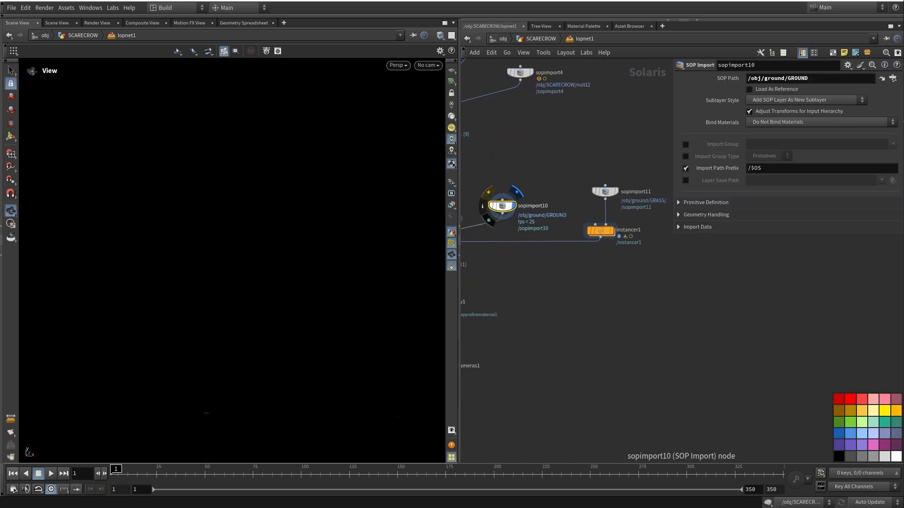
{"action": "left_click", "coordinate": [620, 179]}
{"action": "left_click", "coordinate": [605, 192]}
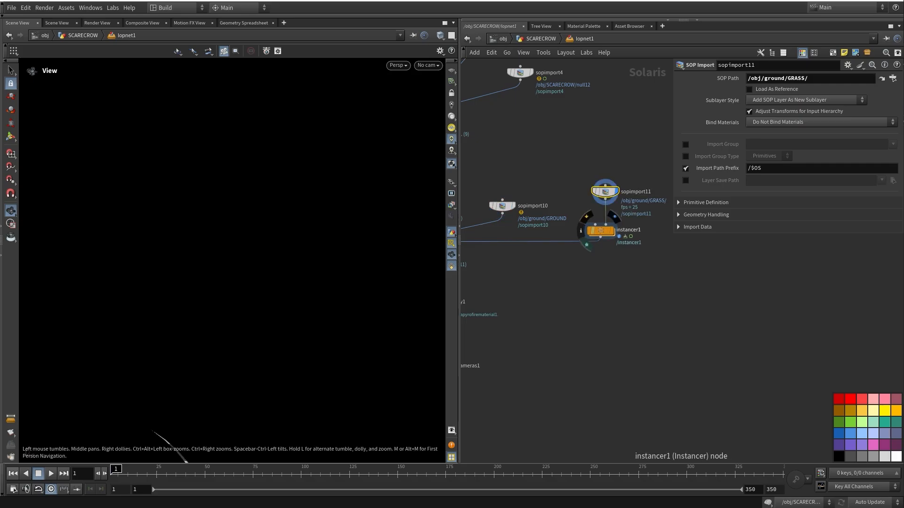
{"action": "double_click", "coordinate": [600, 231]}
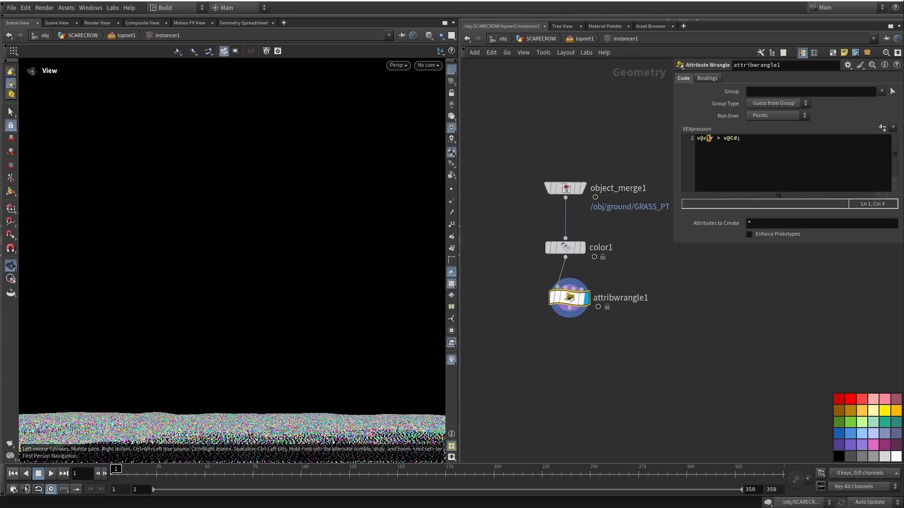
Display object_merge1's points, then color1's random colours, stacking attribwrangle1 under color1
{"action": "left_click", "coordinate": [583, 188]}
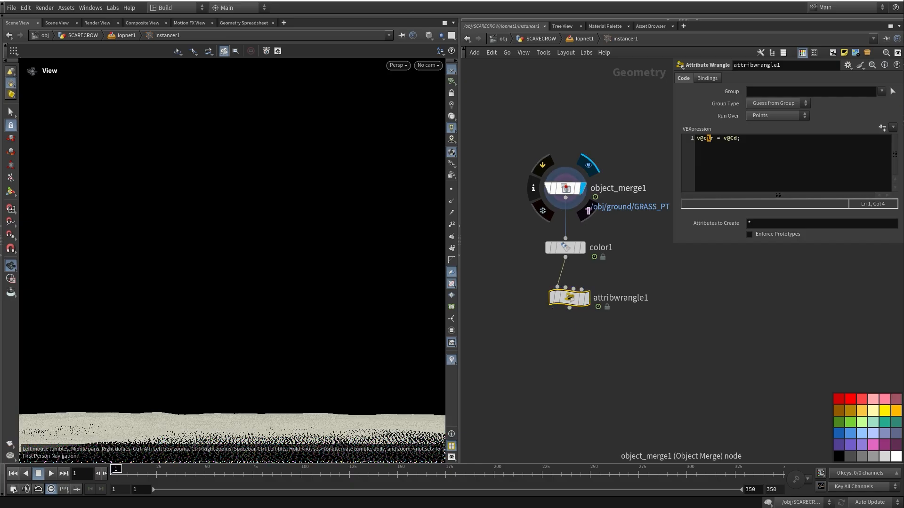
{"action": "left_click", "coordinate": [566, 188]}
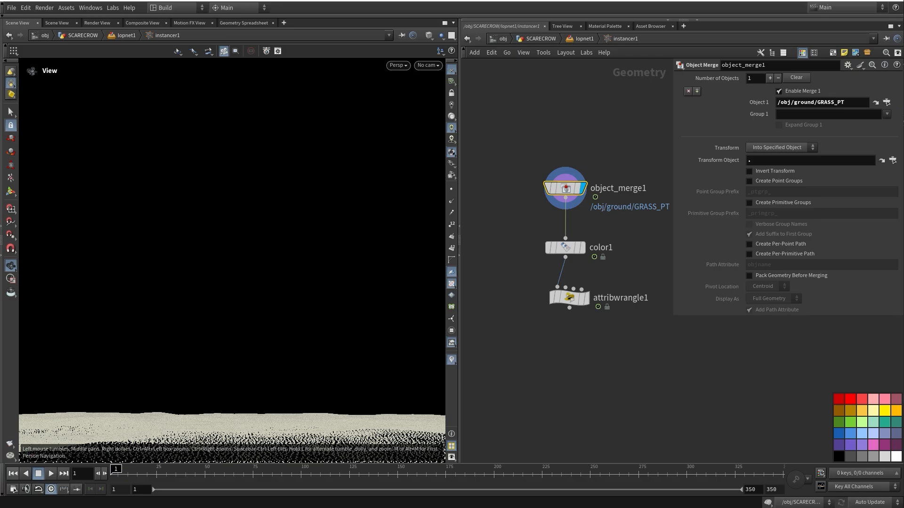
{"action": "mouse_move", "coordinate": [565, 247]}
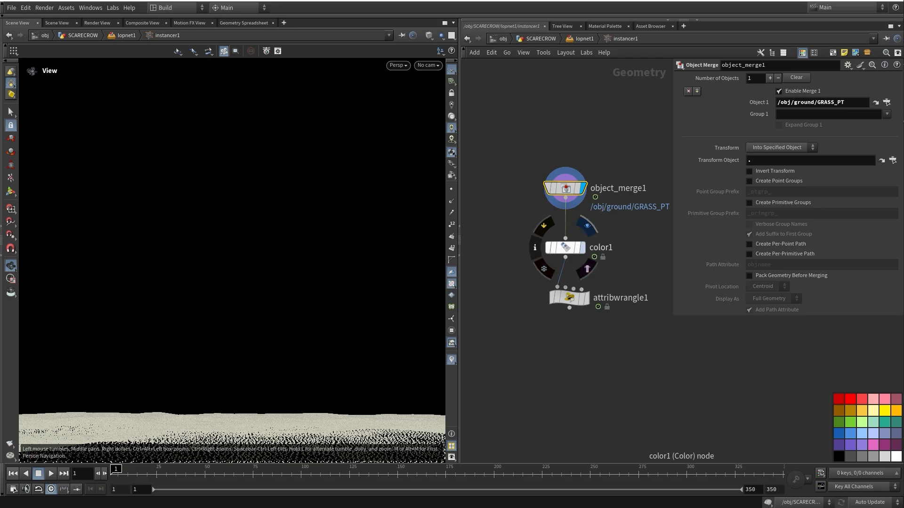
{"action": "left_click", "coordinate": [582, 247]}
{"action": "left_click_drag", "start_coordinate": [567, 247], "coordinate": [567, 223]}
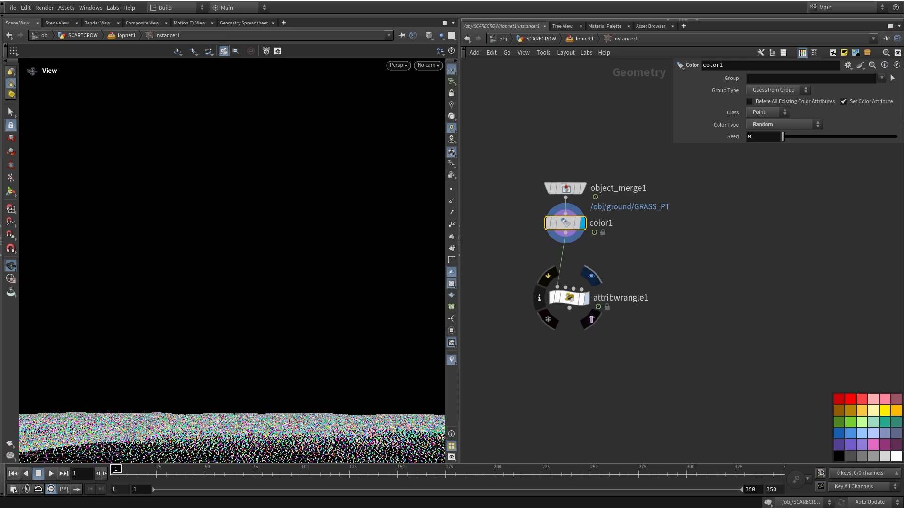
{"action": "left_click_drag", "start_coordinate": [570, 297], "coordinate": [560, 260]}
Set attribwrangle1's VEXpression to v@clr = v@Cd and return to lopnet1
{"action": "left_click", "coordinate": [561, 260]}
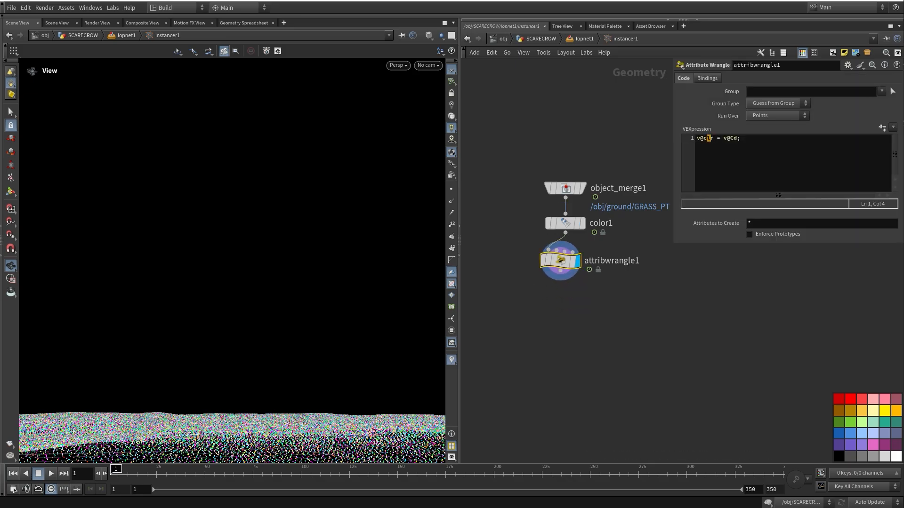
{"action": "left_click", "coordinate": [718, 138]}
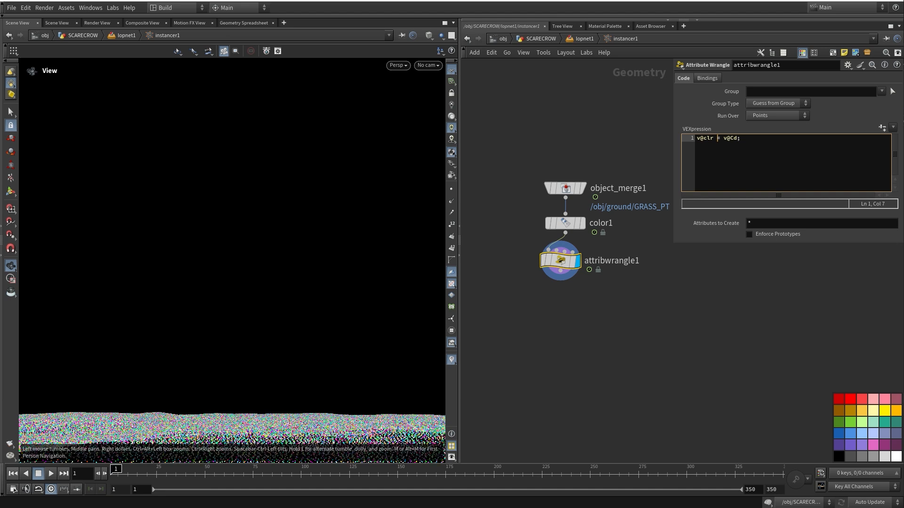
{"action": "middle_click_drag", "start_coordinate": [607, 301], "coordinate": [605, 319]}
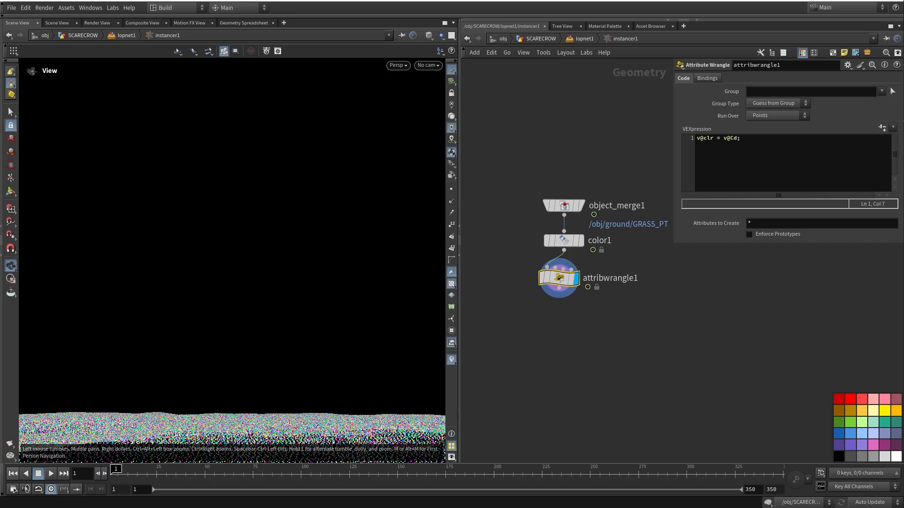
{"action": "left_click", "coordinate": [582, 39]}
{"action": "middle_click_drag", "start_coordinate": [608, 211], "coordinate": [585, 214]}
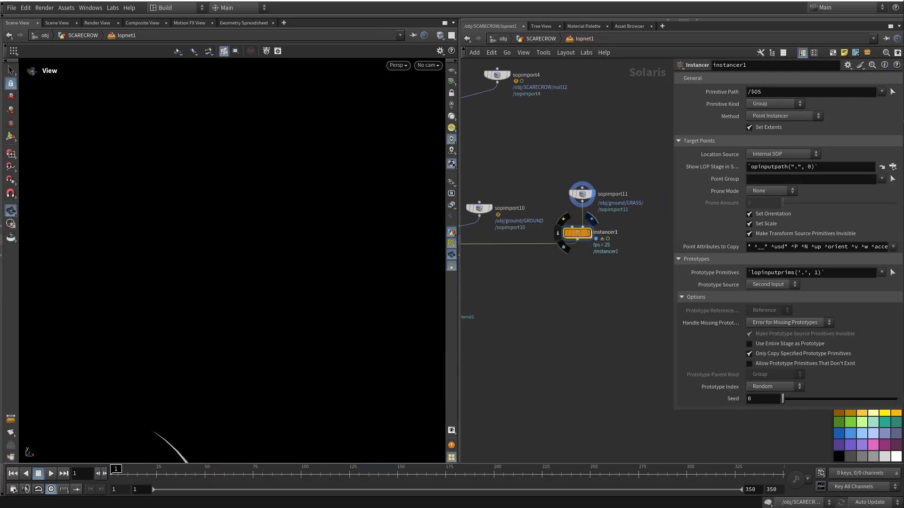
Display the instanced grass field from instancer1, then the full scene from merge3
{"action": "left_click", "coordinate": [589, 233]}
{"action": "middle_click_drag", "start_coordinate": [594, 255], "coordinate": [584, 262]}
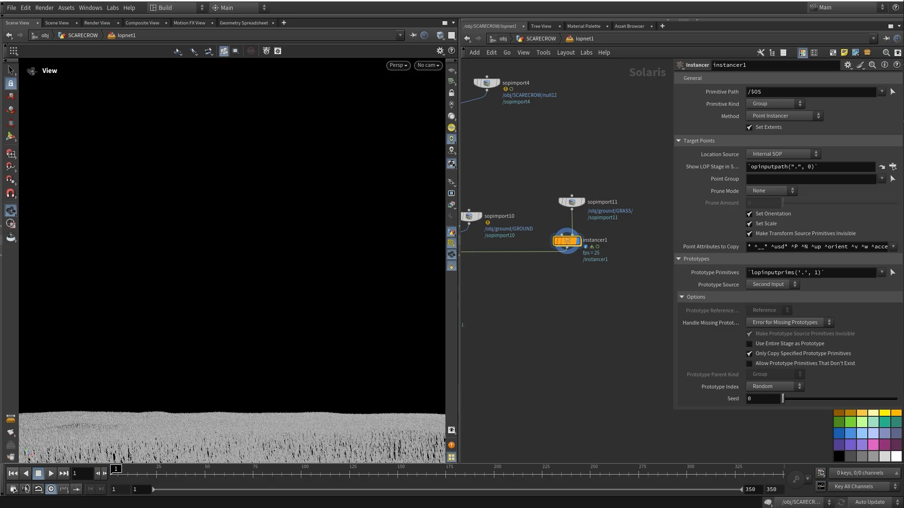
{"action": "middle_click_drag", "start_coordinate": [527, 270], "coordinate": [646, 284]}
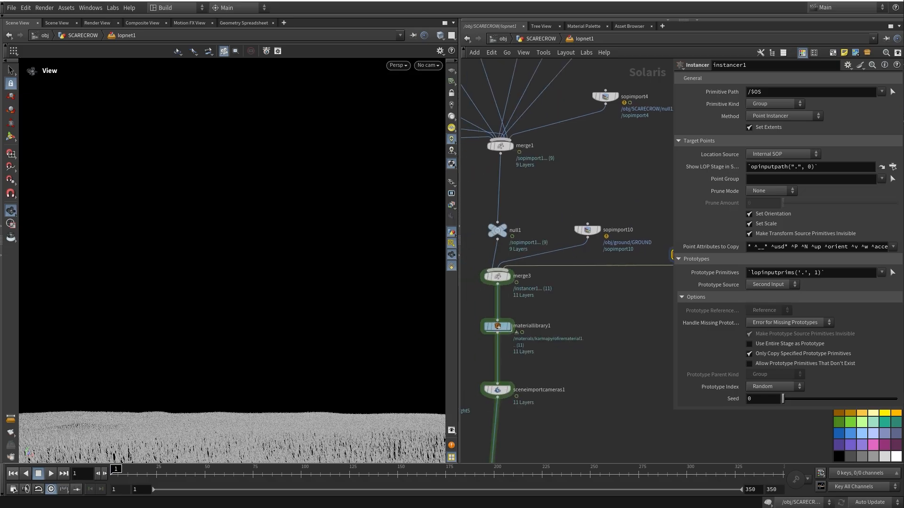
{"action": "left_click", "coordinate": [511, 261]}
{"action": "middle_click_drag", "start_coordinate": [511, 261], "coordinate": [502, 226]}
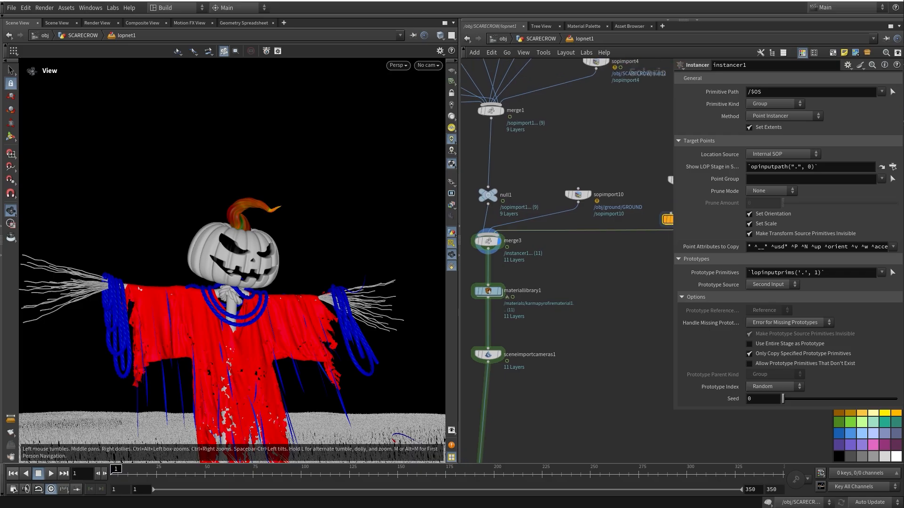
Display and select materiallibrary1 to show its 11 materials on the scarecrow
{"action": "middle_click_drag", "start_coordinate": [518, 301], "coordinate": [535, 272]}
{"action": "mouse_move", "coordinate": [505, 262]}
{"action": "left_click", "coordinate": [519, 247]}
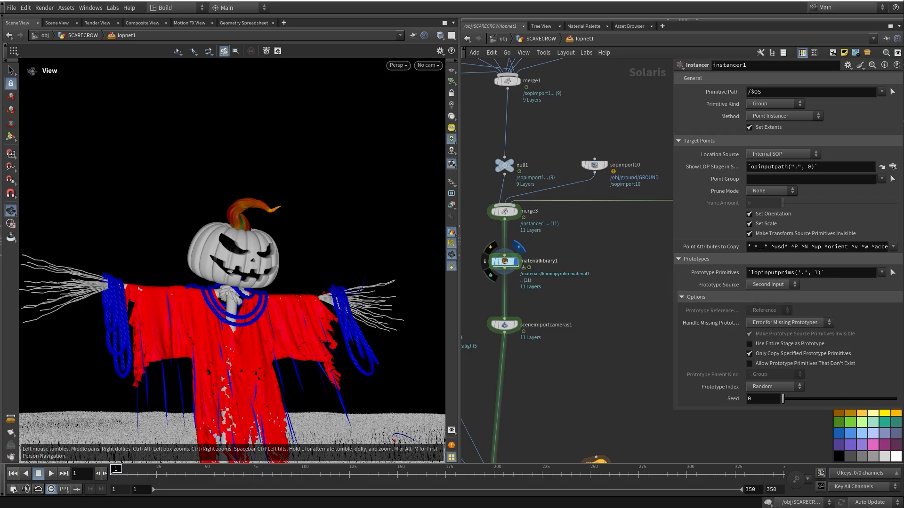
{"action": "left_click", "coordinate": [505, 262]}
{"action": "middle_click_drag", "start_coordinate": [506, 262], "coordinate": [511, 226]}
{"action": "mouse_move", "coordinate": [511, 226]}
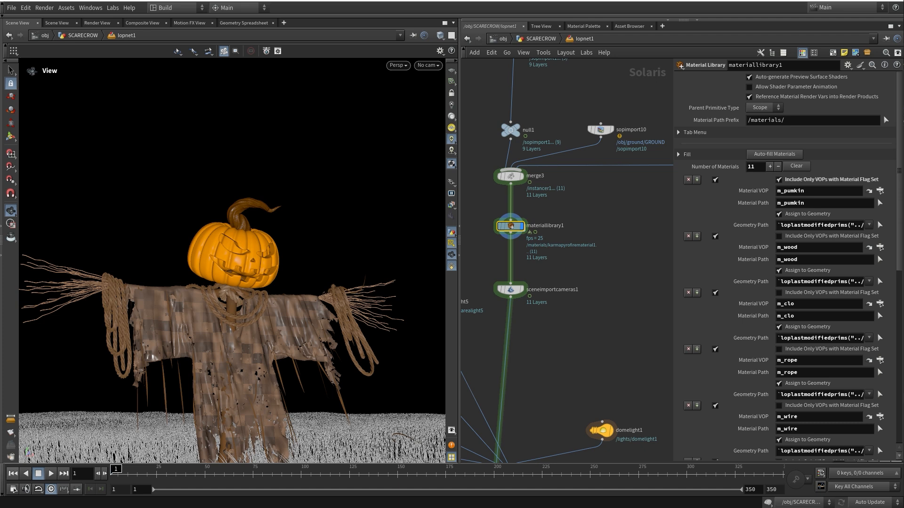
Enter materiallibrary1 and then the m_pumkin MaterialX material network
{"action": "double_click", "coordinate": [511, 227]}
{"action": "middle_click_drag", "start_coordinate": [659, 264], "coordinate": [625, 351]}
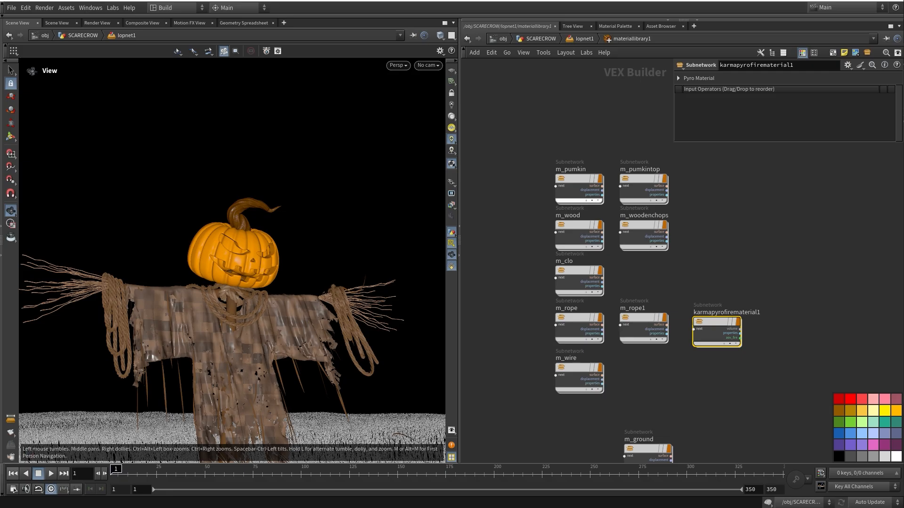
{"action": "double_click", "coordinate": [578, 180]}
{"action": "middle_click_drag", "start_coordinate": [579, 180], "coordinate": [616, 154]}
Reposition usdprimvarreader2 and check the clr and convexity primvar readers
{"action": "left_click_drag", "start_coordinate": [586, 203], "coordinate": [569, 201]}
{"action": "left_click_drag", "start_coordinate": [522, 173], "coordinate": [594, 215]}
{"action": "double_click", "coordinate": [752, 90]}
{"action": "left_click", "coordinate": [573, 249]}
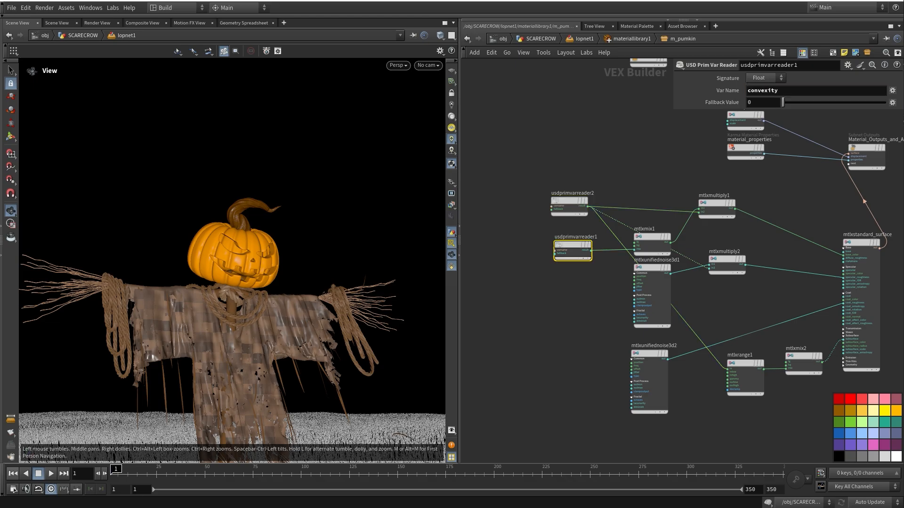
{"action": "double_click", "coordinate": [759, 91]}
Shift mtlxmultiply1 and mtlxmultiply2 to the right
{"action": "middle_click_drag", "start_coordinate": [682, 165], "coordinate": [609, 163]}
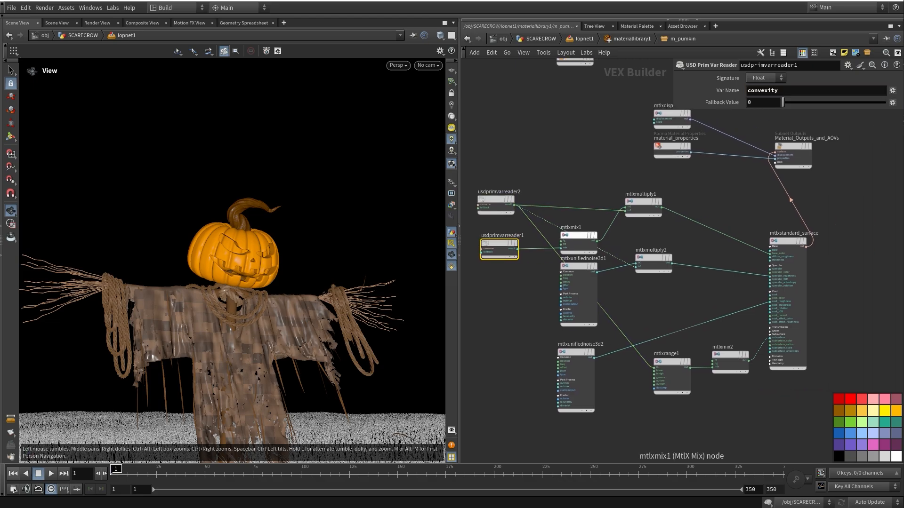
{"action": "left_click", "coordinate": [643, 202]}
{"action": "left_click_drag", "start_coordinate": [643, 202], "coordinate": [666, 202]}
{"action": "left_click", "coordinate": [653, 258]}
{"action": "left_click_drag", "start_coordinate": [653, 258], "coordinate": [671, 258]}
Review the unified noise settings, mtlxrange1's remap values and the second noise's post process
{"action": "left_click", "coordinate": [578, 267]}
{"action": "middle_click_drag", "start_coordinate": [668, 365], "coordinate": [631, 330]}
{"action": "left_click", "coordinate": [631, 330]}
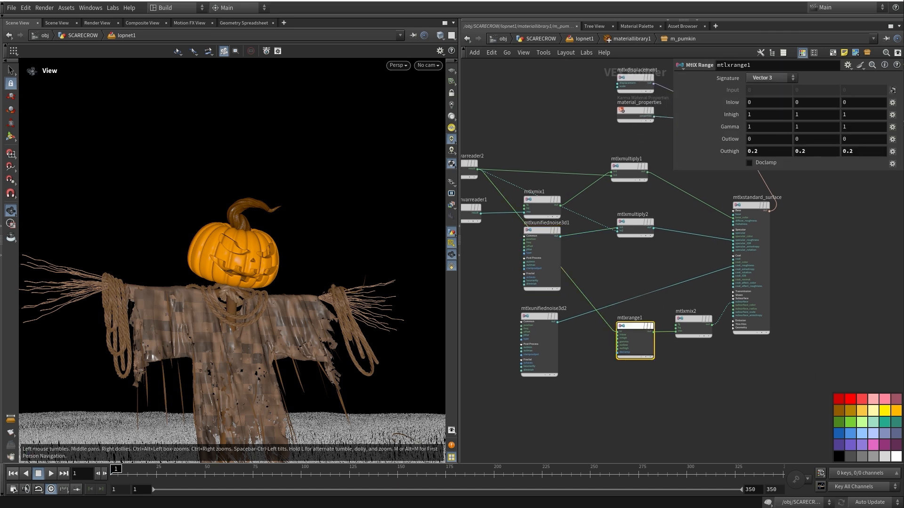
{"action": "left_click_drag", "start_coordinate": [540, 317], "coordinate": [543, 309]}
{"action": "left_click", "coordinate": [542, 310]}
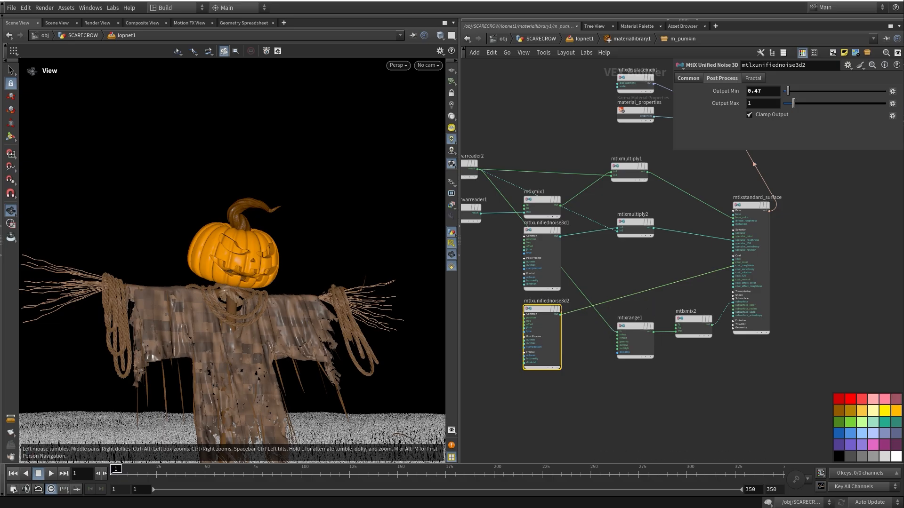
{"action": "scroll", "coordinate": [749, 319], "scroll_direction": "up", "scroll_amount": 2}
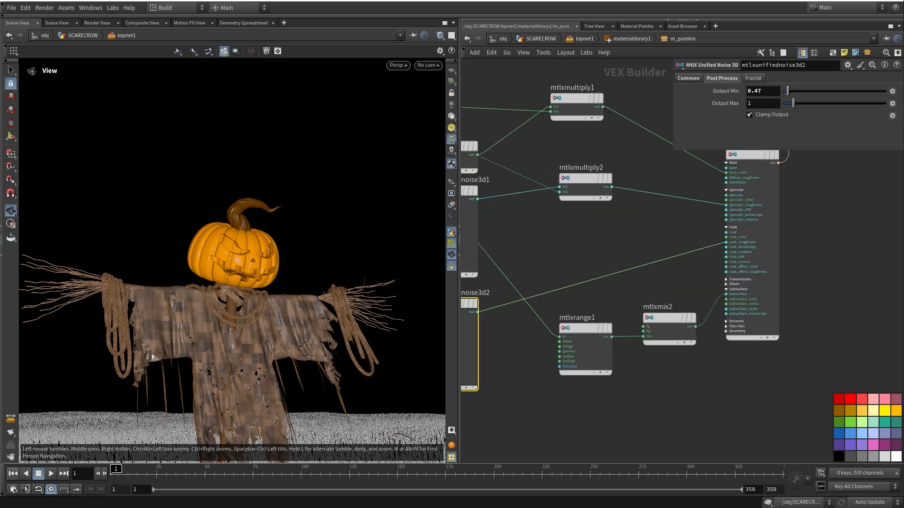
{"action": "middle_click_drag", "start_coordinate": [668, 273], "coordinate": [679, 306]}
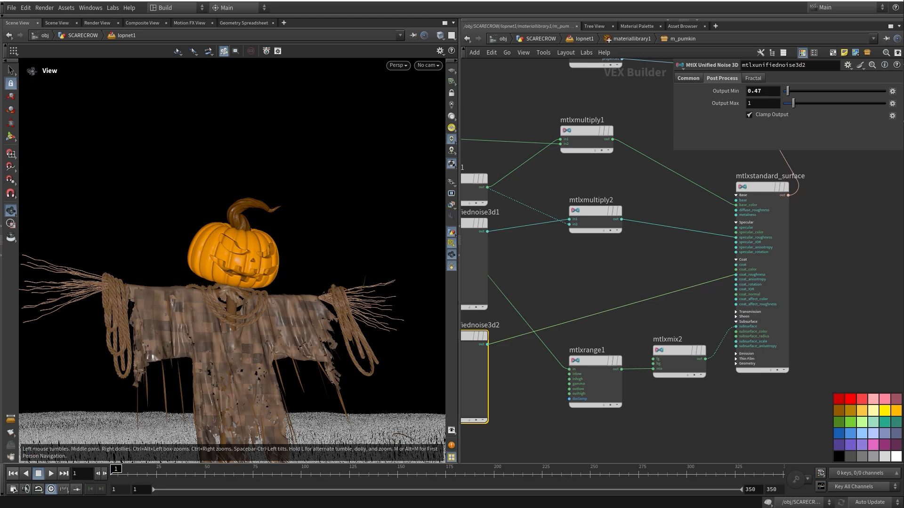
Return to the lopnet1 Solaris network and check the viewport camera choices
{"action": "key", "text": "u"}
{"action": "key", "text": "u"}
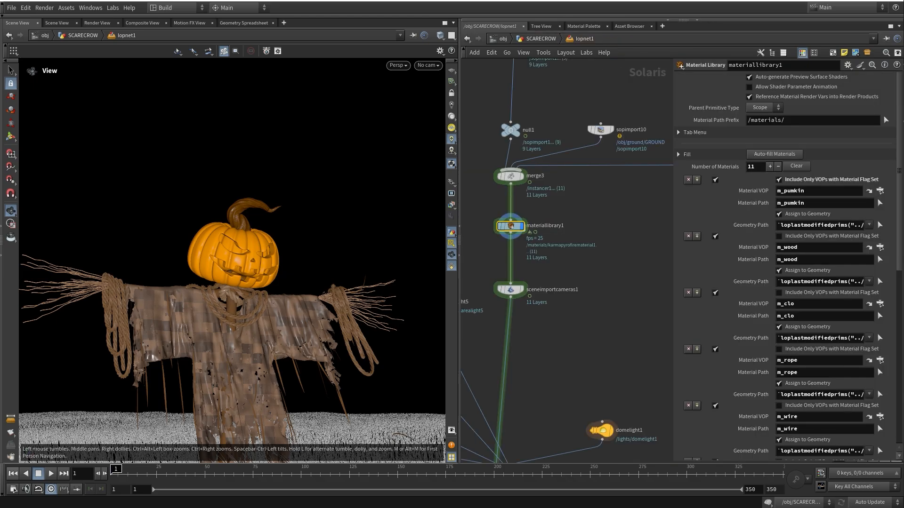
{"action": "middle_click_drag", "start_coordinate": [551, 320], "coordinate": [574, 271]}
{"action": "left_click", "coordinate": [428, 65]}
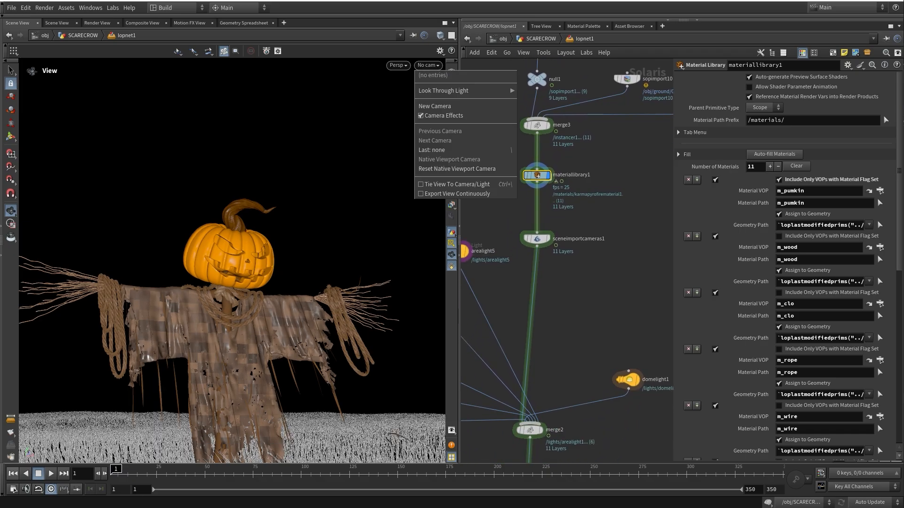
{"action": "left_click", "coordinate": [565, 348]}
Display the stage from karmarendersettings and hide the viewport light guides
{"action": "middle_click_drag", "start_coordinate": [565, 349], "coordinate": [564, 213]}
{"action": "scroll", "coordinate": [565, 329], "scroll_direction": "down", "scroll_amount": 1}
{"action": "middle_click_drag", "start_coordinate": [565, 330], "coordinate": [572, 192]}
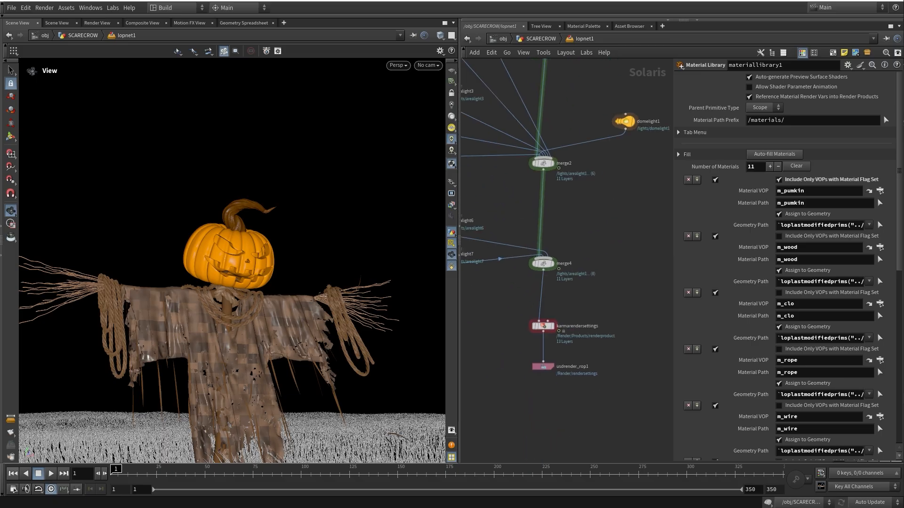
{"action": "left_click", "coordinate": [555, 314]}
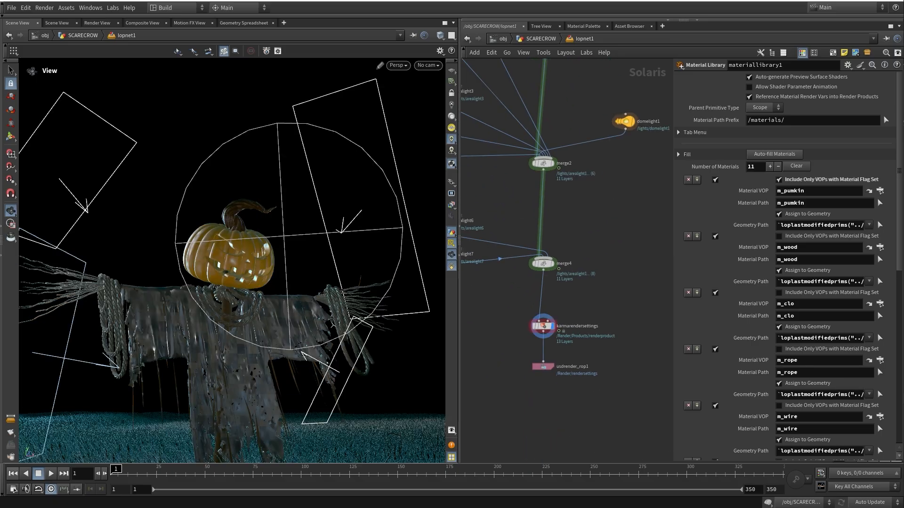
{"action": "middle_click_drag", "start_coordinate": [565, 330], "coordinate": [570, 447]}
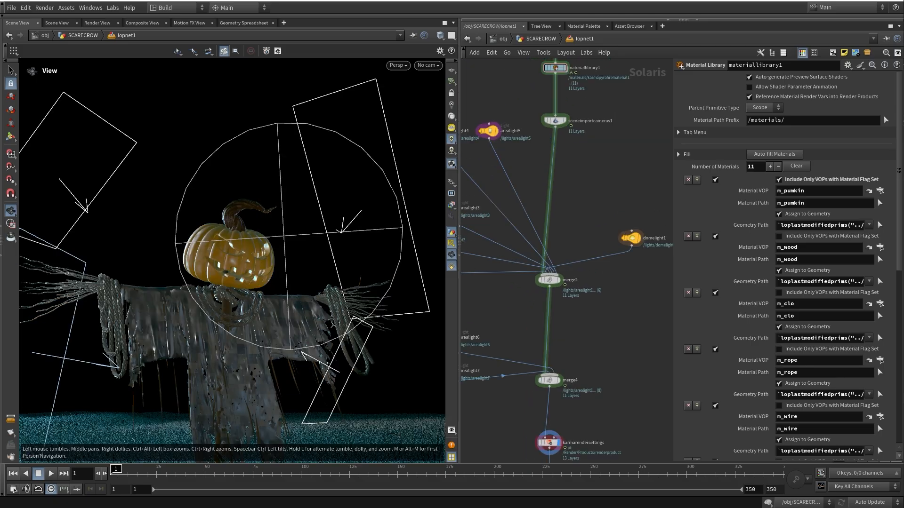
{"action": "left_click", "coordinate": [451, 255]}
Switch the viewport renderer to Karma XPU
{"action": "left_click", "coordinate": [399, 65]}
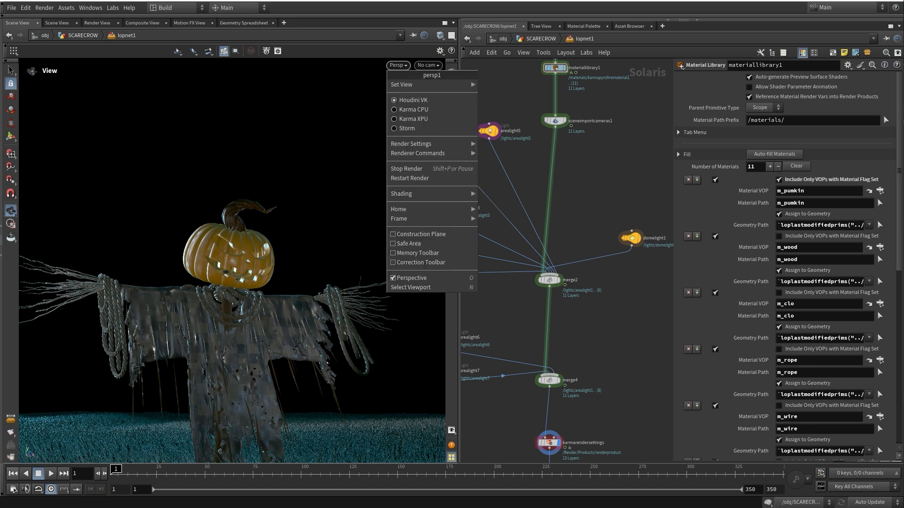
{"action": "left_click", "coordinate": [413, 119]}
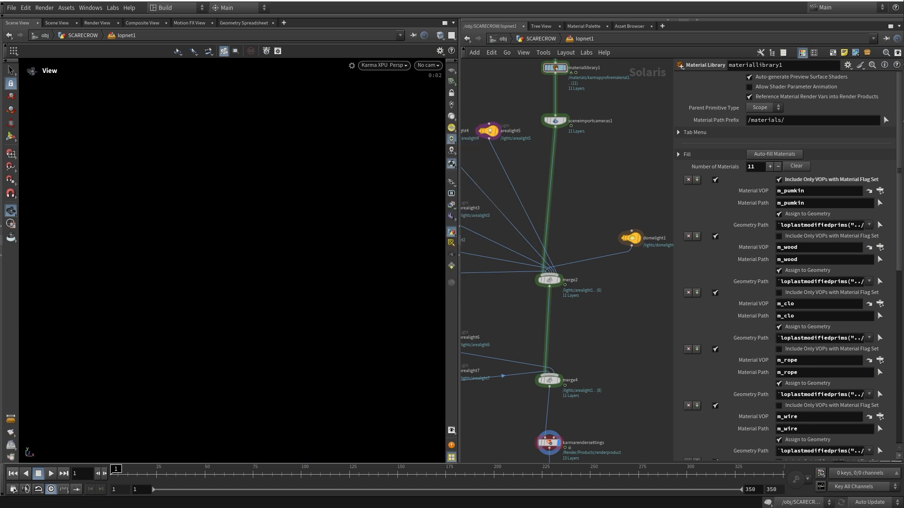
{"action": "middle_click_drag", "start_coordinate": [629, 217], "coordinate": [571, 217]}
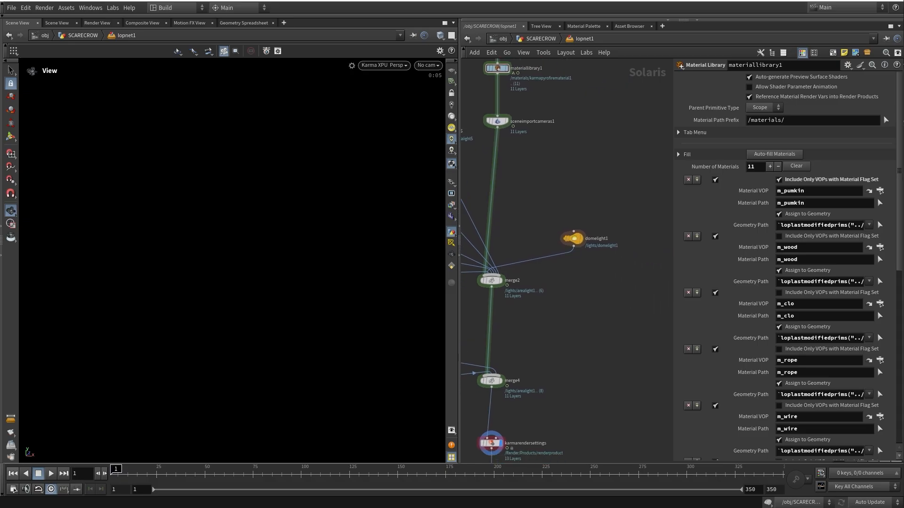
{"action": "middle_click_drag", "start_coordinate": [572, 238], "coordinate": [579, 253]}
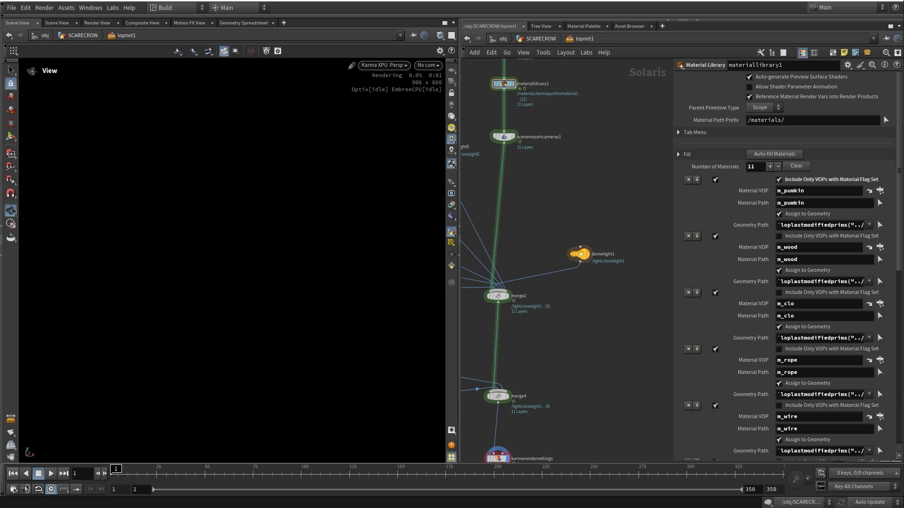
Frame the whole LOP network and select domelight1 to show its meadow HDRI settings
{"action": "key", "text": "h"}
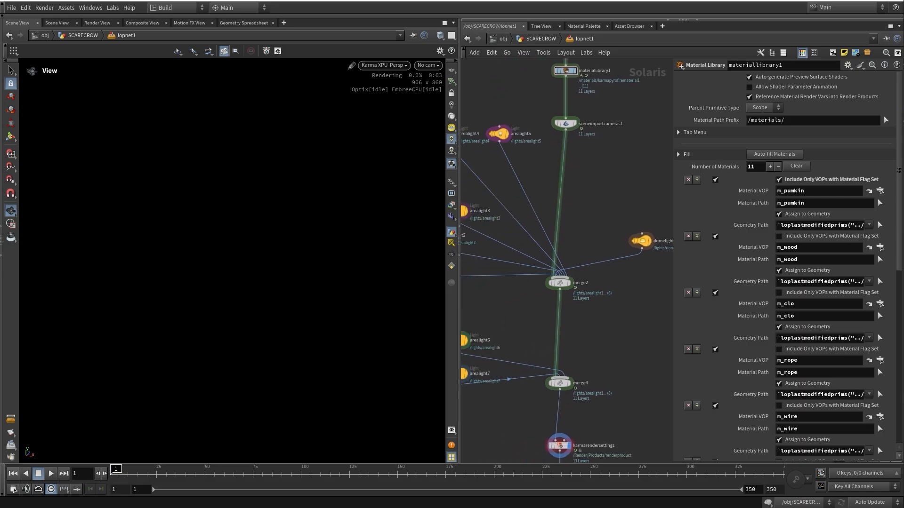
{"action": "middle_click_drag", "start_coordinate": [572, 254], "coordinate": [552, 265]}
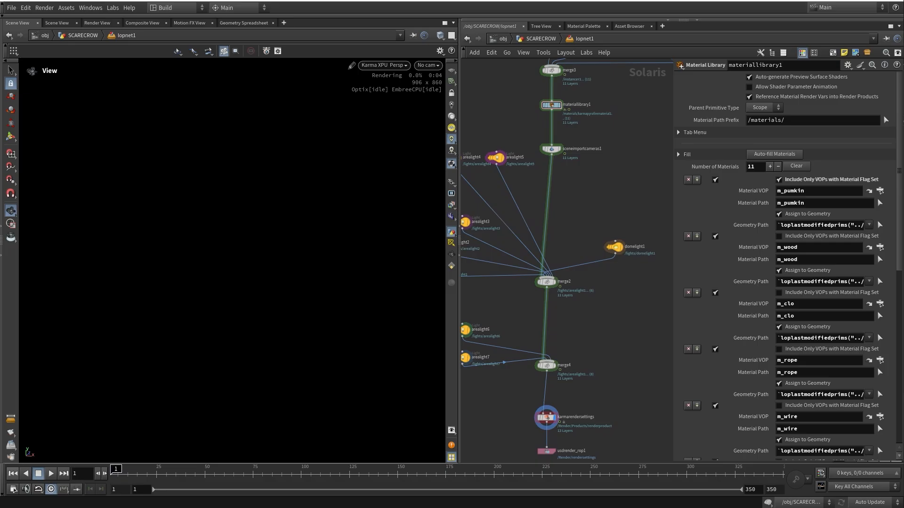
{"action": "middle_click_drag", "start_coordinate": [612, 249], "coordinate": [582, 225]}
{"action": "left_click_drag", "start_coordinate": [570, 209], "coordinate": [611, 255]}
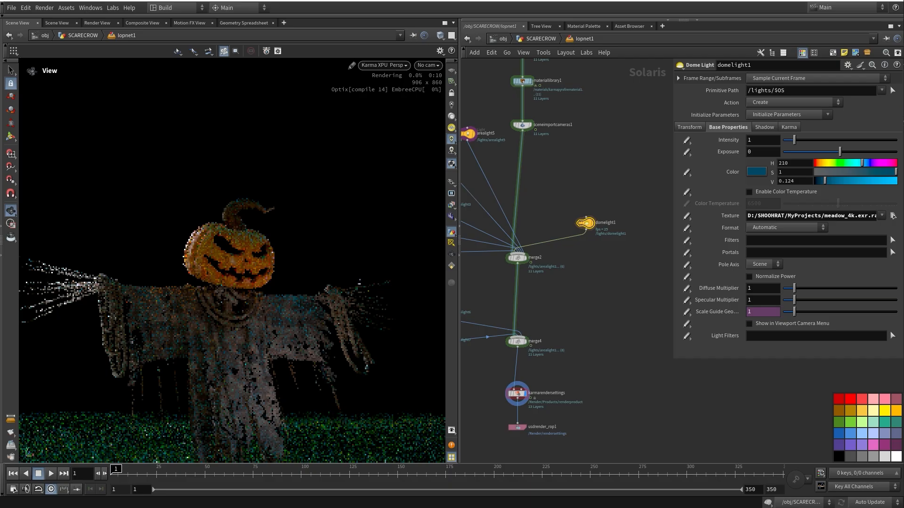
Browse for the dome light's meadow_4k.exr environment texture
{"action": "middle_click_drag", "start_coordinate": [552, 204], "coordinate": [681, 216]}
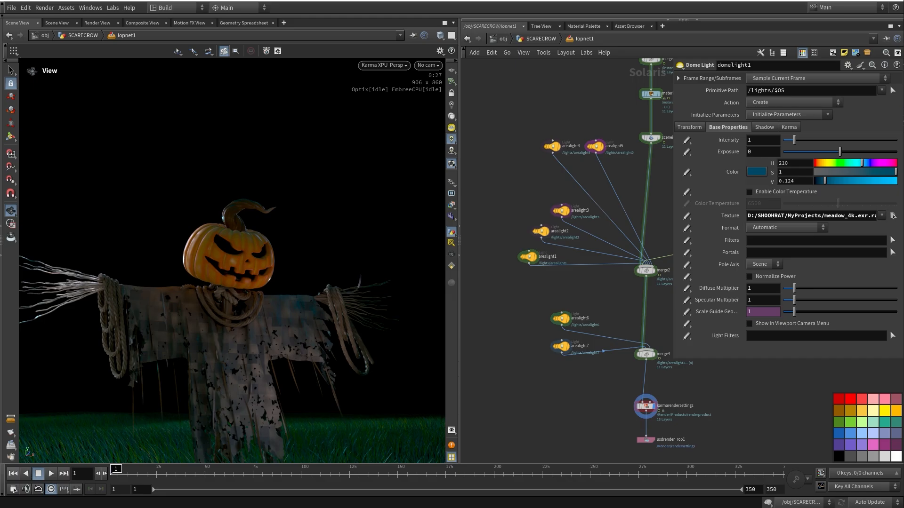
{"action": "left_click", "coordinate": [893, 216]}
{"action": "middle_click_drag", "start_coordinate": [648, 409], "coordinate": [549, 324]}
{"action": "scroll", "coordinate": [579, 356], "scroll_direction": "up", "scroll_amount": 4}
Select karmarendersettings and widen the parameter pane to view its motion blur settings
{"action": "left_click", "coordinate": [575, 349]}
{"action": "left_click_drag", "start_coordinate": [673, 301], "coordinate": [626, 301]}
{"action": "middle_click_drag", "start_coordinate": [598, 301], "coordinate": [573, 279]}
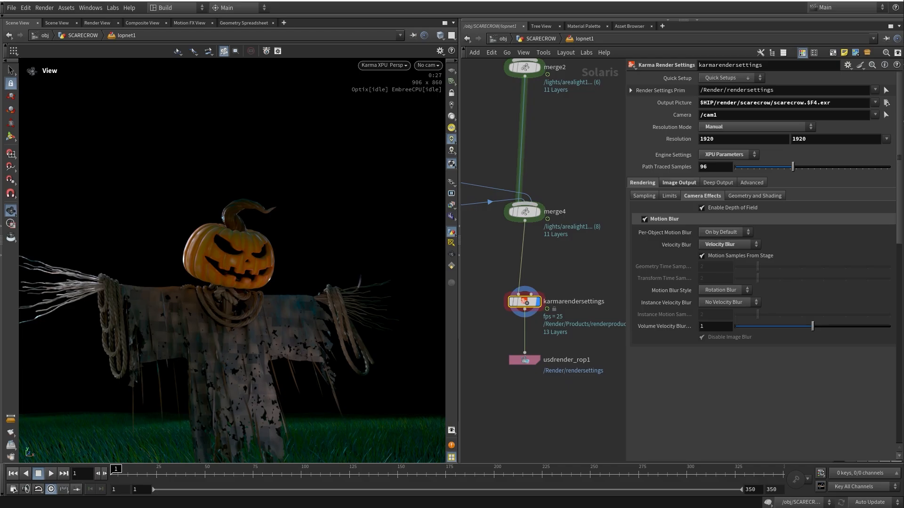
Review the Karma AOV render vars: gauss filter, Beauty, P, depth, facing ratio and CryptoMaterial cryptomatte
{"action": "left_click", "coordinate": [678, 183]}
{"action": "left_click", "coordinate": [657, 196]}
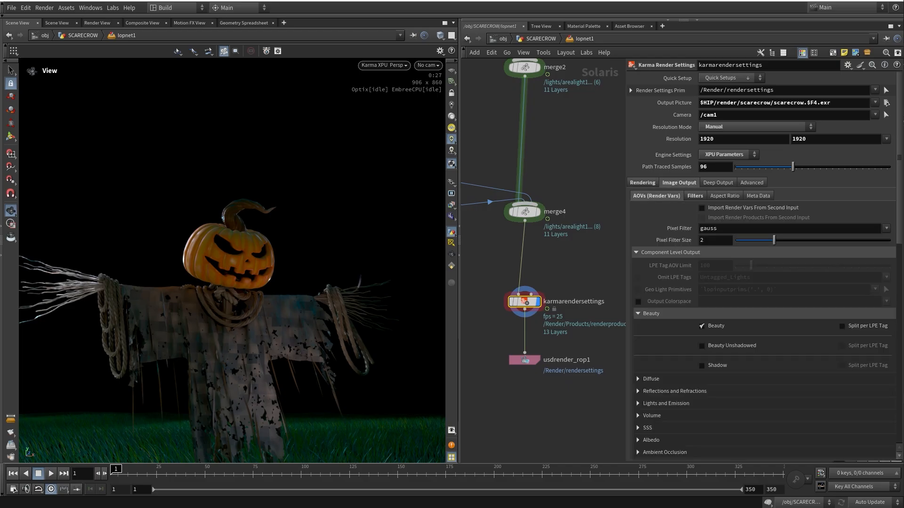
{"action": "scroll", "coordinate": [763, 264], "scroll_direction": "down", "scroll_amount": 15}
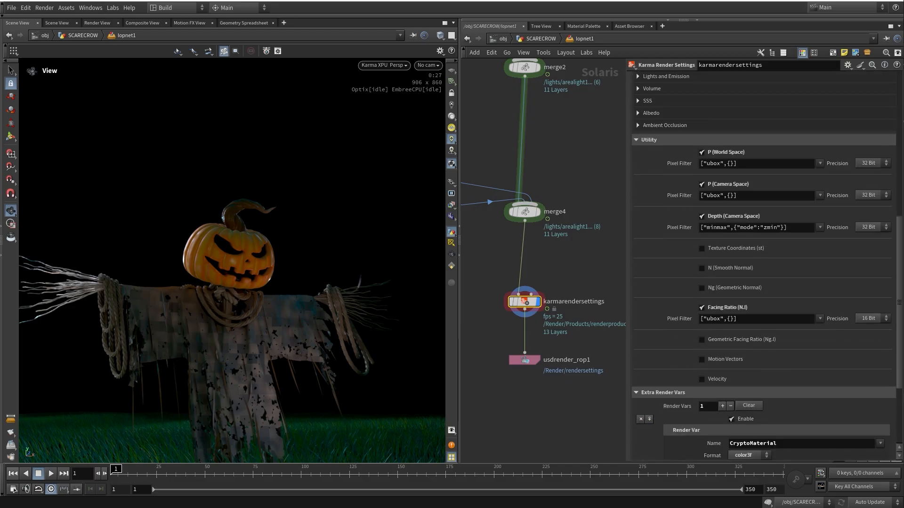
{"action": "scroll", "coordinate": [763, 264], "scroll_direction": "down", "scroll_amount": 1}
{"action": "scroll", "coordinate": [767, 265], "scroll_direction": "up", "scroll_amount": 10}
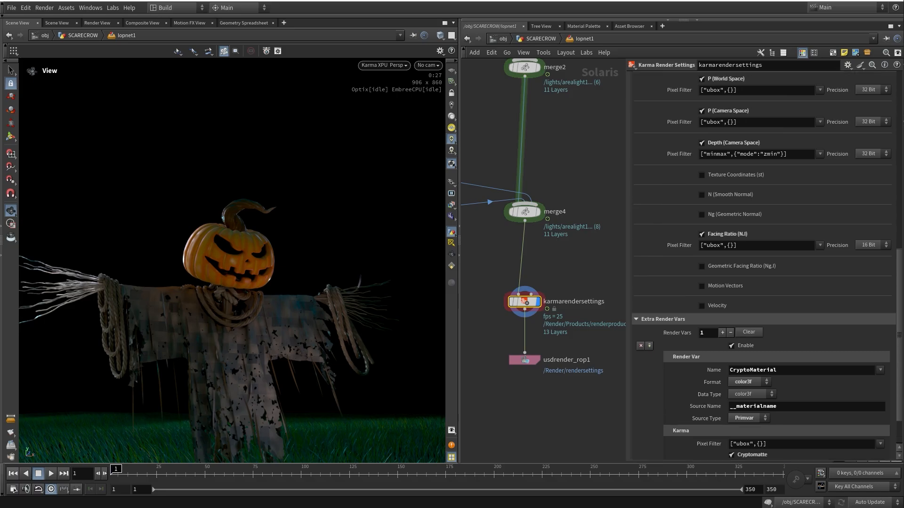
{"action": "scroll", "coordinate": [766, 266], "scroll_direction": "up", "scroll_amount": 5}
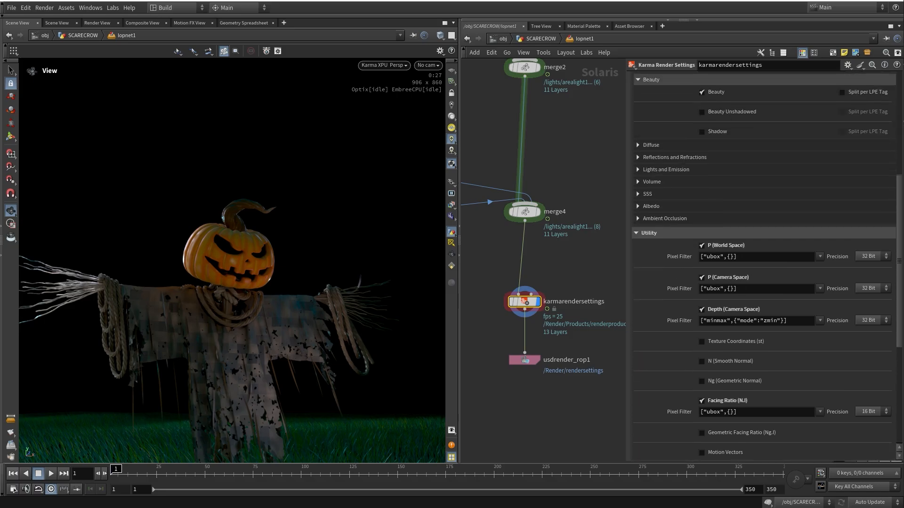
{"action": "scroll", "coordinate": [767, 266], "scroll_direction": "down", "scroll_amount": 1}
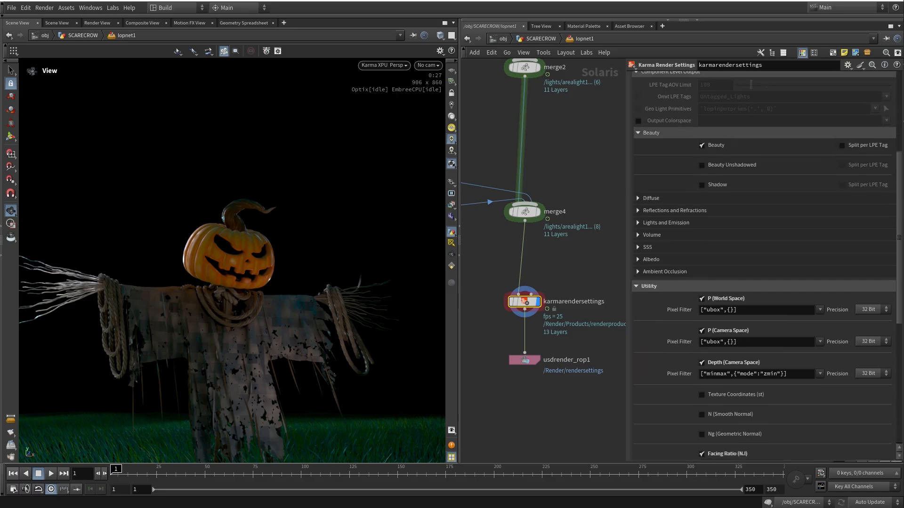
{"action": "scroll", "coordinate": [767, 265], "scroll_direction": "down", "scroll_amount": 10}
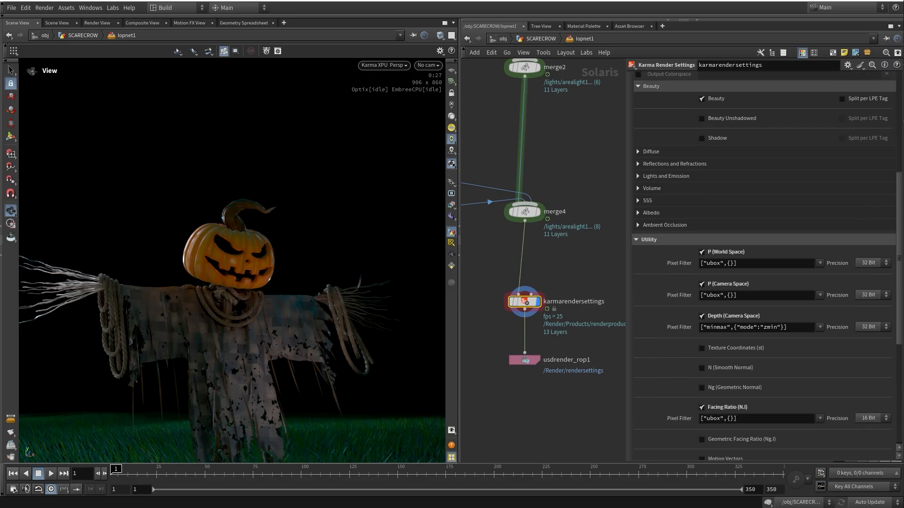
{"action": "scroll", "coordinate": [767, 266], "scroll_direction": "down", "scroll_amount": 4}
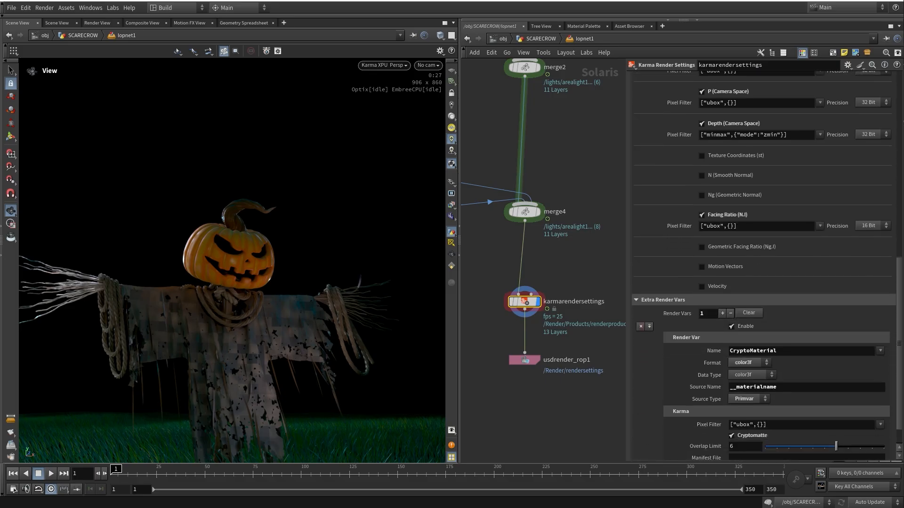
{"action": "scroll", "coordinate": [767, 265], "scroll_direction": "up", "scroll_amount": 15}
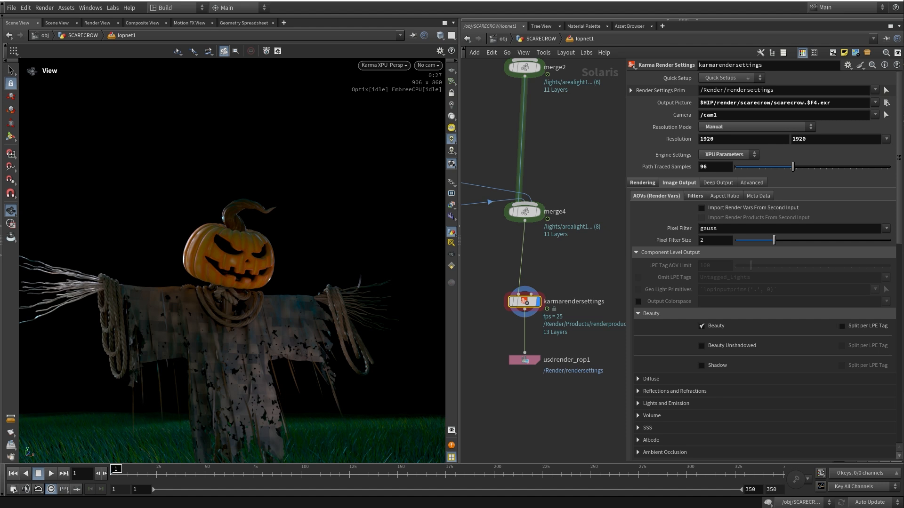
{"action": "triple_click", "coordinate": [772, 102]}
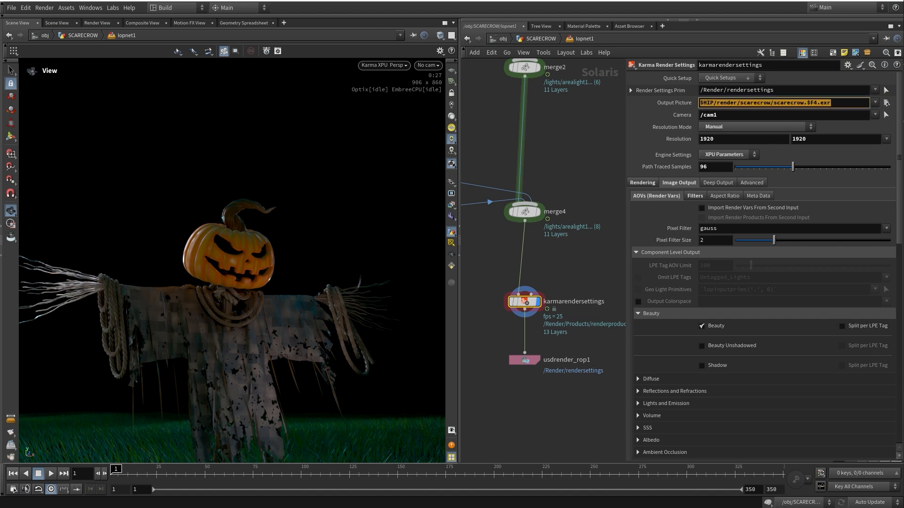
{"action": "key", "text": "Tab"}
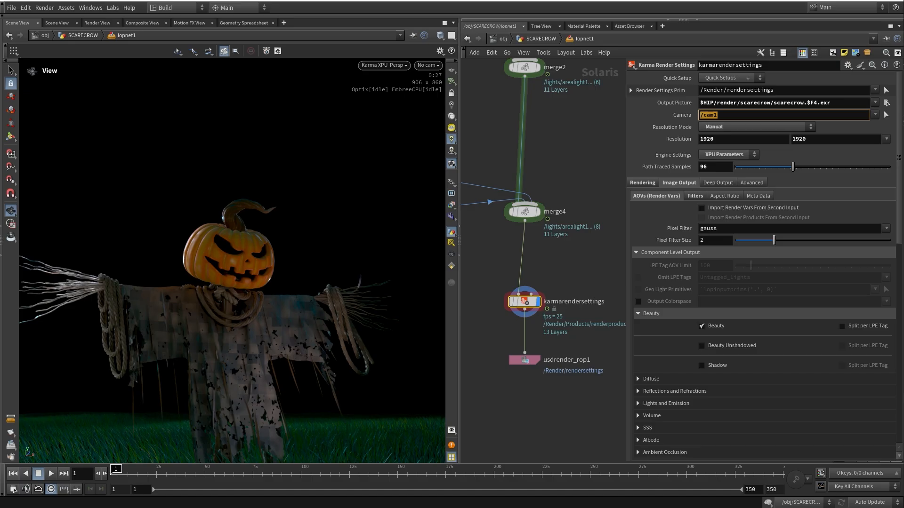
{"action": "key", "text": "Tab"}
{"action": "key", "text": "Tab"}
{"action": "key", "text": "Tab"}
{"action": "left_click", "coordinate": [559, 139]}
{"action": "middle_click_drag", "start_coordinate": [558, 138], "coordinate": [549, 157]}
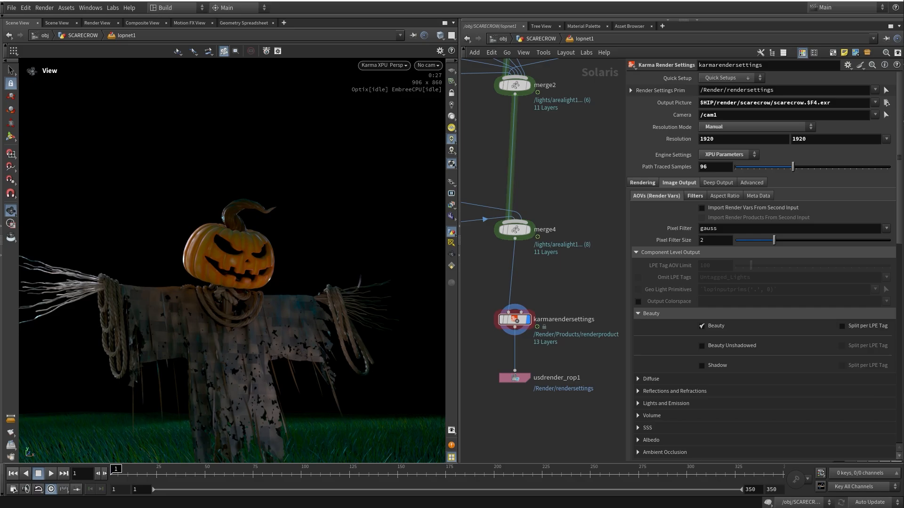
Return to the Camera Effects motion blur settings of the Karma render
{"action": "left_click", "coordinate": [642, 183]}
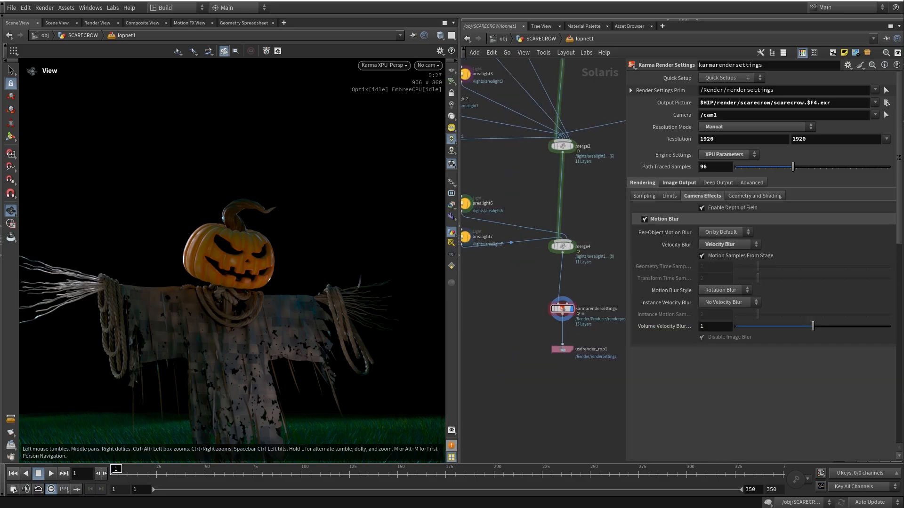
{"action": "middle_click_drag", "start_coordinate": [541, 264], "coordinate": [546, 286]}
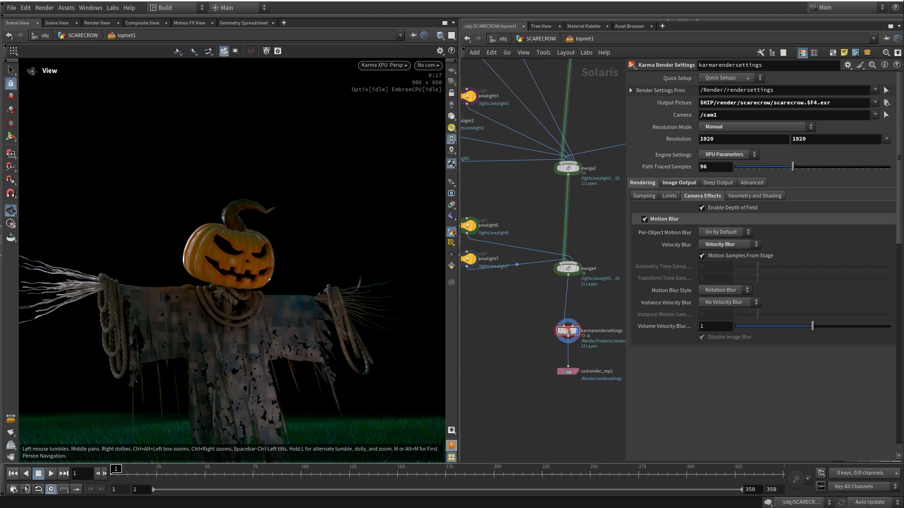
{"action": "mouse_move", "coordinate": [547, 286]}
{"action": "middle_mouse_down"}
{"action": "mouse_move", "coordinate": [544, 271]}
{"action": "mouse_move", "coordinate": [551, 284]}
{"action": "middle_mouse_up"}
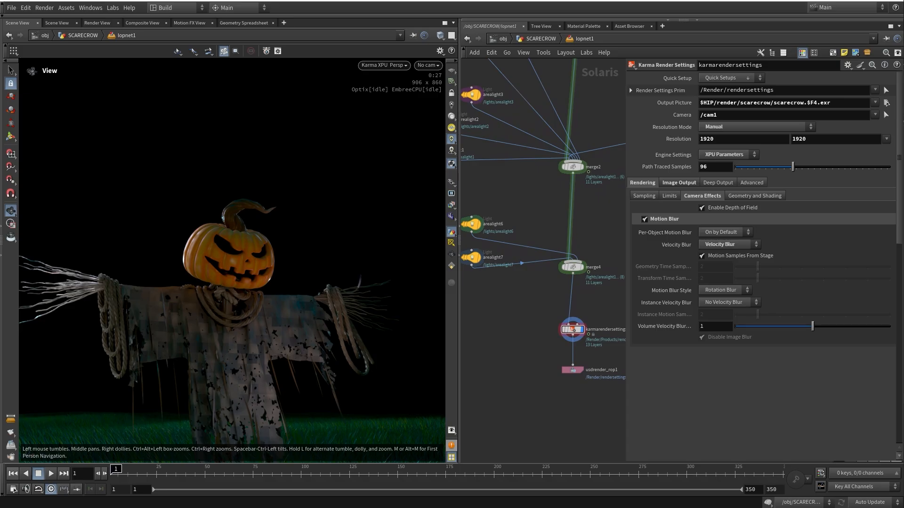
{"action": "middle_click_drag", "start_coordinate": [552, 284], "coordinate": [542, 308]}
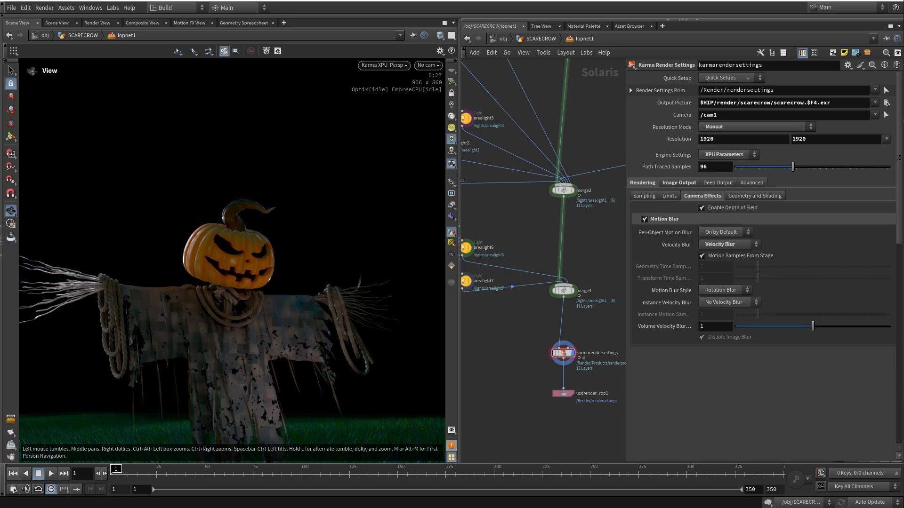
{"action": "middle_click_drag", "start_coordinate": [542, 308], "coordinate": [544, 307]}
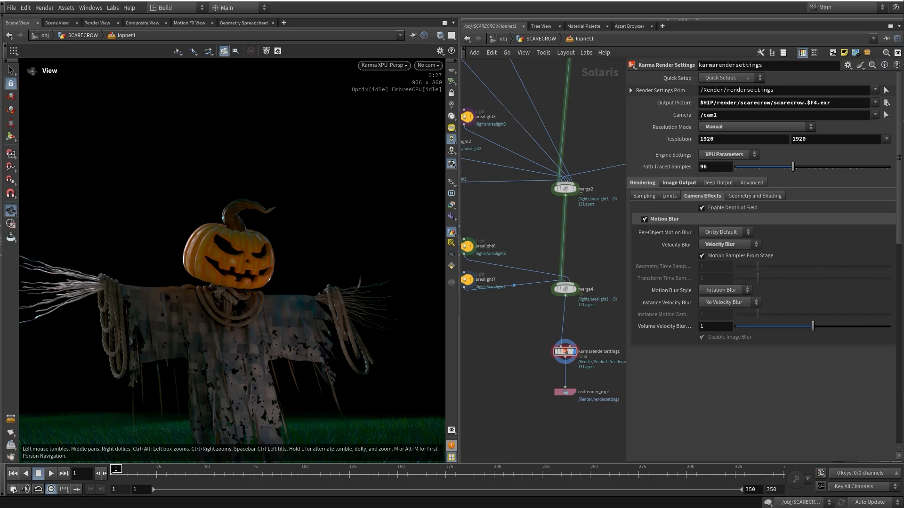
Play the finished scarecrow render video Sequence 03.mp4
{"action": "middle_click_drag", "start_coordinate": [527, 263], "coordinate": [530, 287]}
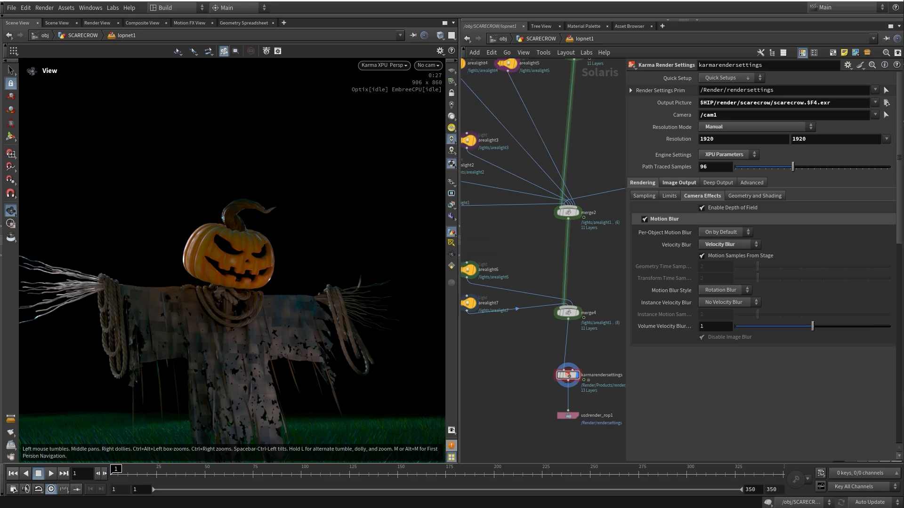
{"action": "middle_click_drag", "start_coordinate": [530, 287], "coordinate": [528, 264]}
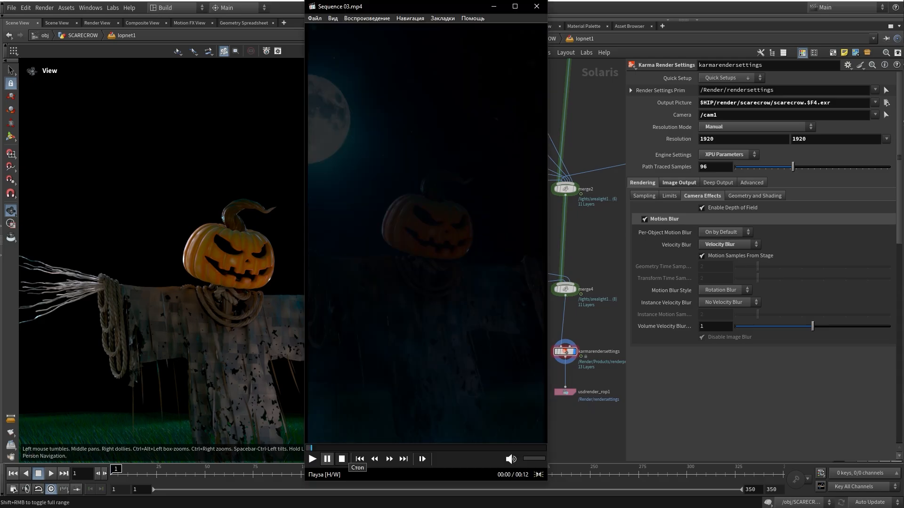
{"action": "key", "text": "space"}
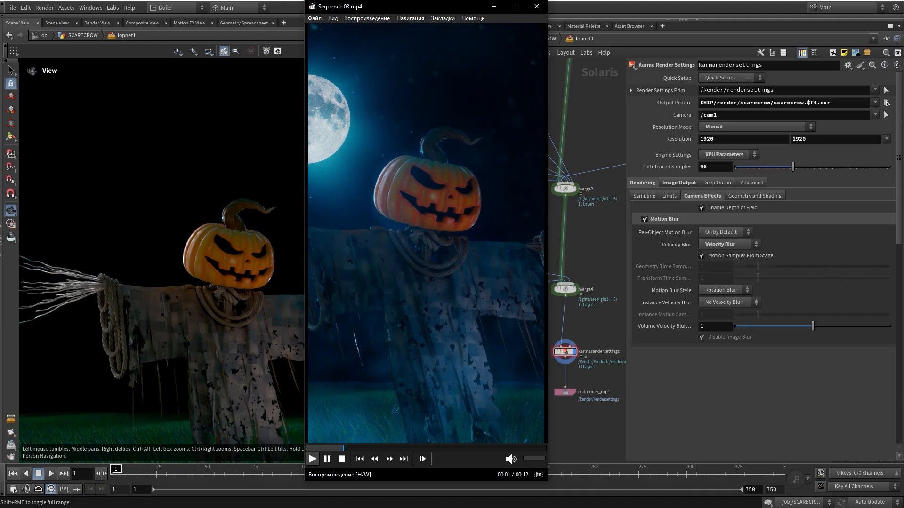